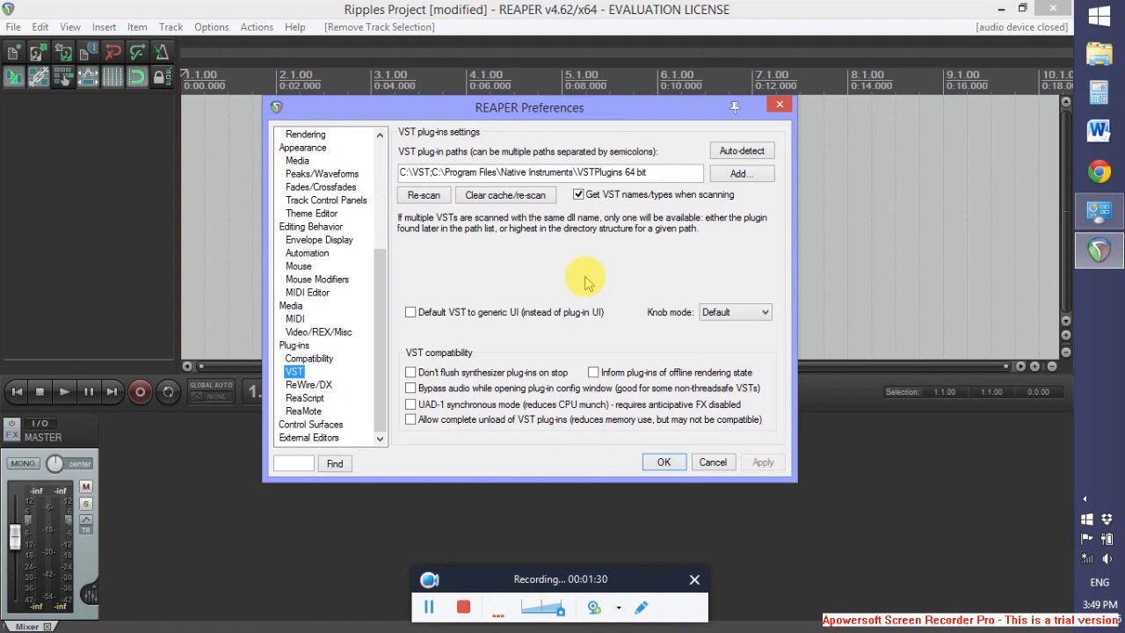
- Confirm the VST plug-in preferences
{"action": "left_click", "coordinate": [664, 462]}
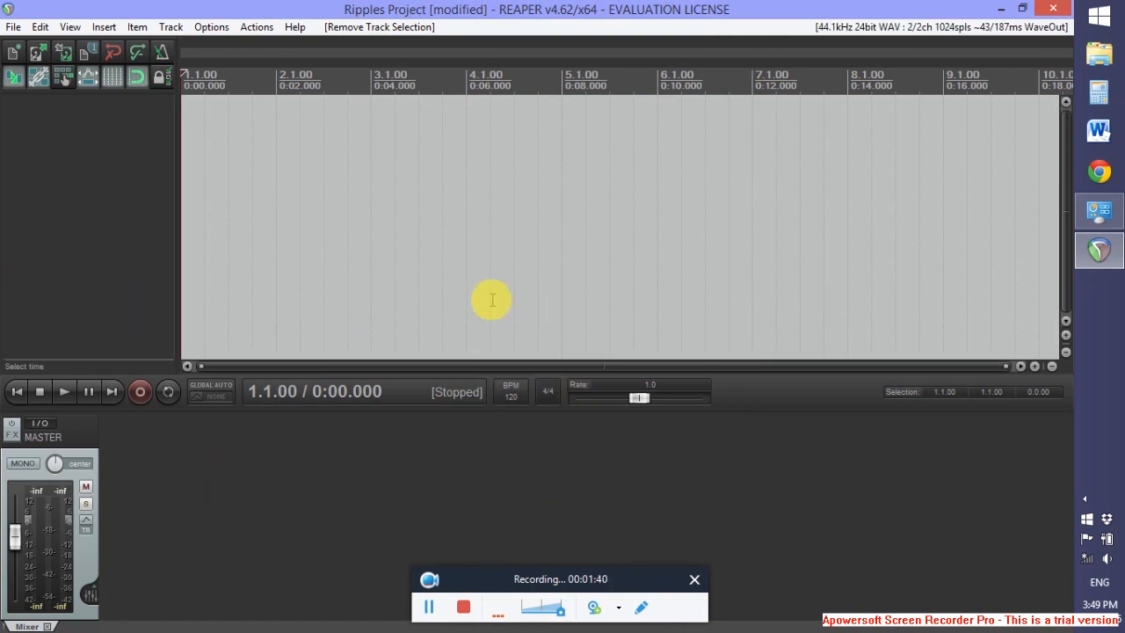
- Try to set the project tempo by tapping out the beat
{"action": "left_click", "coordinate": [511, 393]}
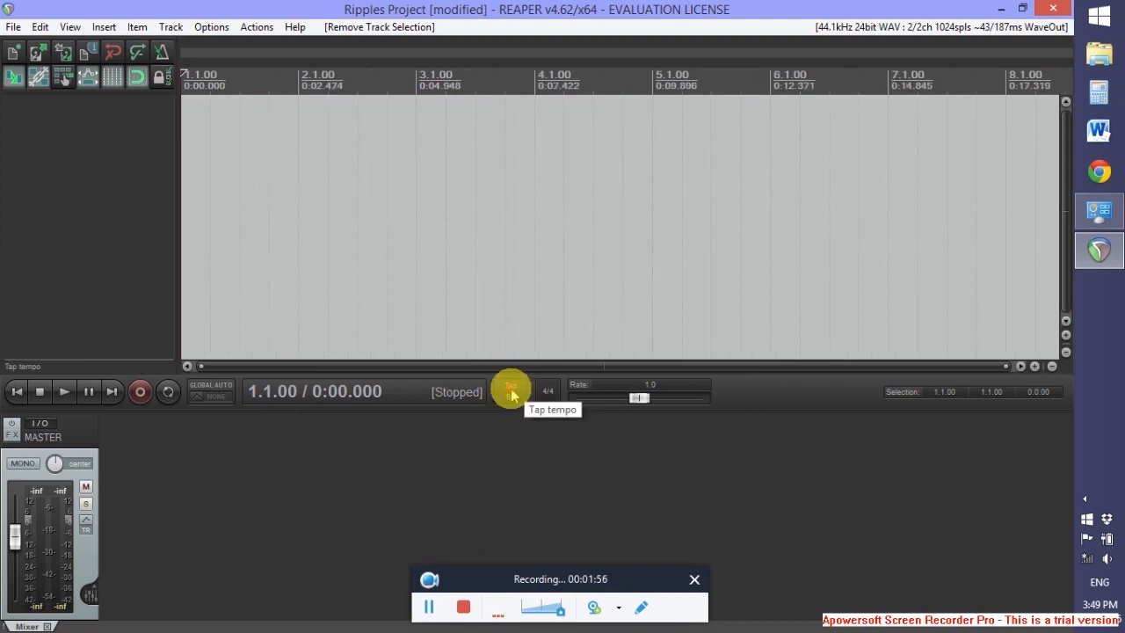
{"action": "left_click", "coordinate": [512, 394]}
{"action": "left_click", "coordinate": [512, 394]}
{"action": "left_click", "coordinate": [512, 394]}
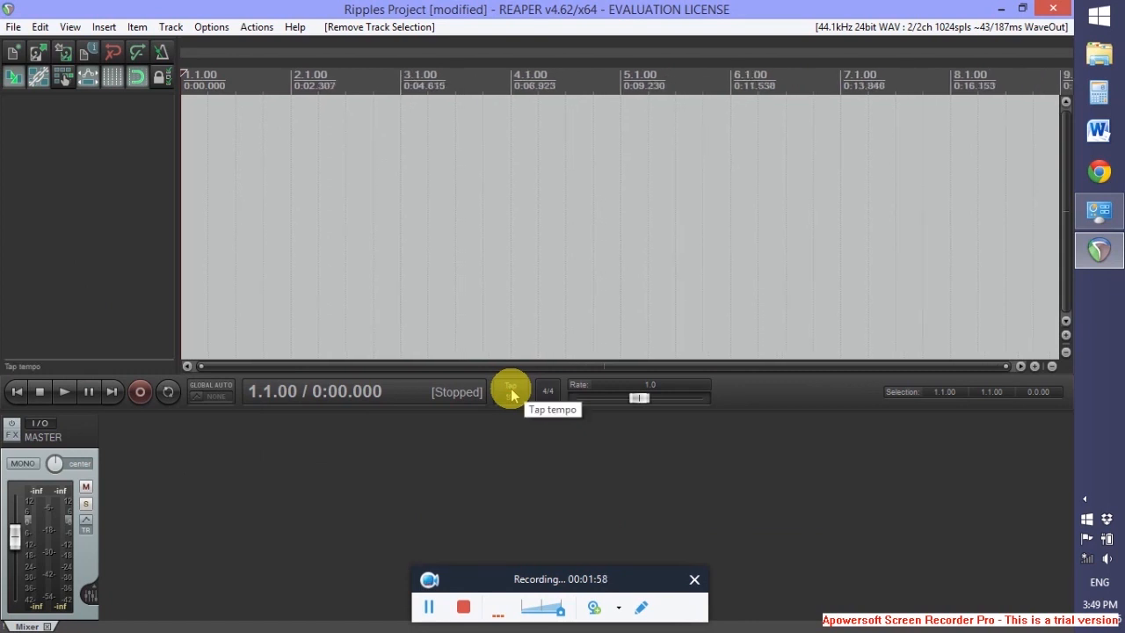
{"action": "left_click", "coordinate": [511, 394]}
{"action": "left_click", "coordinate": [511, 395]}
{"action": "left_click", "coordinate": [512, 395]}
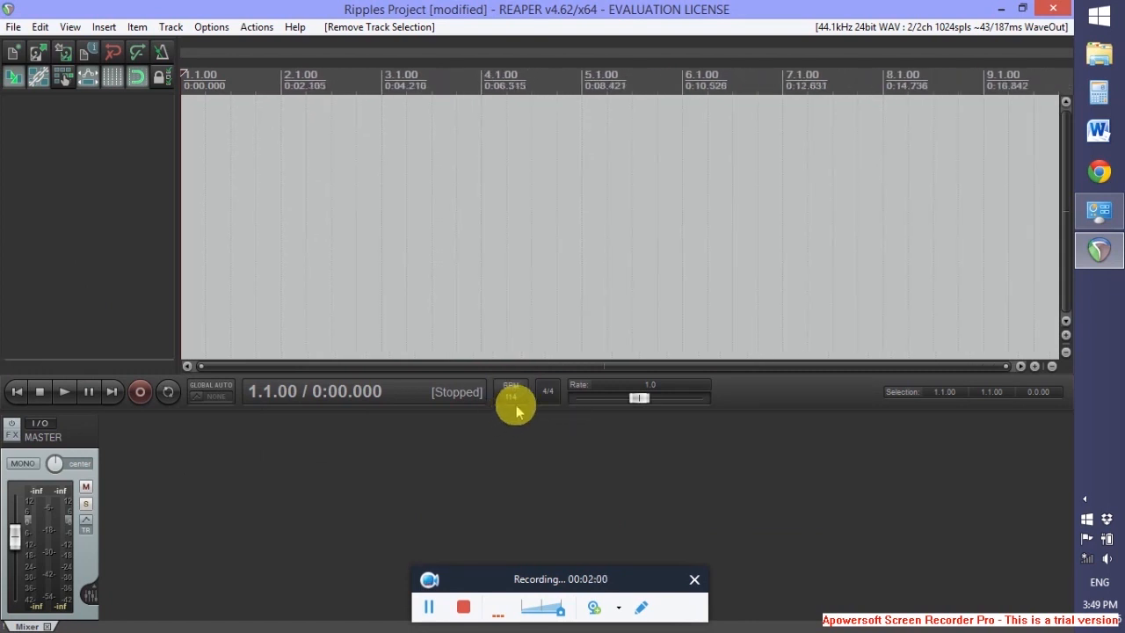
- Set the project tempo to 88 BPM
{"action": "double_click", "coordinate": [523, 397]}
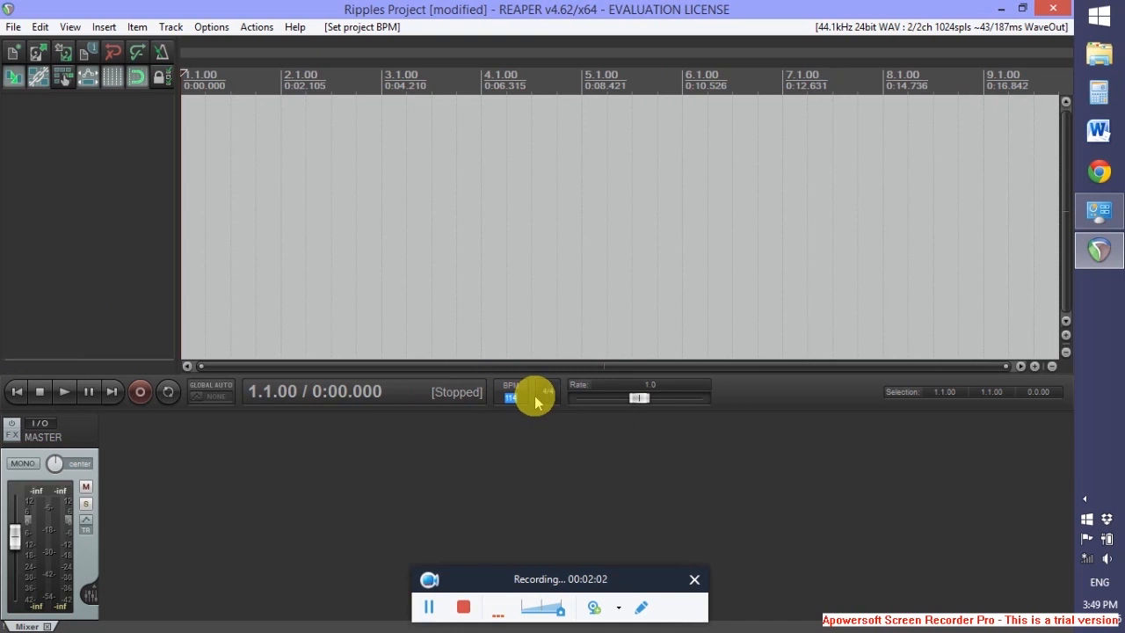
{"action": "type", "text": "88"}
{"action": "key", "text": "Return"}
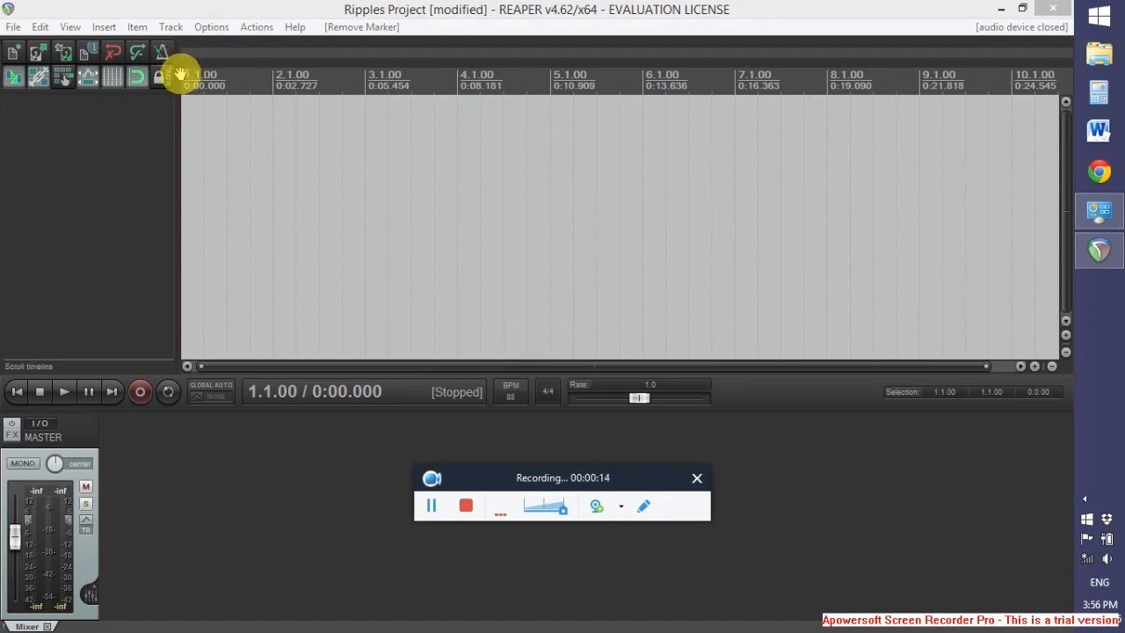
- Insert a marker named "Intro" at position 2.1.00 on the timeline
{"action": "left_click", "coordinate": [272, 79]}
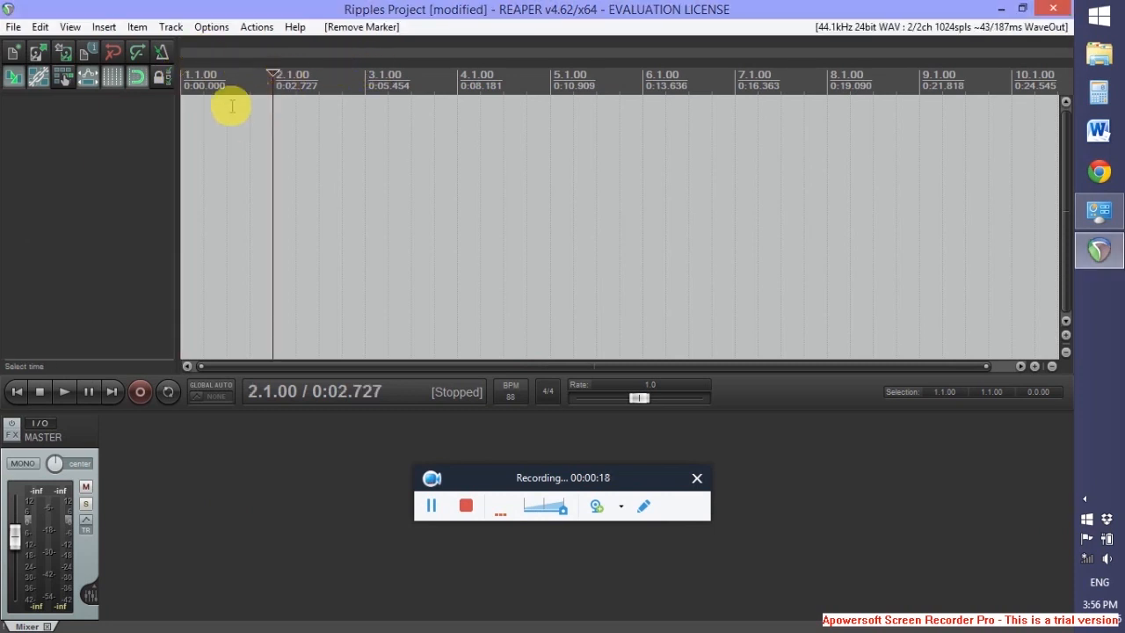
{"action": "right_click", "coordinate": [273, 71]}
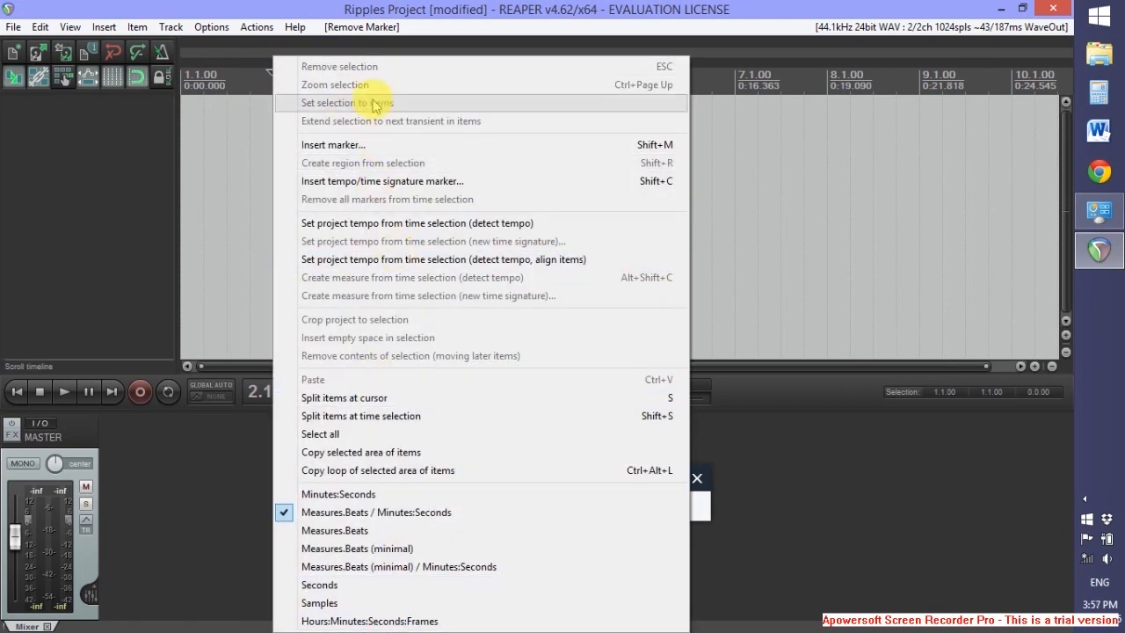
{"action": "left_click", "coordinate": [369, 144]}
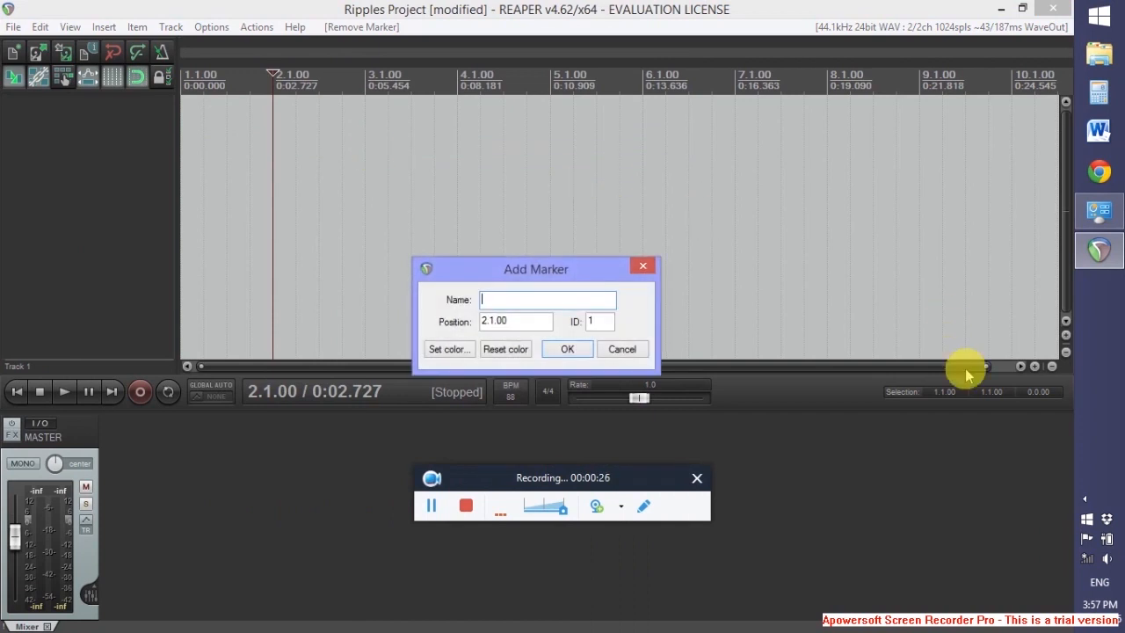
{"action": "type", "text": "Intro"}
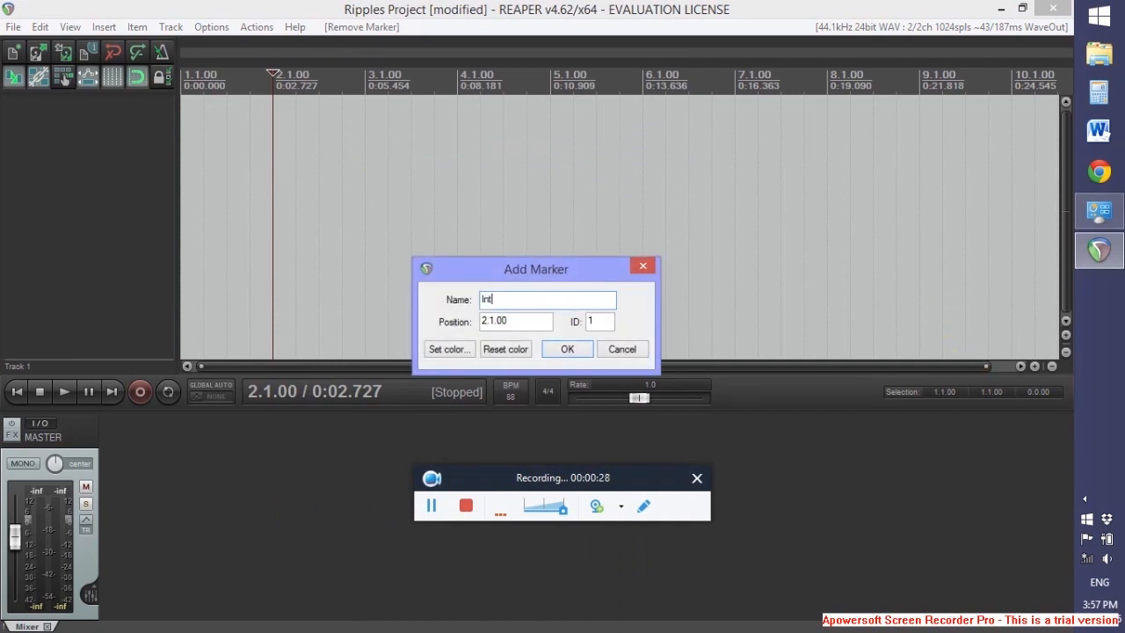
{"action": "left_click", "coordinate": [567, 349]}
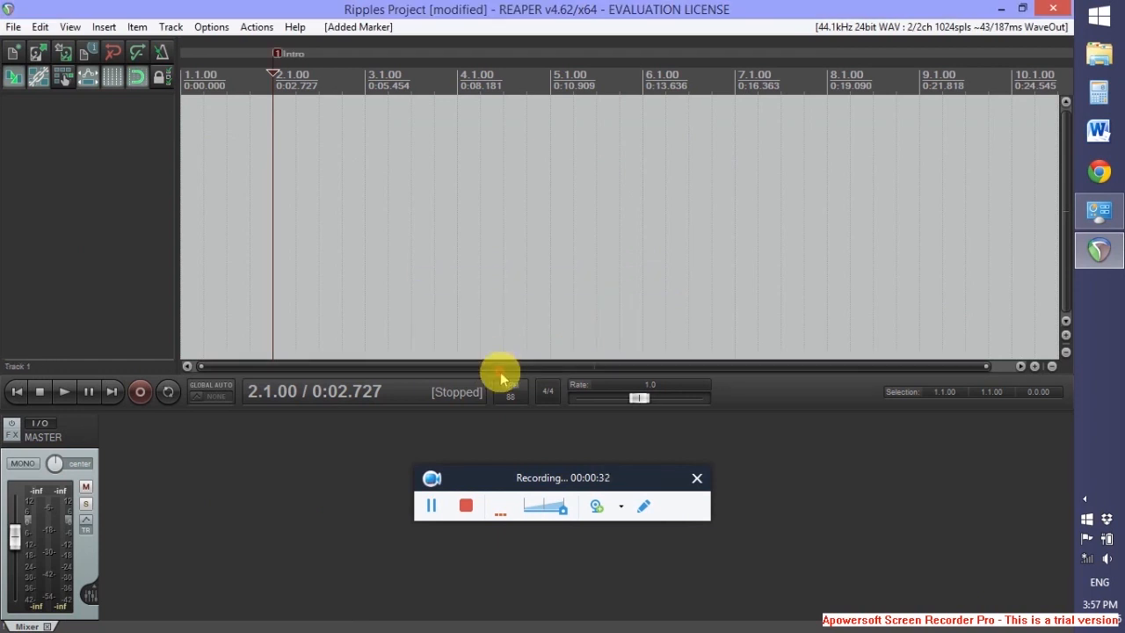
- Insert a marker named "Verse 1" at position 10.1.00 on the timeline
{"action": "left_click_drag", "start_coordinate": [502, 368], "coordinate": [539, 359]}
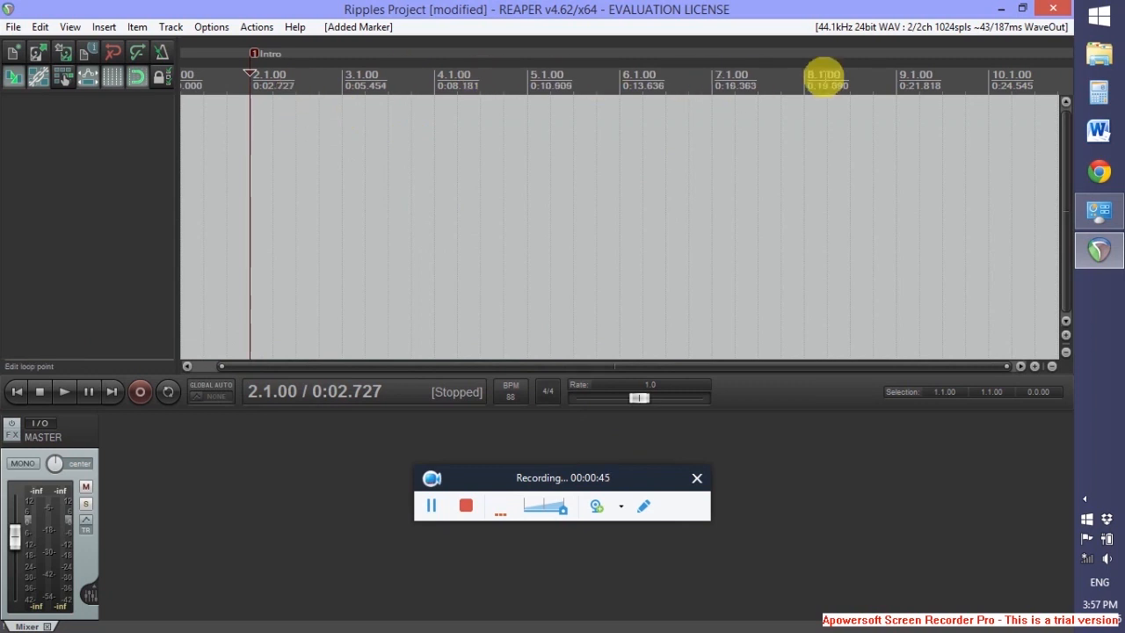
{"action": "left_click", "coordinate": [988, 85]}
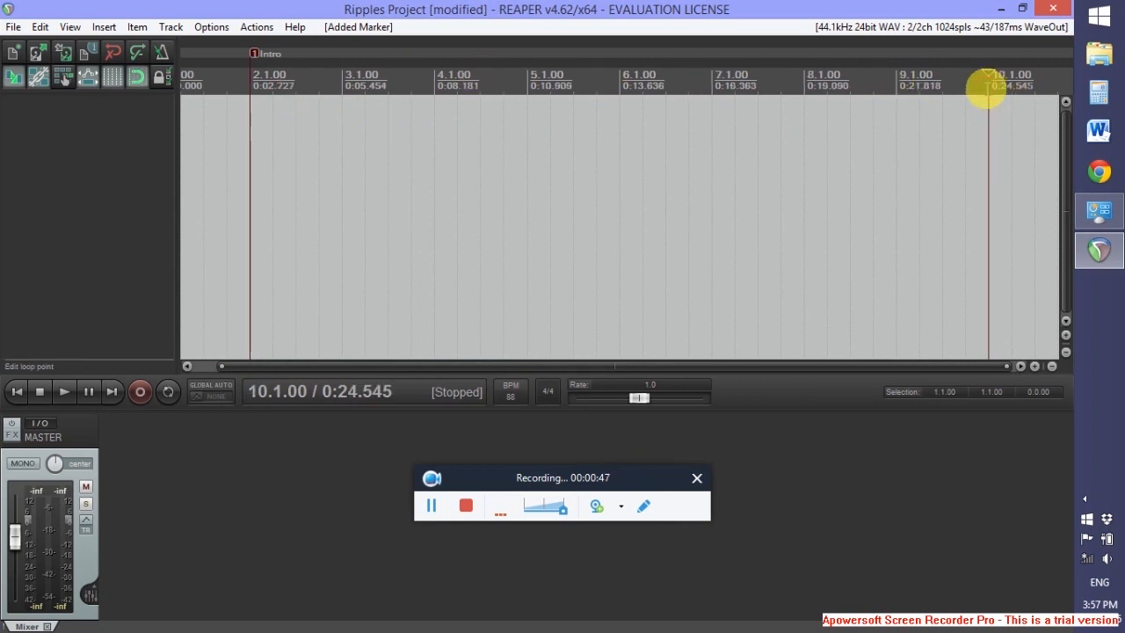
{"action": "right_click", "coordinate": [986, 74]}
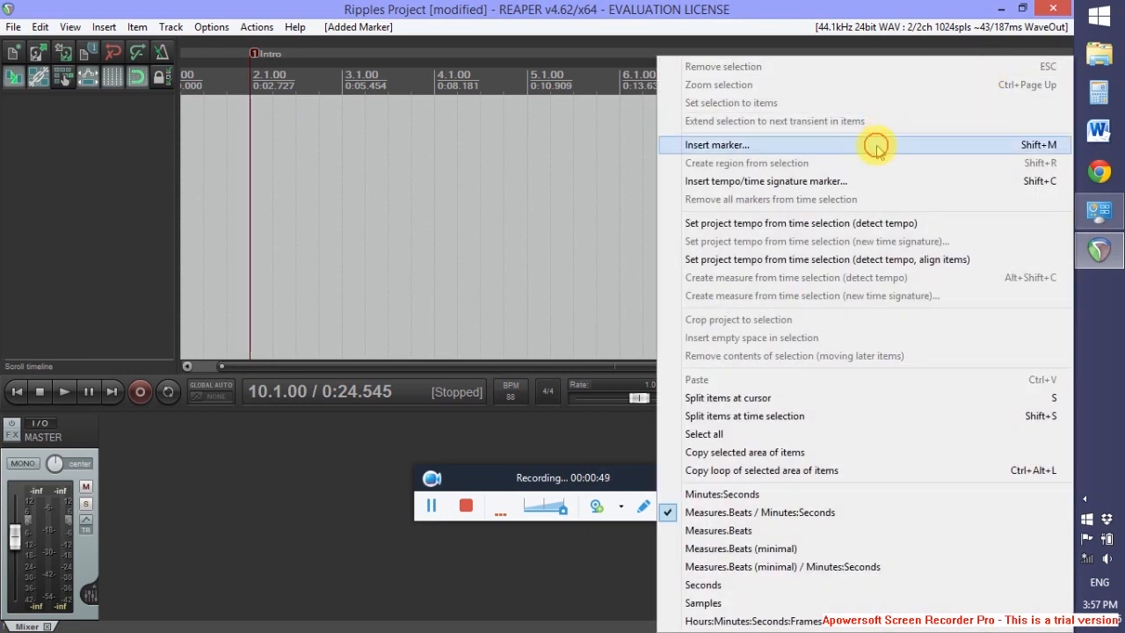
{"action": "left_click", "coordinate": [874, 143]}
{"action": "type", "text": "Verse 1"}
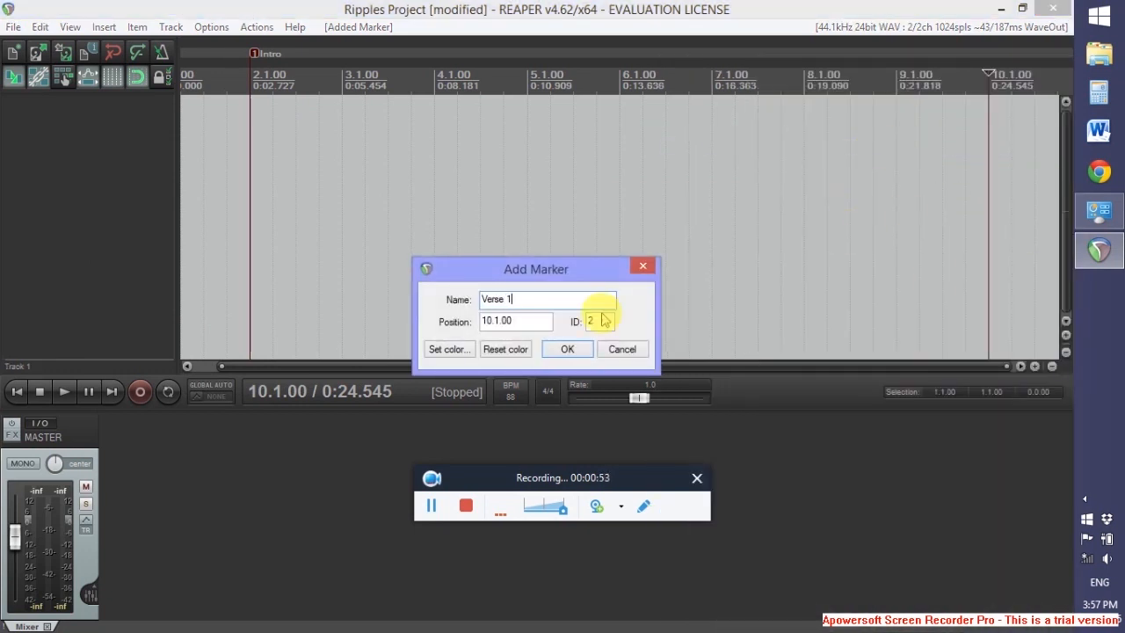
{"action": "left_click", "coordinate": [567, 348]}
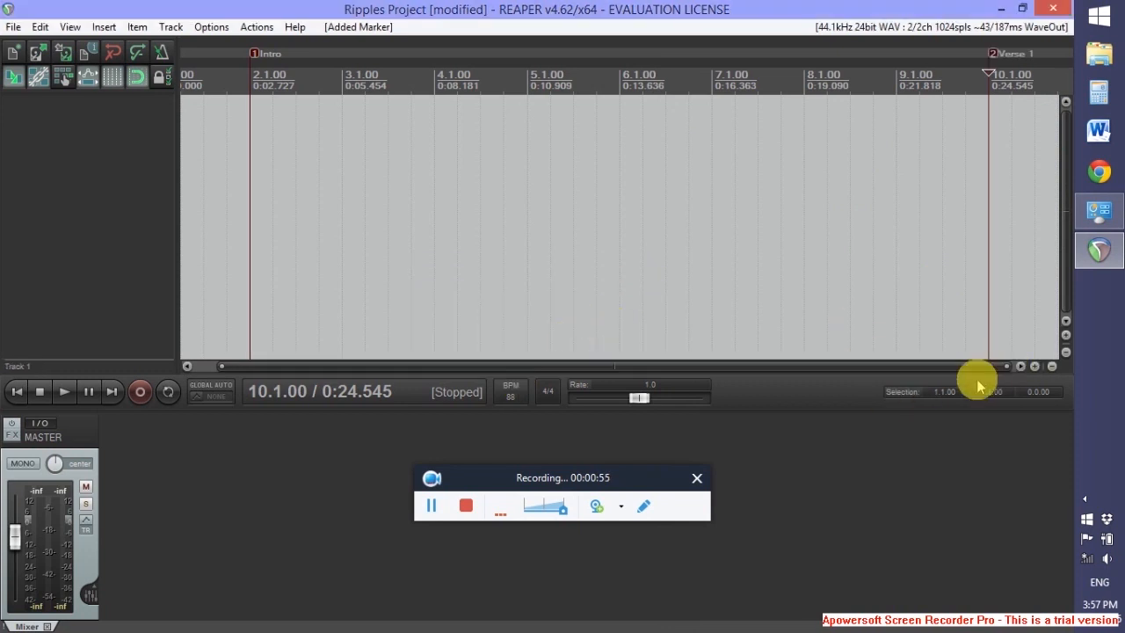
- Move the first Pre-Chorus marker to measure 18 and the first Chorus marker to measure 22
{"action": "mouse_move", "coordinate": [972, 367]}
{"action": "left_mouse_down"}
{"action": "mouse_move", "coordinate": [884, 372]}
{"action": "mouse_move", "coordinate": [992, 340]}
{"action": "left_mouse_up"}
{"action": "scroll", "coordinate": [818, 178], "scroll_direction": "down", "scroll_amount": 8}
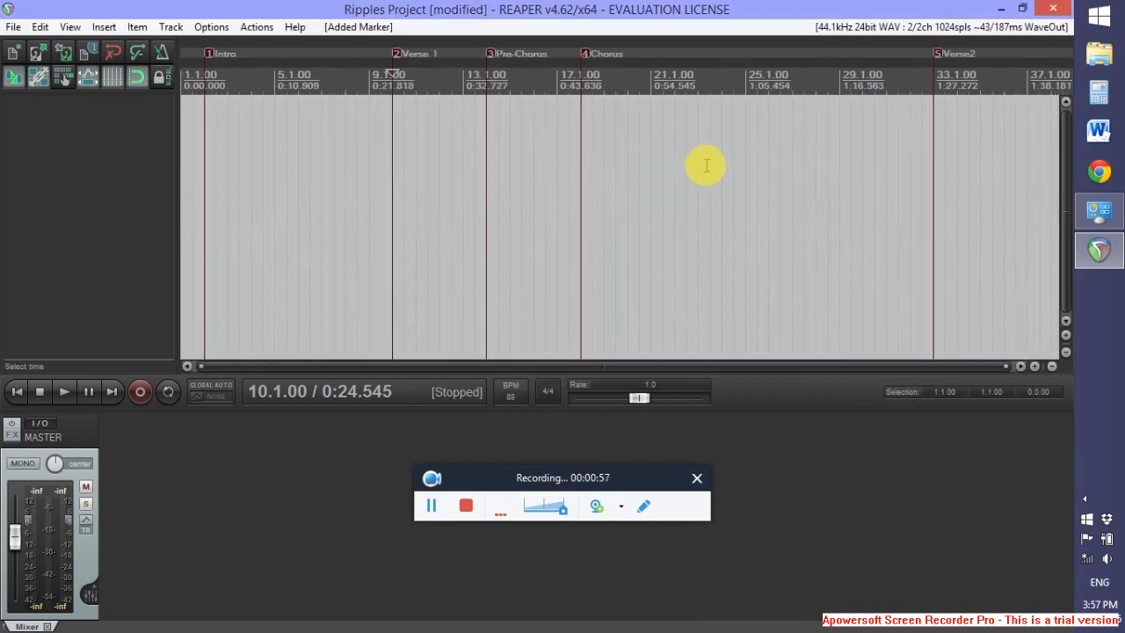
{"action": "scroll", "coordinate": [588, 177], "scroll_direction": "down", "scroll_amount": 2}
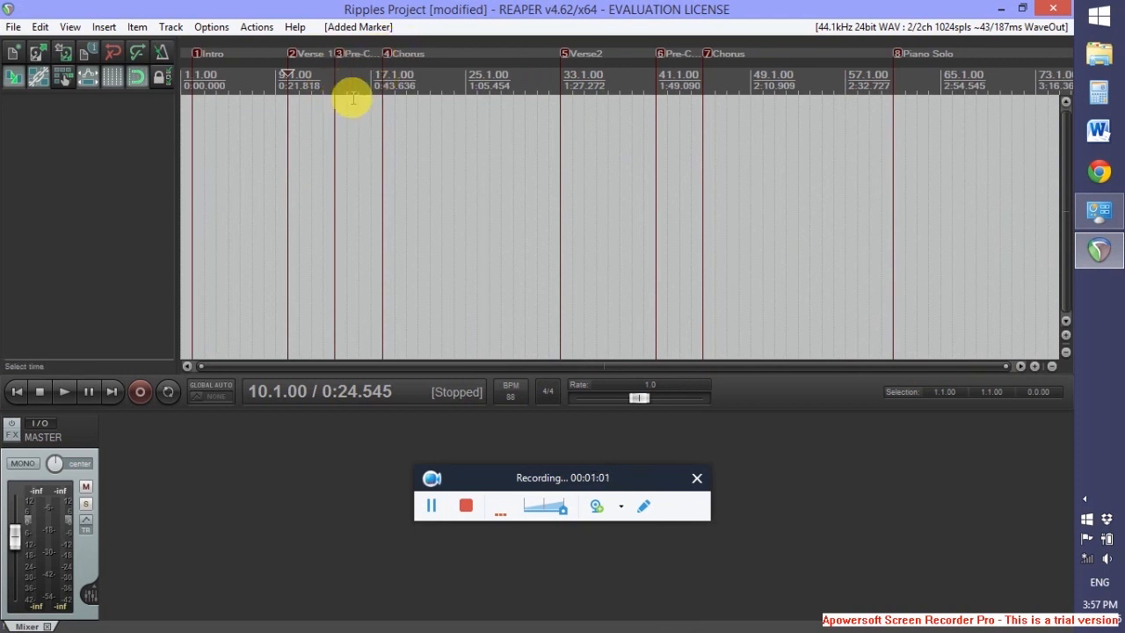
{"action": "scroll", "coordinate": [351, 100], "scroll_direction": "up", "scroll_amount": 3}
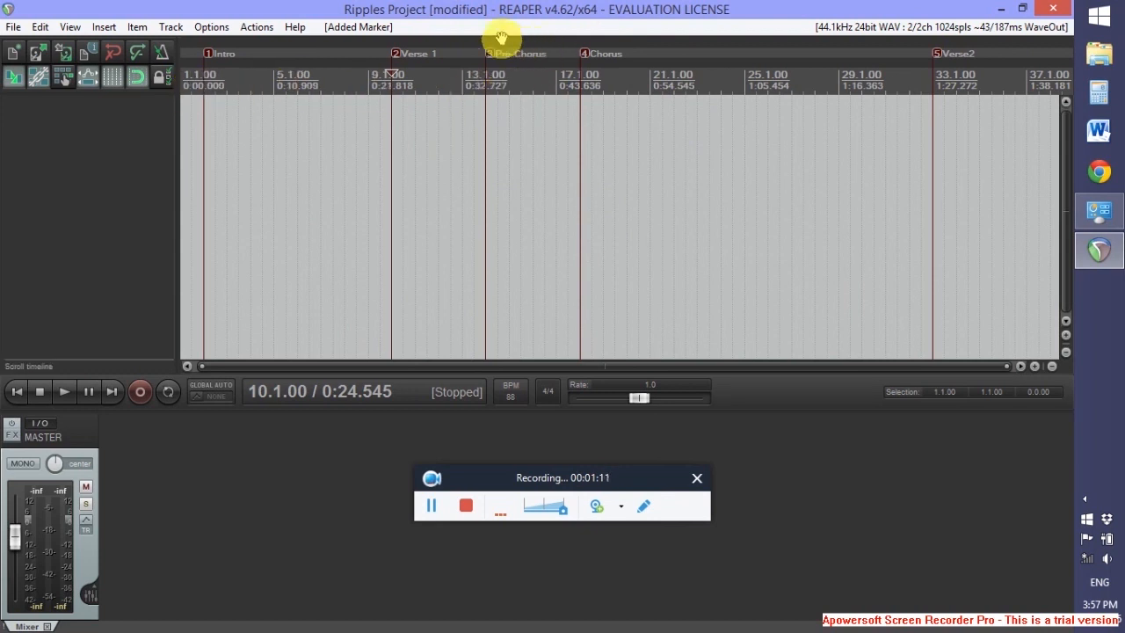
{"action": "scroll", "coordinate": [603, 170], "scroll_direction": "up", "scroll_amount": 3}
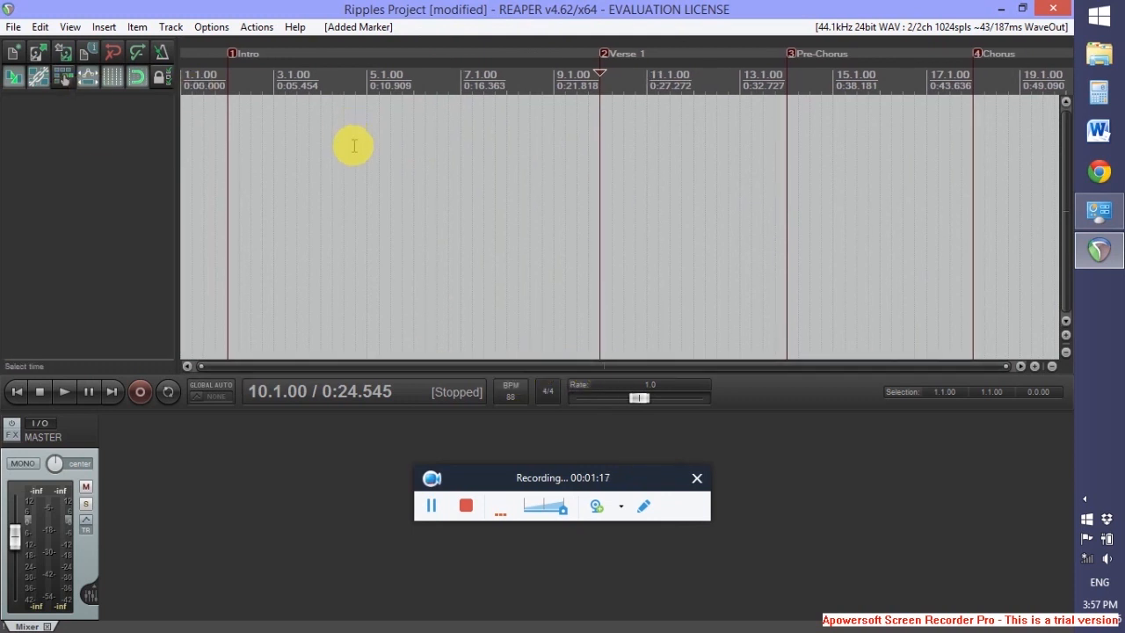
{"action": "left_click", "coordinate": [647, 358]}
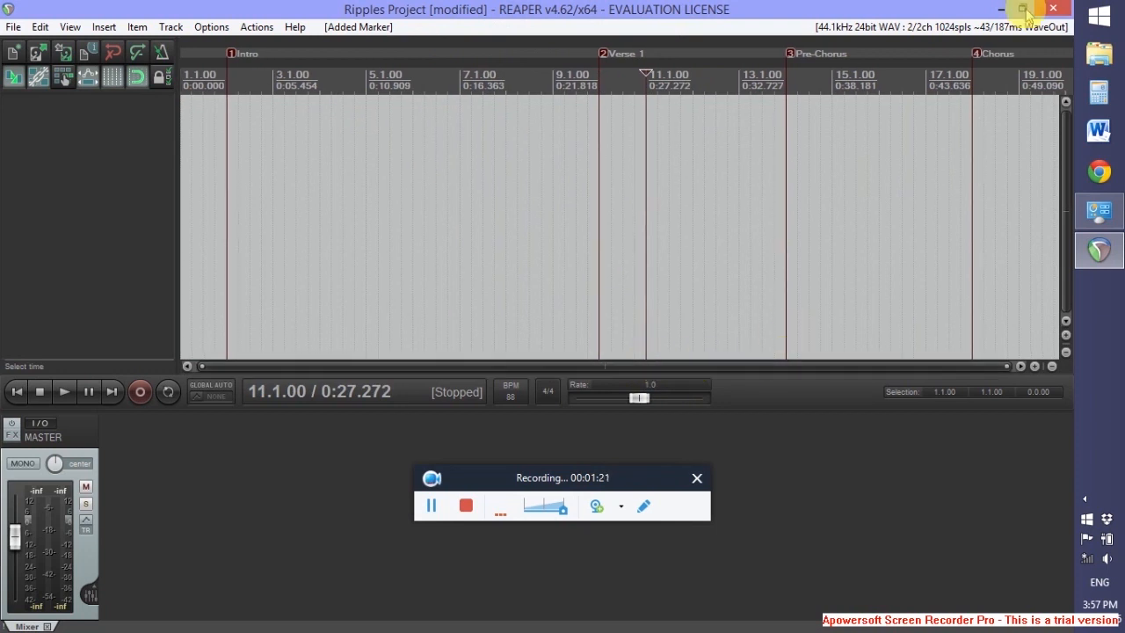
{"action": "left_click_drag", "start_coordinate": [792, 58], "coordinate": [1012, 58]}
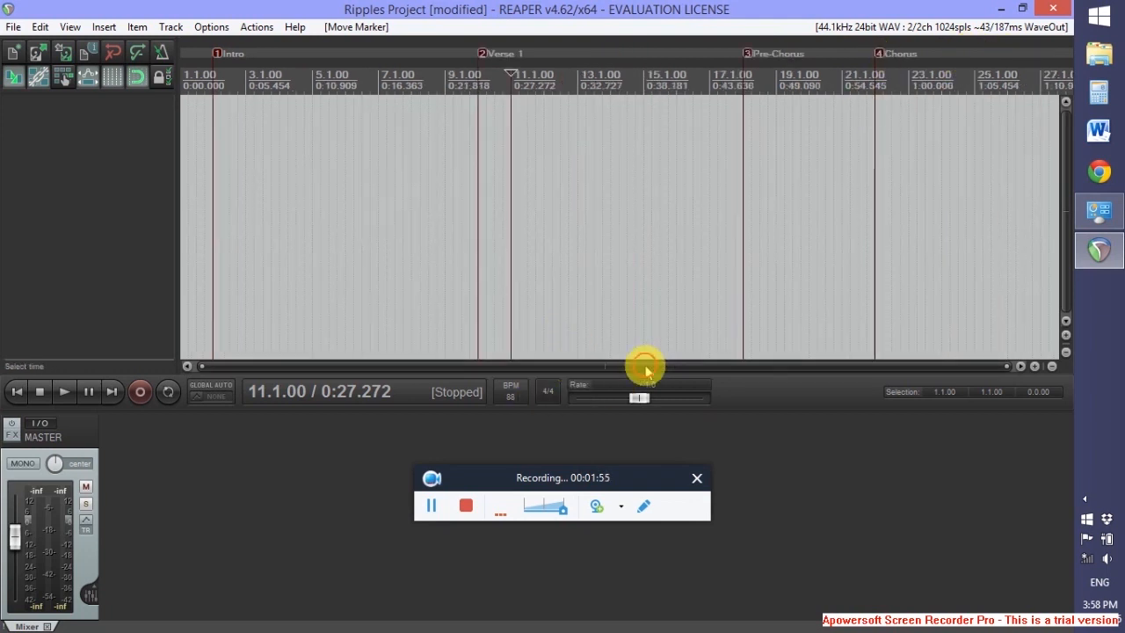
- Move the Verse2 marker to measure 37, the second Pre-Chorus marker to measure 45 and the second Chorus marker to measure 49
{"action": "scroll", "coordinate": [782, 229], "scroll_direction": "down", "scroll_amount": 2}
{"action": "scroll", "coordinate": [703, 224], "scroll_direction": "down", "scroll_amount": 2}
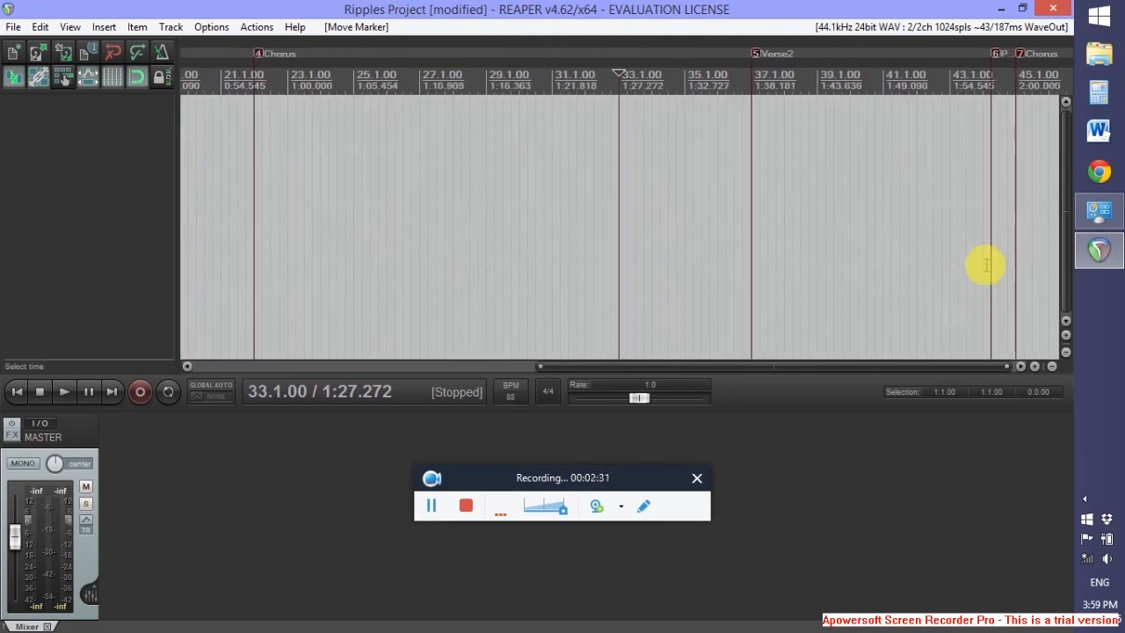
{"action": "left_click", "coordinate": [996, 110]}
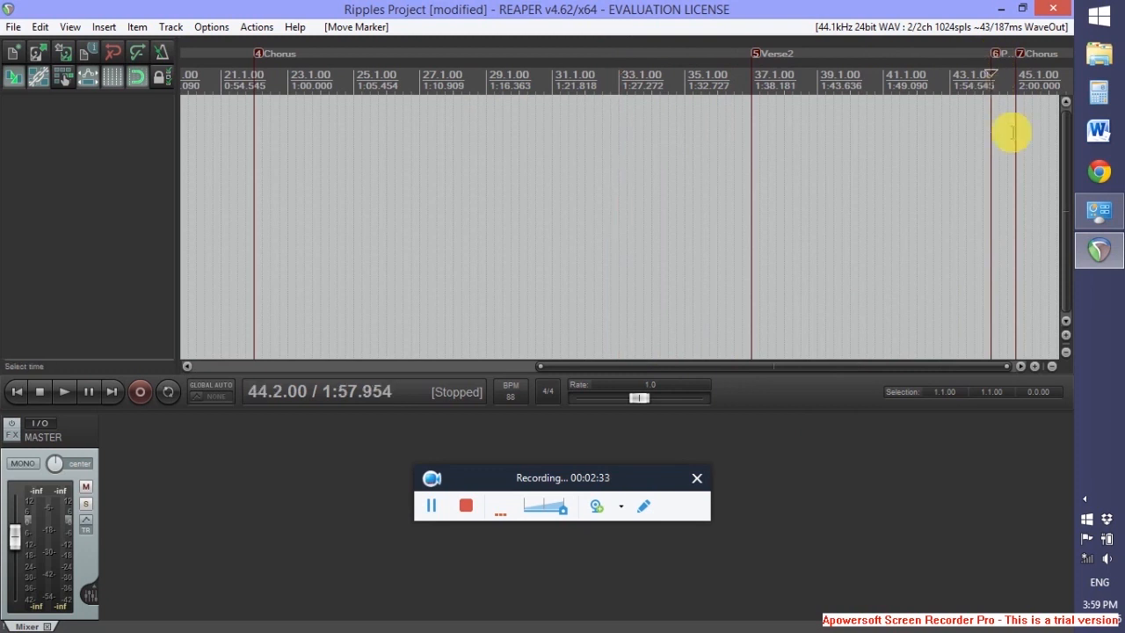
{"action": "scroll", "coordinate": [865, 266], "scroll_direction": "up", "scroll_amount": 2}
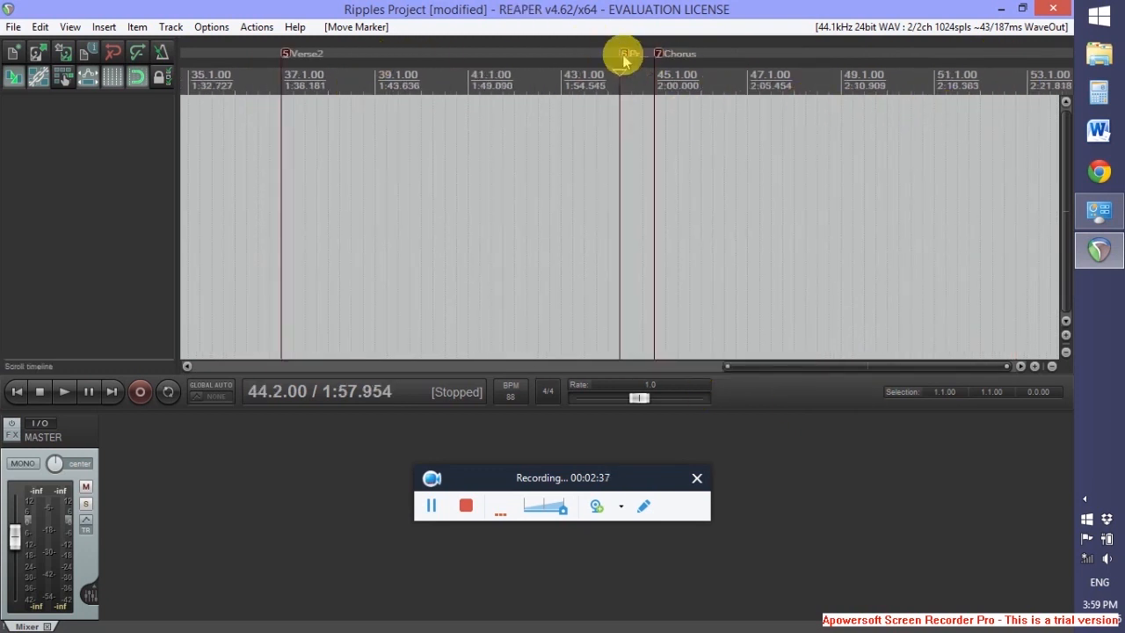
{"action": "mouse_move", "coordinate": [633, 60]}
{"action": "left_mouse_down"}
{"action": "mouse_move", "coordinate": [678, 50]}
{"action": "mouse_move", "coordinate": [849, 71]}
{"action": "left_mouse_up"}
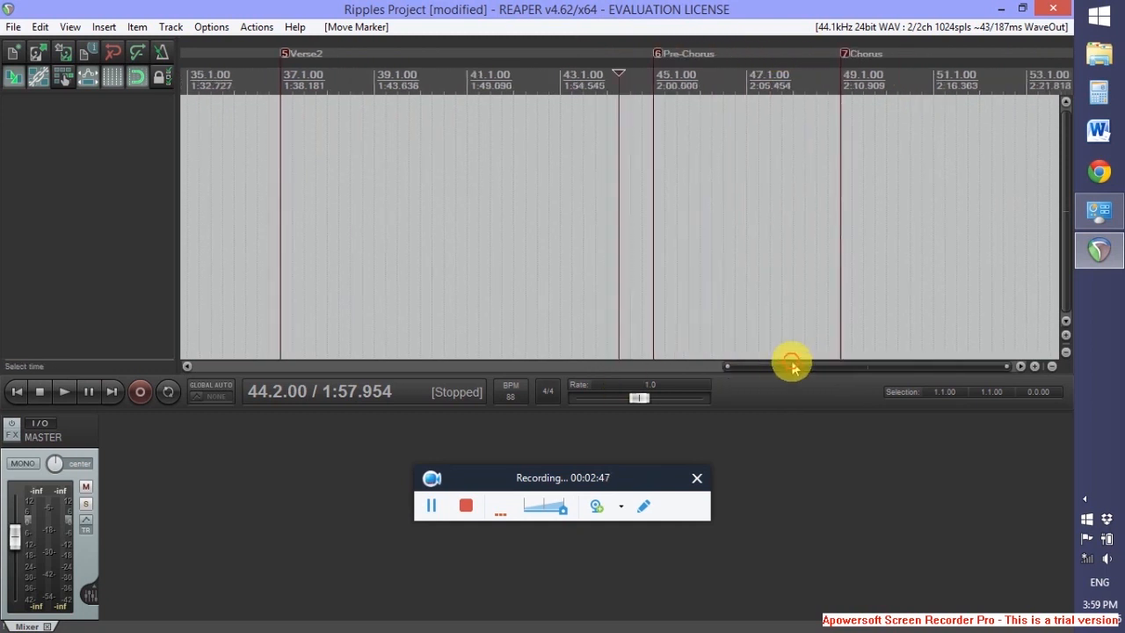
- Place the edit cursor at the second Chorus marker and check the marker spacing up to the Piano Solo
{"action": "scroll", "coordinate": [835, 145], "scroll_direction": "down", "scroll_amount": 2}
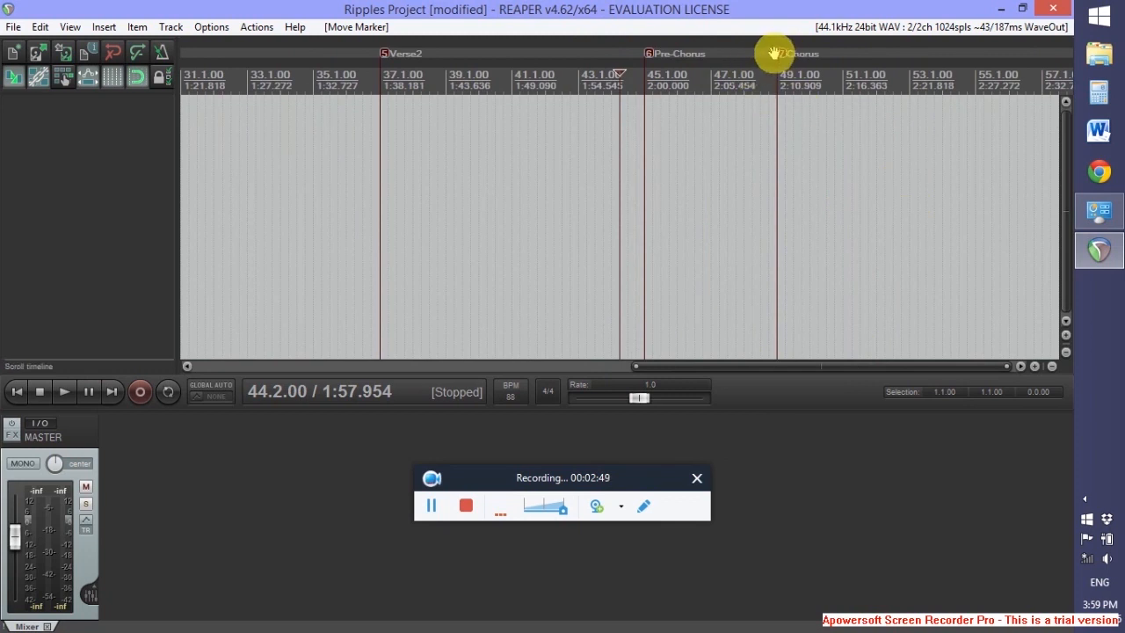
{"action": "left_click", "coordinate": [773, 52]}
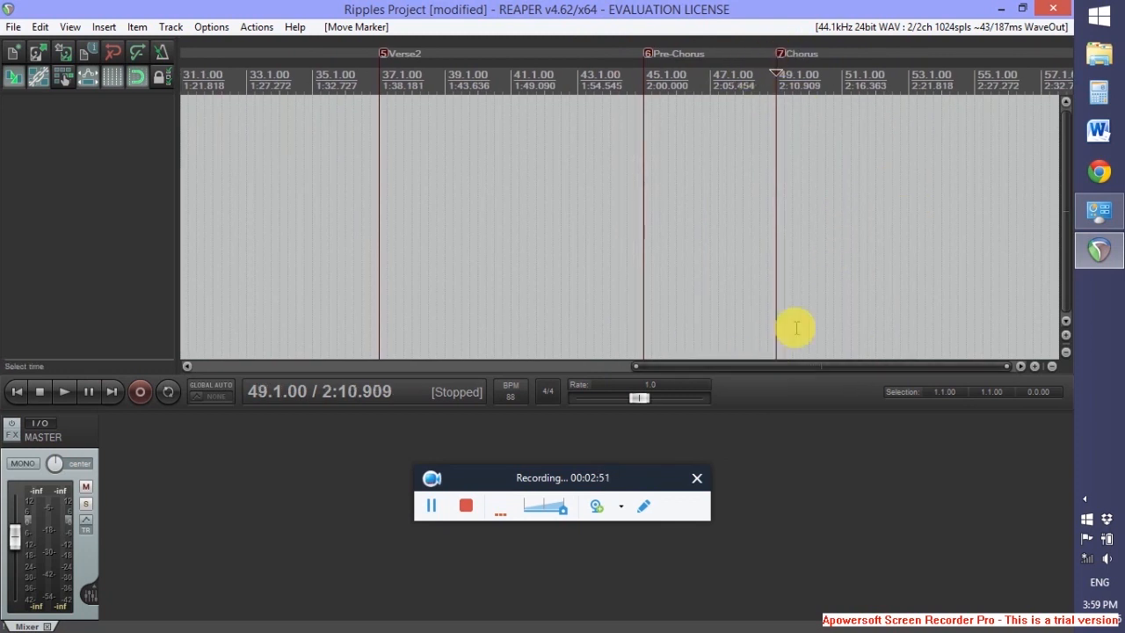
{"action": "scroll", "coordinate": [843, 243], "scroll_direction": "up", "scroll_amount": 2}
{"action": "scroll", "coordinate": [835, 238], "scroll_direction": "down", "scroll_amount": 3}
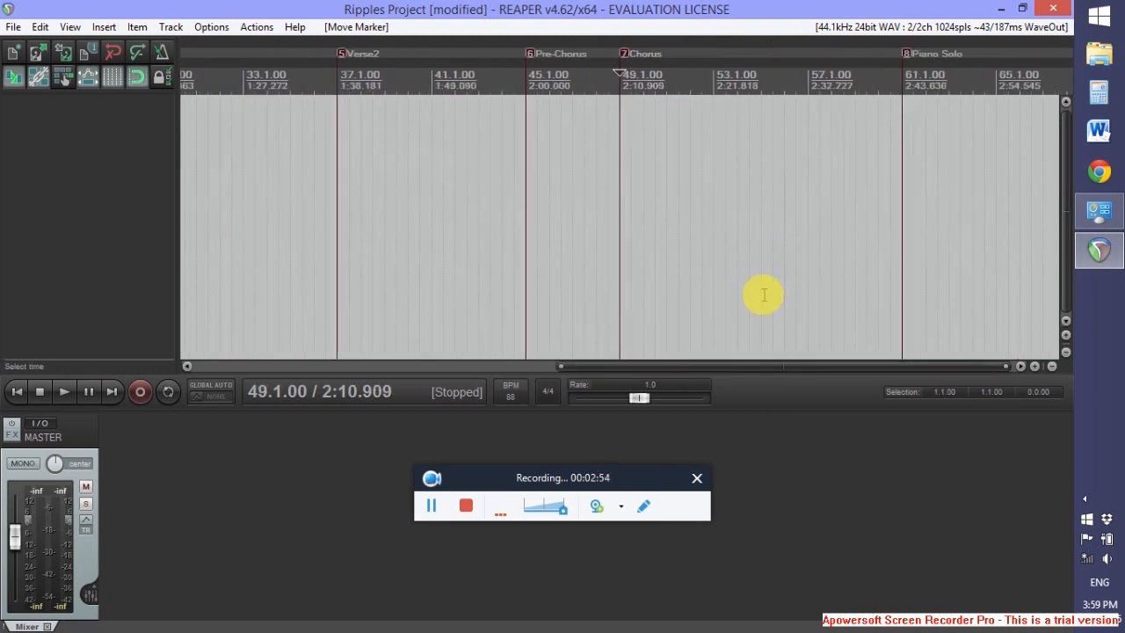
{"action": "left_click", "coordinate": [776, 366]}
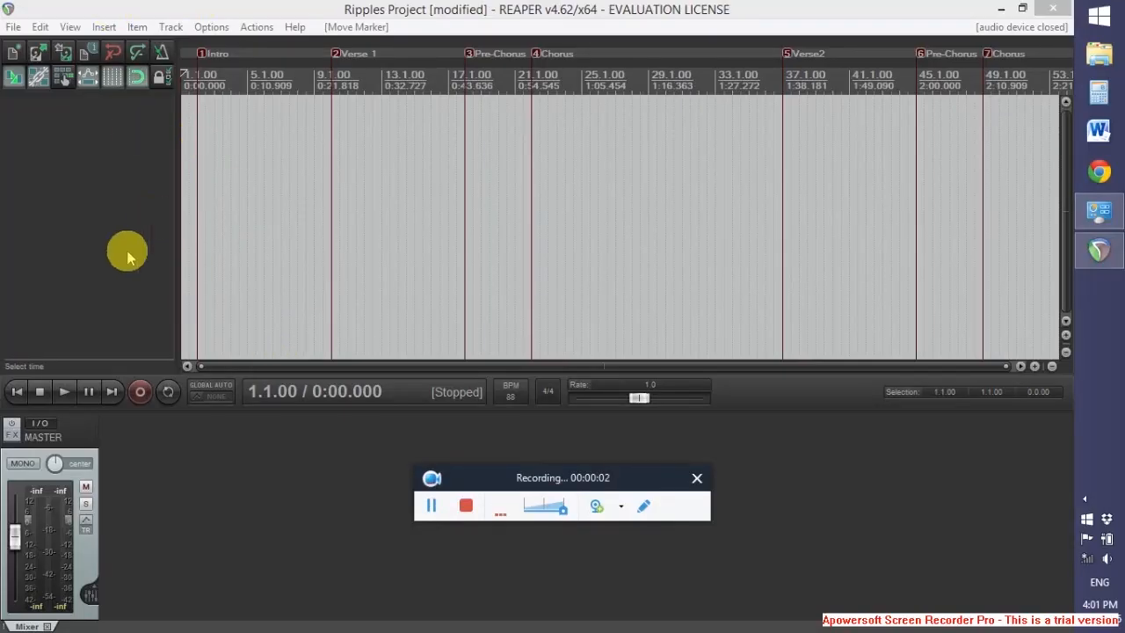
- Add a new empty track and delete it again
{"action": "double_click", "coordinate": [55, 127]}
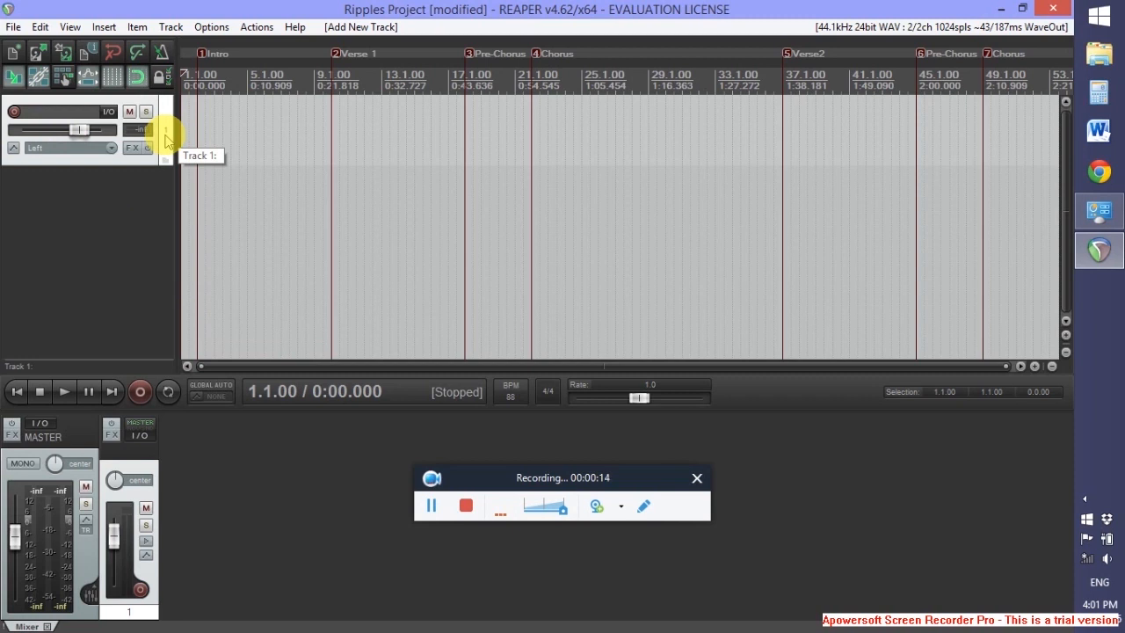
{"action": "key", "text": "Delete"}
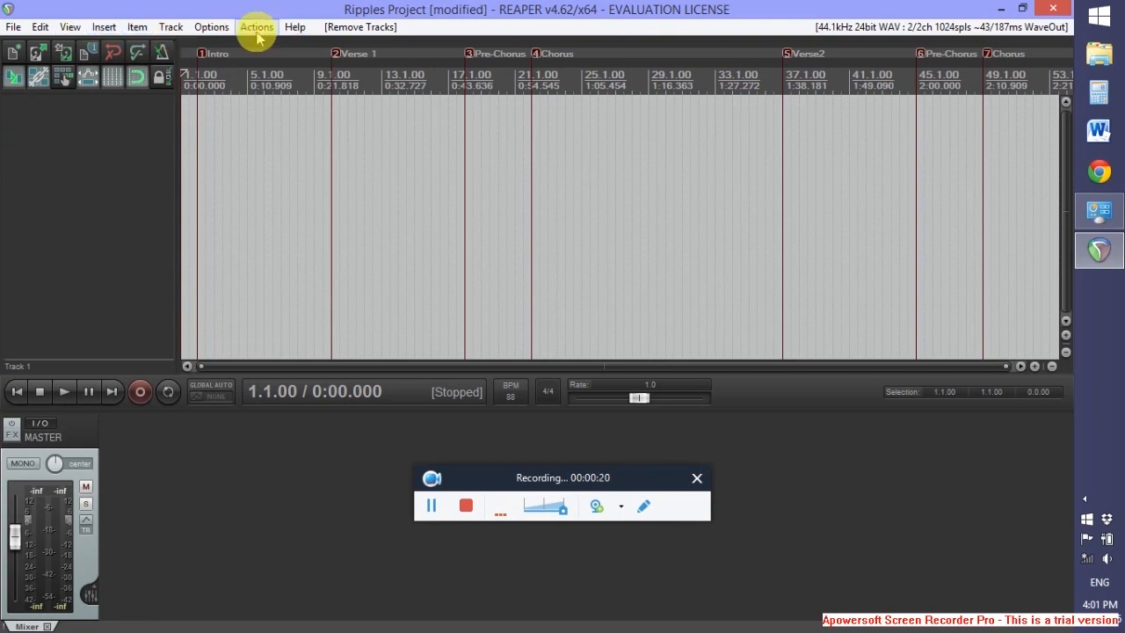
- Insert the MT-PowerDrumKit (MANDA AUDIO) VSTi virtual instrument on a new track
{"action": "left_click", "coordinate": [168, 26]}
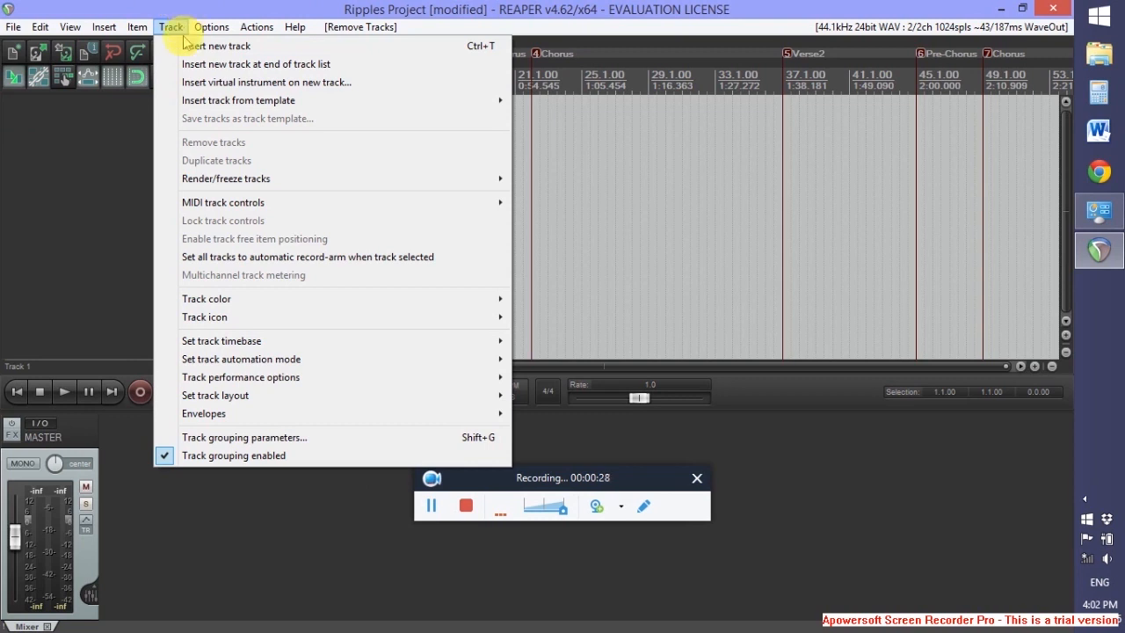
{"action": "left_click", "coordinate": [201, 88]}
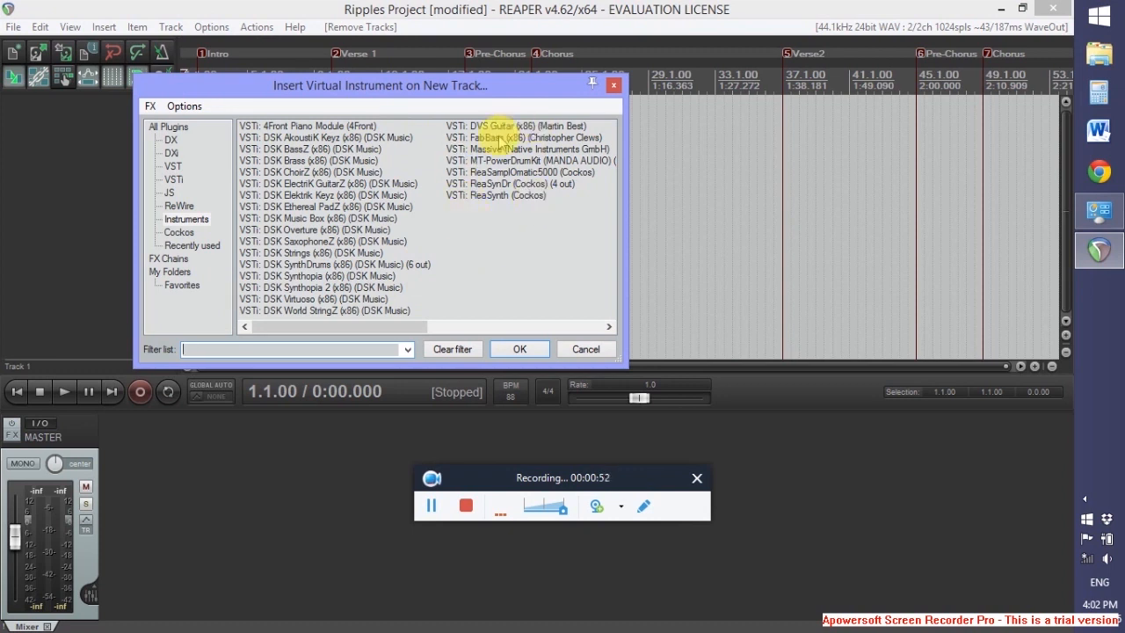
{"action": "left_click", "coordinate": [174, 180]}
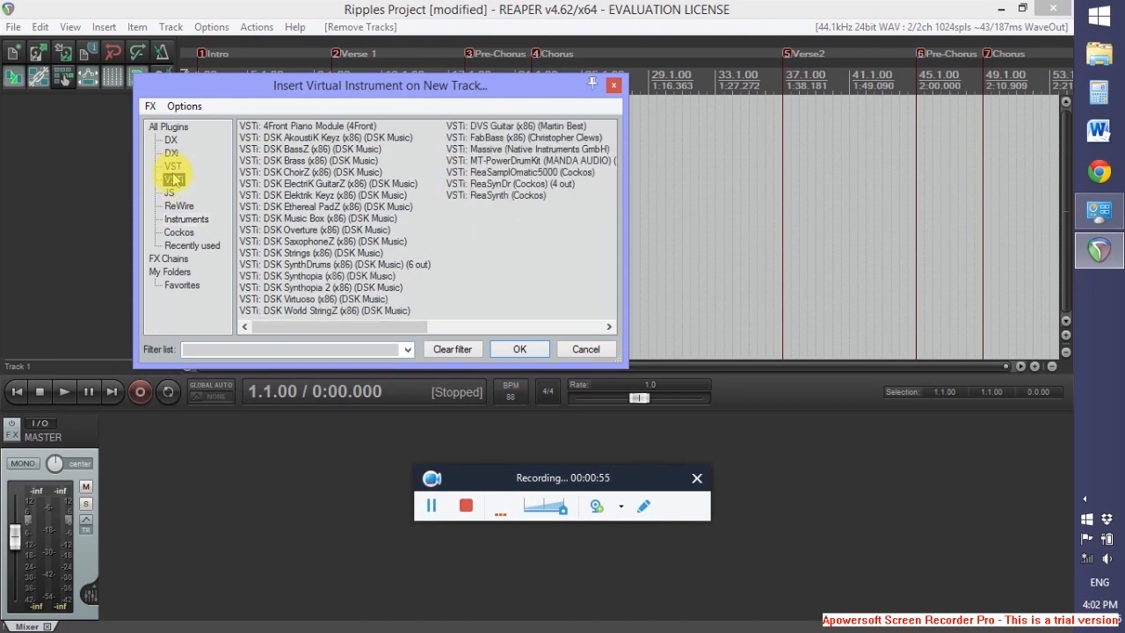
{"action": "left_click", "coordinate": [488, 161]}
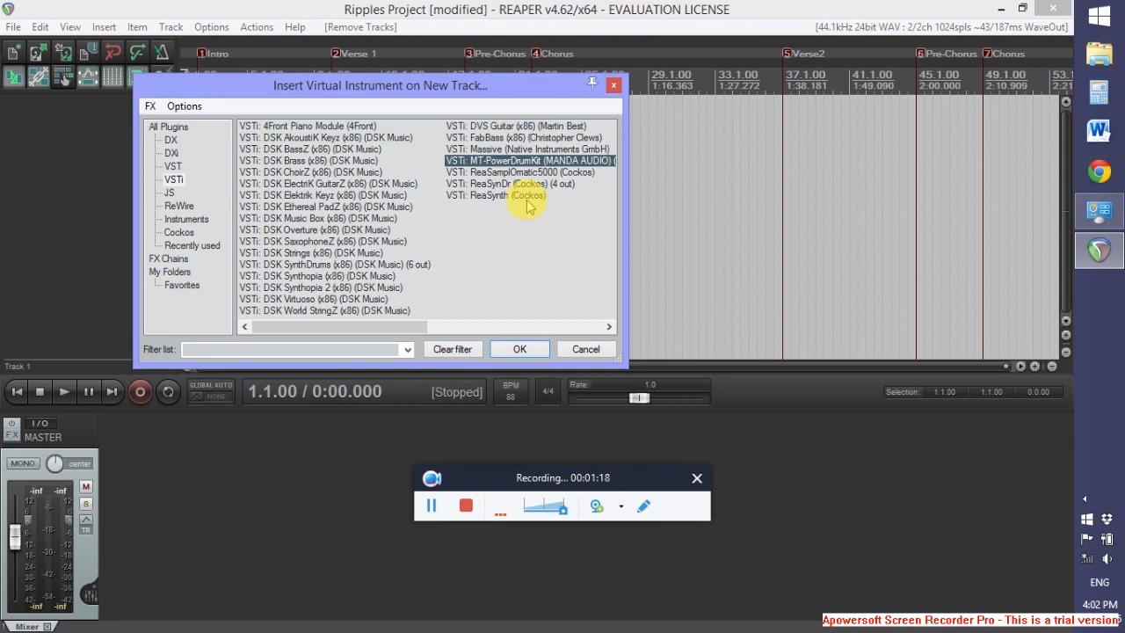
{"action": "left_click", "coordinate": [511, 355]}
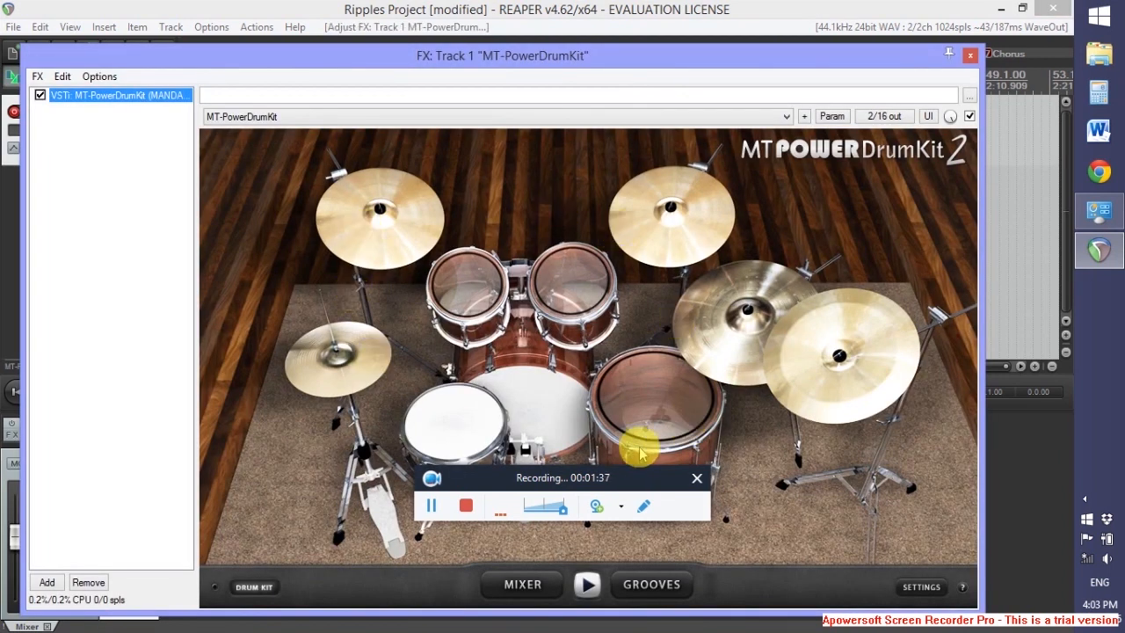
- Audition the toms, cymbals, snare, hi-hat and kick in the MT-PowerDrumKit window, and close the window
{"action": "left_click_drag", "start_coordinate": [647, 474], "coordinate": [967, 582]}
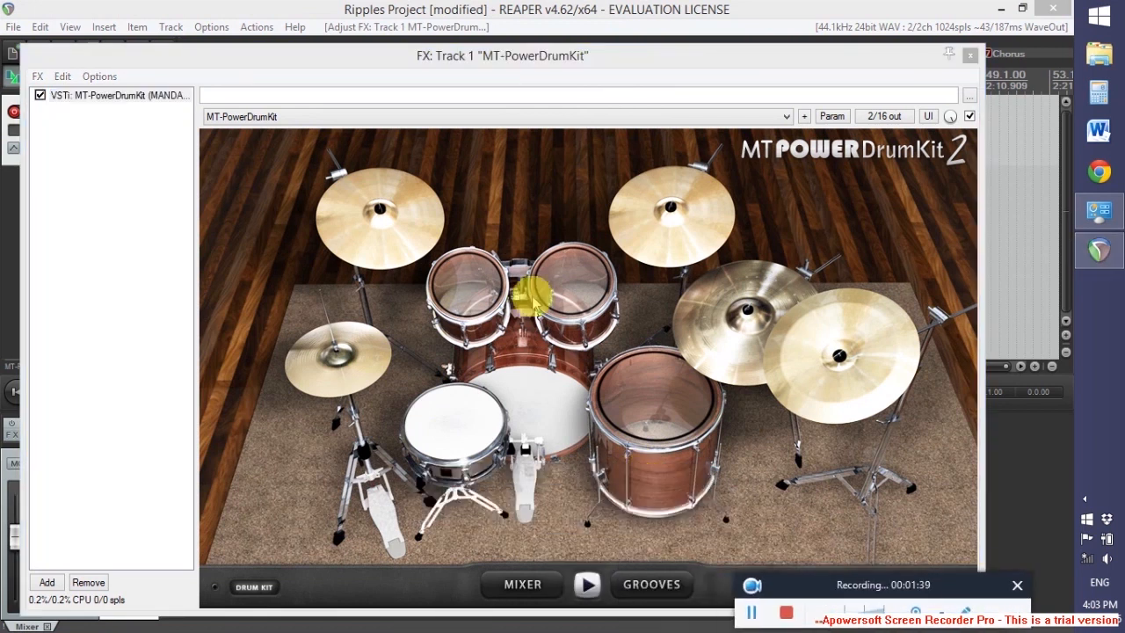
{"action": "left_click", "coordinate": [450, 268]}
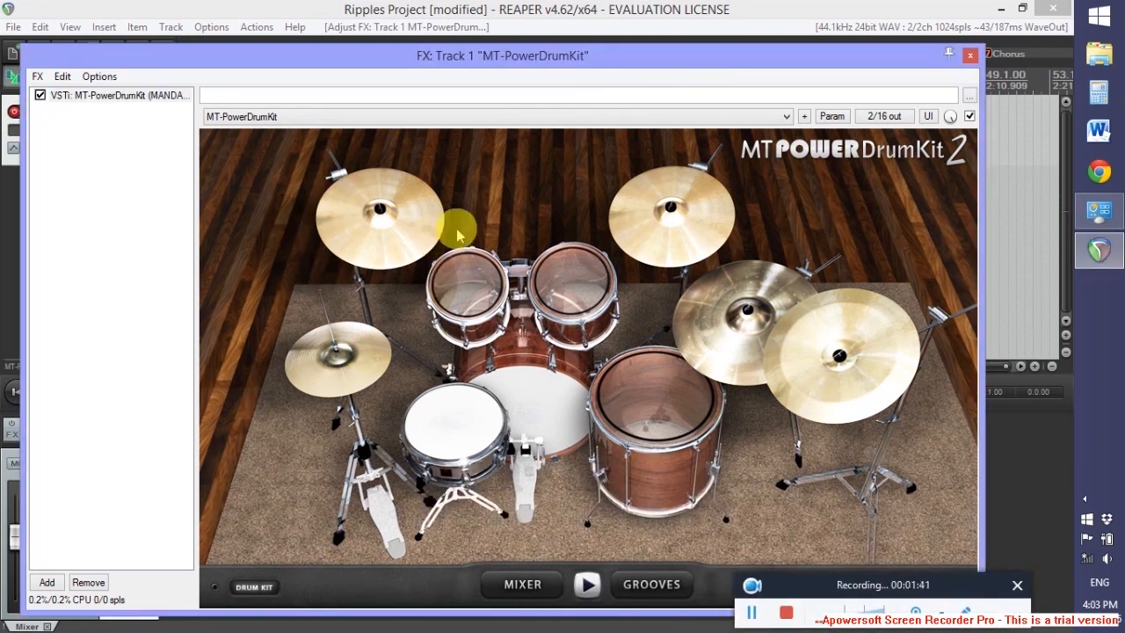
{"action": "left_click", "coordinate": [713, 226]}
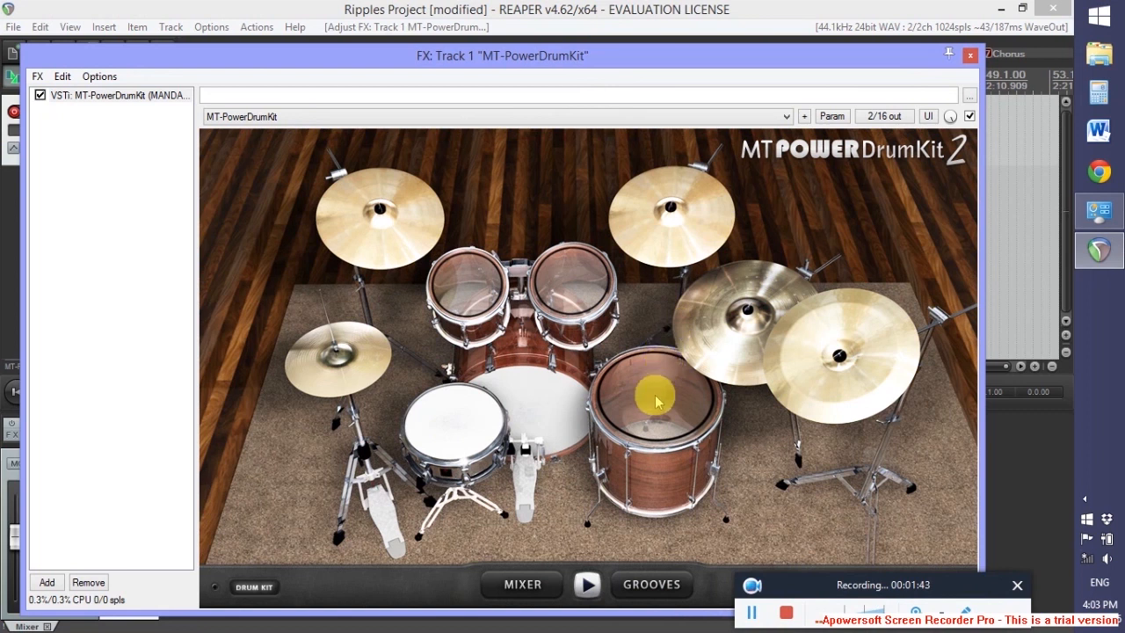
{"action": "left_click", "coordinate": [461, 420]}
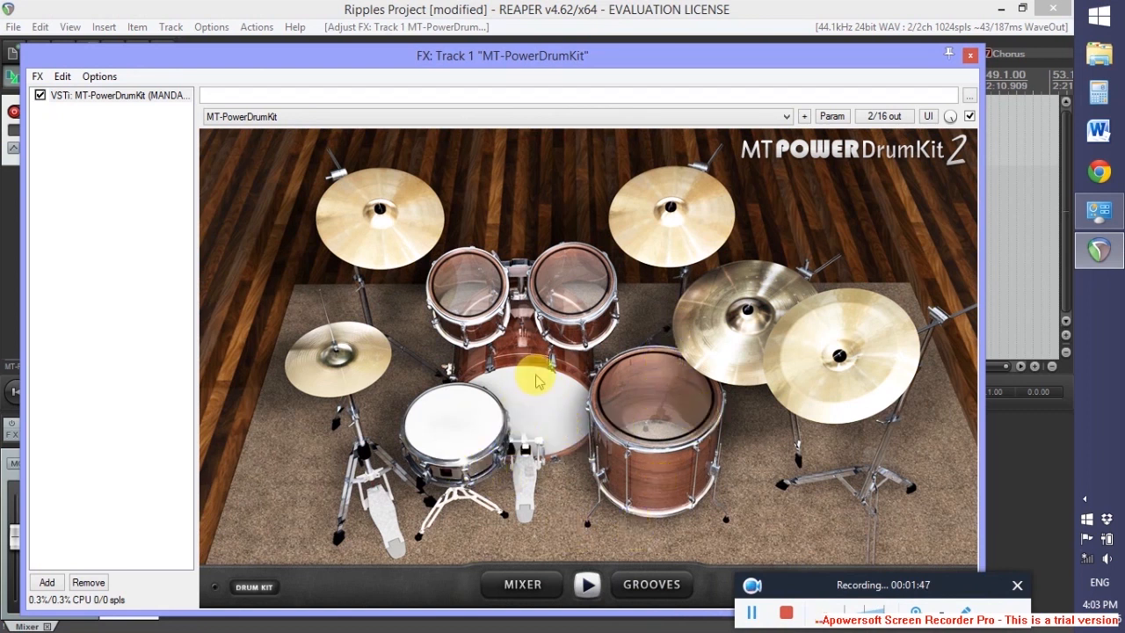
{"action": "left_click", "coordinate": [703, 209]}
{"action": "left_click", "coordinate": [753, 362]}
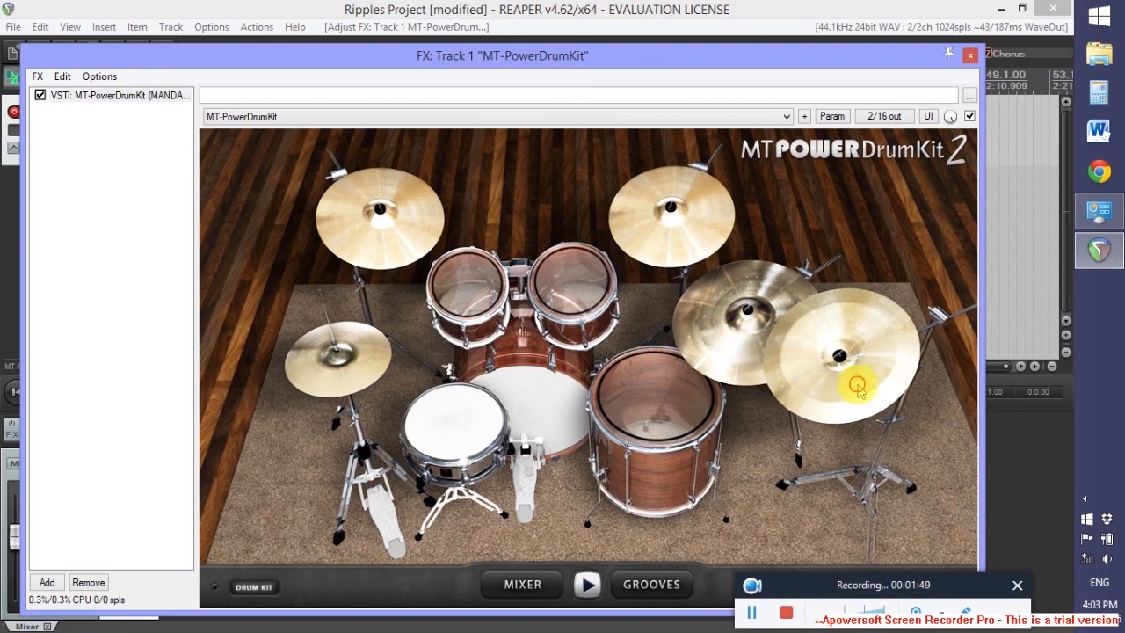
{"action": "left_click", "coordinate": [317, 386]}
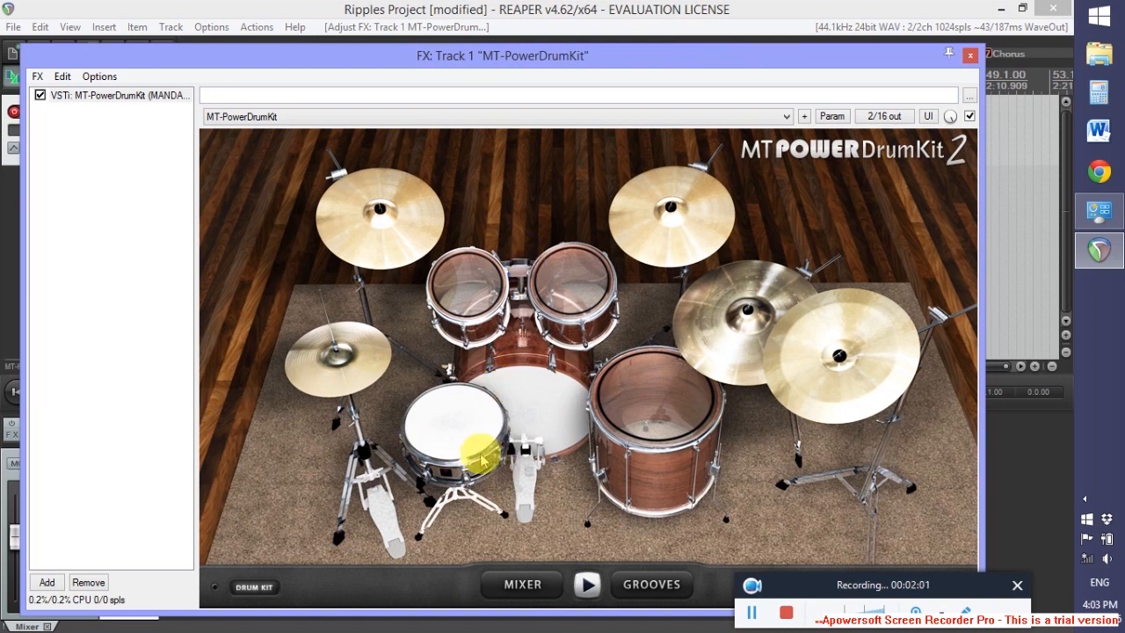
{"action": "left_click", "coordinate": [520, 467]}
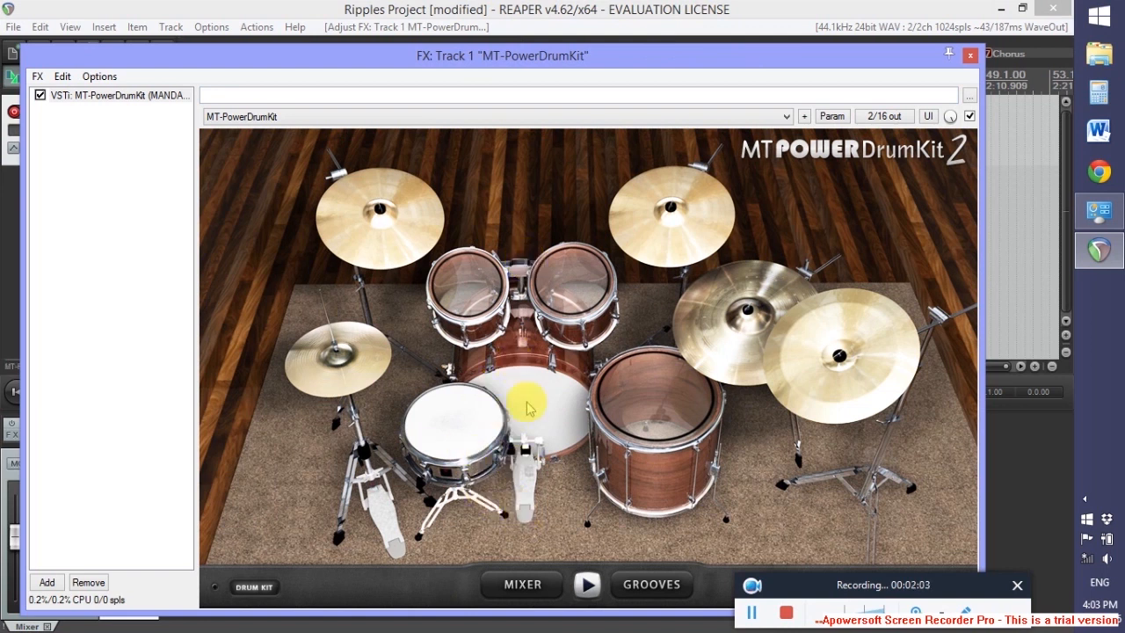
{"action": "left_click", "coordinate": [969, 58]}
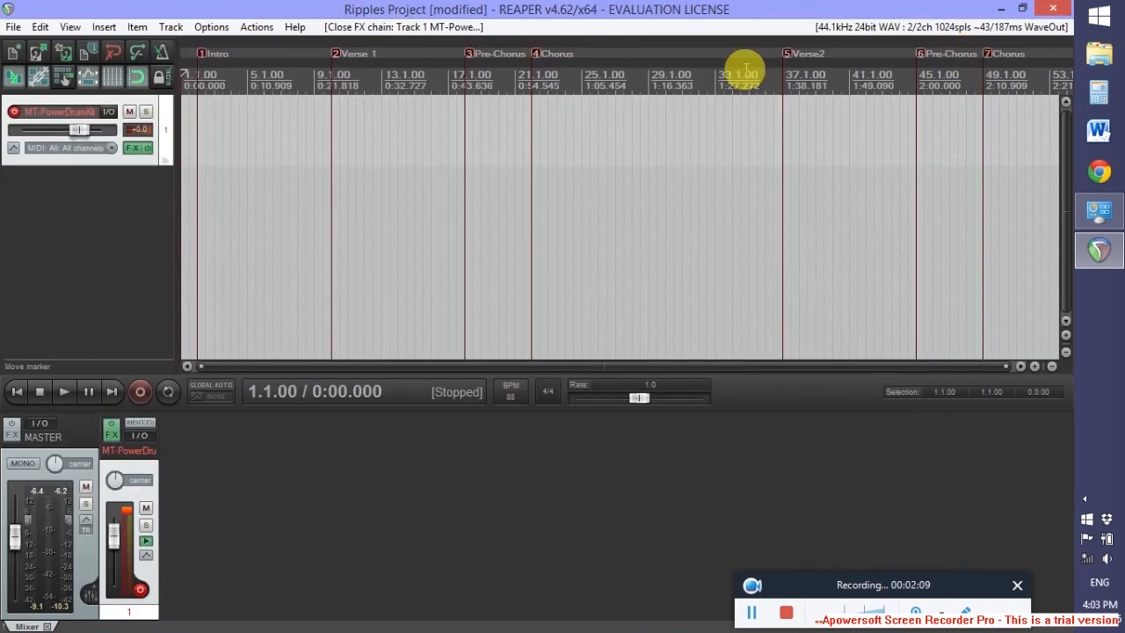
- Disarm the MT-PowerDrumKit track and insert a new MIDI item on it spanning measure 1 to the final End marker at measure 113
{"action": "left_click", "coordinate": [15, 112]}
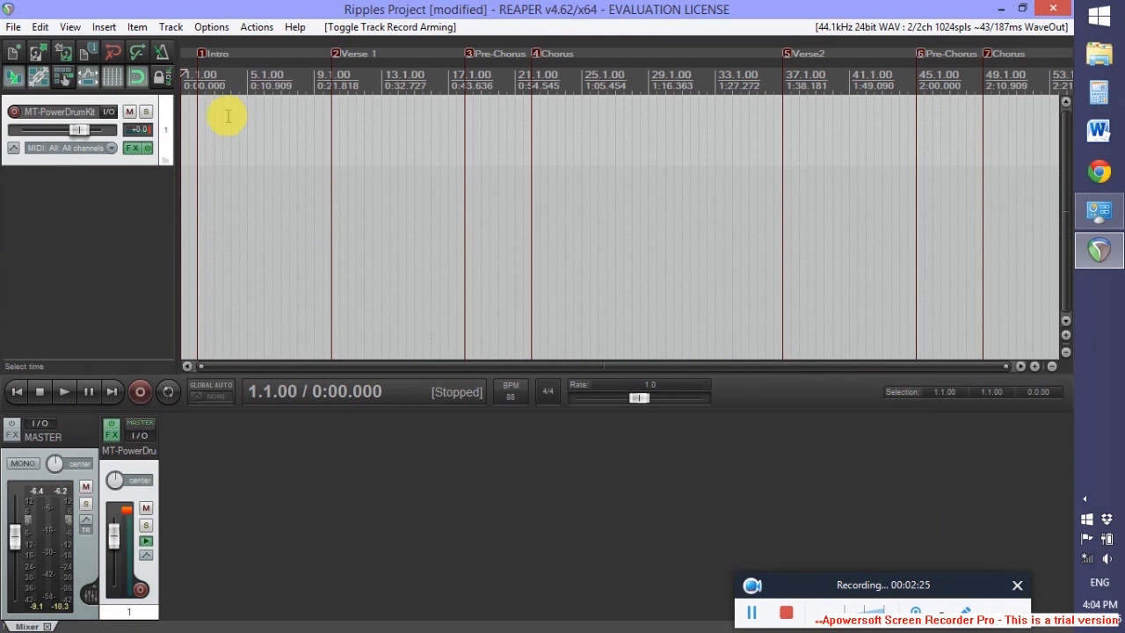
{"action": "left_click_drag", "start_coordinate": [184, 70], "coordinate": [957, 211]}
{"action": "left_click_drag", "start_coordinate": [640, 239], "coordinate": [306, 230]}
{"action": "left_click_drag", "start_coordinate": [809, 369], "coordinate": [635, 376]}
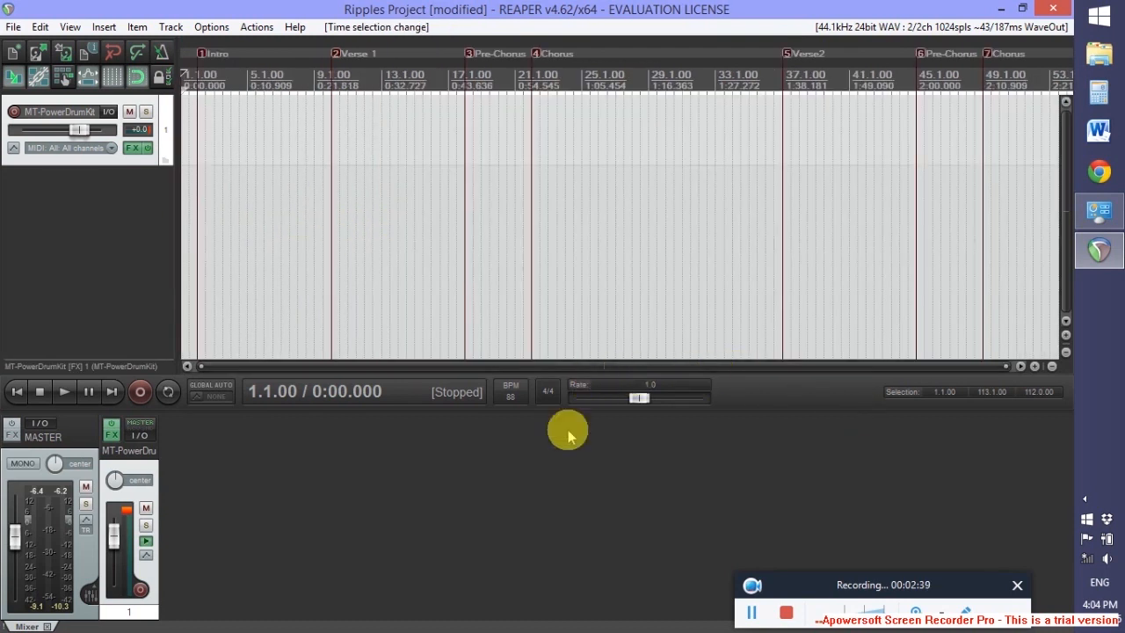
{"action": "scroll", "coordinate": [756, 183], "scroll_direction": "down", "scroll_amount": 5}
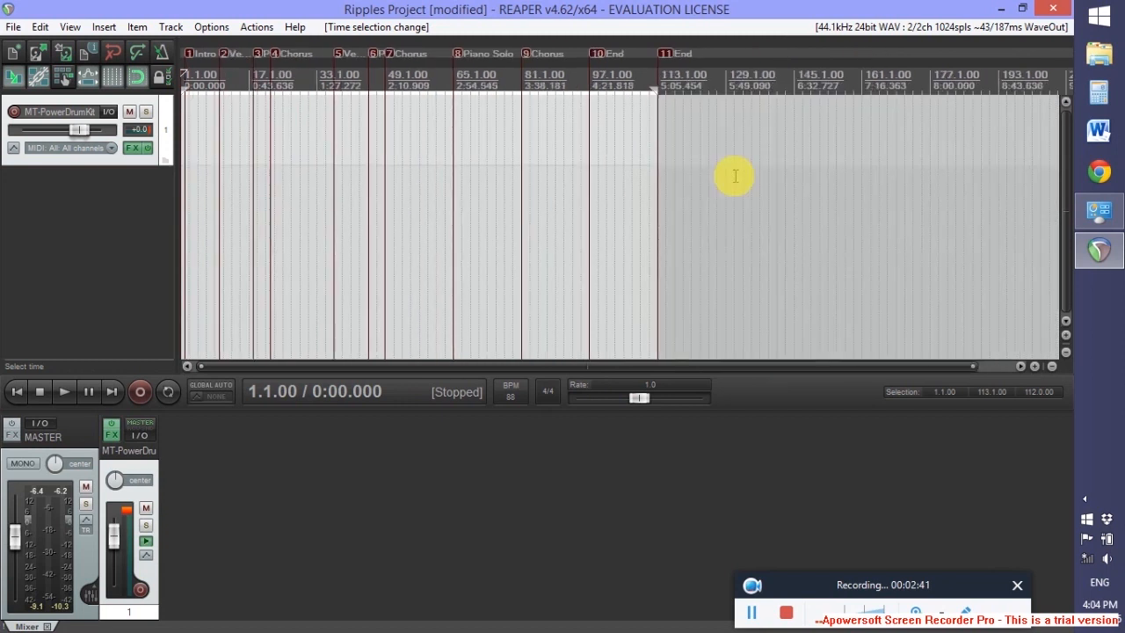
{"action": "scroll", "coordinate": [727, 176], "scroll_direction": "up", "scroll_amount": 1}
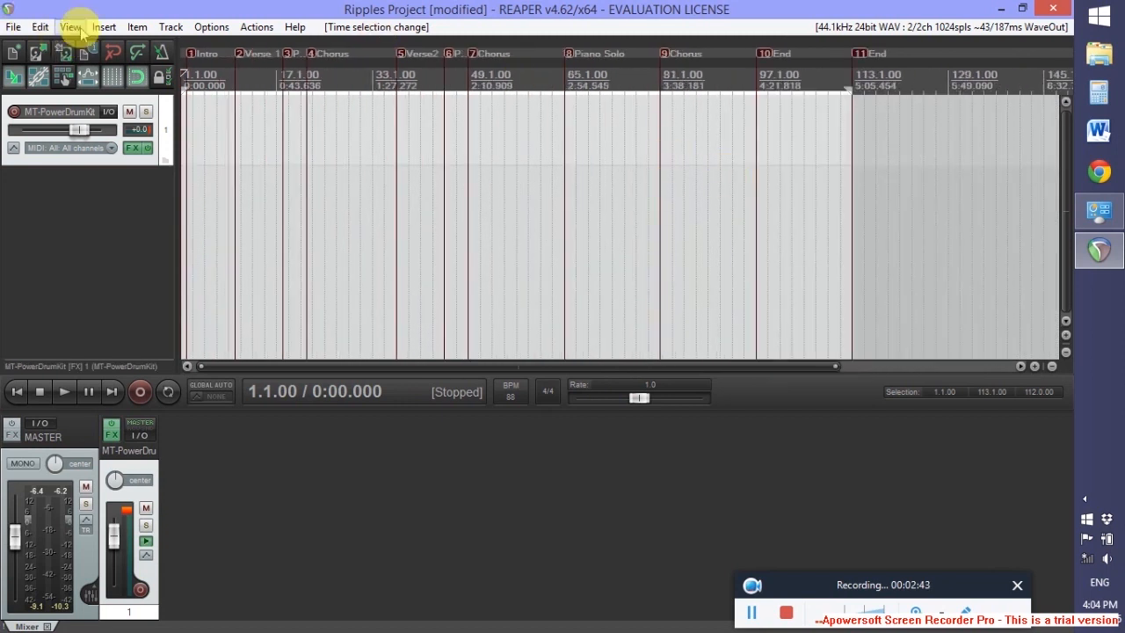
{"action": "left_click", "coordinate": [103, 27]}
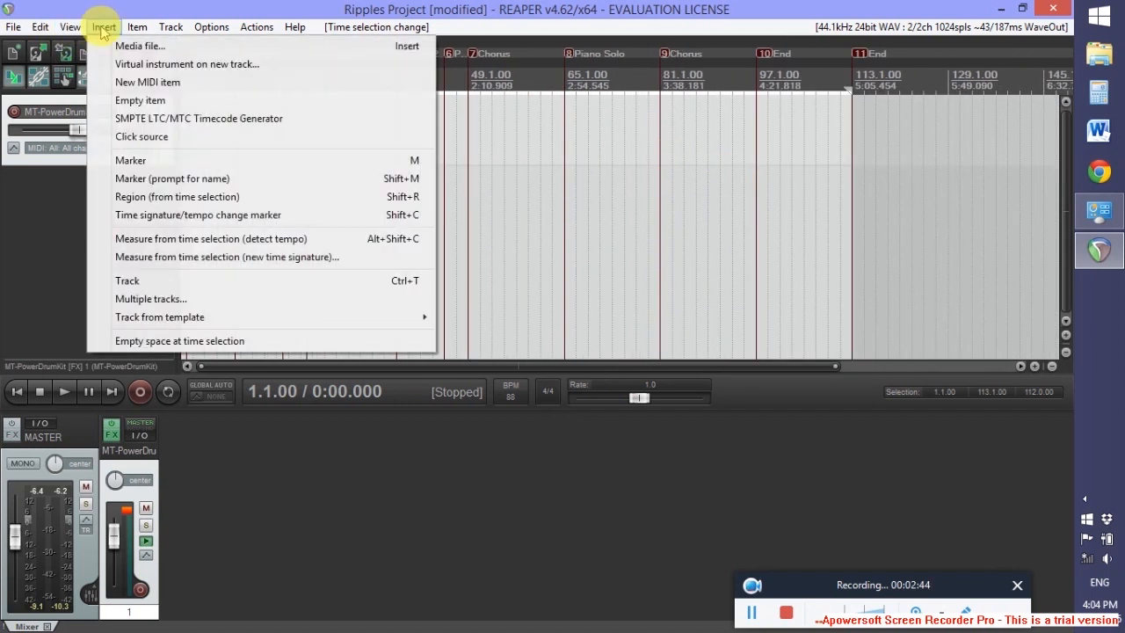
{"action": "left_click", "coordinate": [128, 85]}
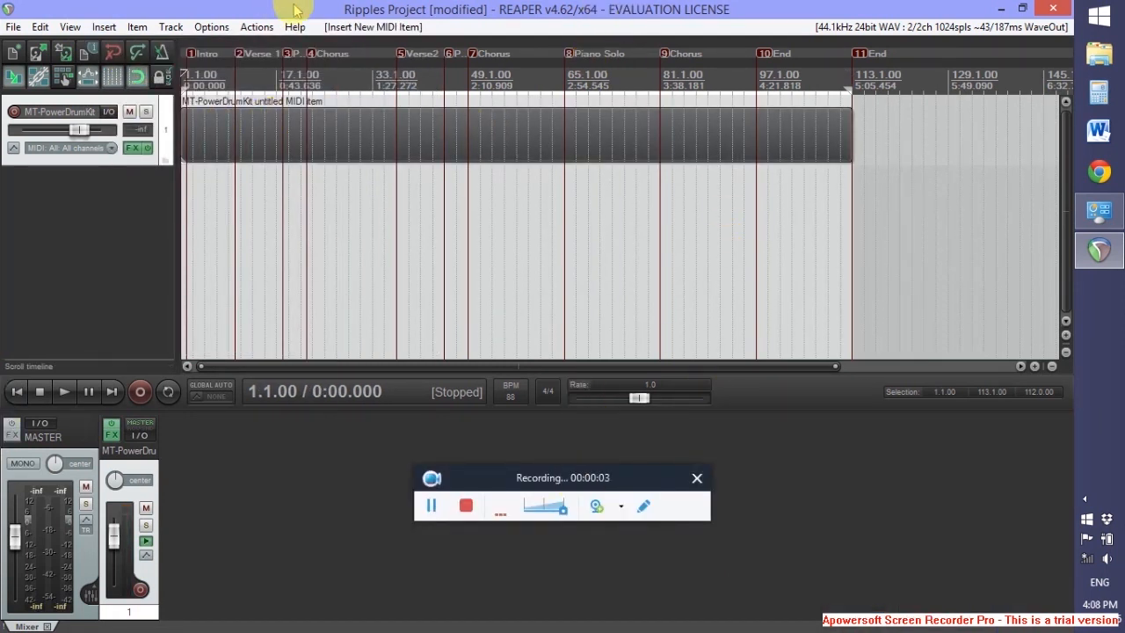
- Return the edit cursor to the project start and open the drum track's MIDI item in the MIDI editor
{"action": "left_click_drag", "start_coordinate": [494, 480], "coordinate": [502, 536]}
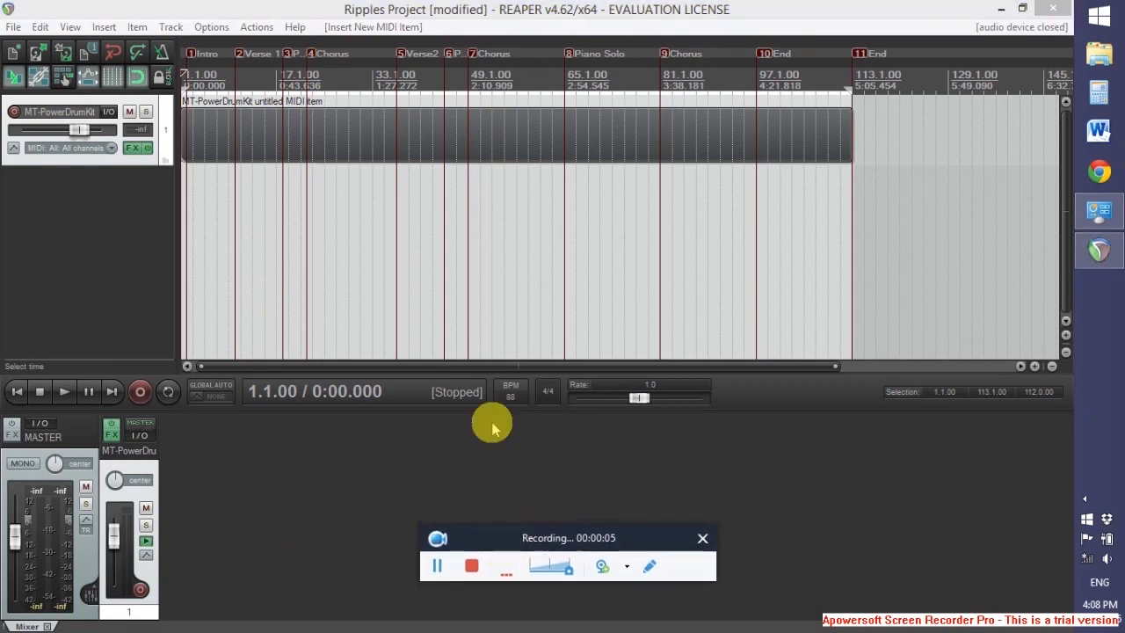
{"action": "left_click", "coordinate": [390, 7]}
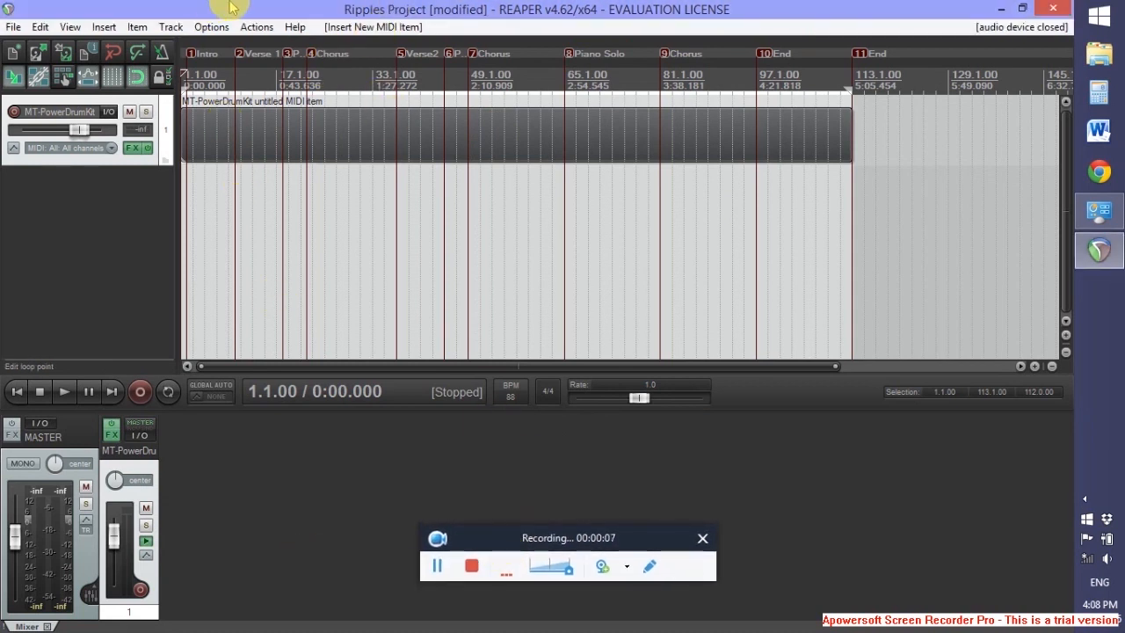
{"action": "left_click", "coordinate": [235, 132]}
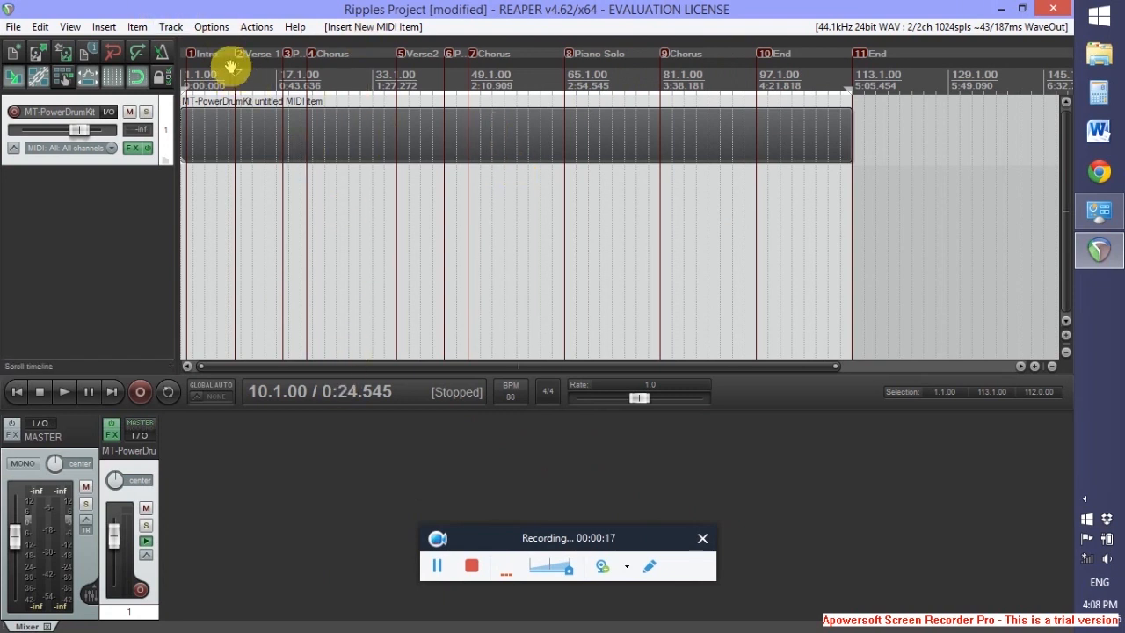
{"action": "key", "text": "Home"}
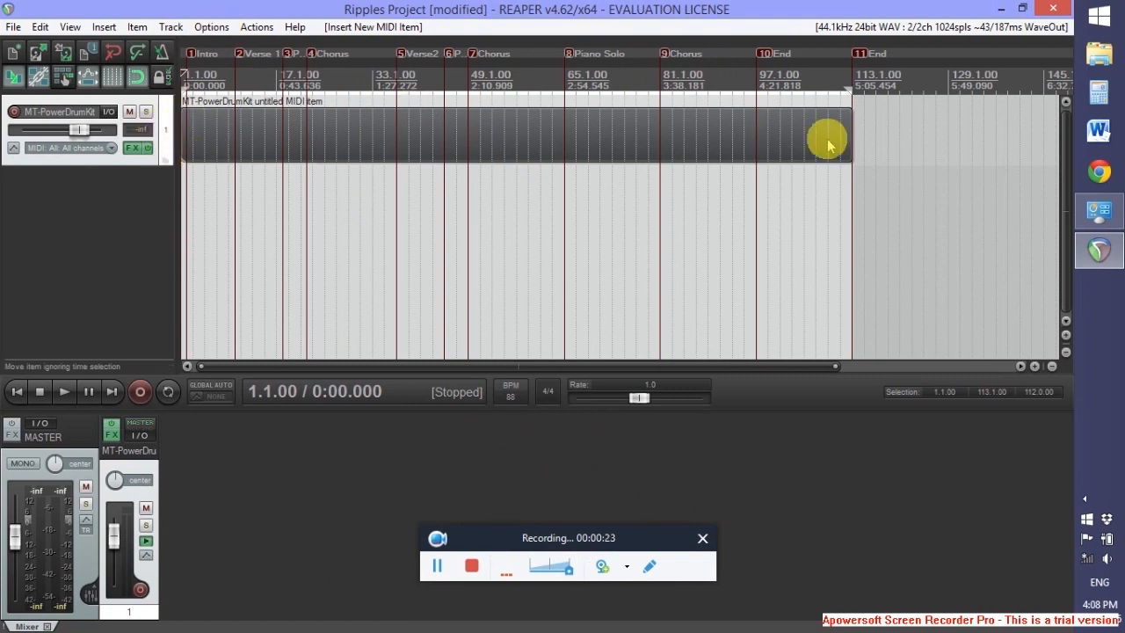
{"action": "double_click", "coordinate": [186, 132]}
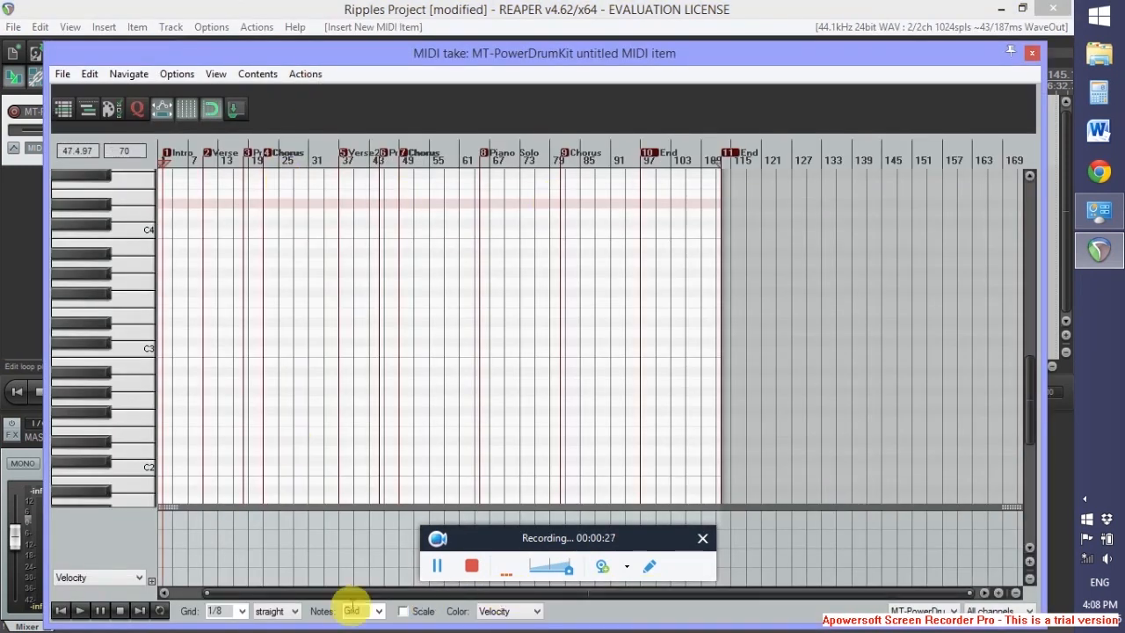
{"action": "left_click_drag", "start_coordinate": [652, 540], "coordinate": [707, 592]}
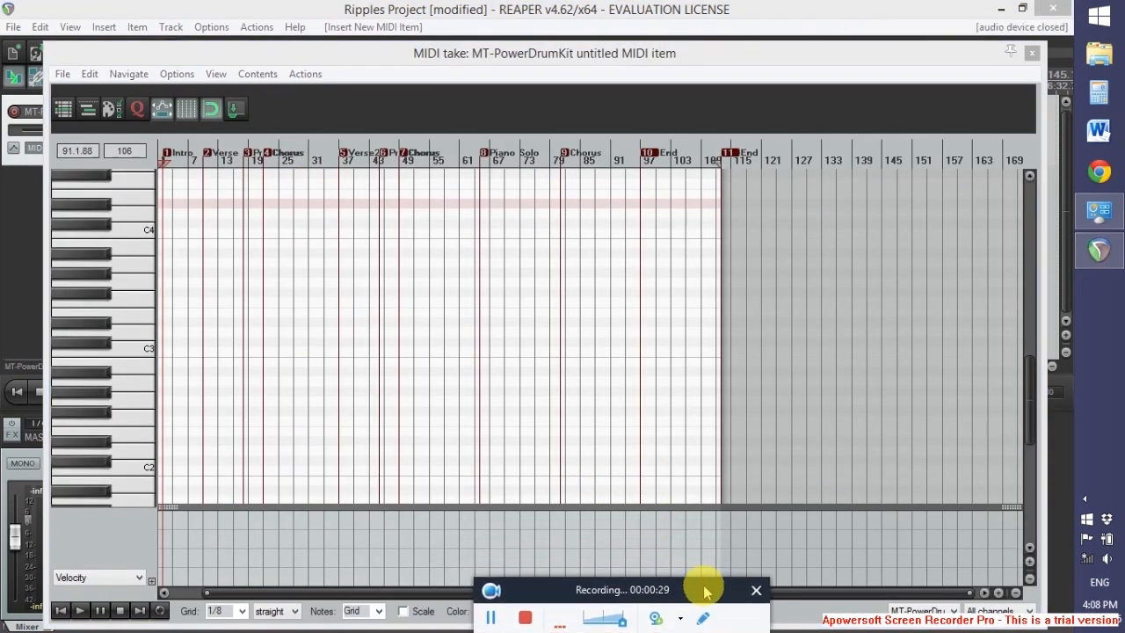
- Audition the drum sounds on the lower piano-roll keys between C2 and F2
{"action": "left_click_drag", "start_coordinate": [265, 594], "coordinate": [191, 594]}
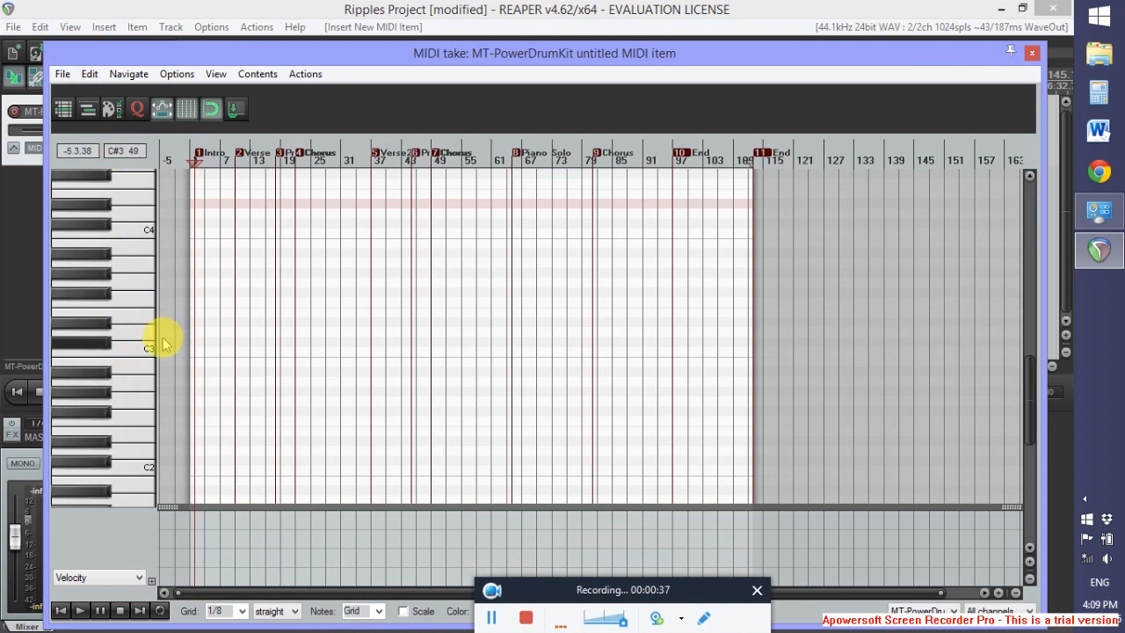
{"action": "mouse_move", "coordinate": [129, 439]}
{"action": "left_mouse_down"}
{"action": "mouse_move", "coordinate": [110, 285]}
{"action": "mouse_move", "coordinate": [138, 439]}
{"action": "left_mouse_up"}
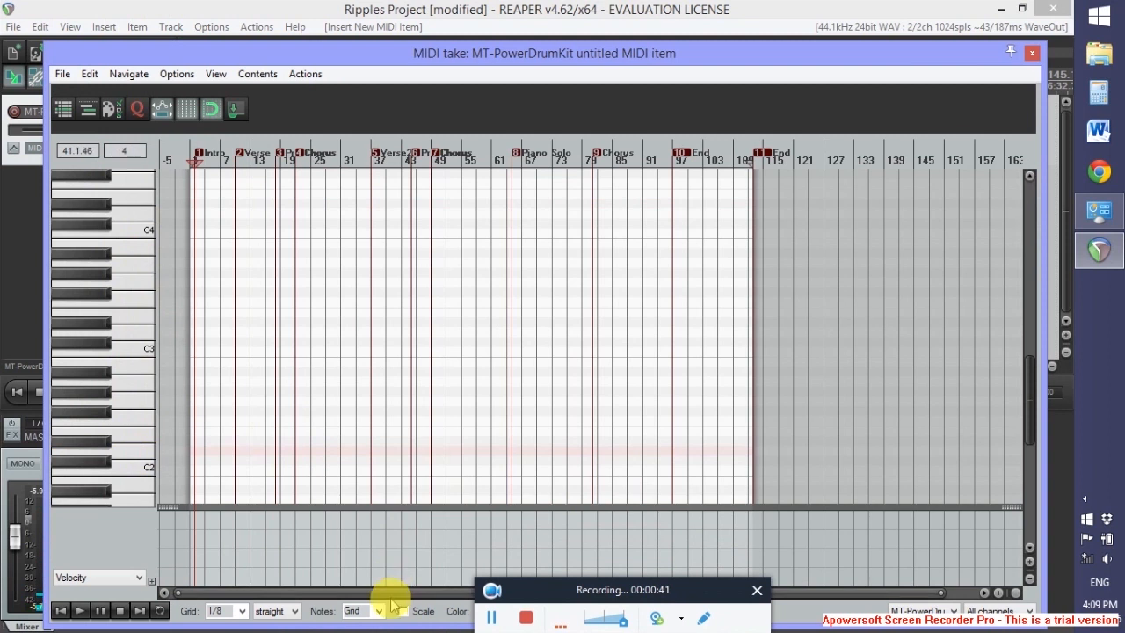
{"action": "left_click", "coordinate": [119, 411]}
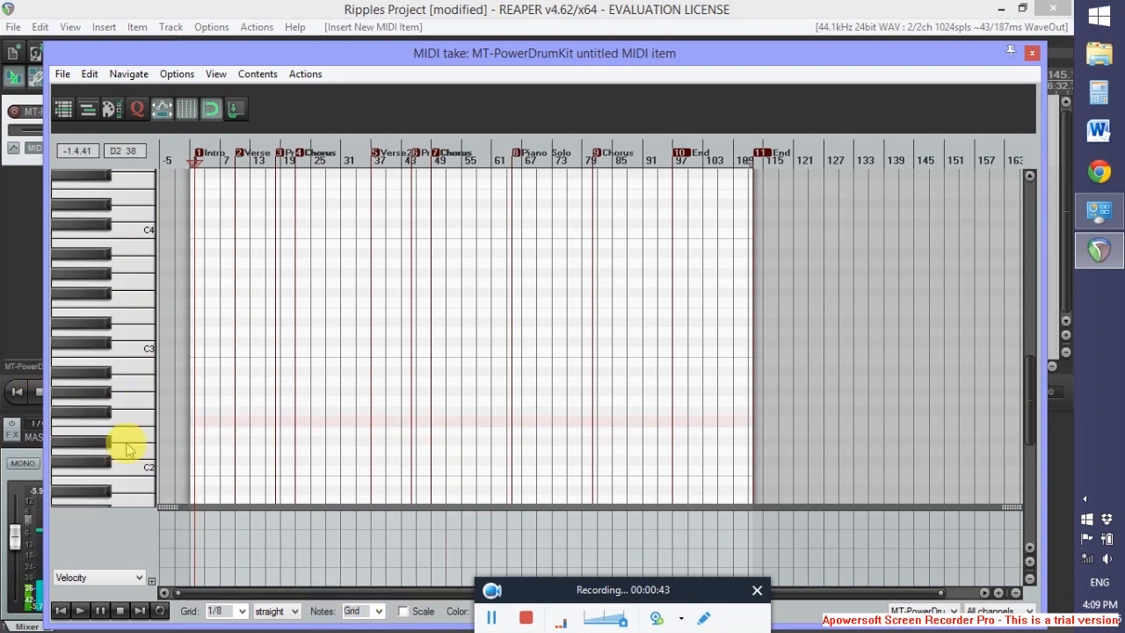
{"action": "scroll", "coordinate": [226, 280], "scroll_direction": "up", "scroll_amount": 3}
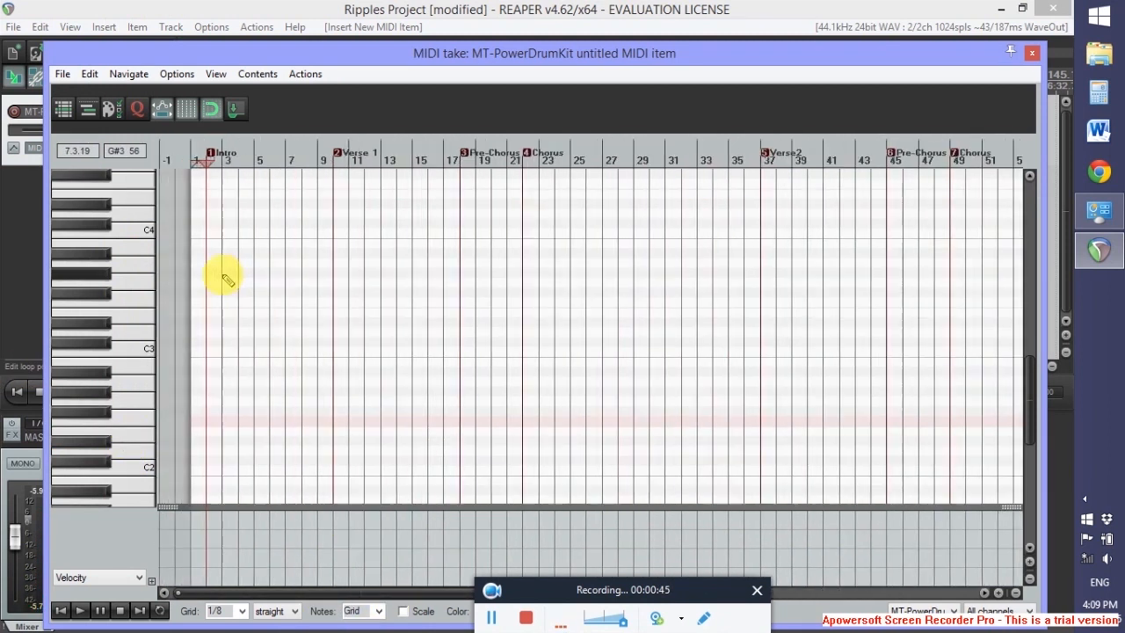
{"action": "scroll", "coordinate": [227, 279], "scroll_direction": "up", "scroll_amount": 5}
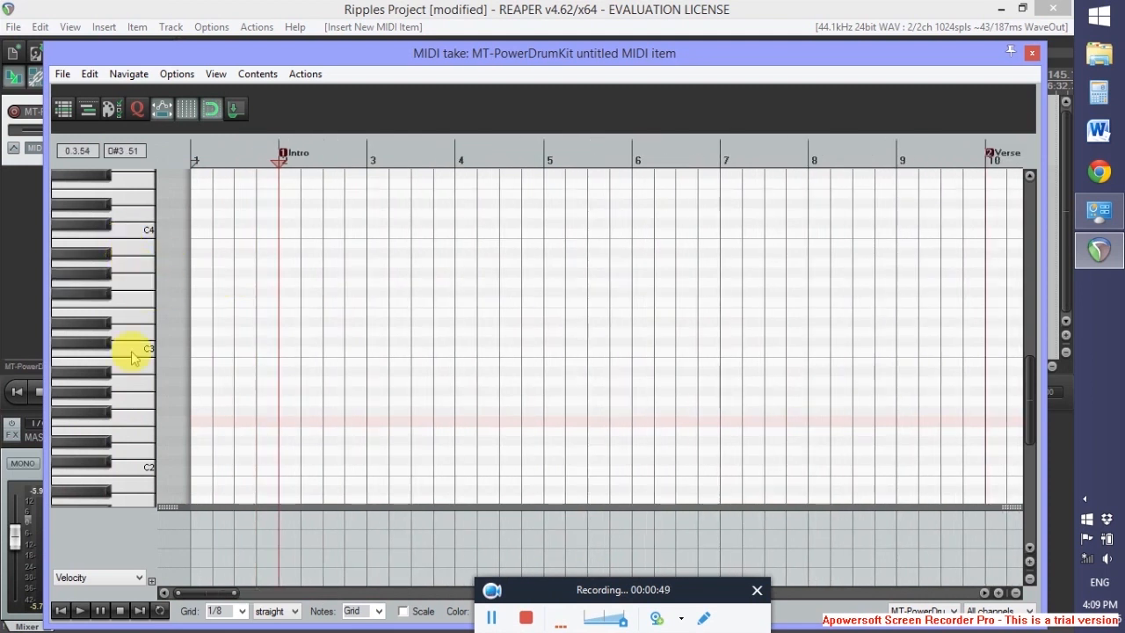
{"action": "left_click", "coordinate": [147, 470]}
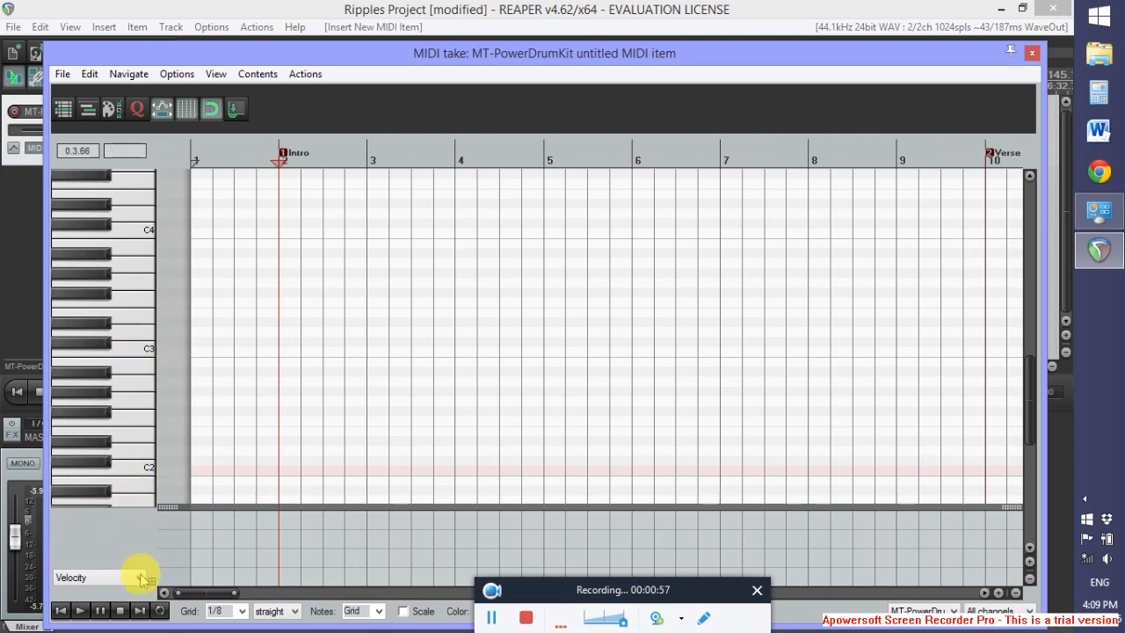
{"action": "left_click", "coordinate": [143, 452]}
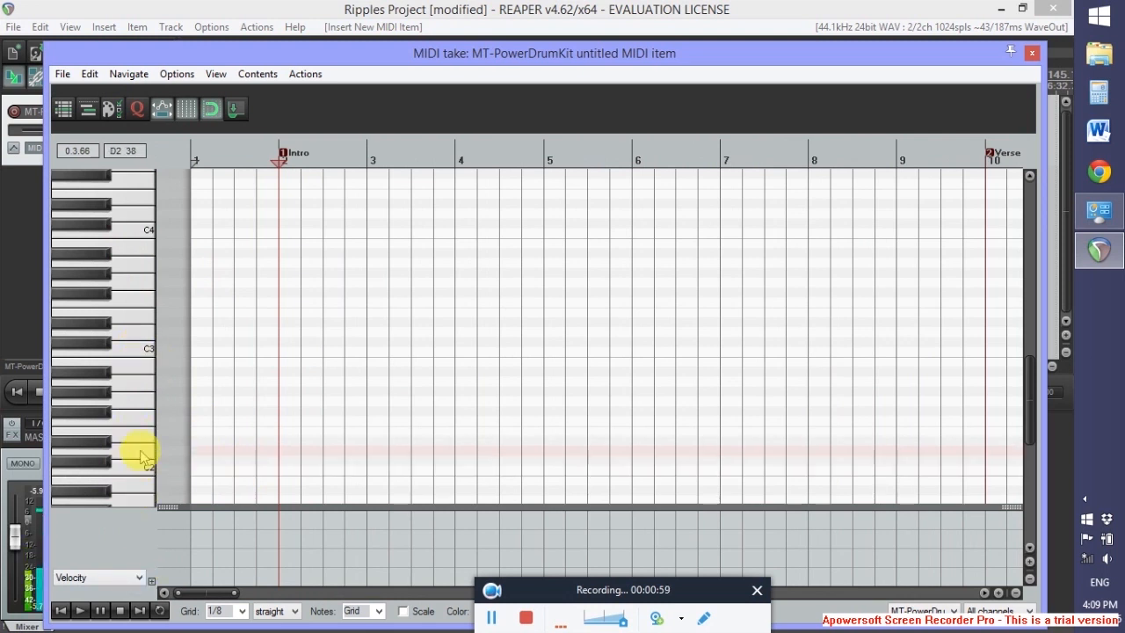
- Audition the drum sounds on the upper piano-roll keys between A3 and E4
{"action": "left_click", "coordinate": [117, 239]}
{"action": "left_click", "coordinate": [138, 258]}
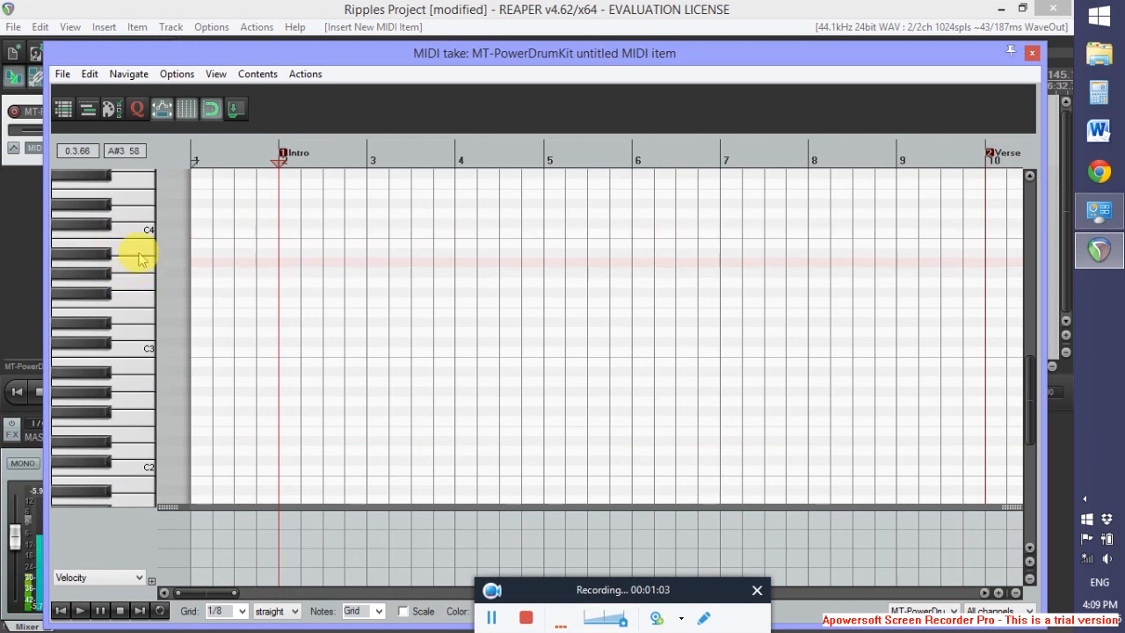
{"action": "left_click", "coordinate": [138, 237]}
{"action": "left_click", "coordinate": [143, 212]}
{"action": "left_click", "coordinate": [141, 192]}
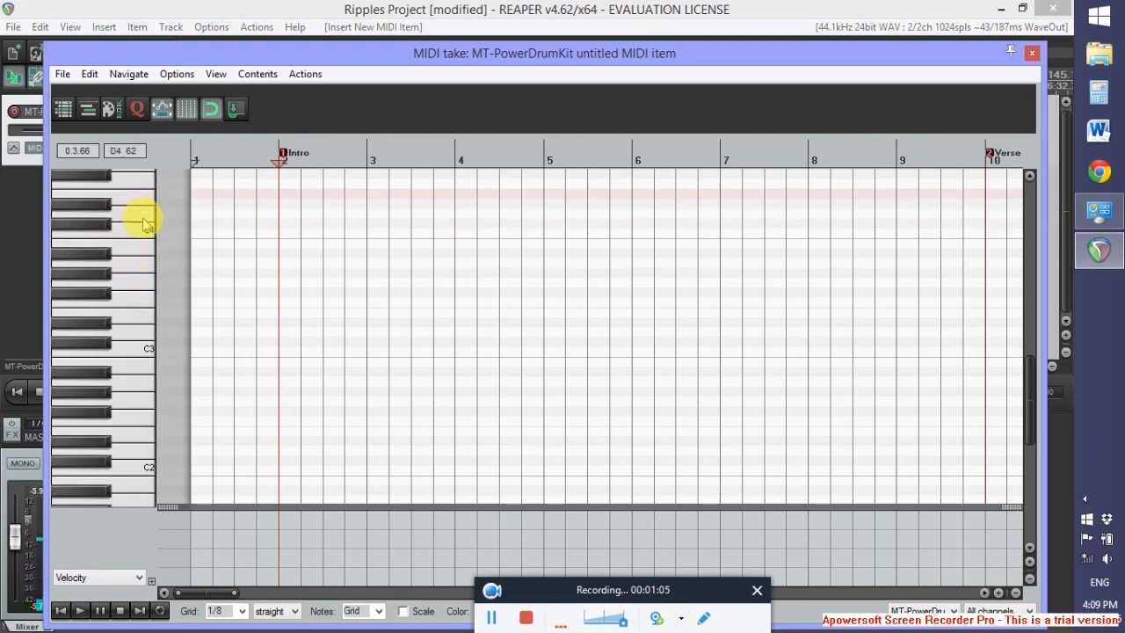
{"action": "left_click", "coordinate": [144, 217]}
{"action": "left_click", "coordinate": [150, 261]}
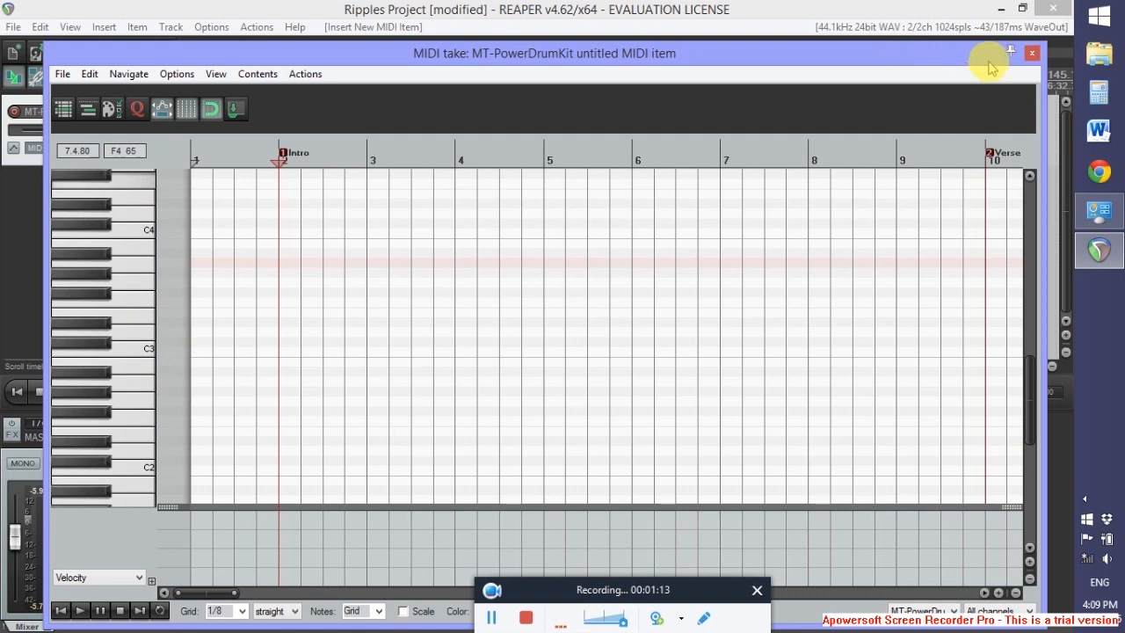
- Leave the MIDI editor and examine the drum plug-in's MIDI mapping settings for each kit piece, closing the plug-in window when done
{"action": "left_click", "coordinate": [1032, 54]}
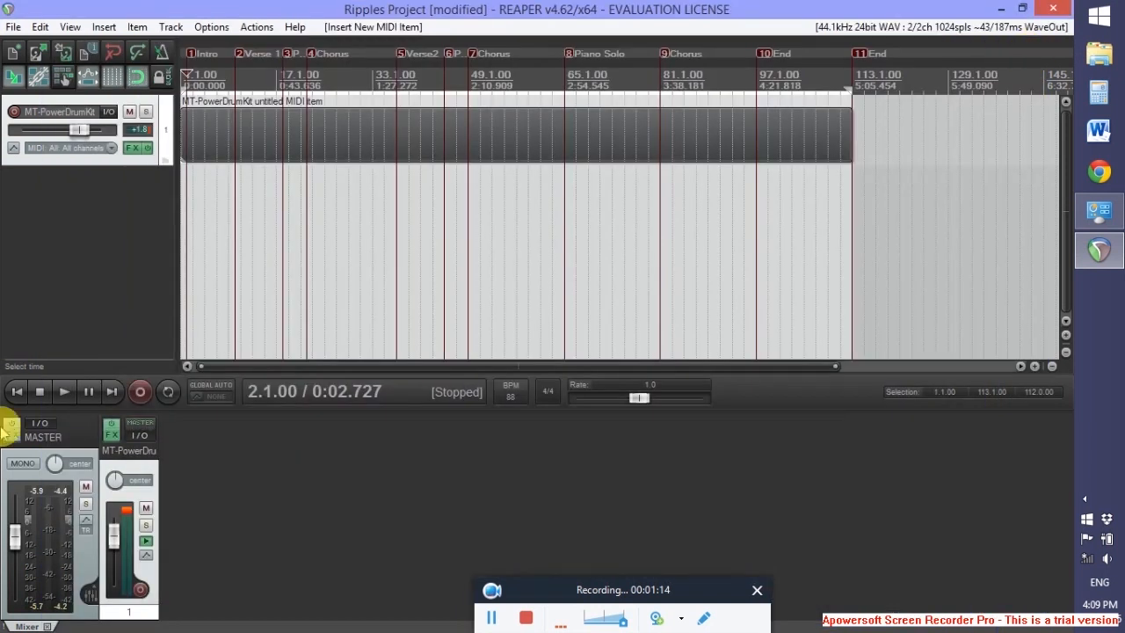
{"action": "left_click", "coordinate": [112, 432]}
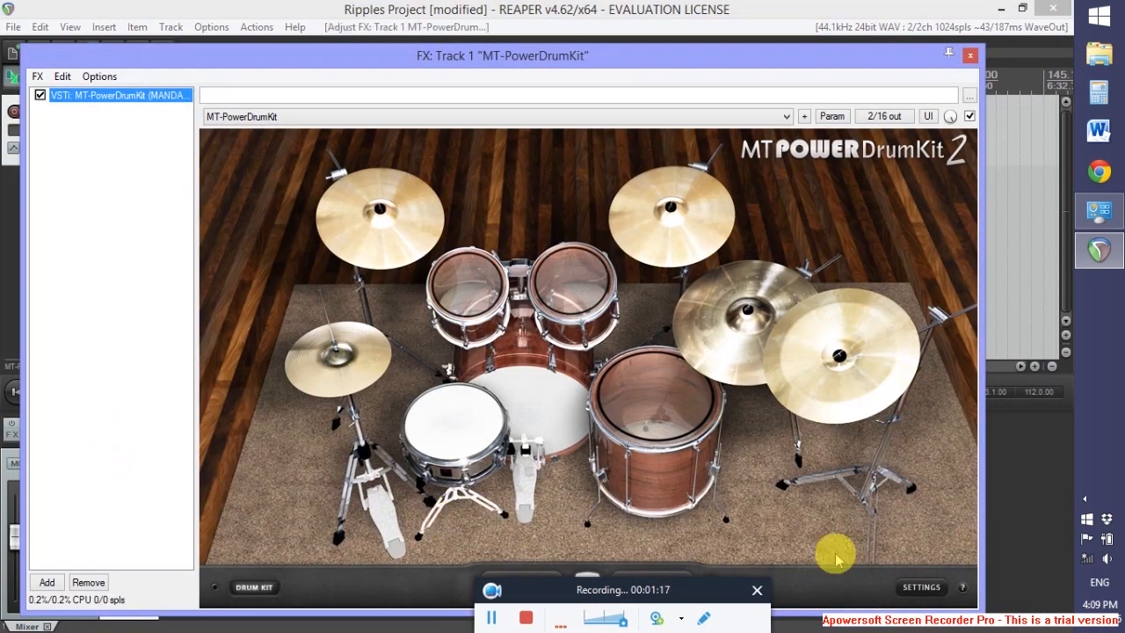
{"action": "left_click", "coordinate": [921, 587]}
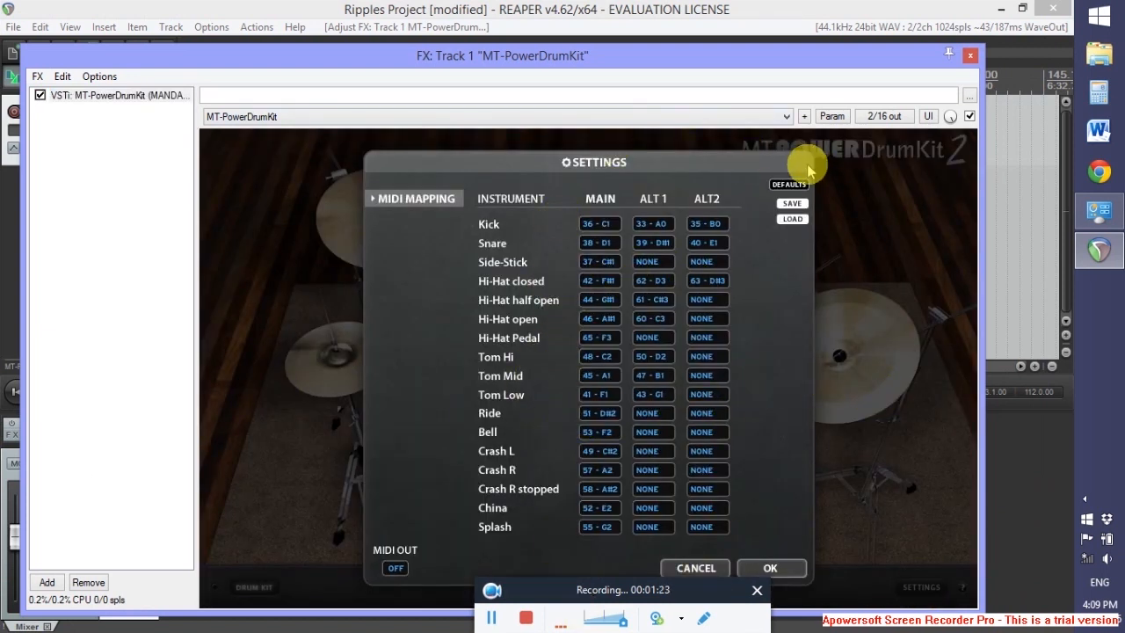
{"action": "left_click", "coordinate": [970, 54]}
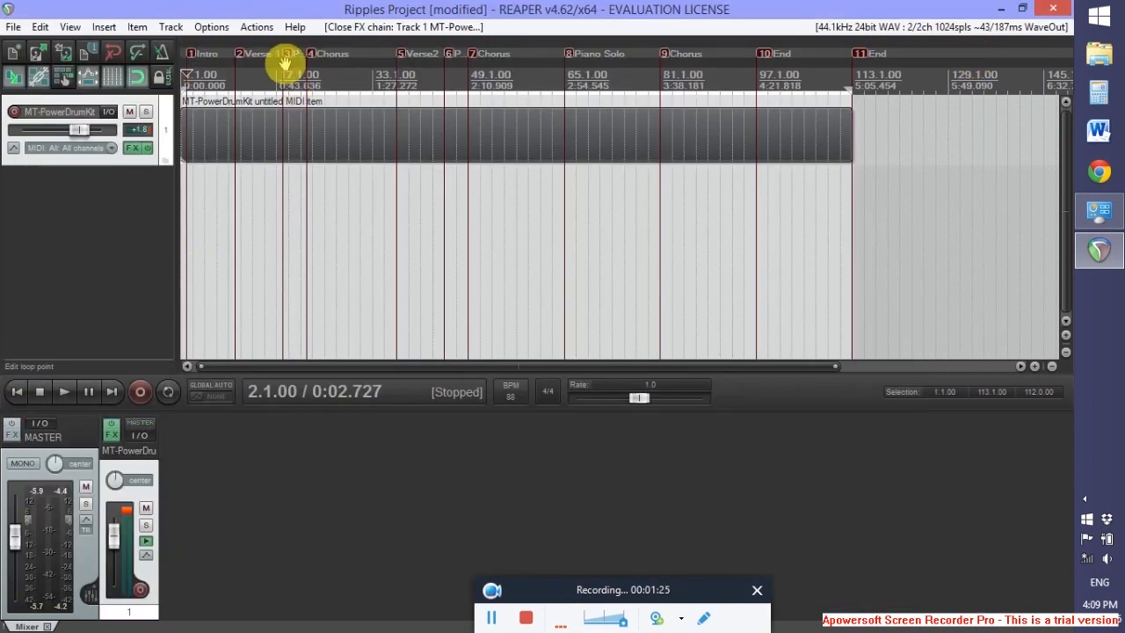
- Reopen the drum track's MIDI item in the MIDI editor and move the editor window up to clear its grid controls
{"action": "double_click", "coordinate": [188, 129]}
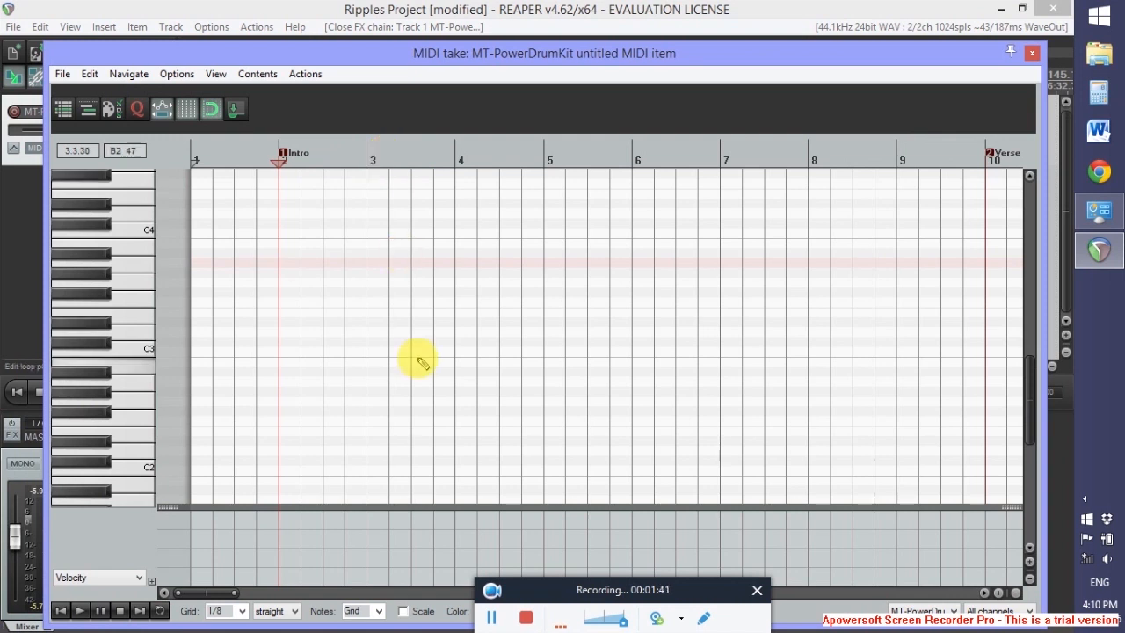
{"action": "scroll", "coordinate": [322, 289], "scroll_direction": "up", "scroll_amount": 4}
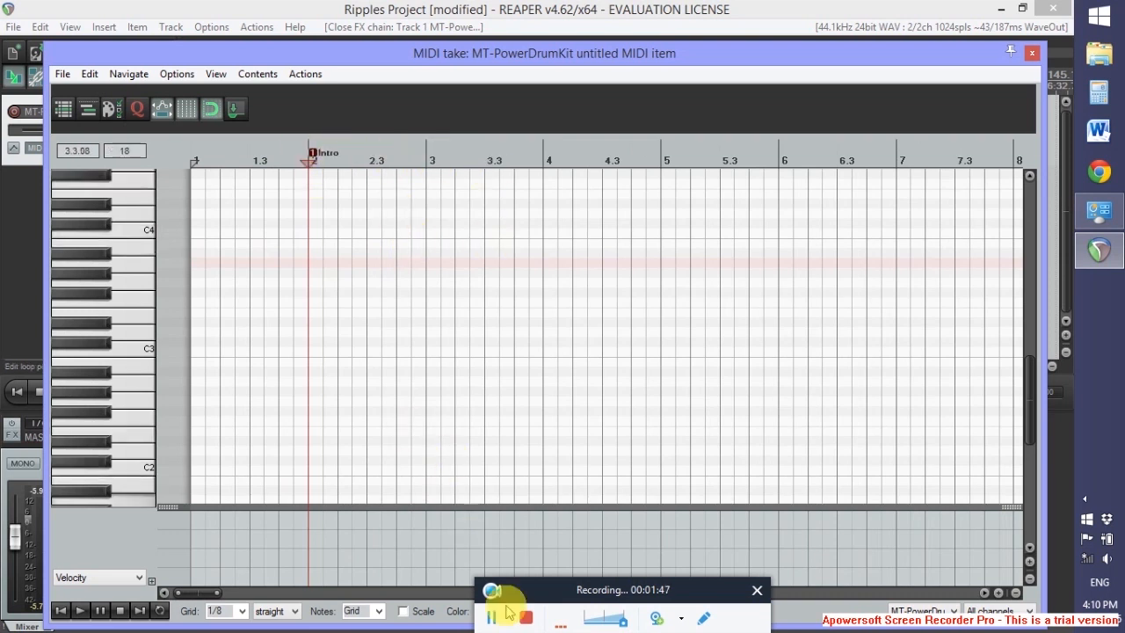
{"action": "left_click_drag", "start_coordinate": [547, 592], "coordinate": [542, 623]}
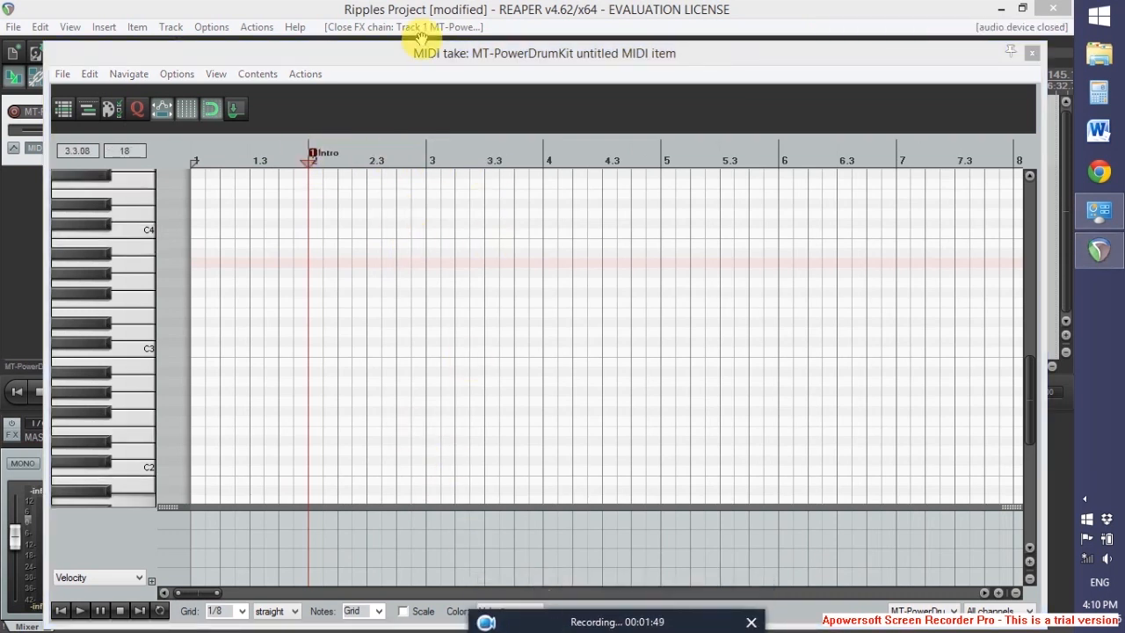
{"action": "left_click_drag", "start_coordinate": [395, 55], "coordinate": [390, 12]}
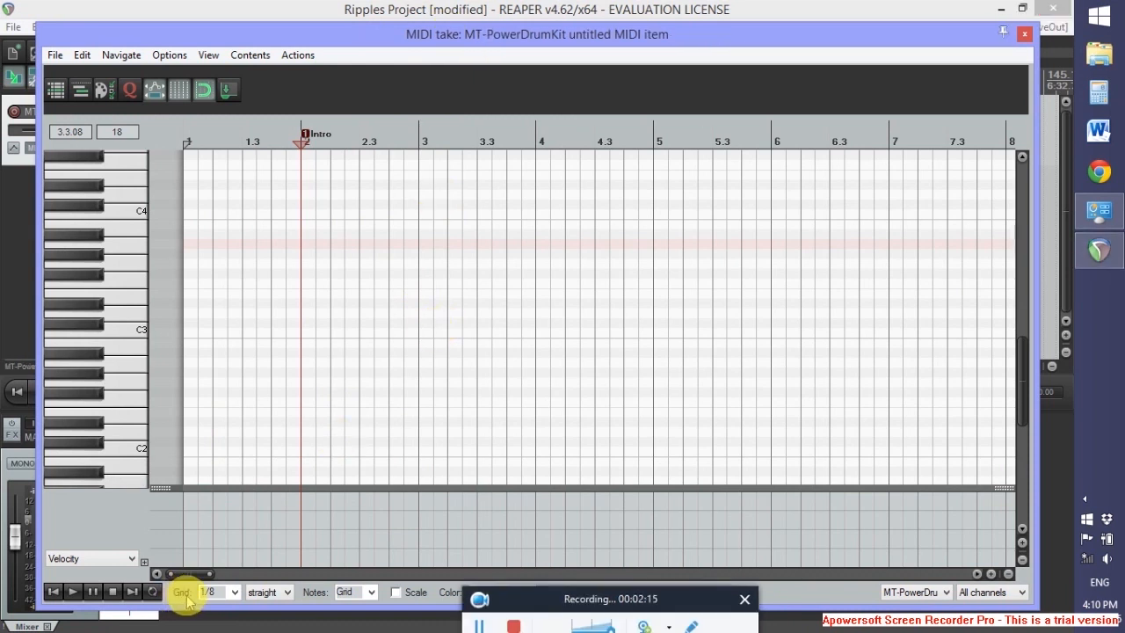
- Try the 1/16 grid division in the MIDI editor, inspect its spacing, and return the grid to 1/8
{"action": "left_click", "coordinate": [235, 592]}
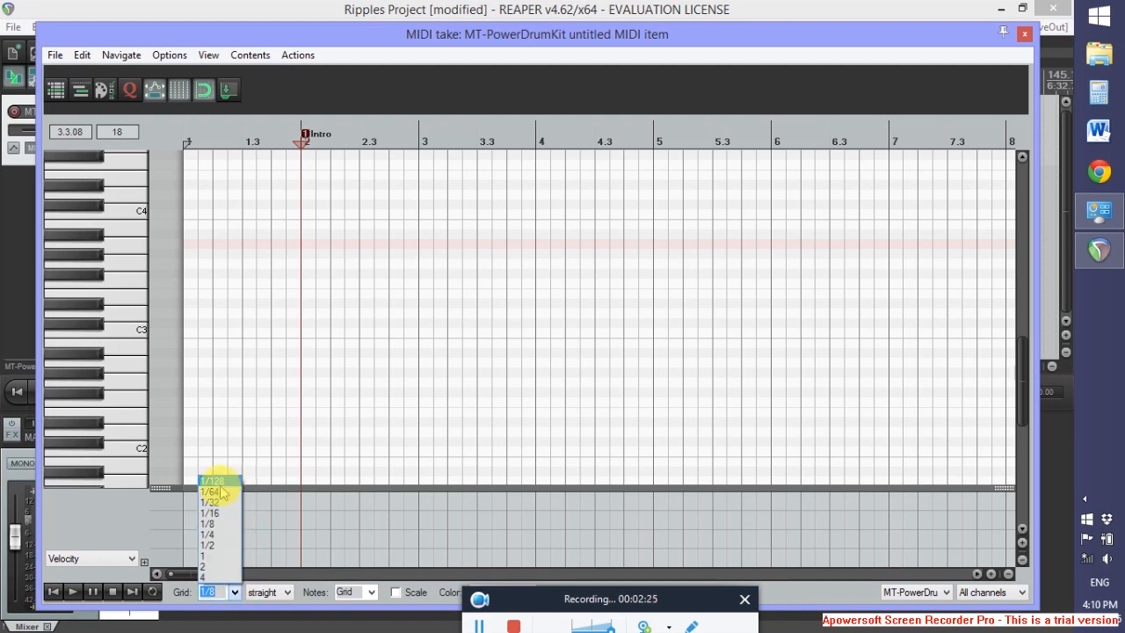
{"action": "left_click", "coordinate": [211, 513]}
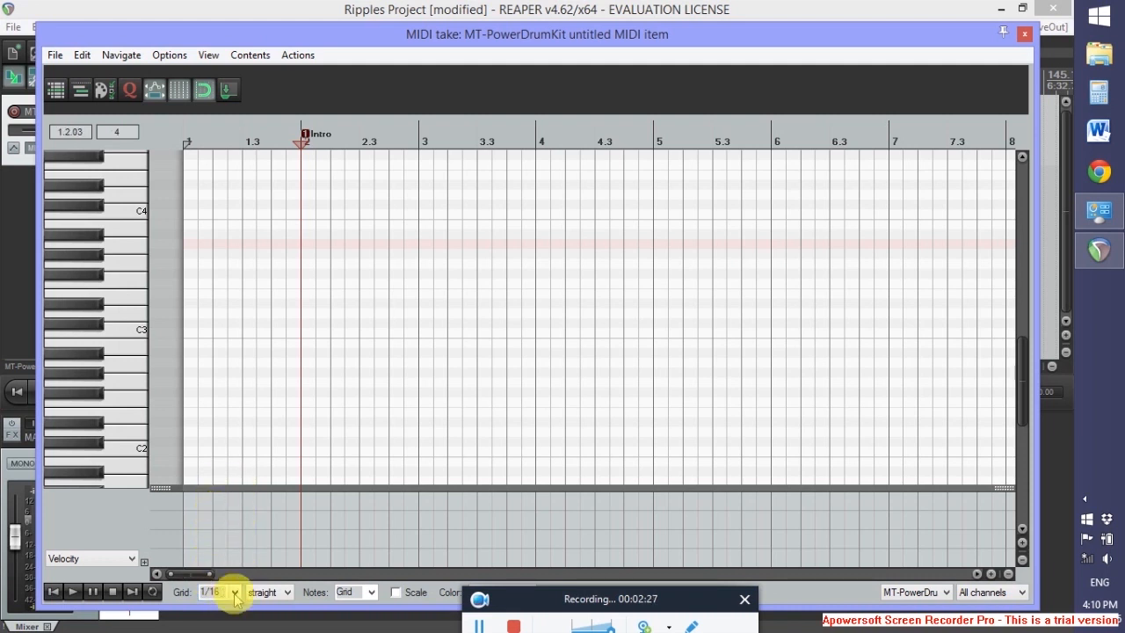
{"action": "scroll", "coordinate": [440, 314], "scroll_direction": "up", "scroll_amount": 5}
{"action": "scroll", "coordinate": [470, 323], "scroll_direction": "up", "scroll_amount": 3}
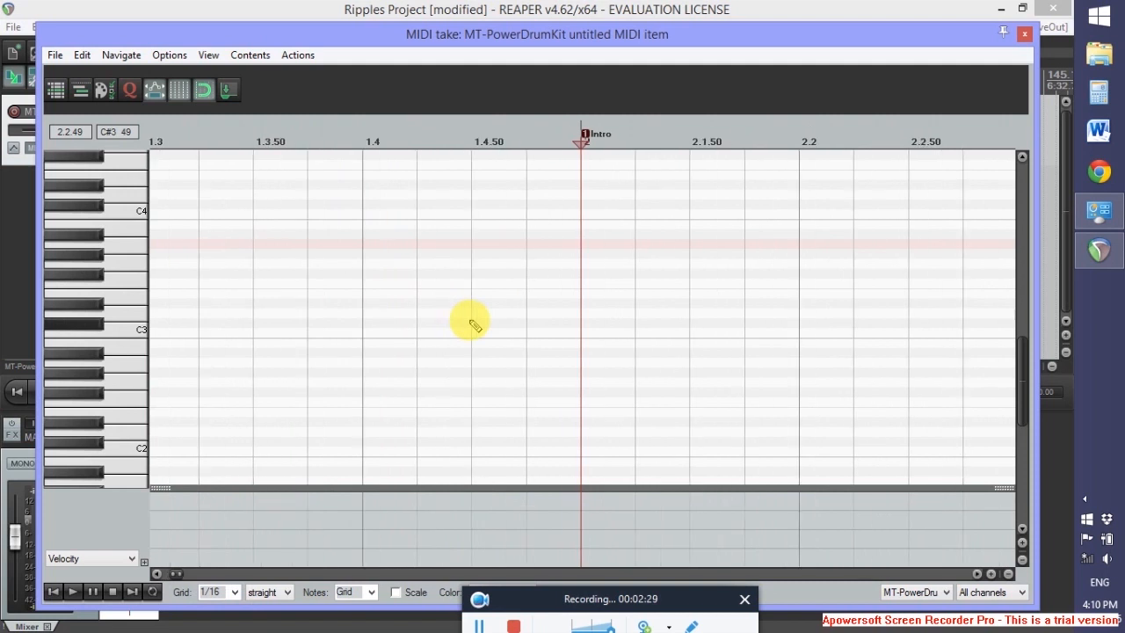
{"action": "scroll", "coordinate": [470, 323], "scroll_direction": "down", "scroll_amount": 8}
{"action": "scroll", "coordinate": [470, 324], "scroll_direction": "down", "scroll_amount": 3}
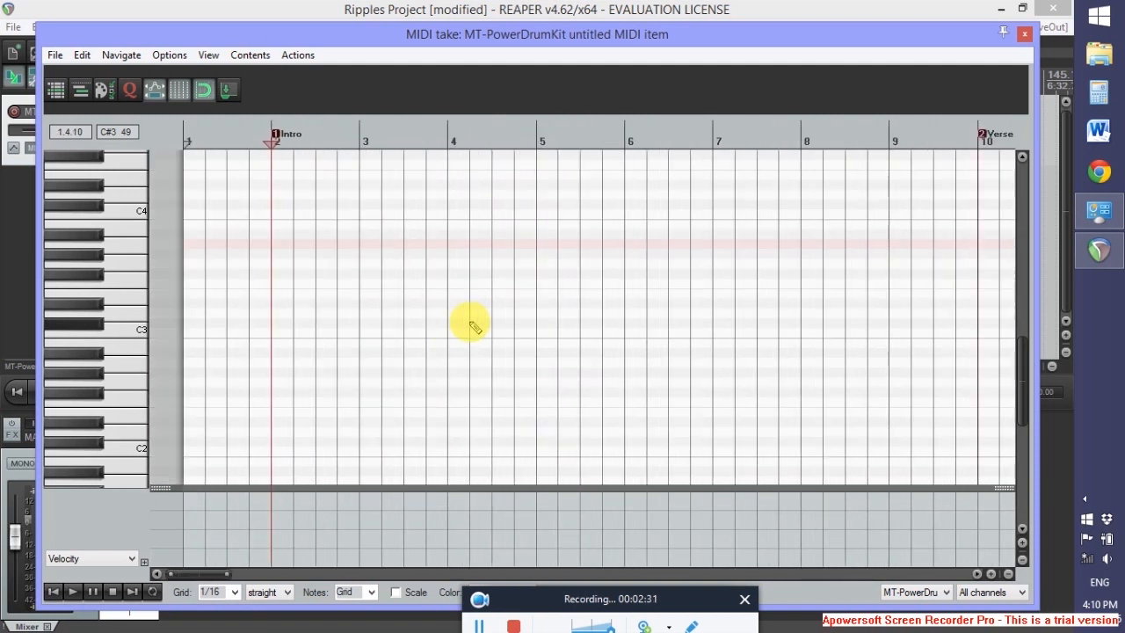
{"action": "scroll", "coordinate": [470, 324], "scroll_direction": "up", "scroll_amount": 1}
{"action": "left_click", "coordinate": [235, 592]}
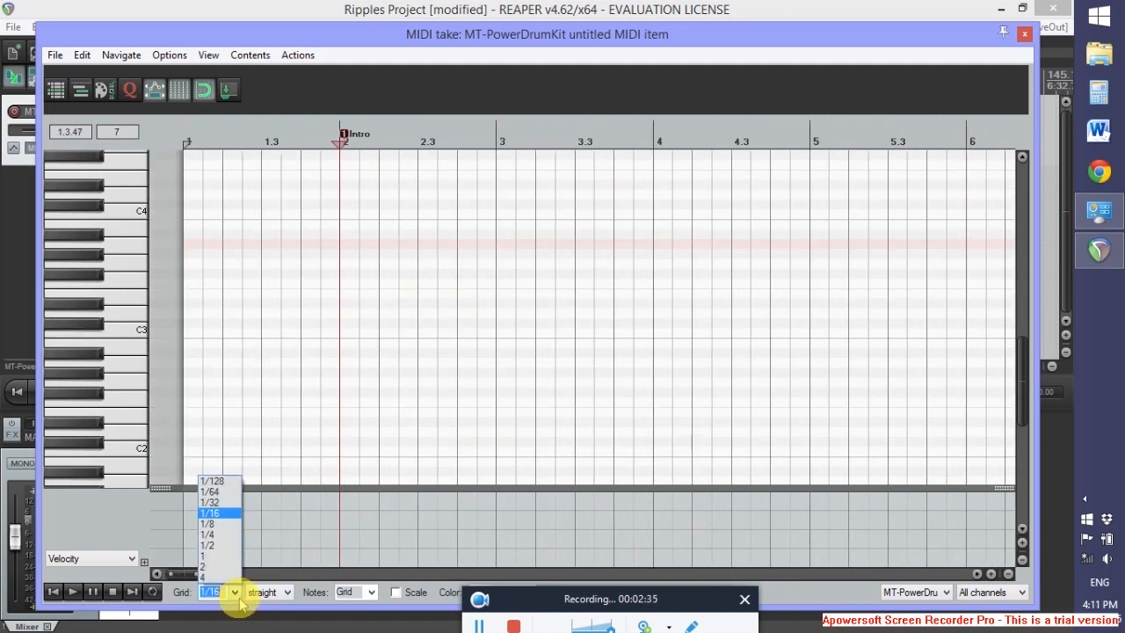
{"action": "left_click", "coordinate": [220, 532]}
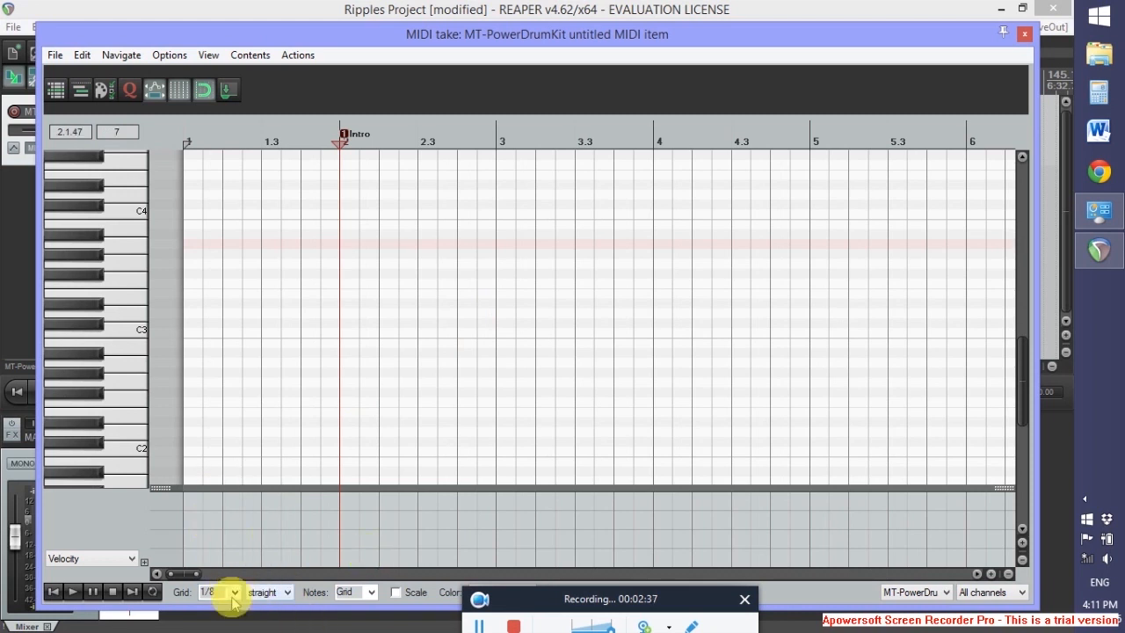
- Try the swing and dotted grid types in the MIDI editor, and return the grid type to straight
{"action": "left_click", "coordinate": [287, 594]}
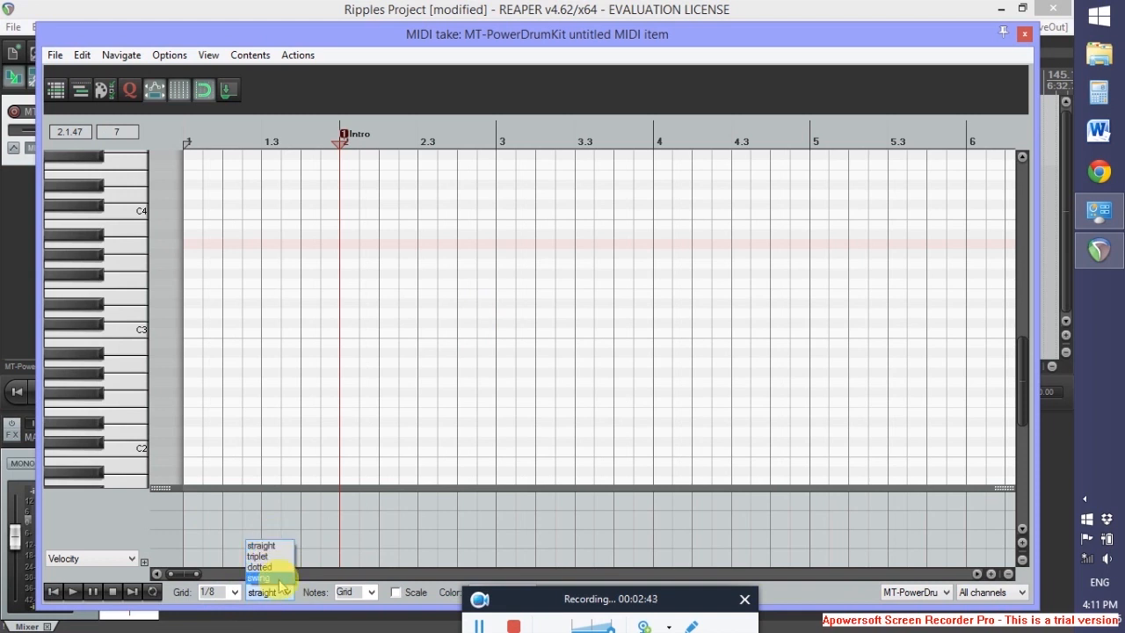
{"action": "left_click", "coordinate": [260, 578]}
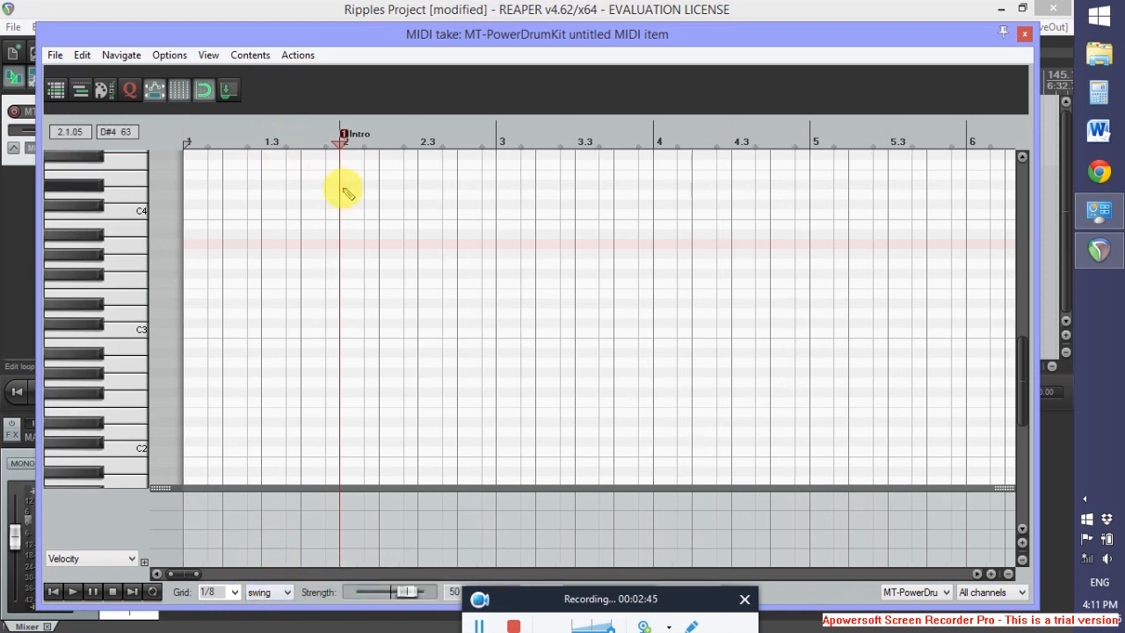
{"action": "left_click", "coordinate": [286, 592]}
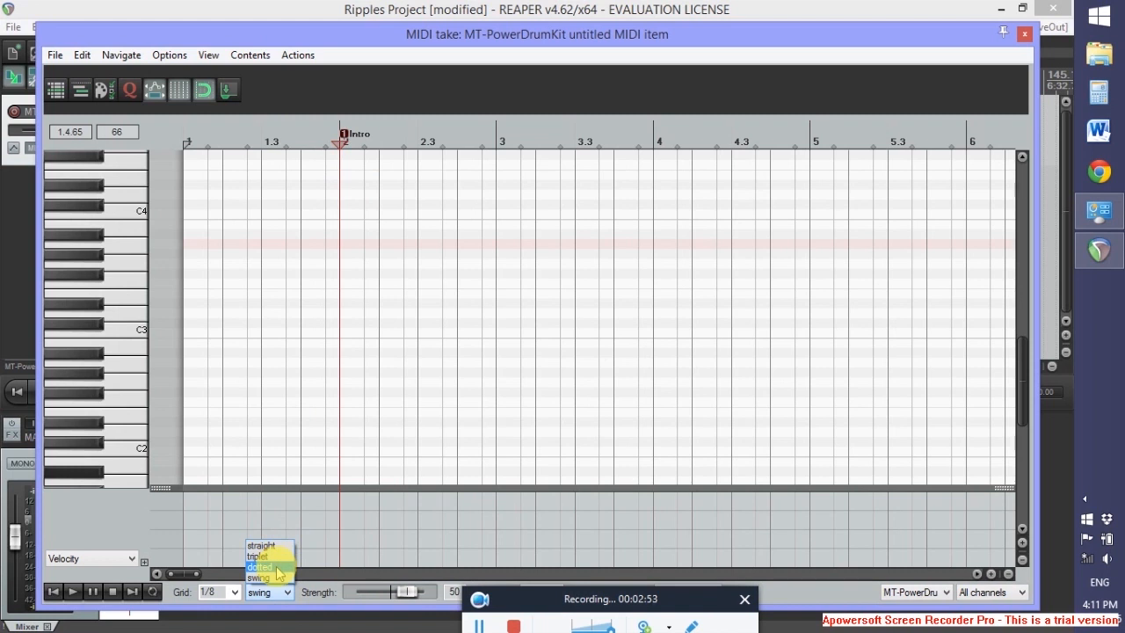
{"action": "left_click", "coordinate": [279, 567]}
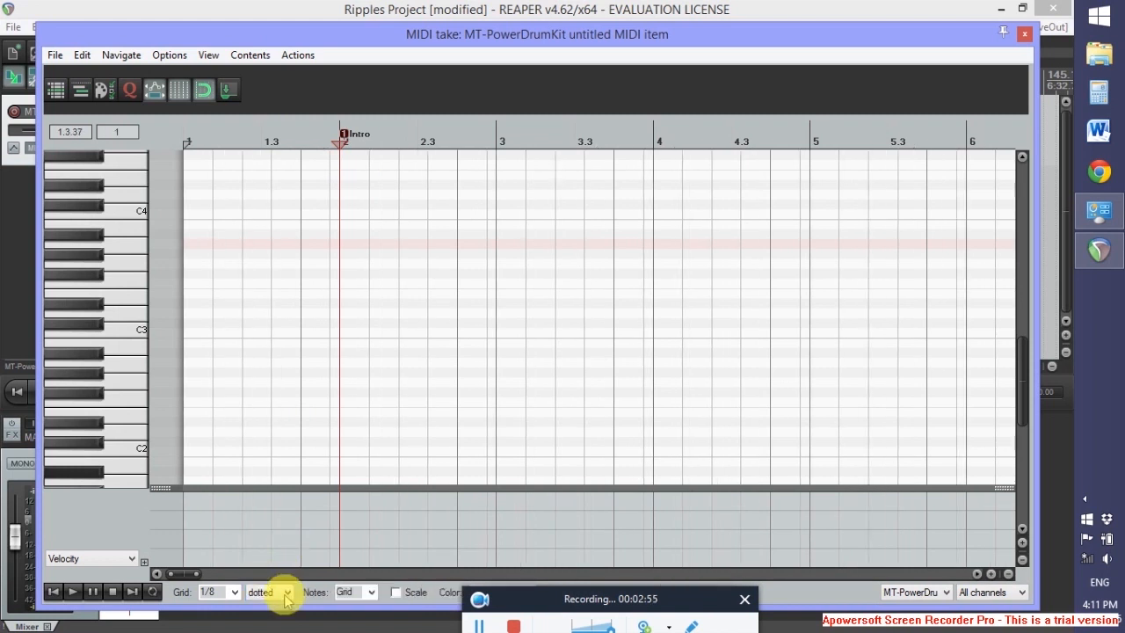
{"action": "left_click", "coordinate": [281, 591]}
{"action": "left_click", "coordinate": [276, 545]}
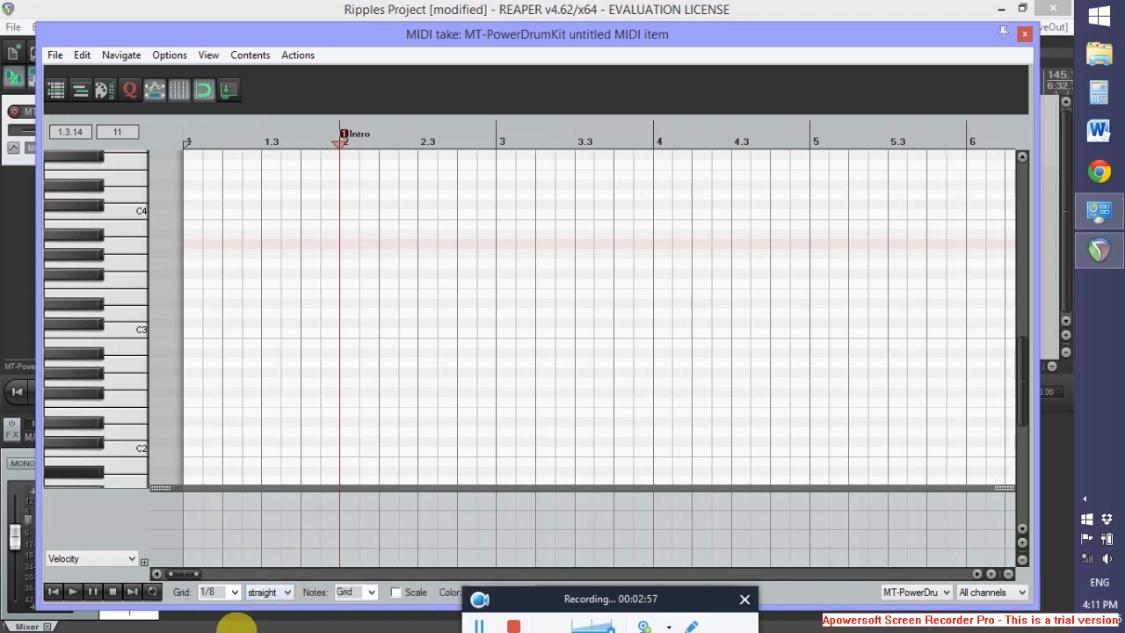
- Place the edit cursor at the Verse 1 marker and draw quarter-note C2 kicks on beats 1 and 3 of measure 10
{"action": "scroll", "coordinate": [351, 428], "scroll_direction": "up", "scroll_amount": 1}
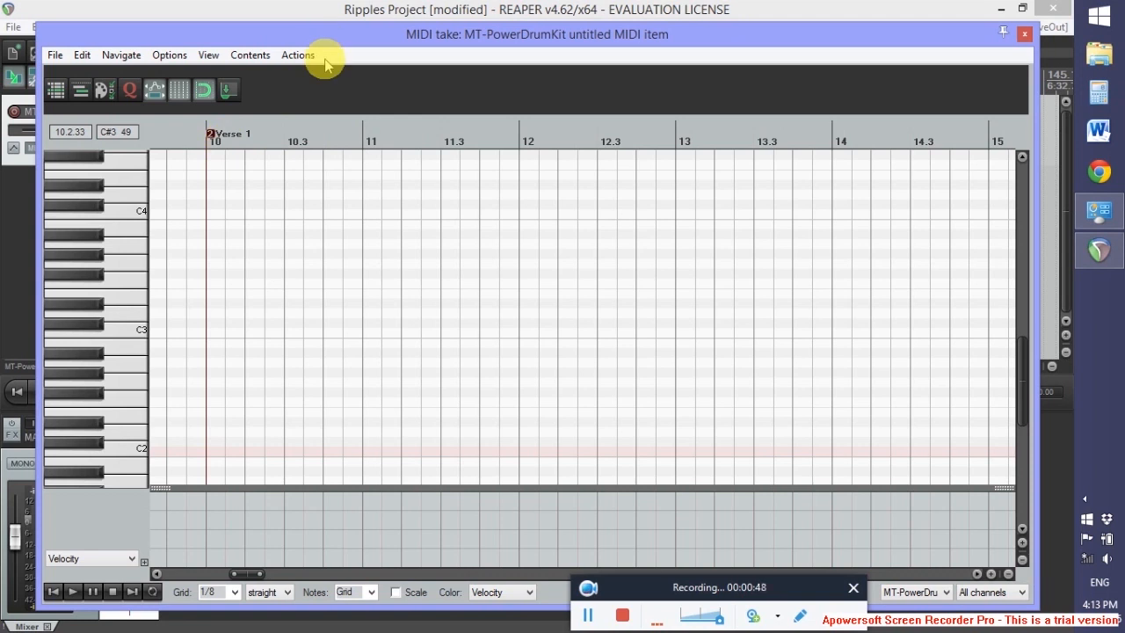
{"action": "left_click", "coordinate": [207, 129]}
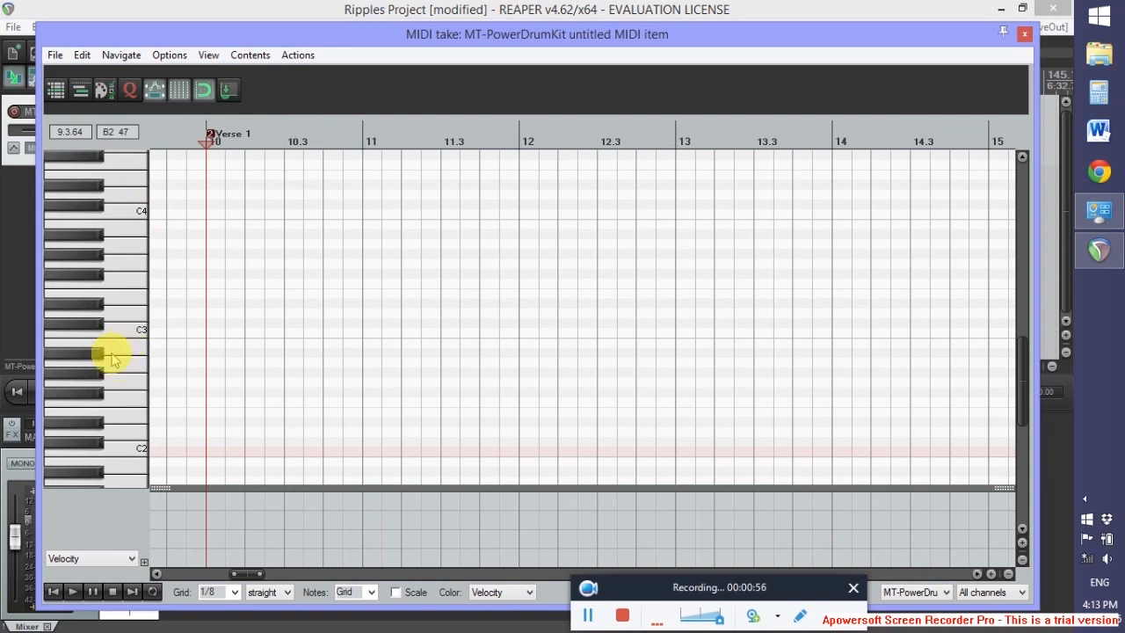
{"action": "left_click", "coordinate": [216, 459]}
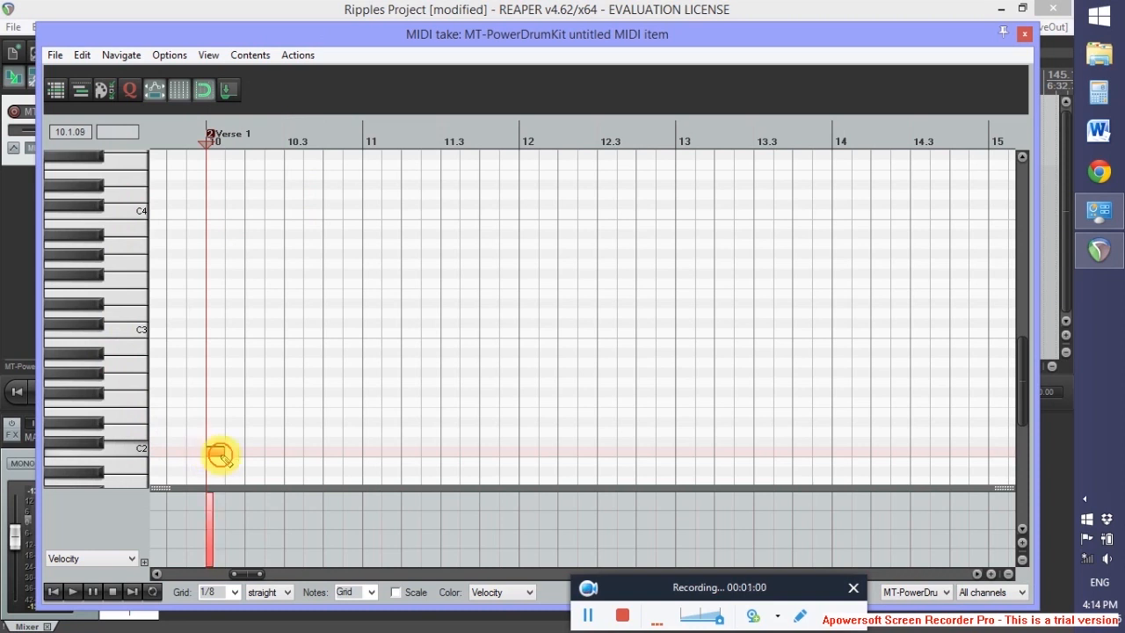
{"action": "left_click", "coordinate": [290, 453]}
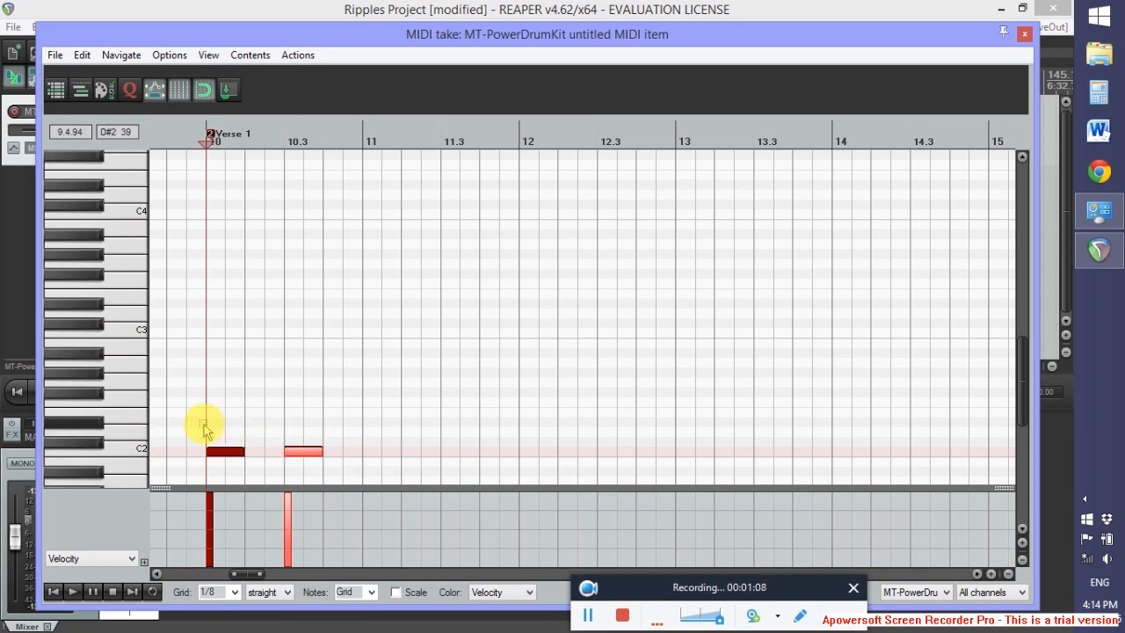
- Copy the two C2 kick notes of measure 10 and paste them at the starts of measures 11, 12, 13 and 14
{"action": "left_click_drag", "start_coordinate": [214, 428], "coordinate": [359, 472]}
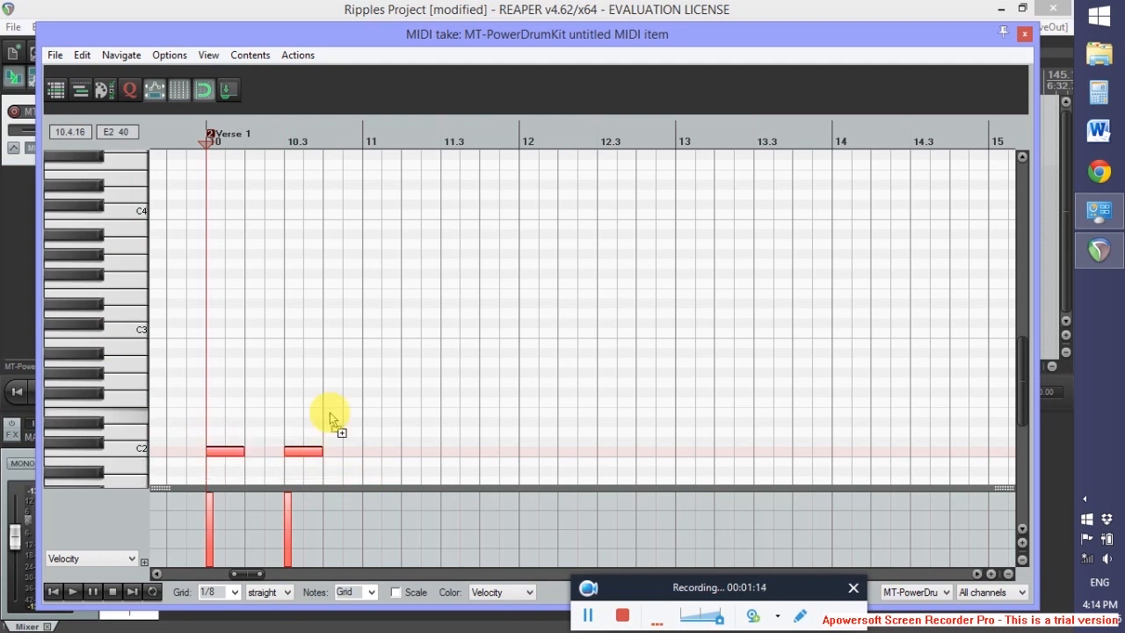
{"action": "left_click", "coordinate": [363, 133]}
{"action": "key", "text": "ctrl+v"}
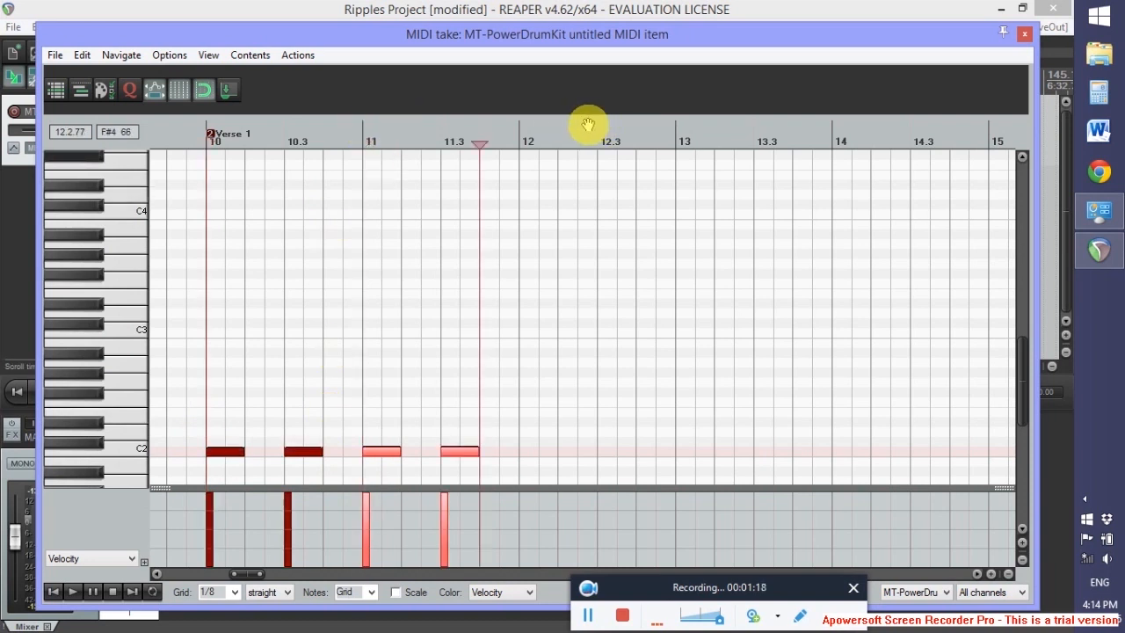
{"action": "left_click", "coordinate": [519, 128]}
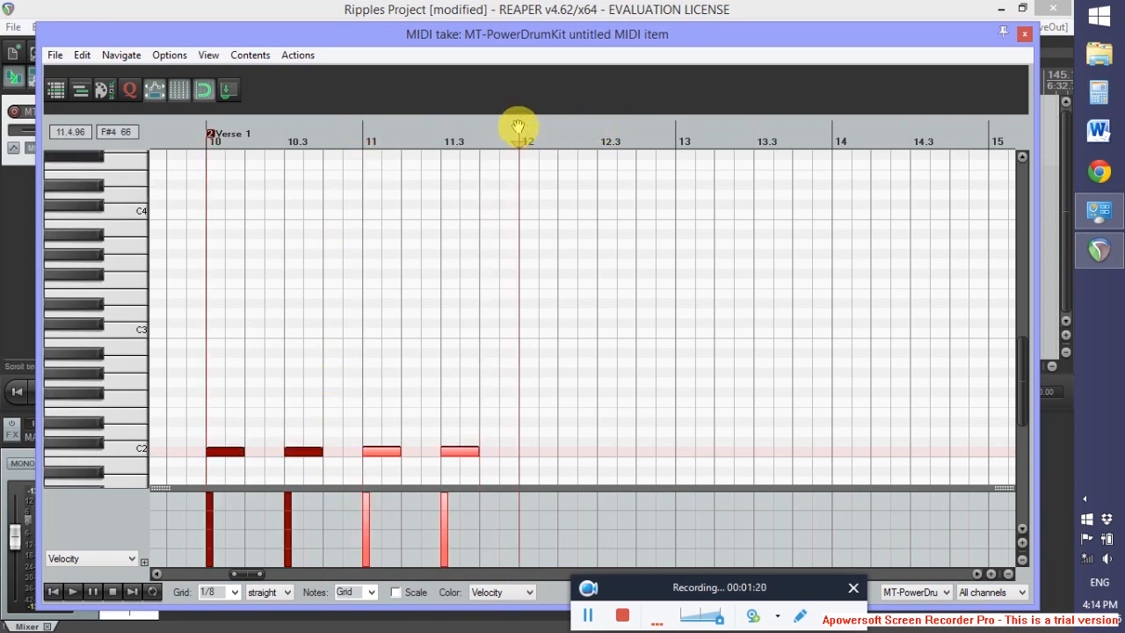
{"action": "key", "text": "ctrl+v"}
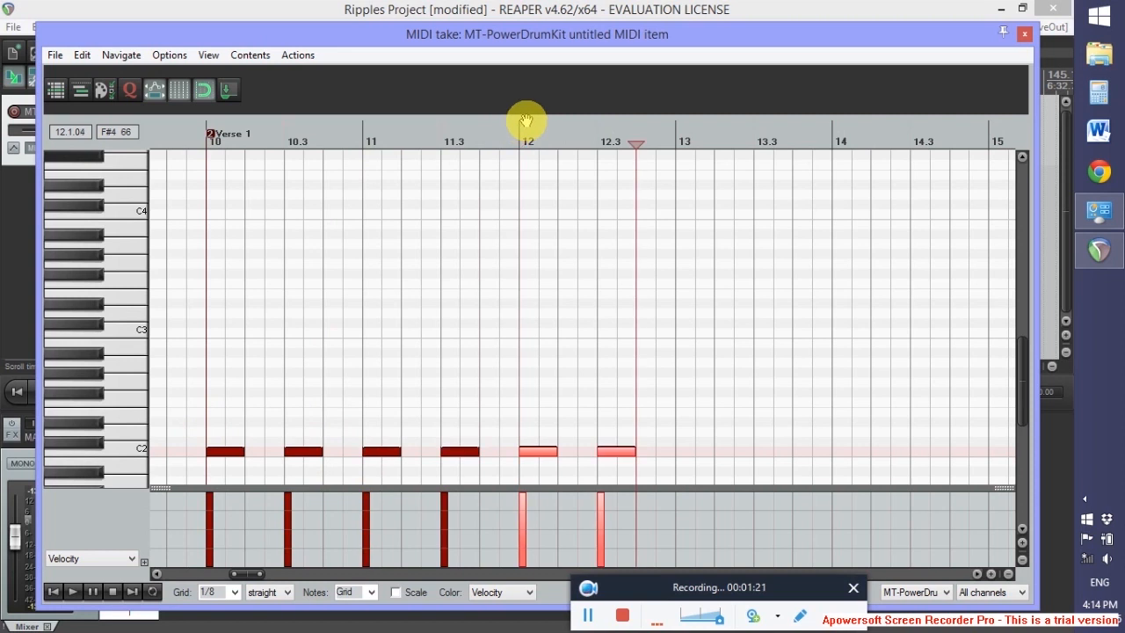
{"action": "left_click", "coordinate": [675, 133]}
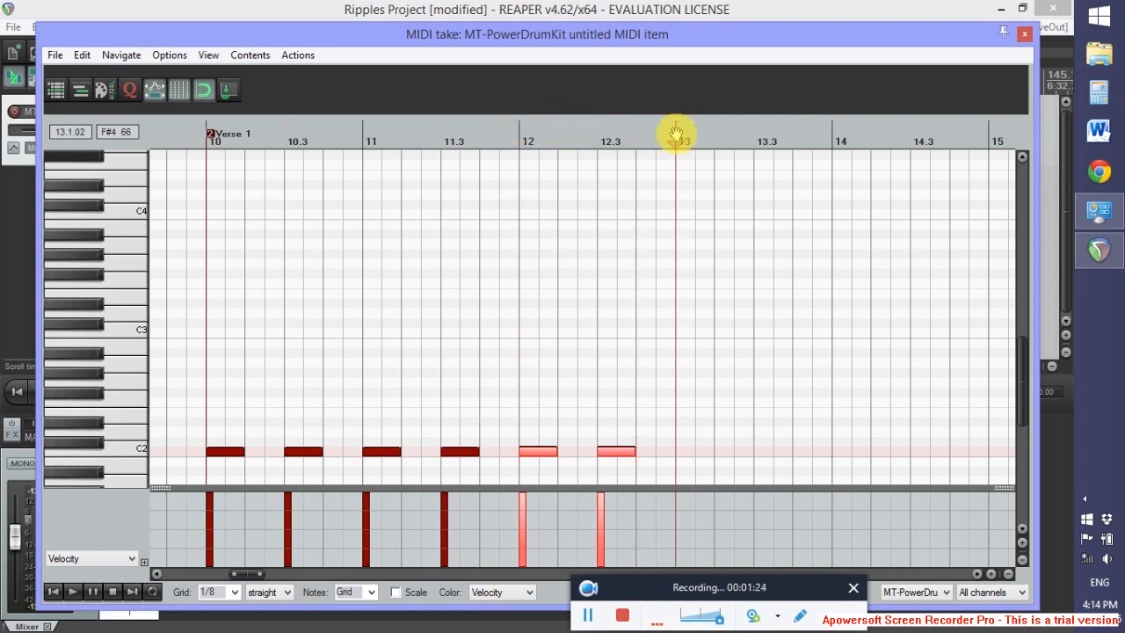
{"action": "key", "text": "ctrl+v"}
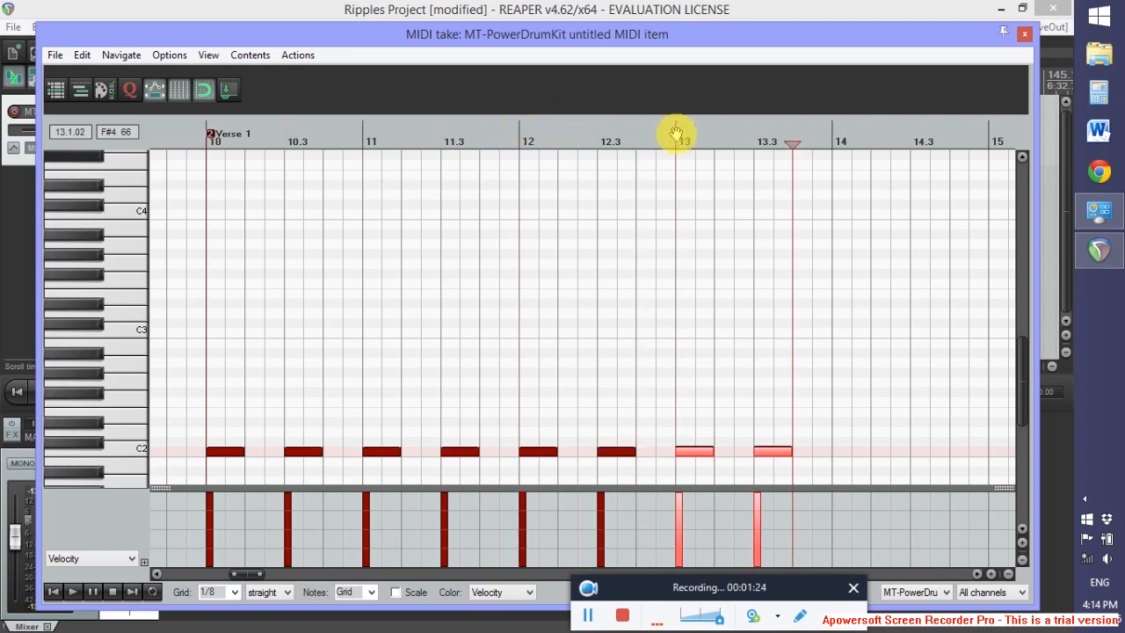
{"action": "left_click", "coordinate": [833, 128]}
{"action": "key", "text": "ctrl+v"}
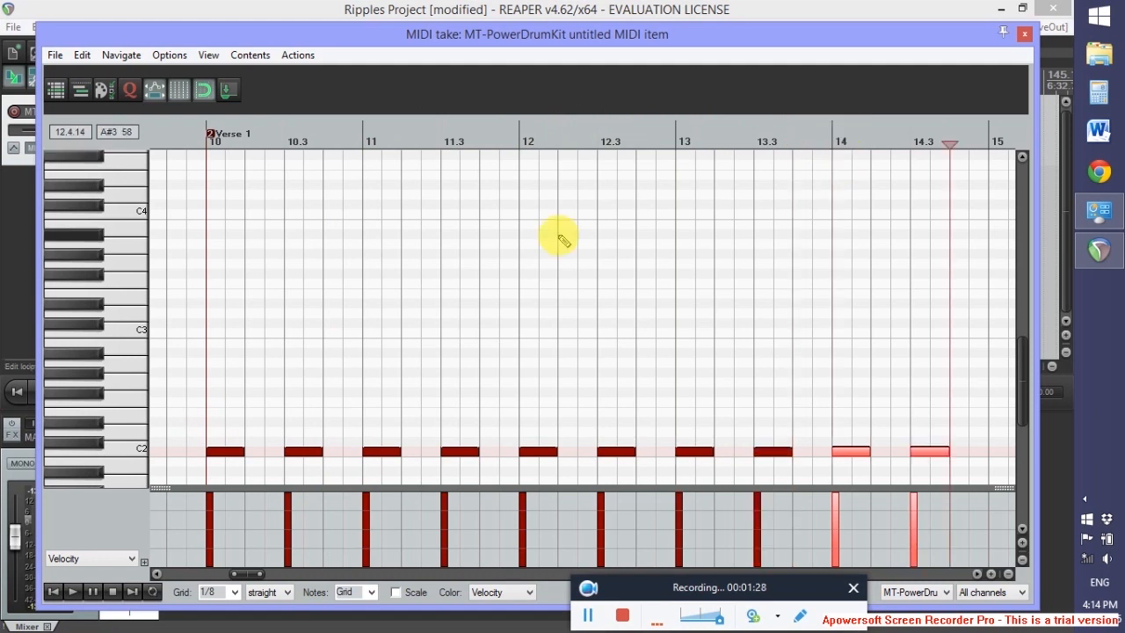
- Paste the kick pair at the starts of measures 15, 16 and 17, and return the edit cursor to the Verse 1 marker
{"action": "left_click", "coordinate": [990, 128]}
{"action": "key", "text": "ctrl+v"}
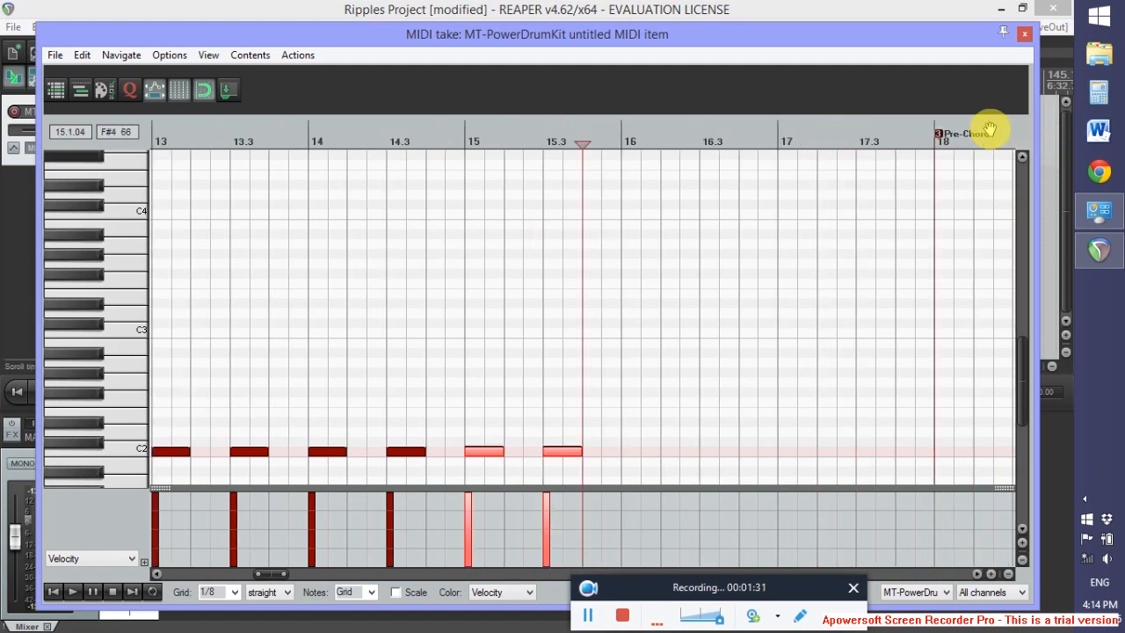
{"action": "left_click", "coordinate": [621, 131]}
{"action": "key", "text": "ctrl+v"}
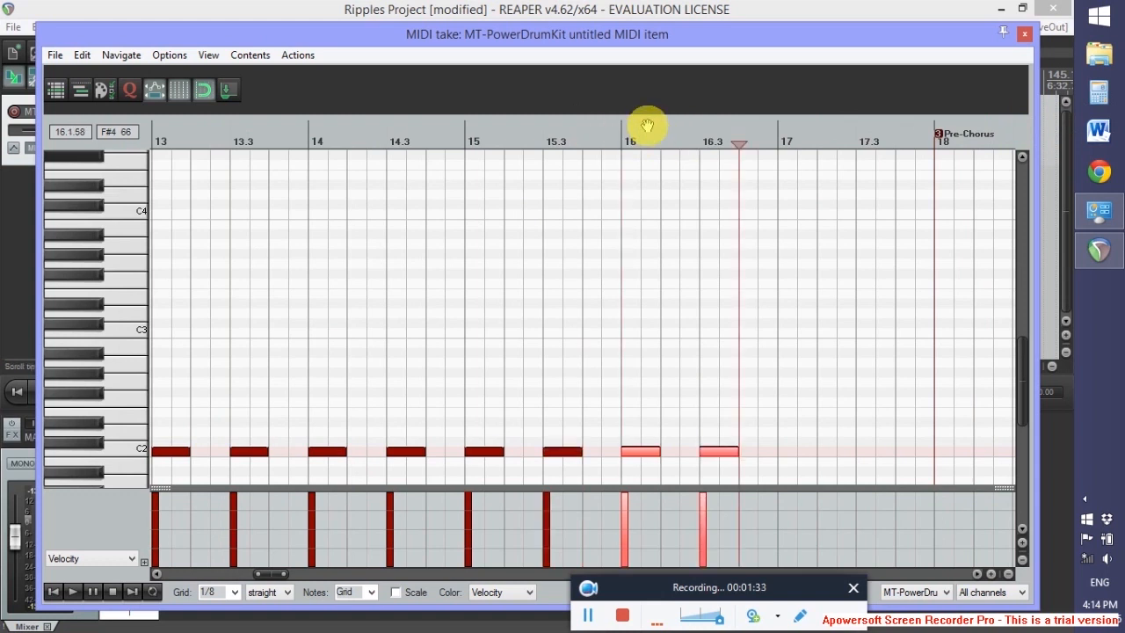
{"action": "left_click", "coordinate": [778, 127]}
{"action": "key", "text": "ctrl+v"}
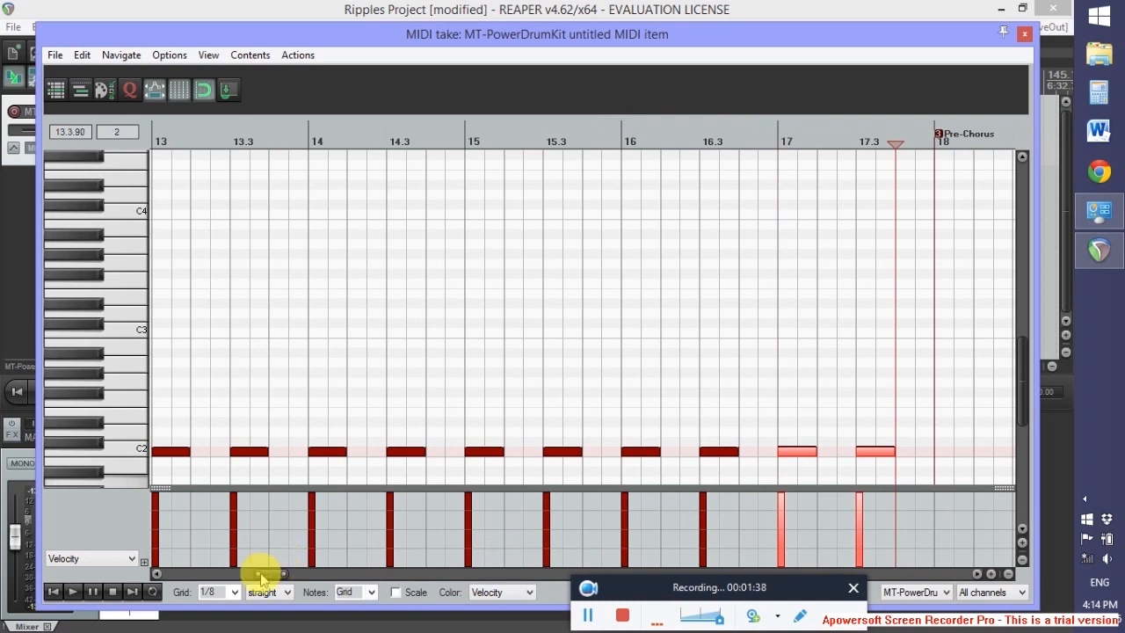
{"action": "left_click_drag", "start_coordinate": [260, 574], "coordinate": [231, 575]}
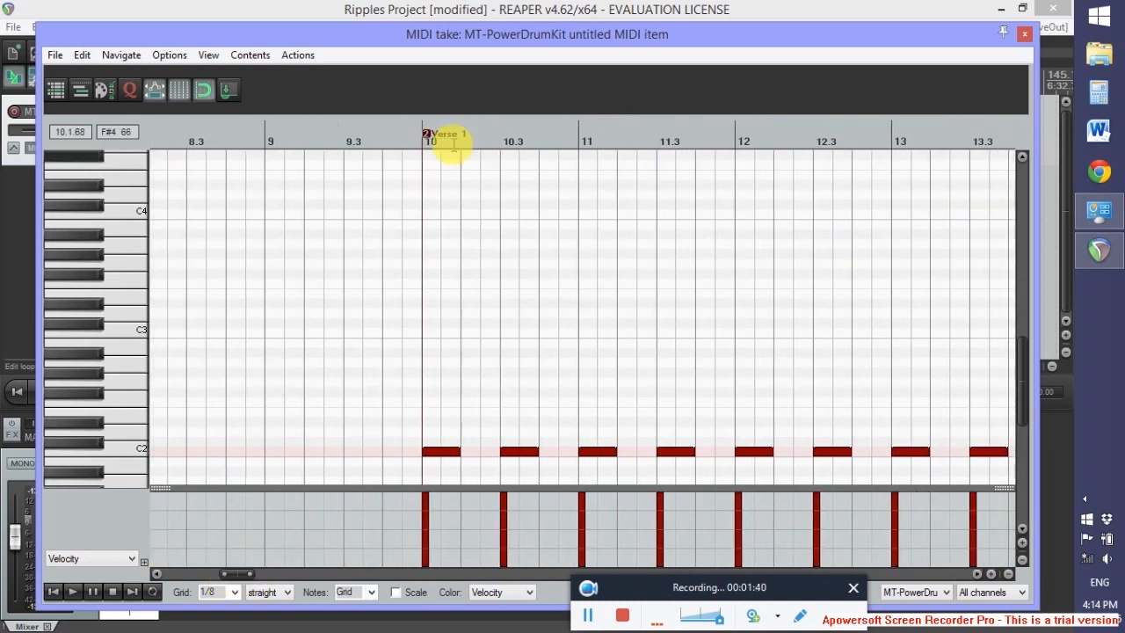
{"action": "left_click", "coordinate": [422, 123]}
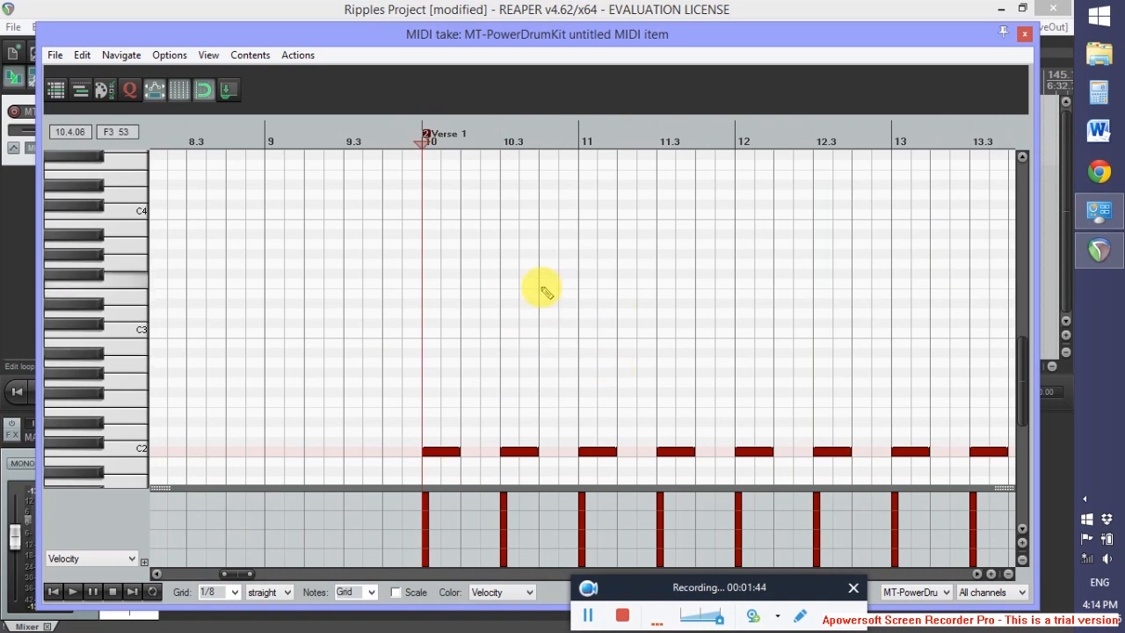
- Play the kicks from Verse 1, and draw quarter-note D2 snares on beats 2 and 4 of measures 10 and 11
{"action": "key", "text": "space"}
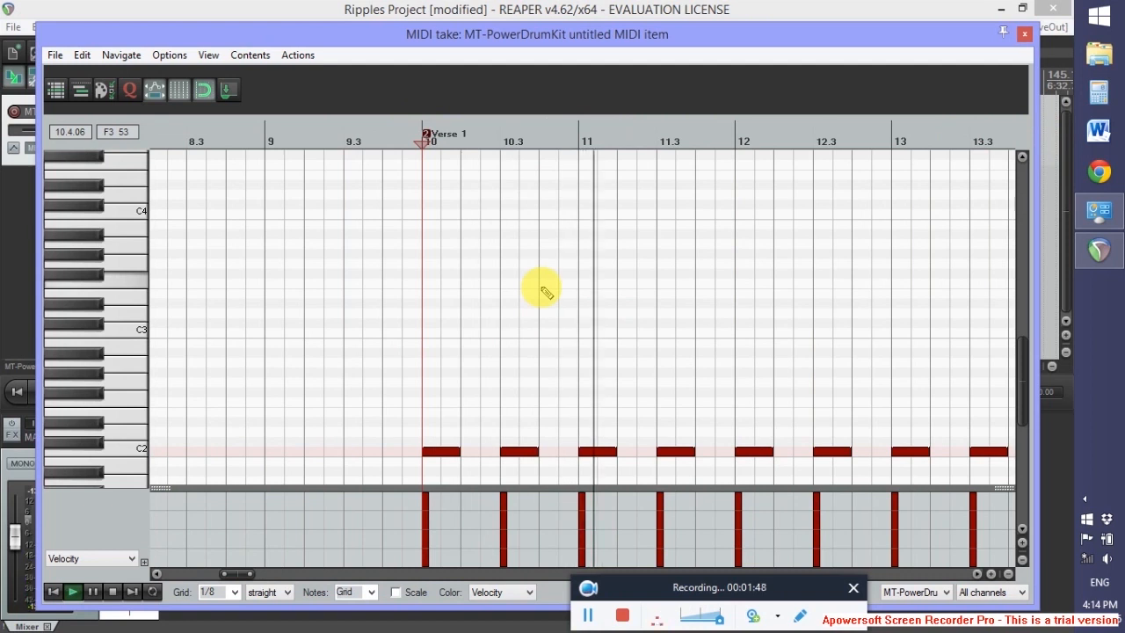
{"action": "key", "text": "space"}
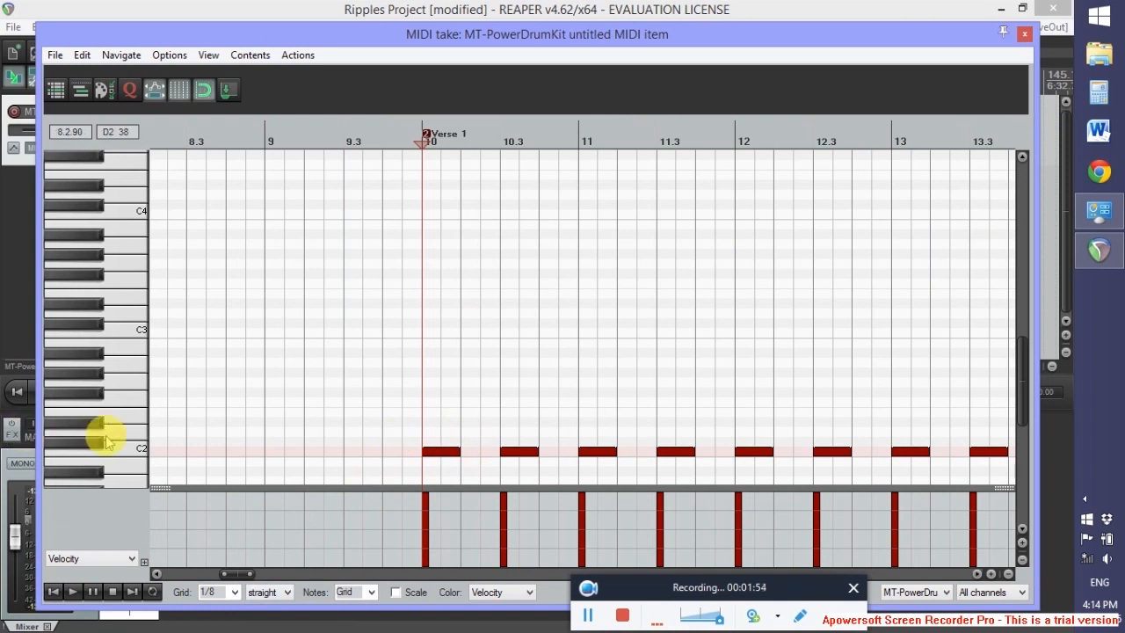
{"action": "left_click", "coordinate": [472, 431]}
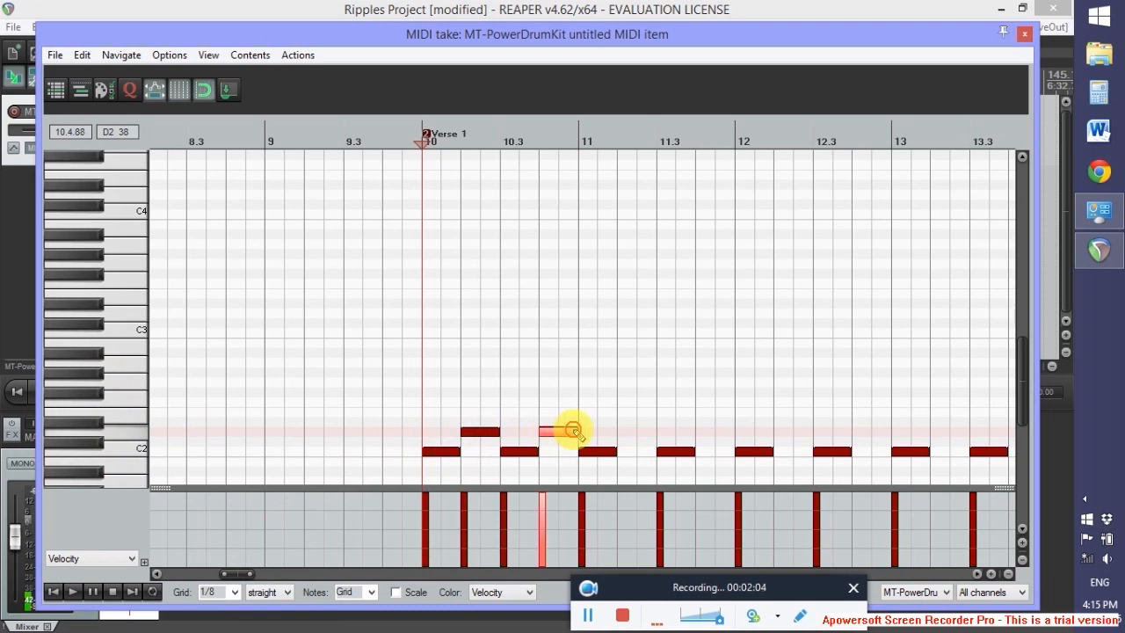
{"action": "left_click", "coordinate": [638, 432]}
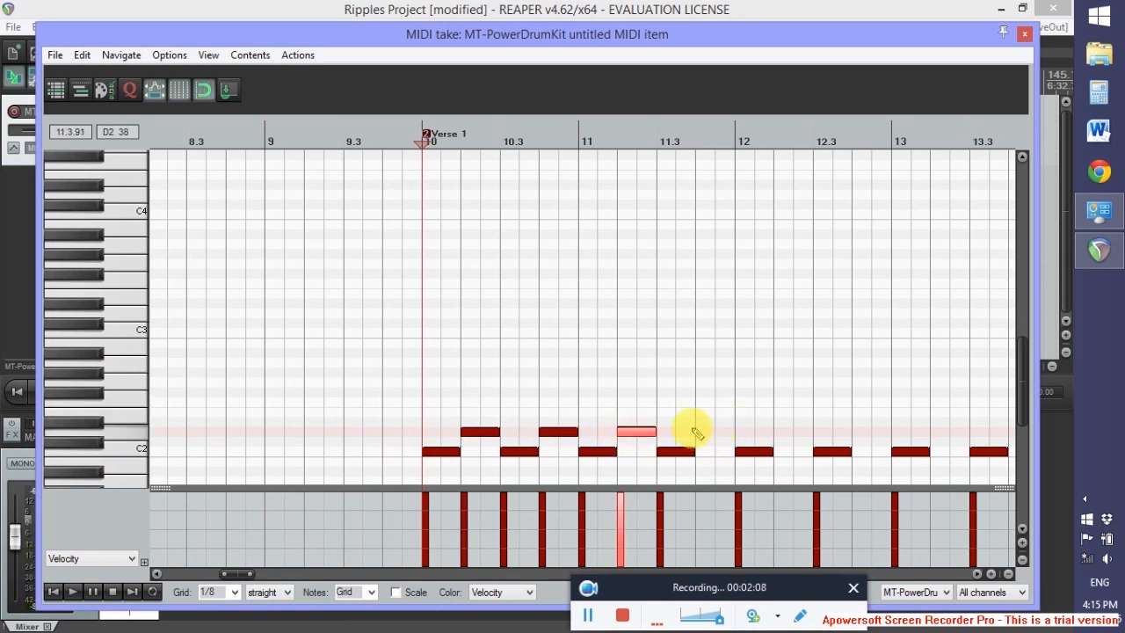
{"action": "left_click", "coordinate": [700, 433]}
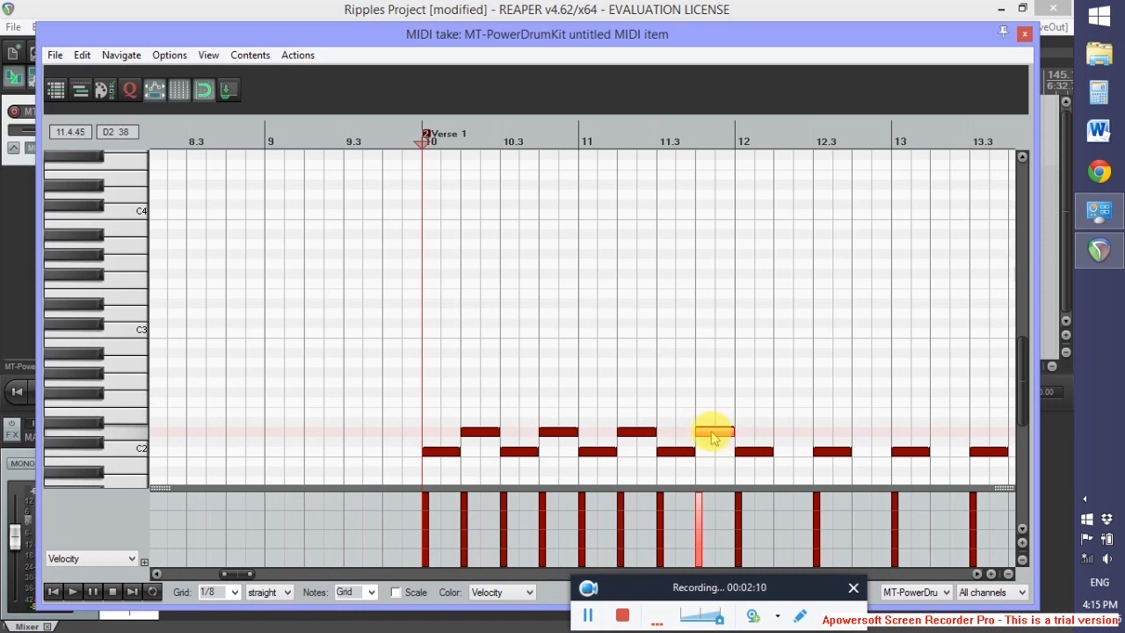
- Copy the four D2 snares of measures 10 and 11 and paste them at the start of measure 12
{"action": "left_click_drag", "start_coordinate": [443, 402], "coordinate": [736, 446]}
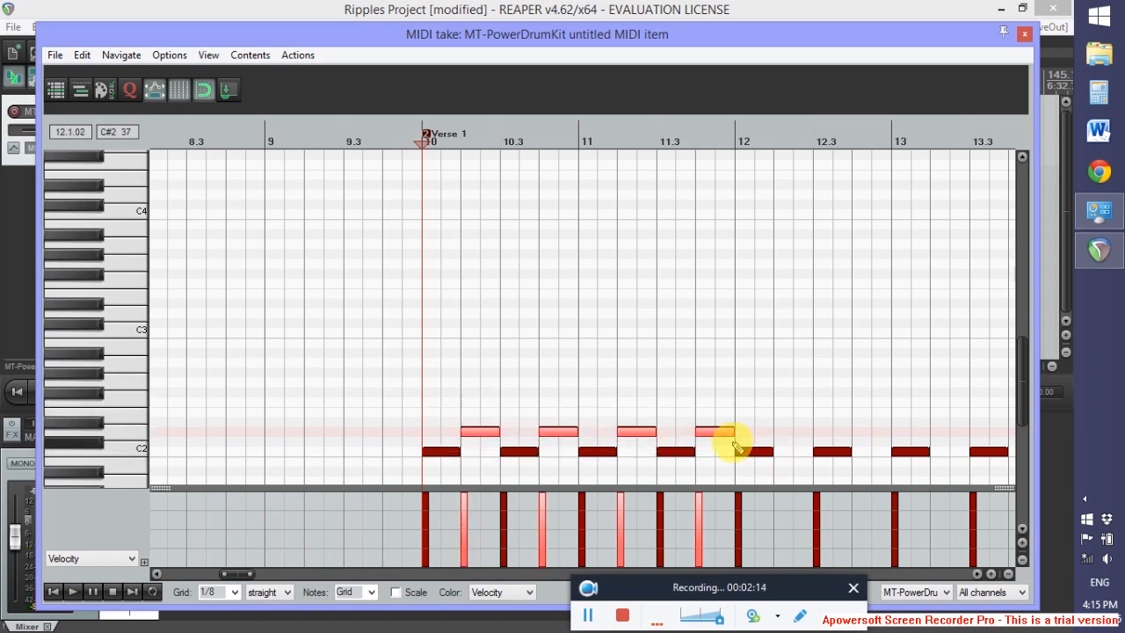
{"action": "left_click", "coordinate": [738, 132]}
{"action": "key", "text": "ctrl+c"}
{"action": "key", "text": "ctrl+v"}
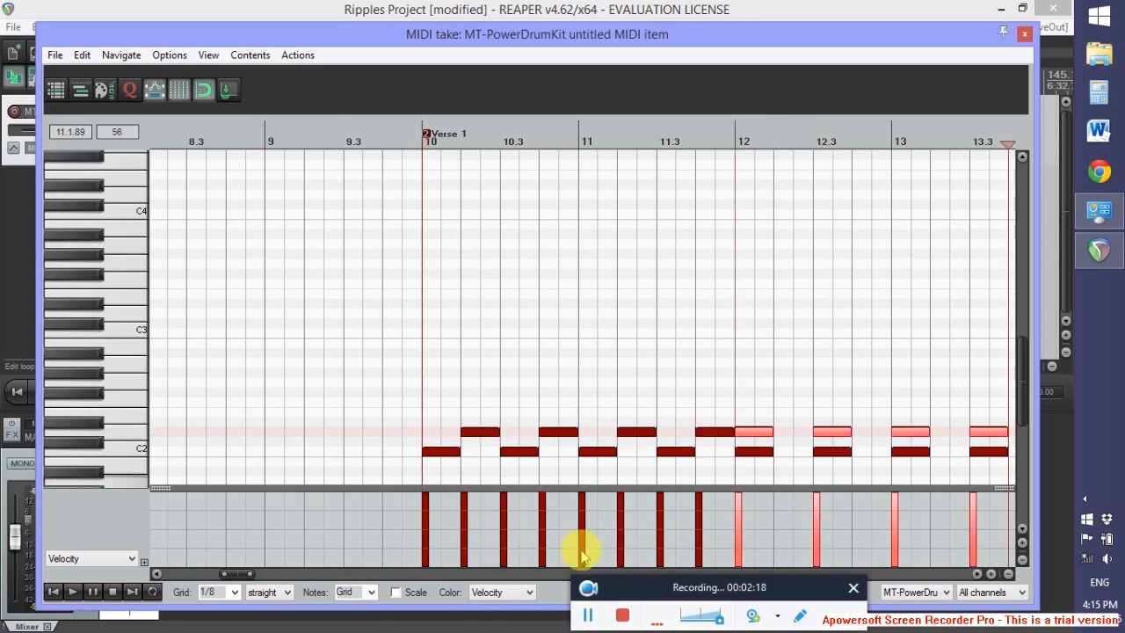
- Paste the four snares at measure 14, shift them one beat onto beats 2 and 4, and repeat the pattern in measures 16 and 17
{"action": "left_click_drag", "start_coordinate": [238, 578], "coordinate": [265, 576]}
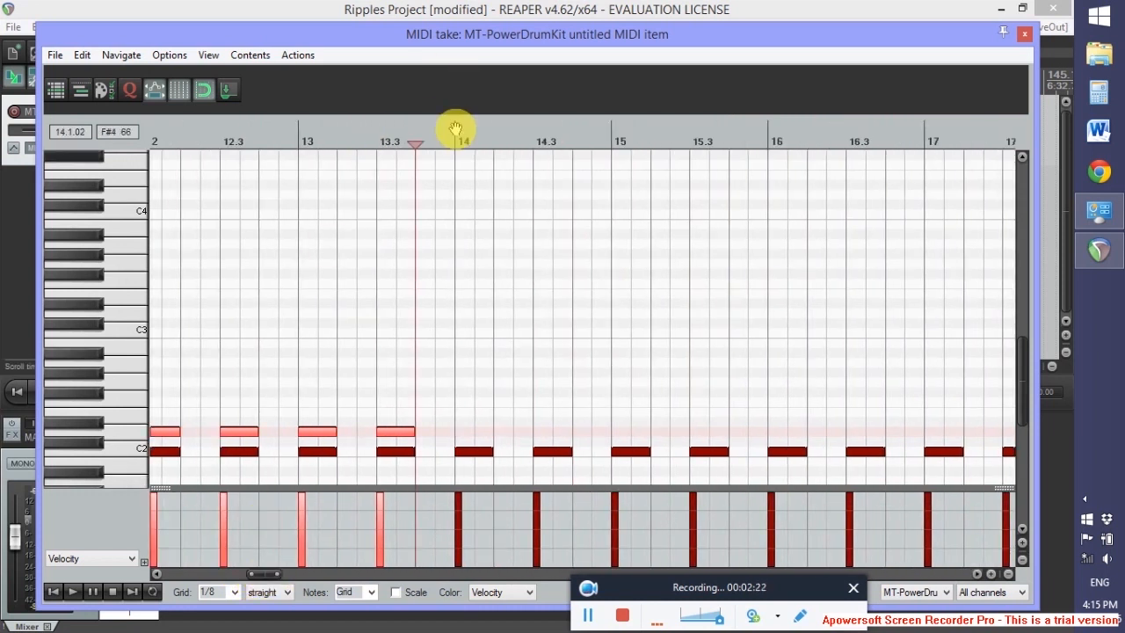
{"action": "key", "text": "ctrl+v"}
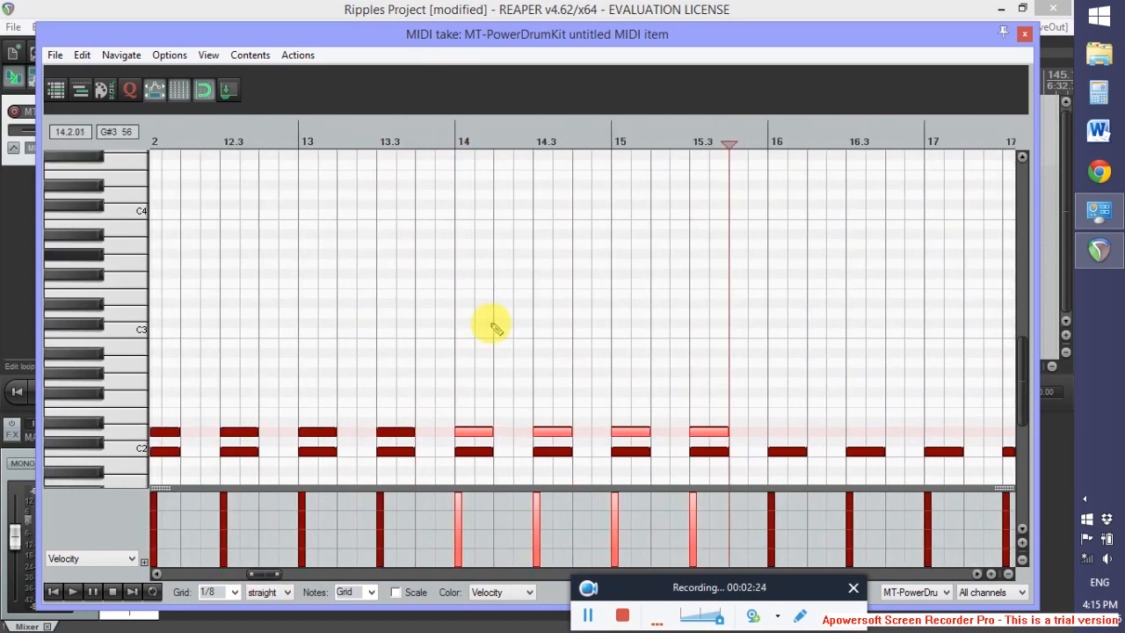
{"action": "left_click_drag", "start_coordinate": [477, 431], "coordinate": [515, 434]}
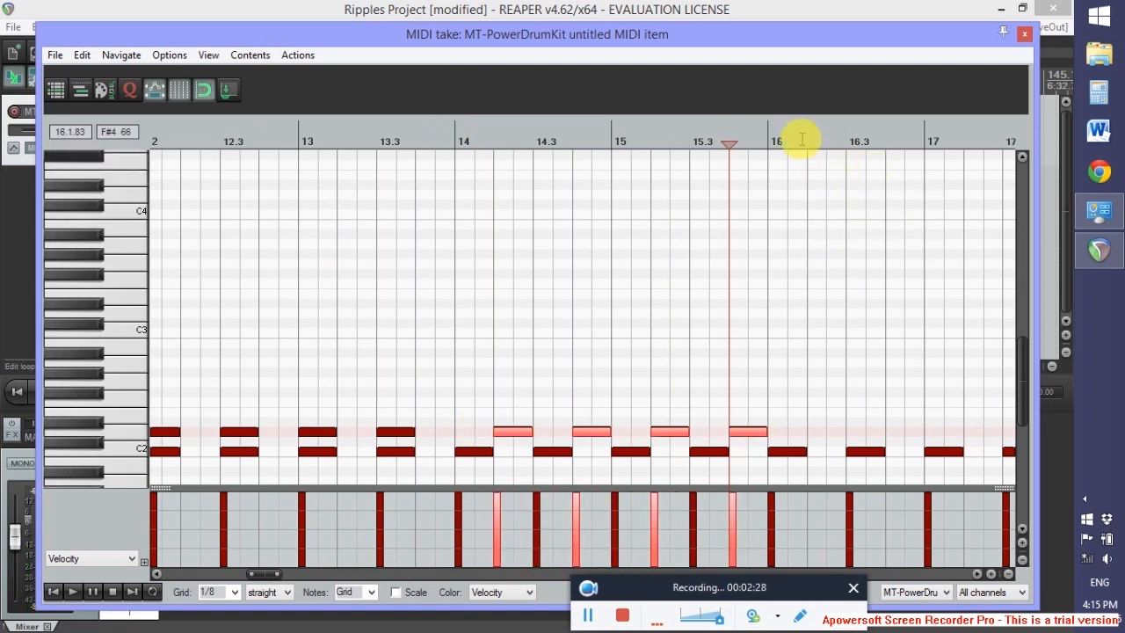
{"action": "key", "text": "ctrl+v"}
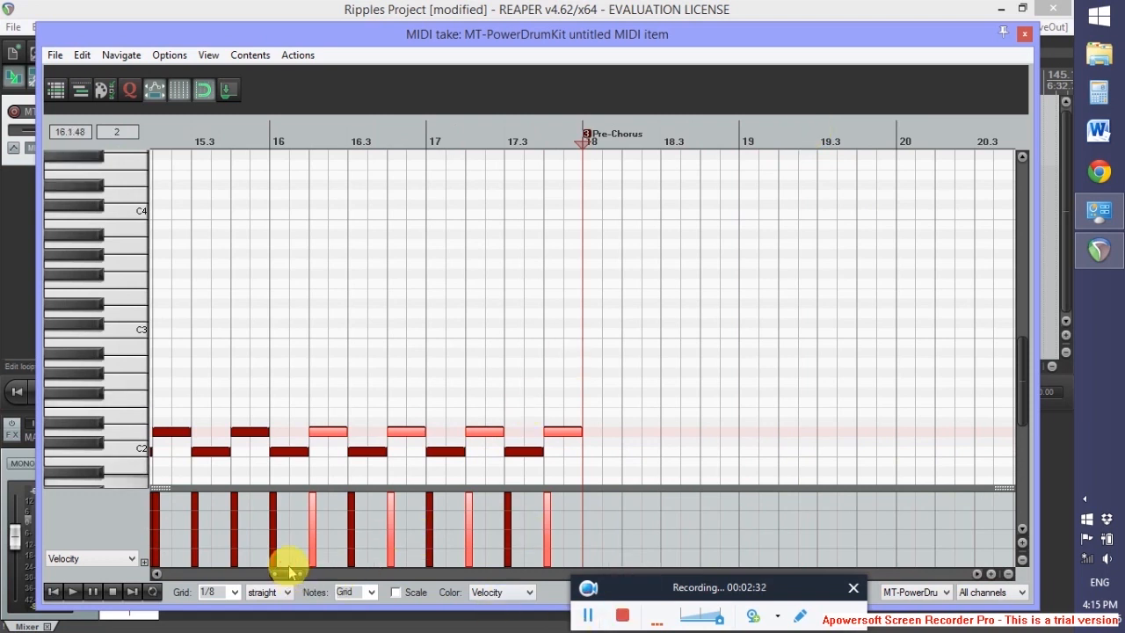
- Place the edit cursor at the Verse 1 marker and play back the kick and snare pattern
{"action": "left_click_drag", "start_coordinate": [294, 572], "coordinate": [243, 576]}
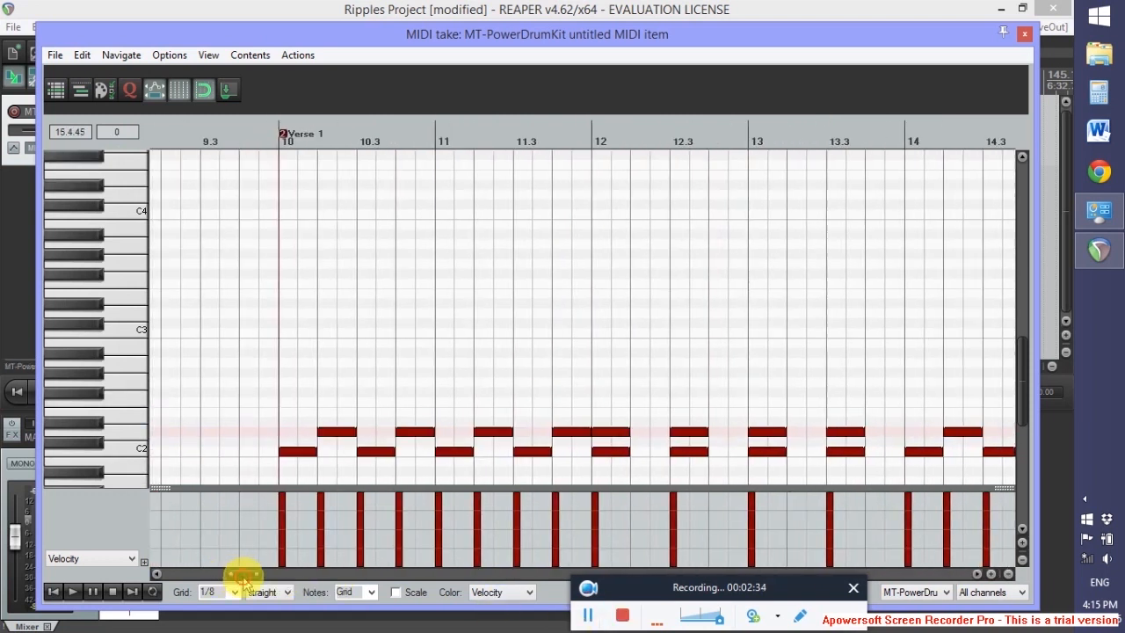
{"action": "left_click", "coordinate": [278, 121]}
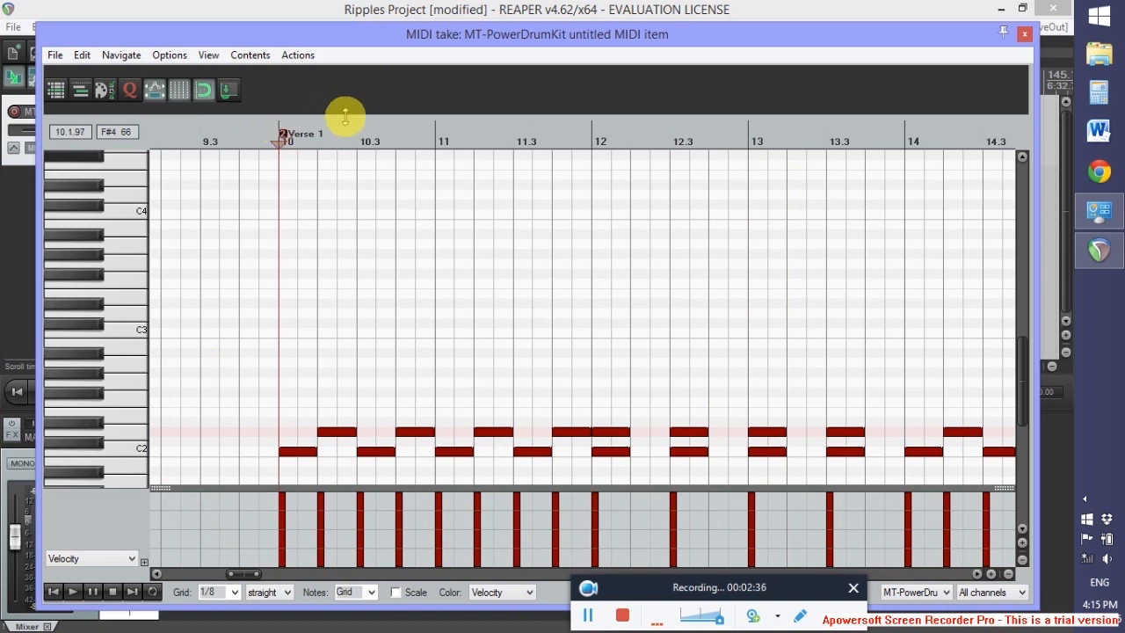
{"action": "key", "text": "space"}
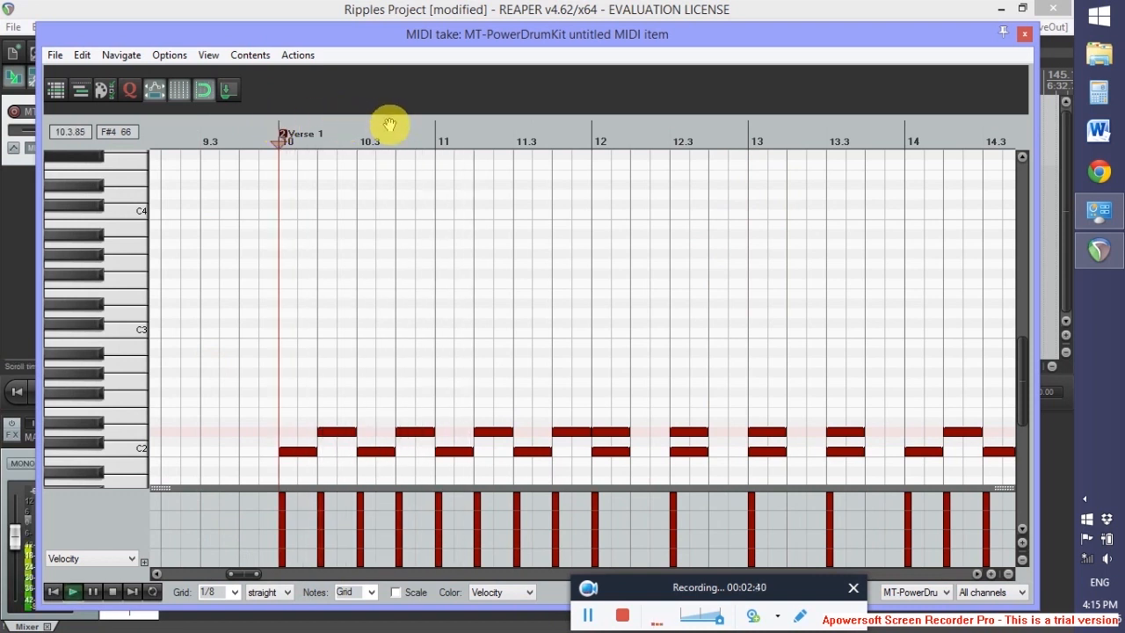
{"action": "key", "text": "space"}
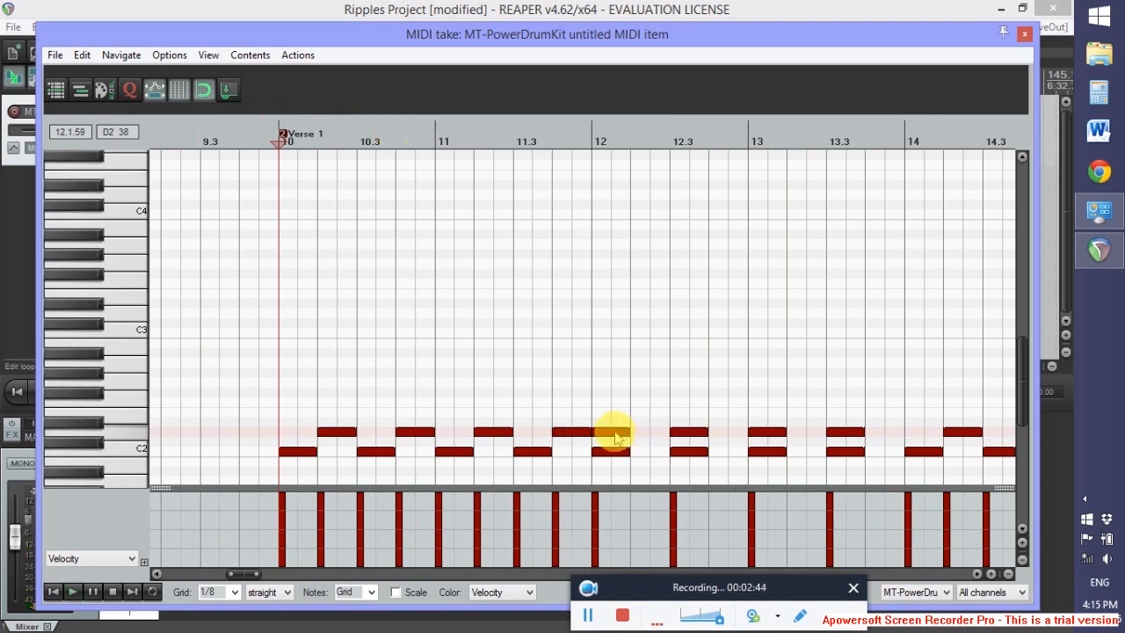
- Move the four D2 snares of measures 12 and 13 one beat to the right, onto beats 2 and 4
{"action": "left_click_drag", "start_coordinate": [591, 395], "coordinate": [986, 440]}
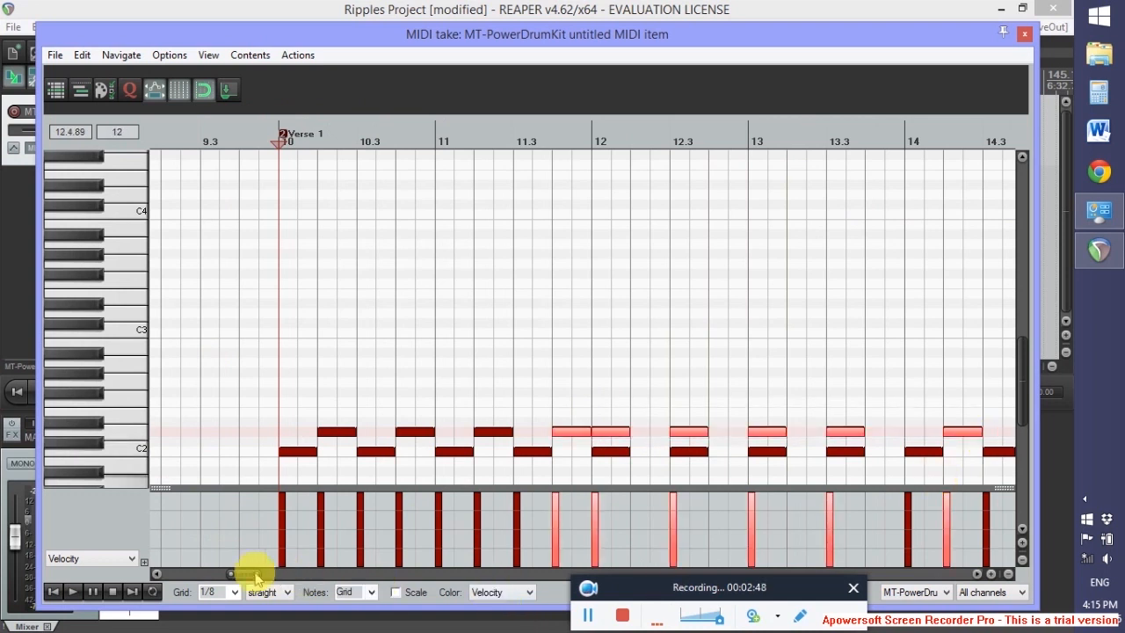
{"action": "left_click_drag", "start_coordinate": [252, 575], "coordinate": [264, 575]}
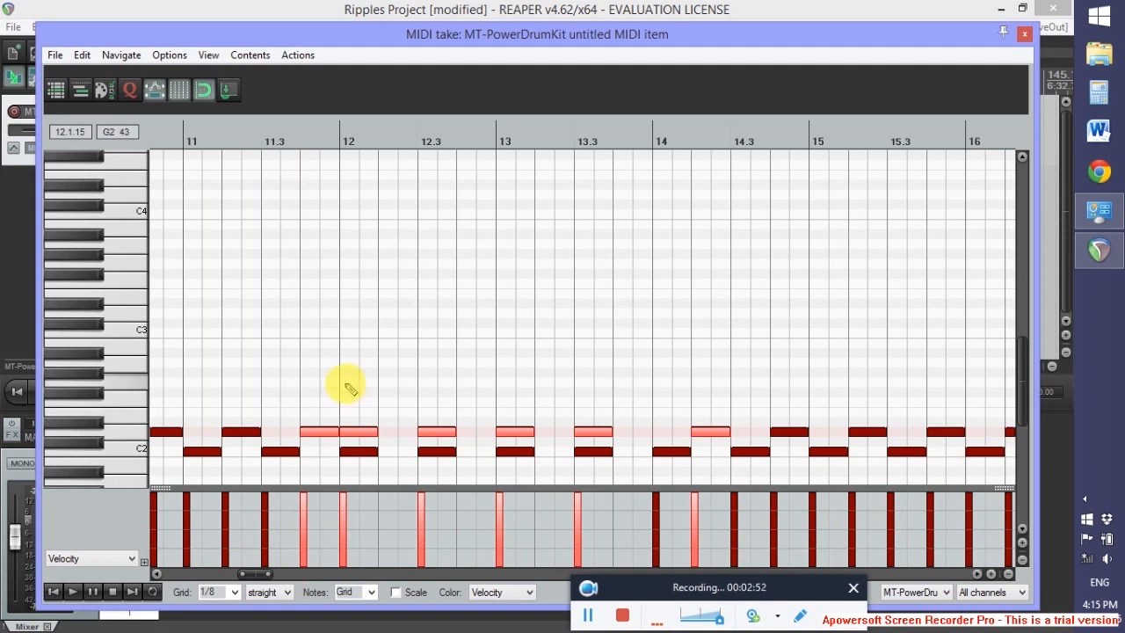
{"action": "left_click", "coordinate": [359, 431]}
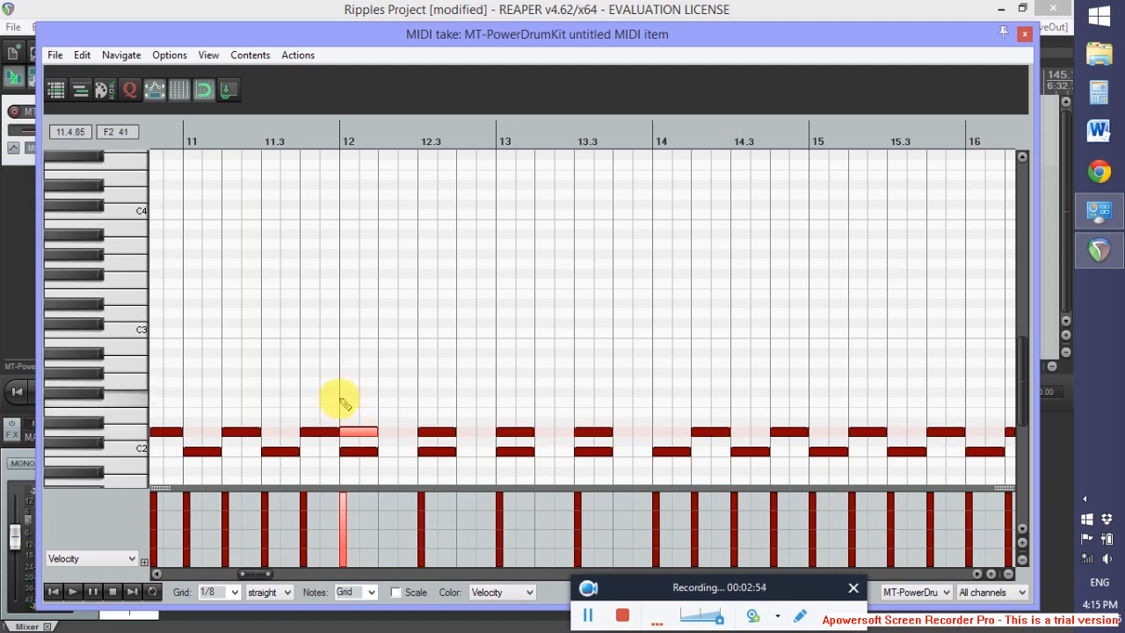
{"action": "left_click_drag", "start_coordinate": [363, 416], "coordinate": [641, 437]}
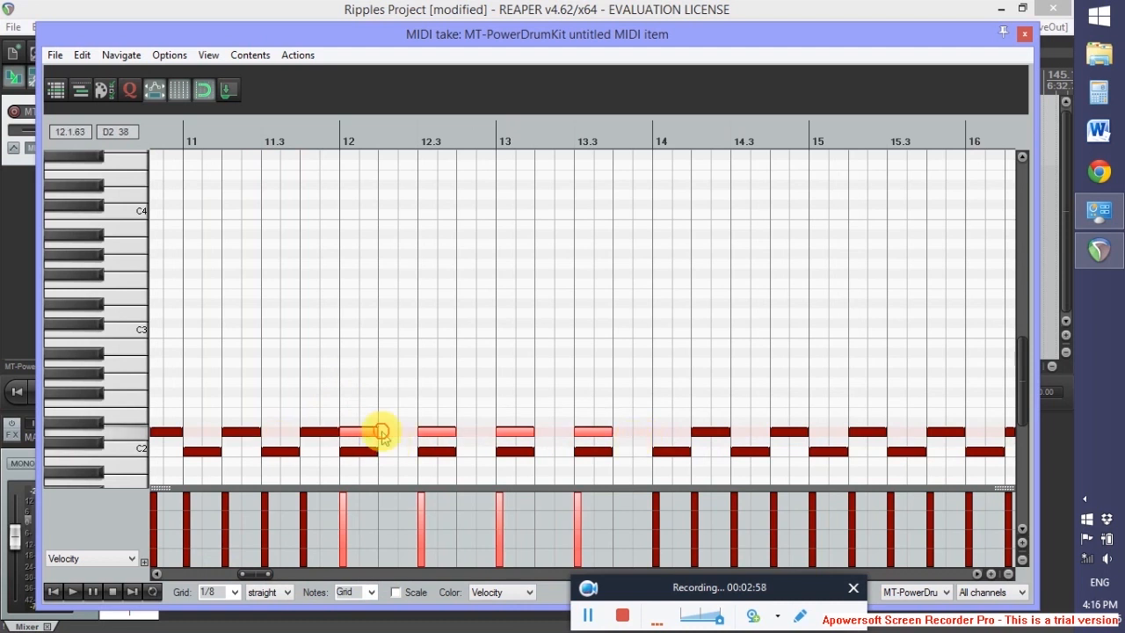
{"action": "left_click_drag", "start_coordinate": [380, 431], "coordinate": [418, 431]}
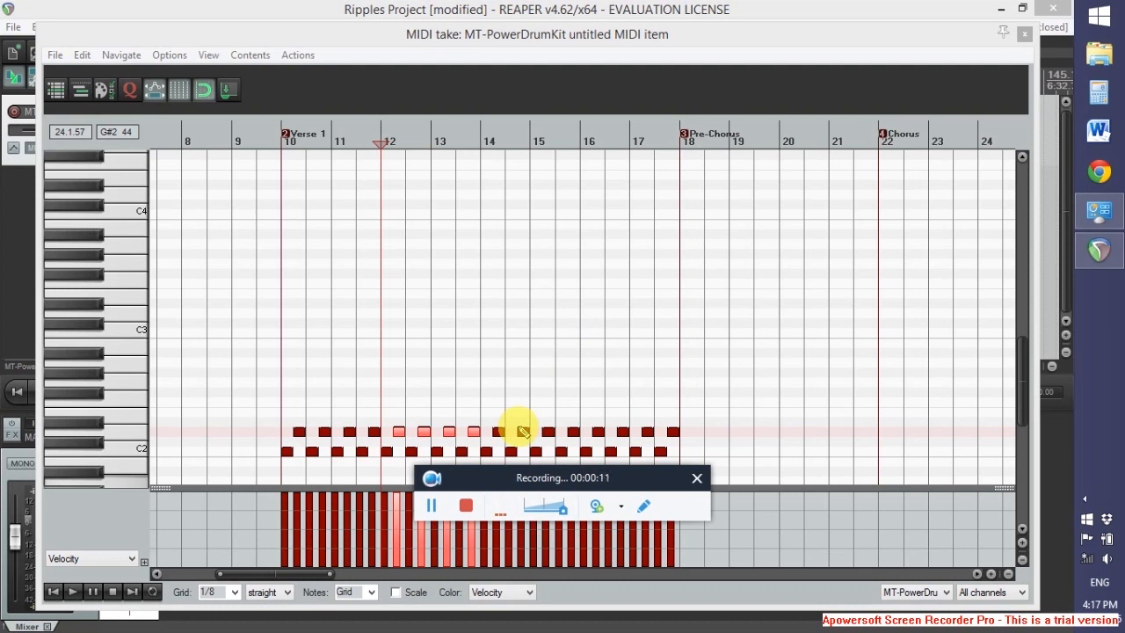
- Audition the drum sounds on the piano keys from C4 to F4
{"action": "left_click", "coordinate": [140, 214]}
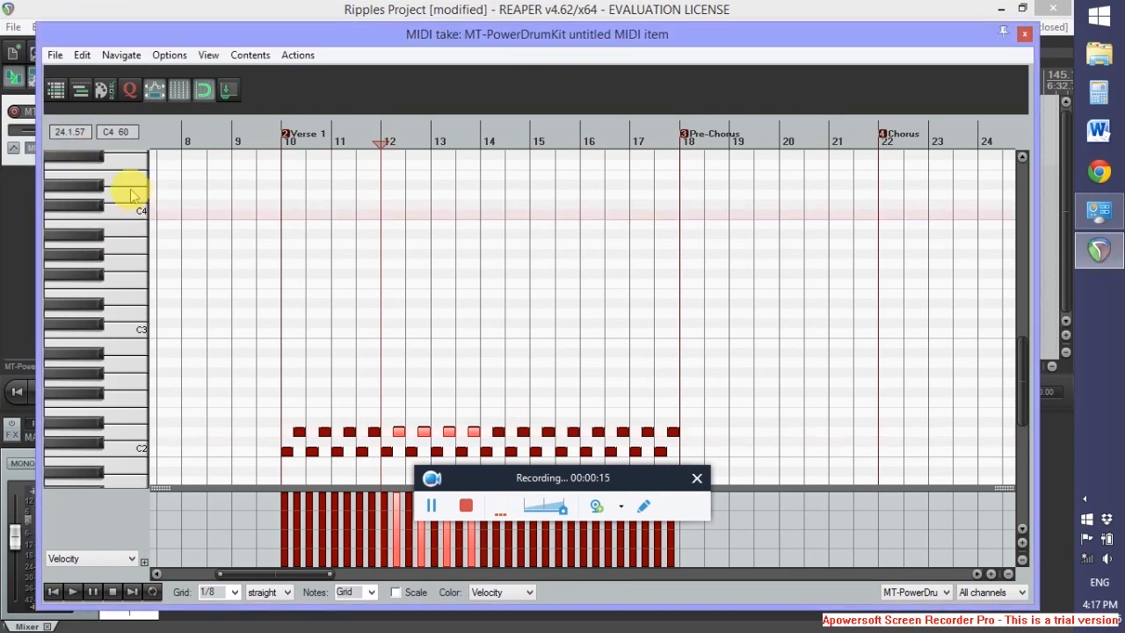
{"action": "mouse_move", "coordinate": [320, 41]}
{"action": "left_mouse_down"}
{"action": "mouse_move", "coordinate": [325, 74]}
{"action": "mouse_move", "coordinate": [322, 34]}
{"action": "left_mouse_up"}
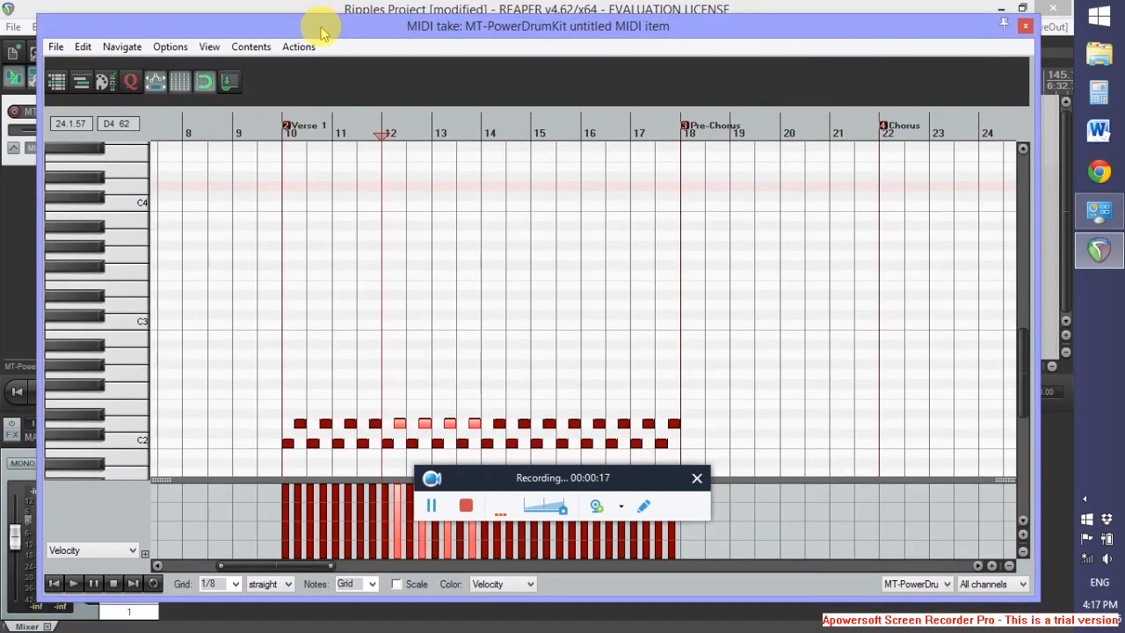
{"action": "left_click", "coordinate": [123, 158]}
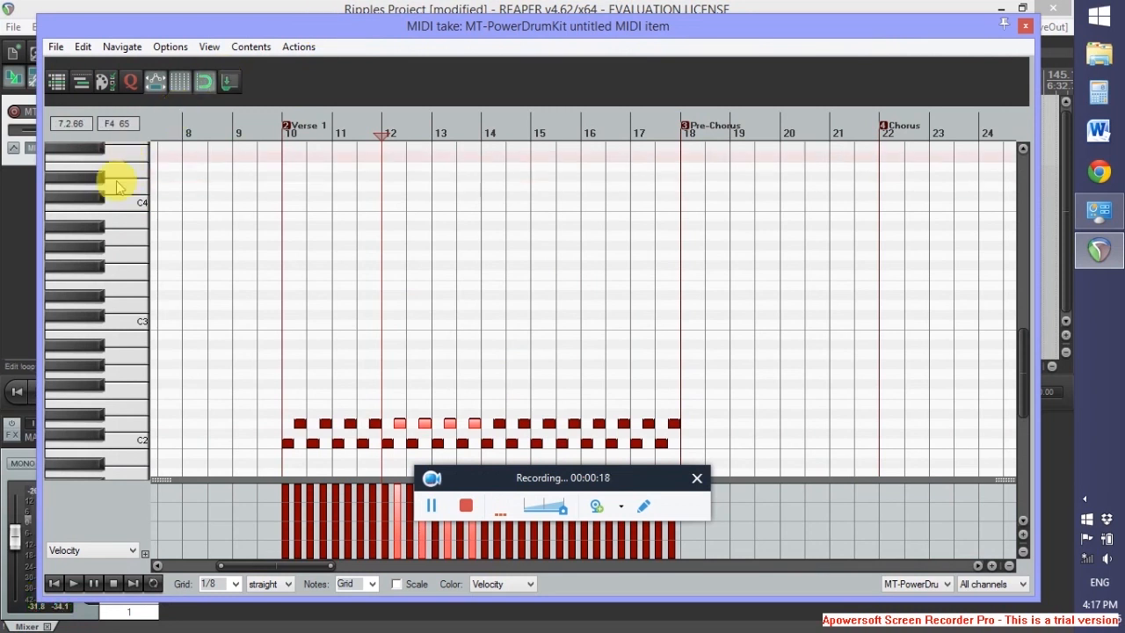
{"action": "left_click", "coordinate": [127, 156]}
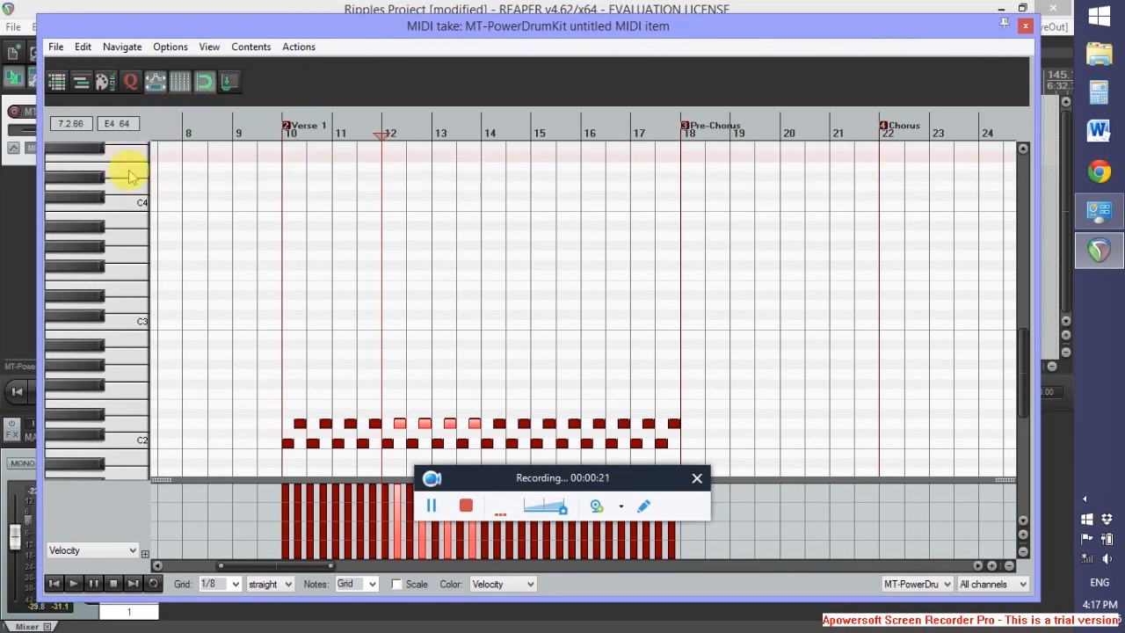
{"action": "left_click", "coordinate": [129, 172]}
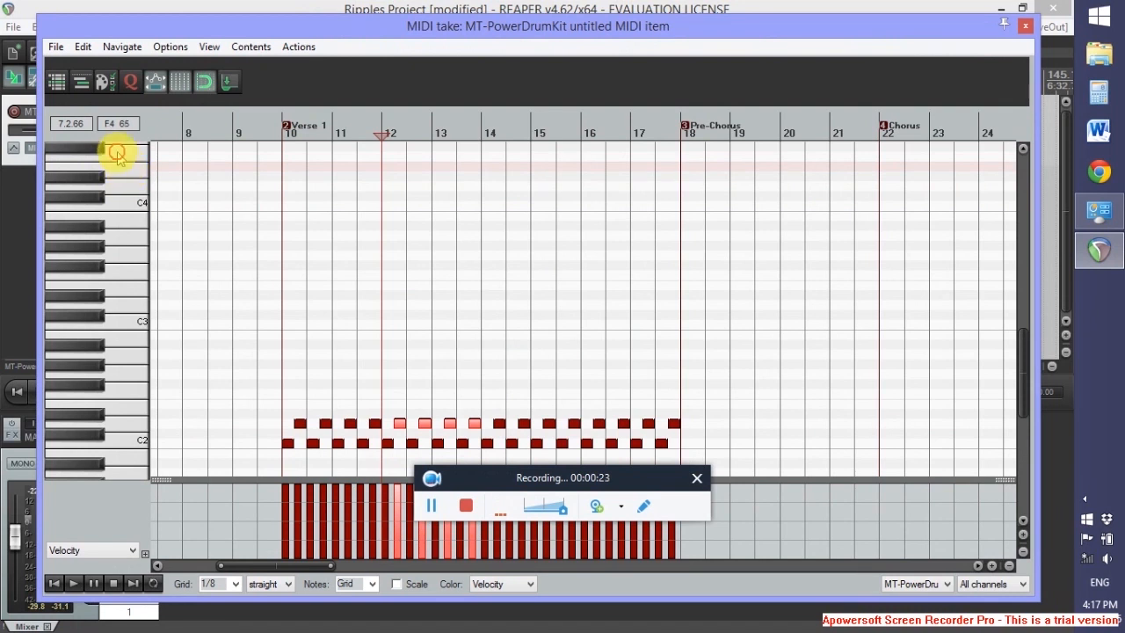
{"action": "left_click", "coordinate": [118, 154]}
{"action": "left_click", "coordinate": [120, 179]}
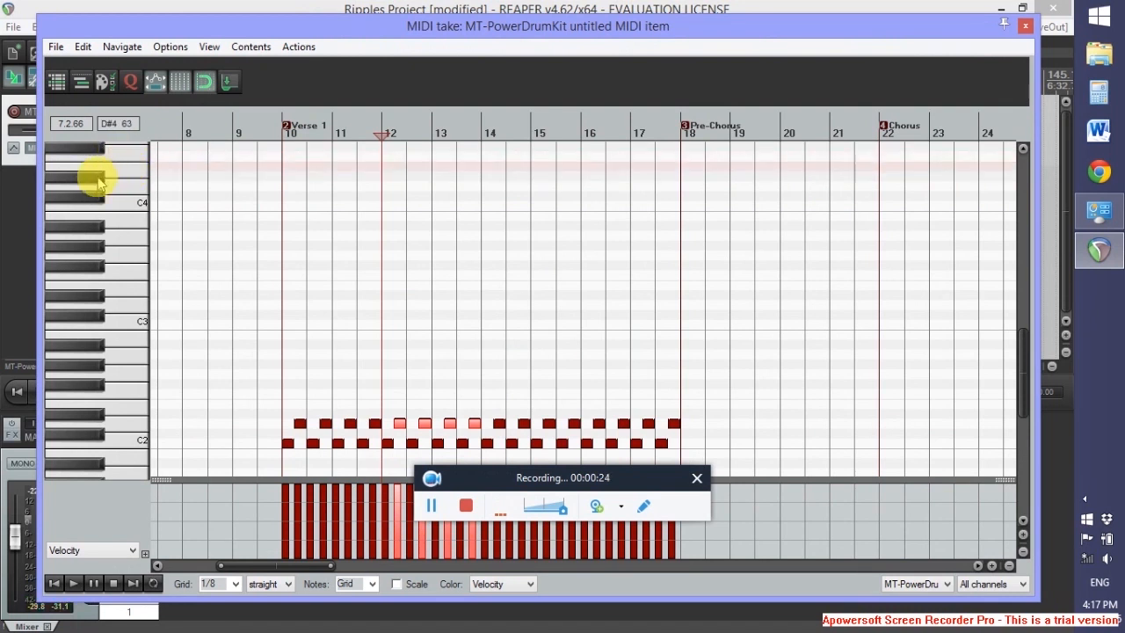
{"action": "left_click", "coordinate": [98, 181]}
{"action": "left_click", "coordinate": [120, 160]}
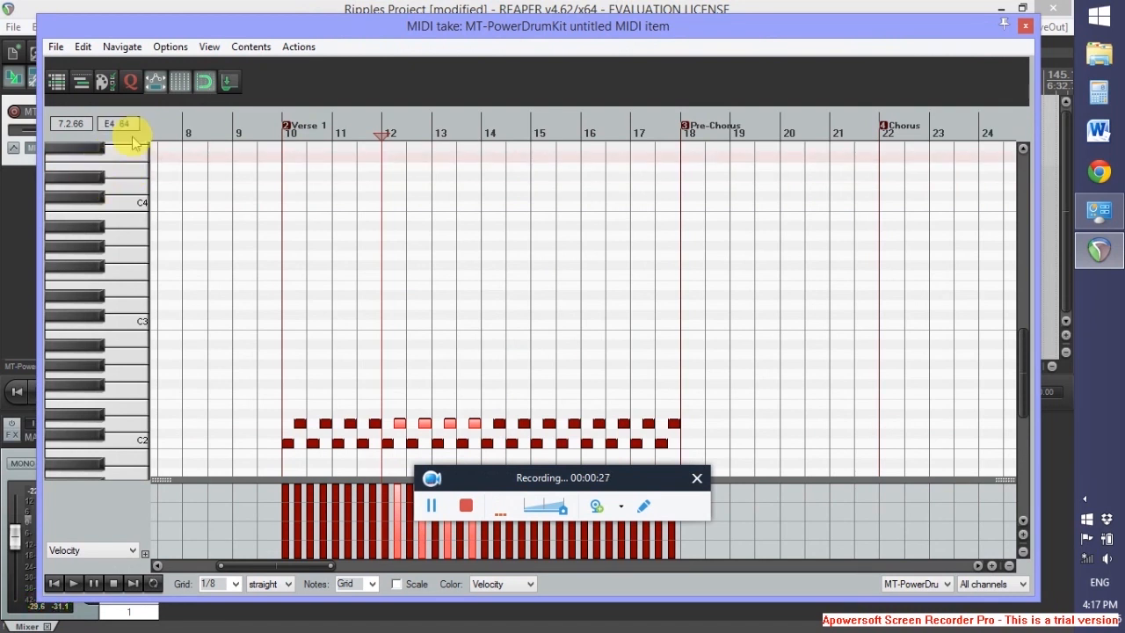
- Add one-beat F4 hits on beats 1 and 3 of measures 10 to 13 and play back from the Verse 1 marker
{"action": "left_click", "coordinate": [286, 157]}
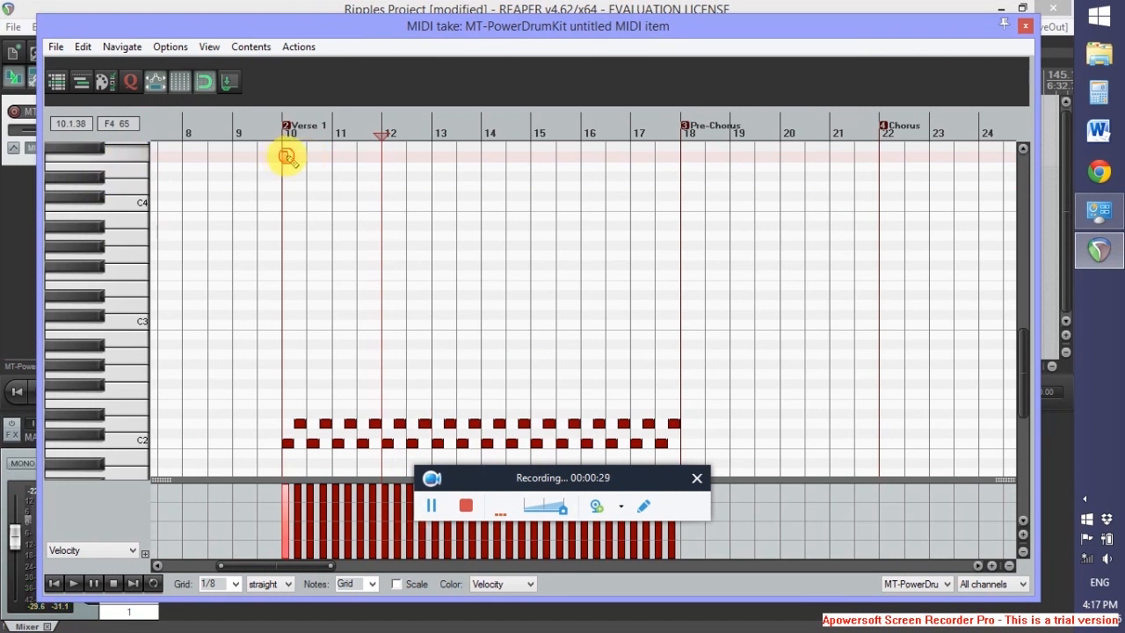
{"action": "scroll", "coordinate": [350, 171], "scroll_direction": "up", "scroll_amount": 4}
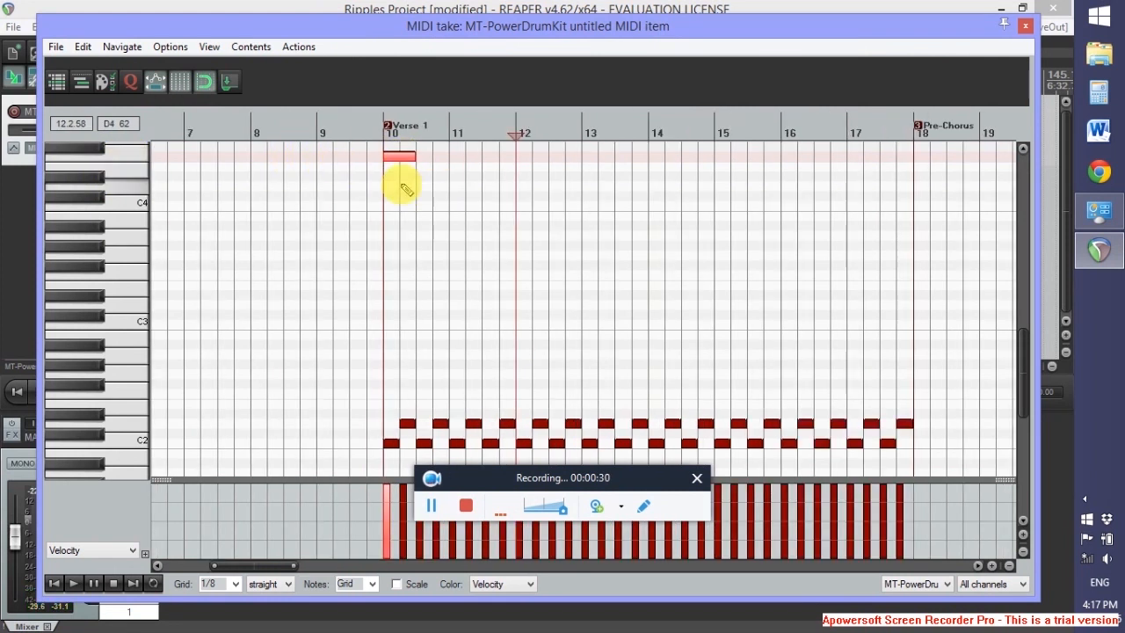
{"action": "scroll", "coordinate": [407, 189], "scroll_direction": "up", "scroll_amount": 2}
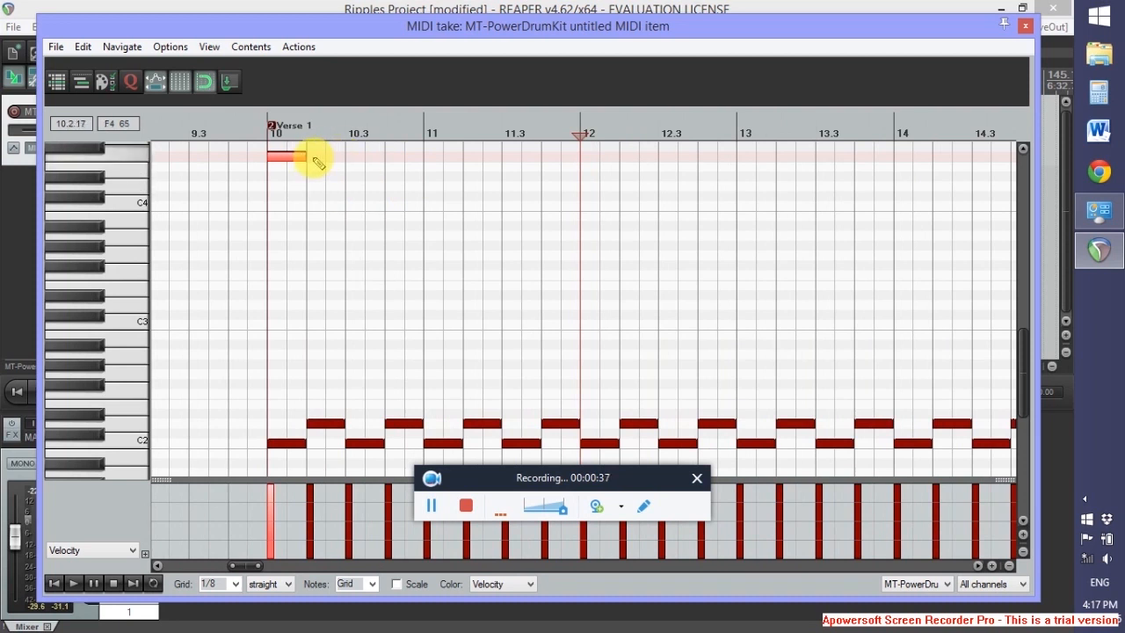
{"action": "left_click", "coordinate": [351, 158]}
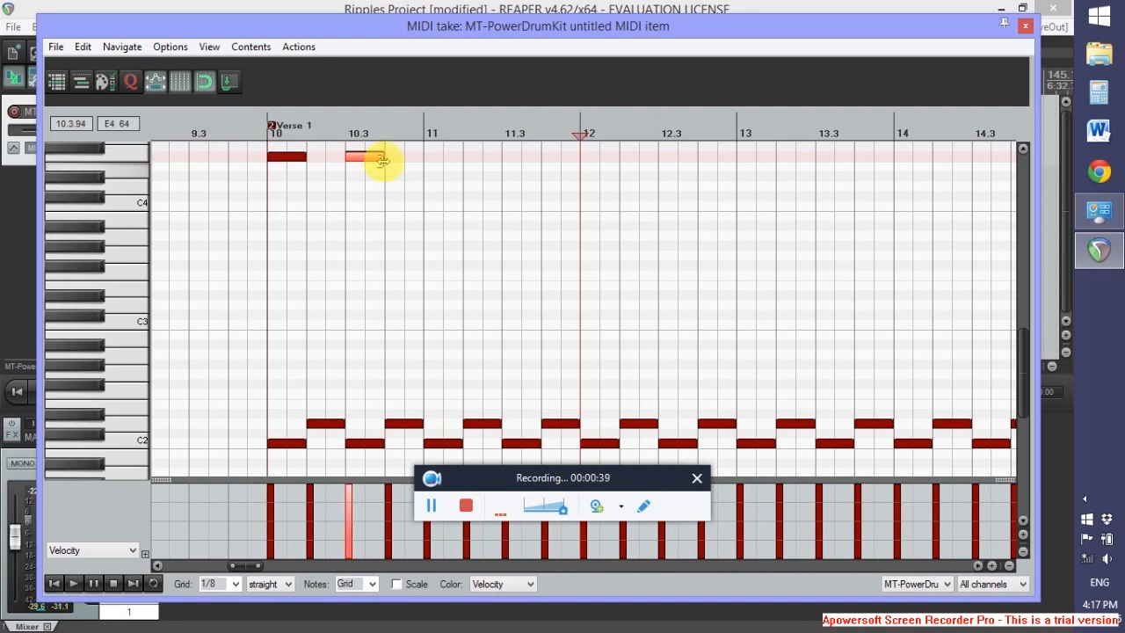
{"action": "mouse_move", "coordinate": [382, 160]}
{"action": "left_mouse_down"}
{"action": "mouse_move", "coordinate": [373, 176]}
{"action": "mouse_move", "coordinate": [374, 155]}
{"action": "left_mouse_up"}
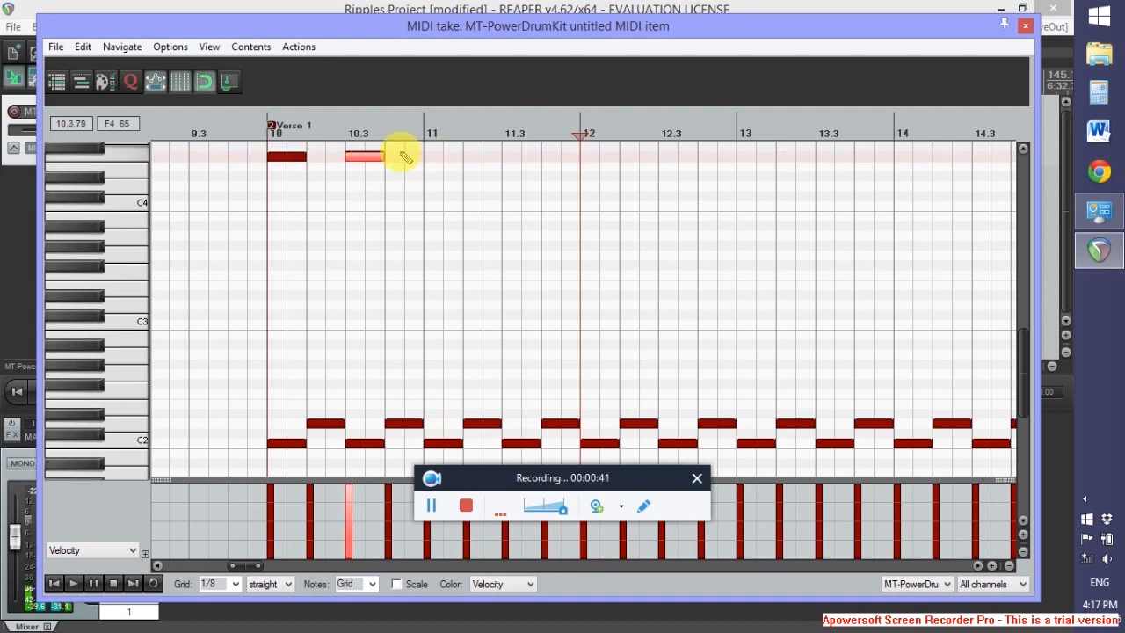
{"action": "left_click", "coordinate": [425, 158]}
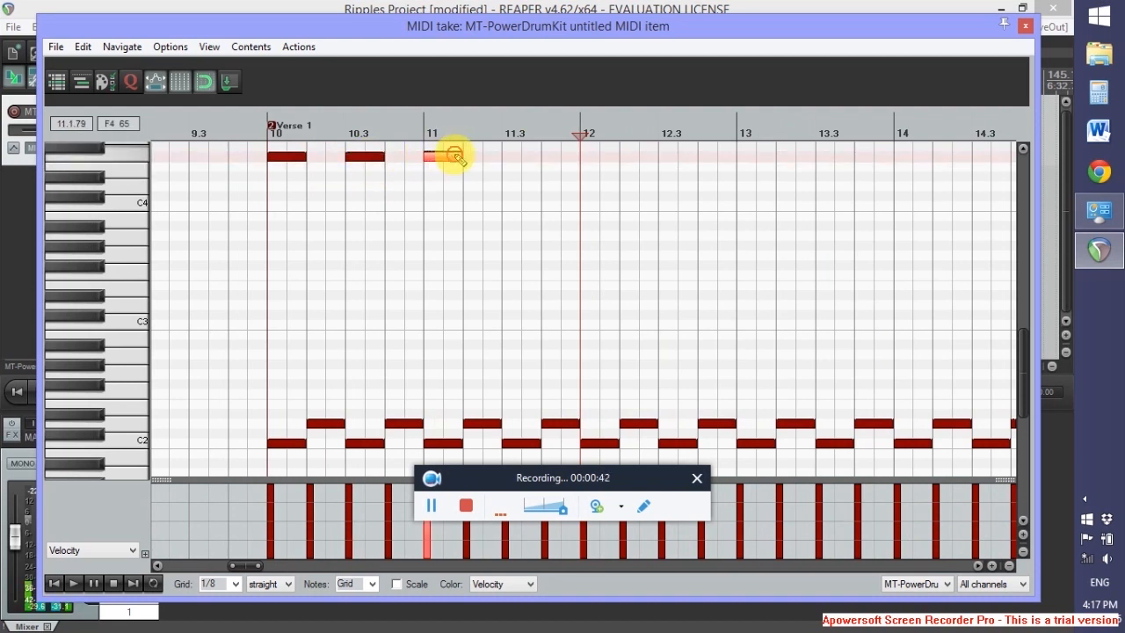
{"action": "left_click", "coordinate": [510, 159]}
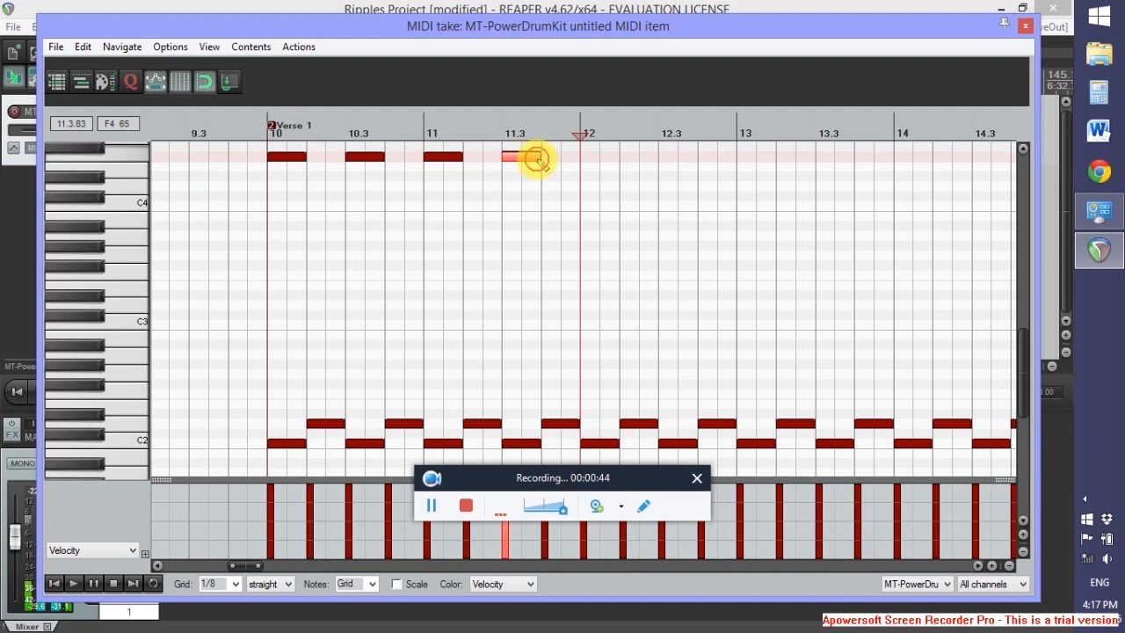
{"action": "left_click", "coordinate": [604, 159]}
{"action": "left_click_drag", "start_coordinate": [660, 158], "coordinate": [837, 159]}
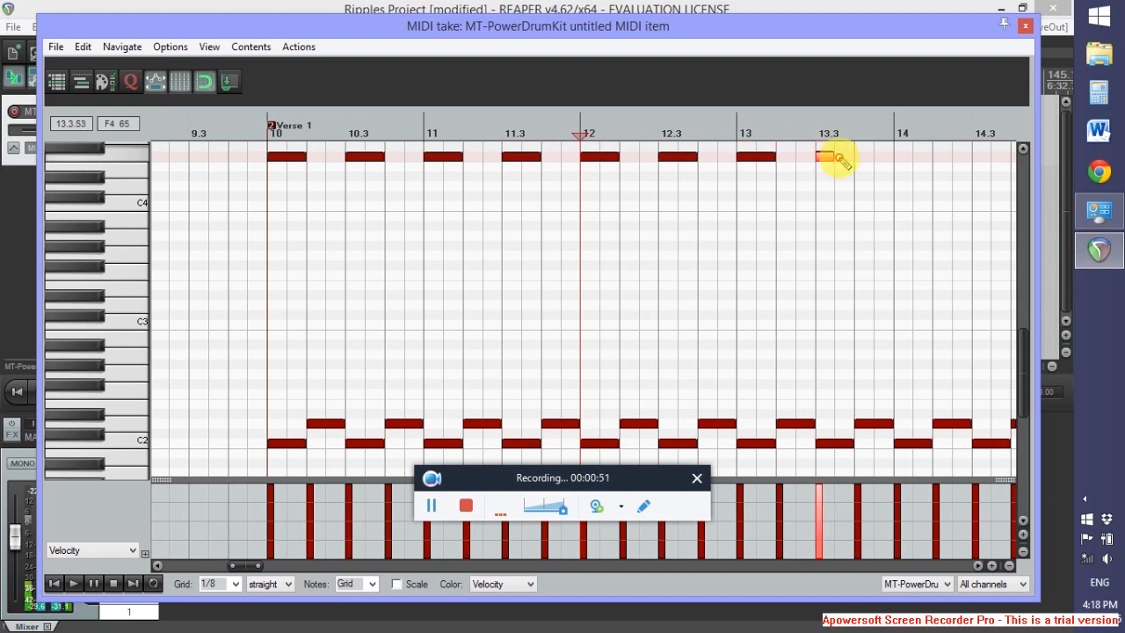
{"action": "left_click", "coordinate": [267, 120]}
{"action": "key", "text": "space"}
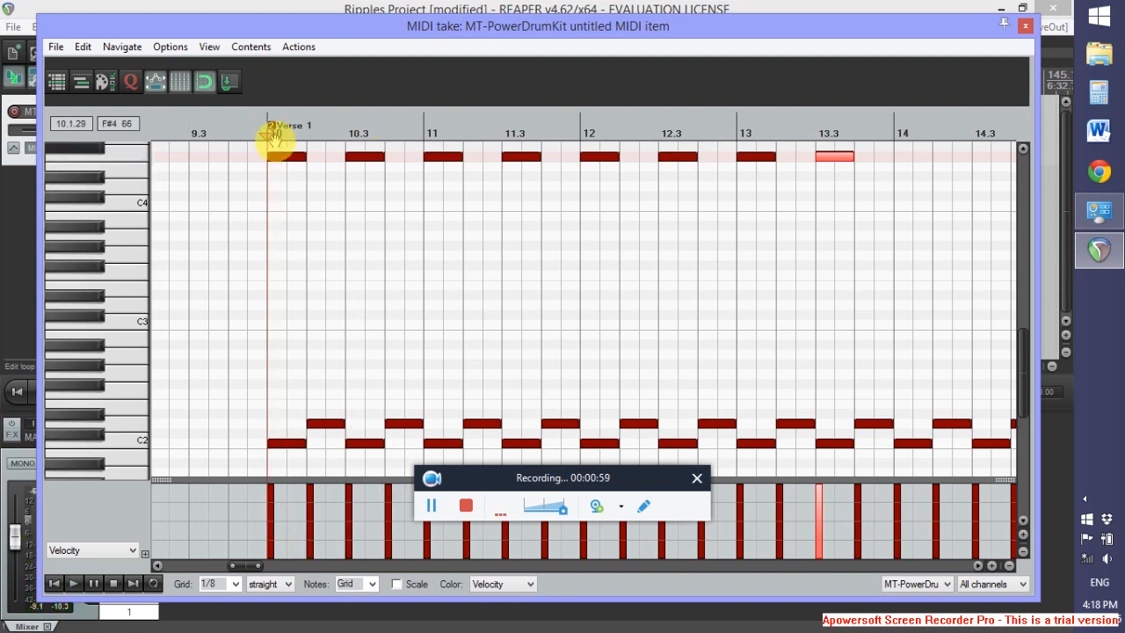
- Copy the eight F4 hits of measures 10 to 13 and paste them one beat over, onto beats 2 and 4
{"action": "right_click", "coordinate": [396, 164]}
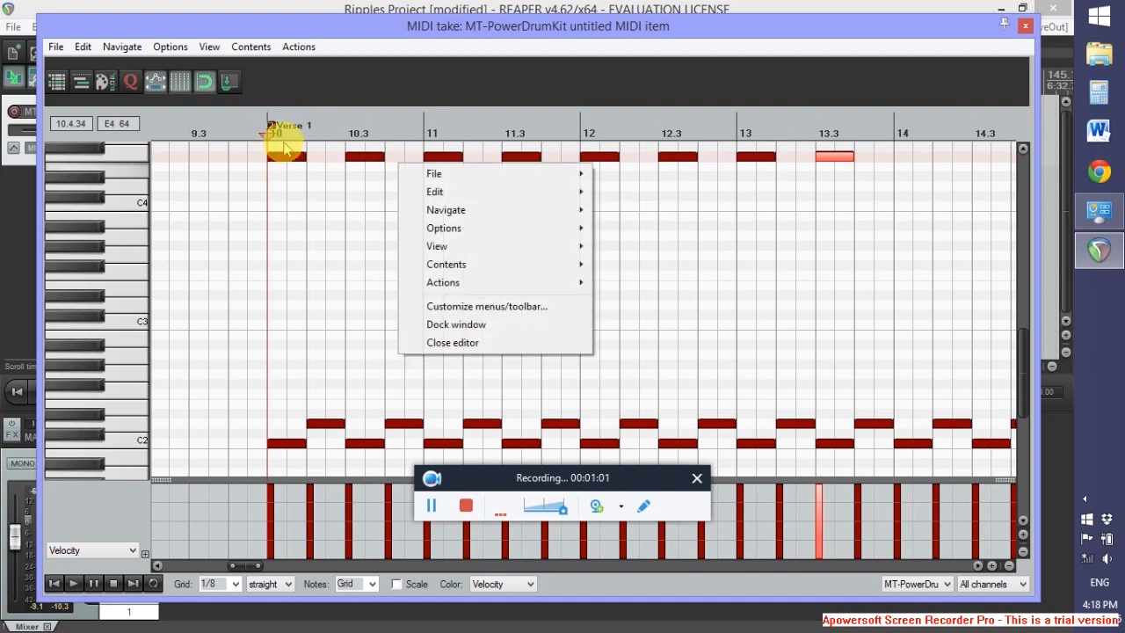
{"action": "left_click", "coordinate": [268, 139]}
{"action": "scroll", "coordinate": [351, 183], "scroll_direction": "left", "scroll_amount": 5}
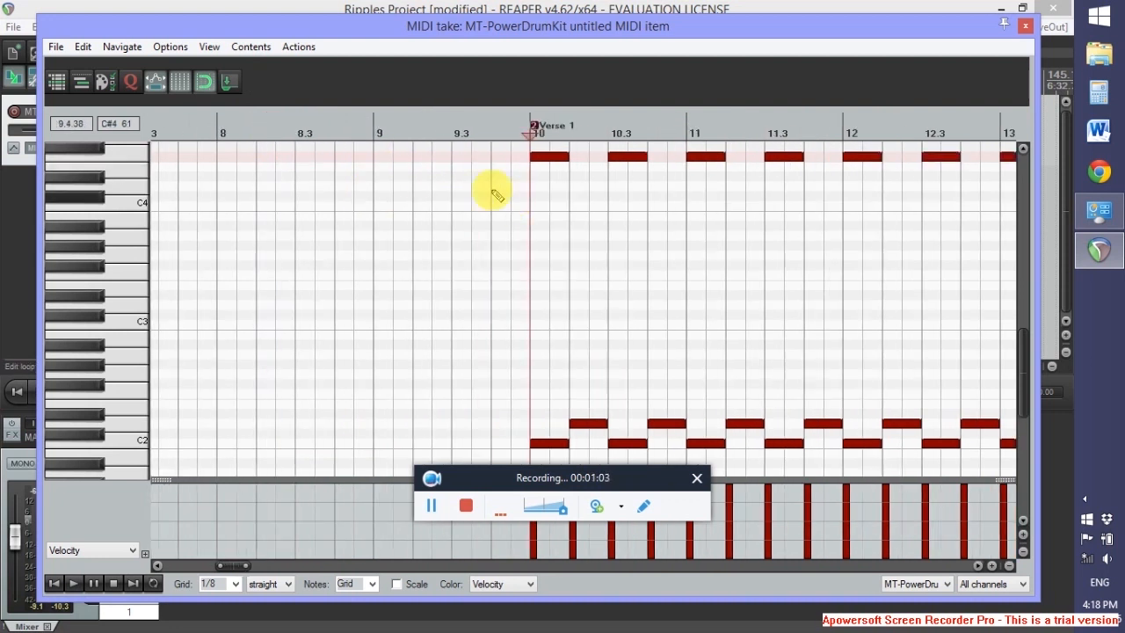
{"action": "left_click_drag", "start_coordinate": [234, 564], "coordinate": [243, 567]}
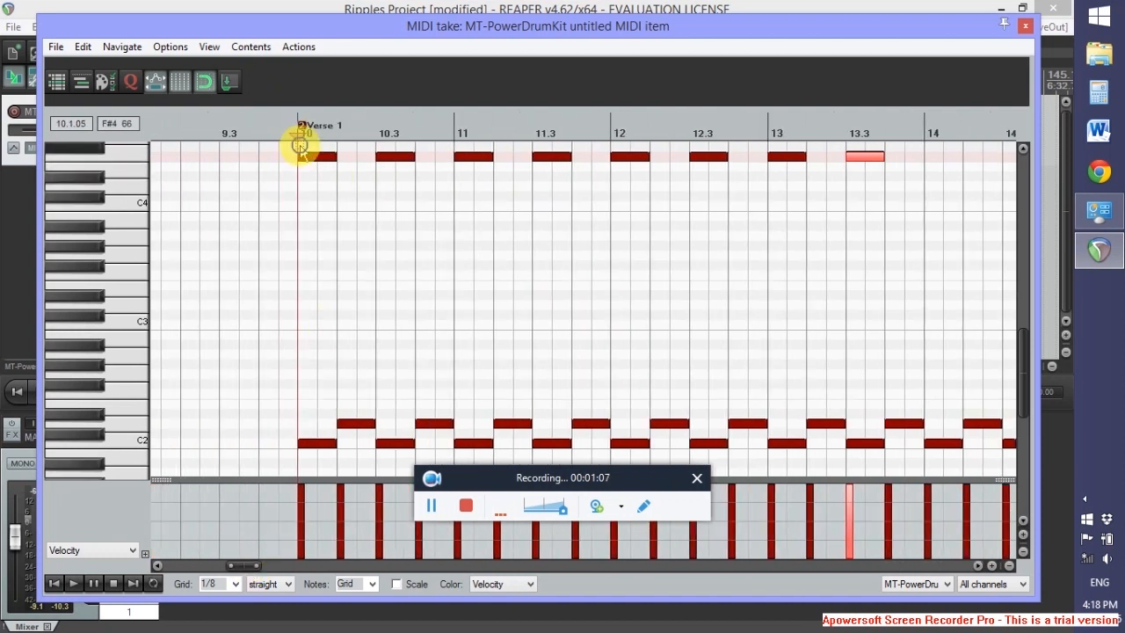
{"action": "left_click_drag", "start_coordinate": [299, 147], "coordinate": [909, 175]}
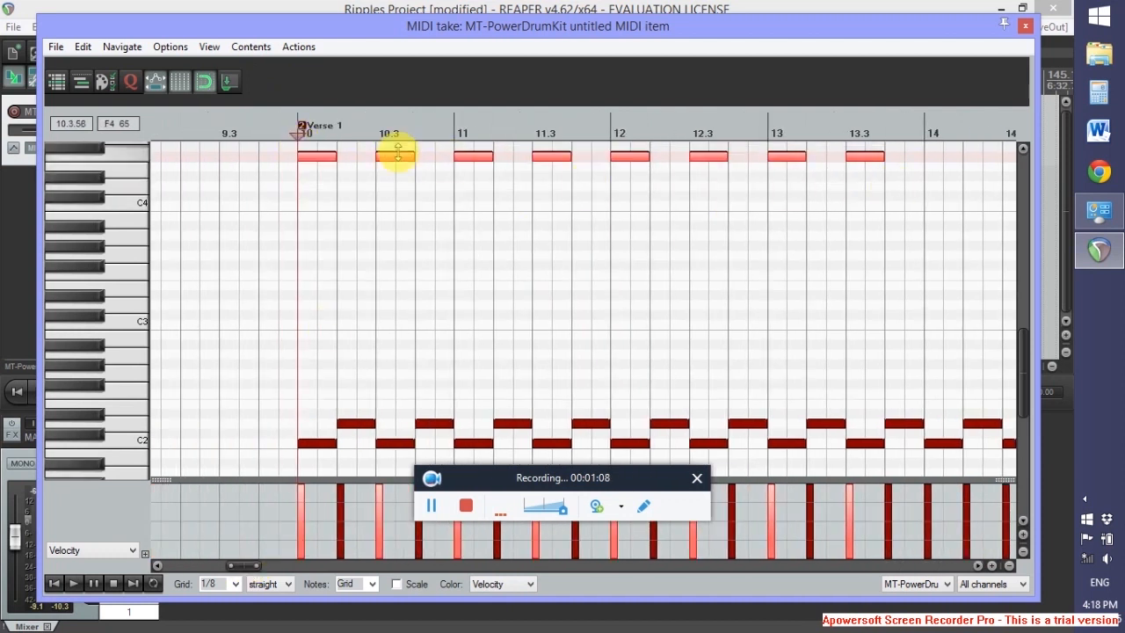
{"action": "left_click", "coordinate": [336, 133]}
{"action": "key", "text": "ctrl+v"}
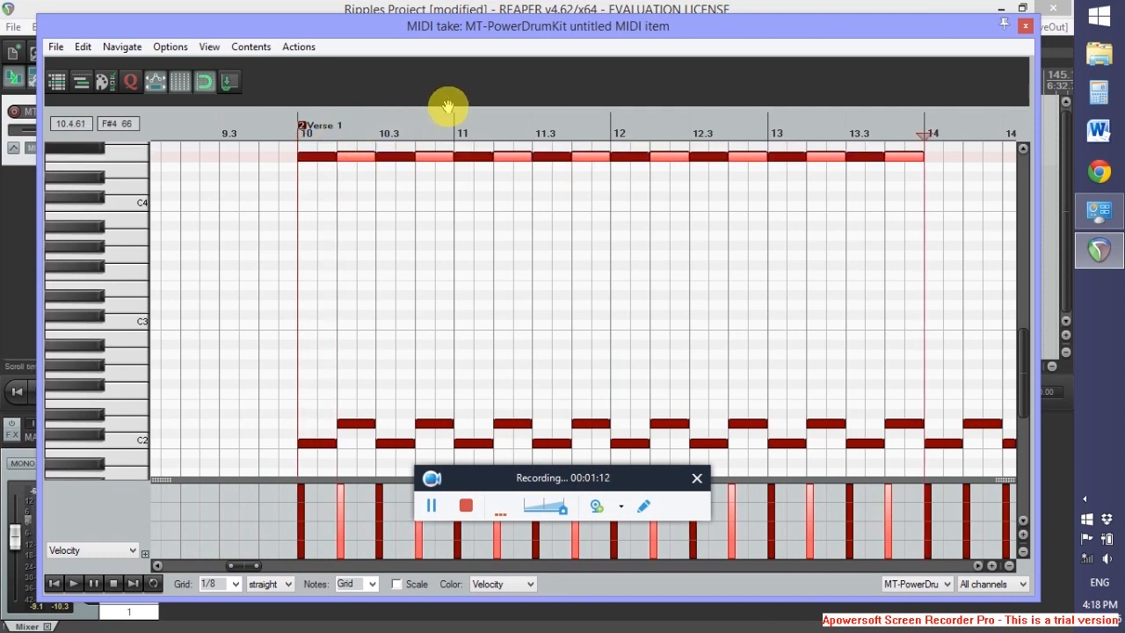
- Play back the drum pattern with the F4 hits from the Verse 1 marker, and stop
{"action": "left_click", "coordinate": [296, 121]}
{"action": "key", "text": "space"}
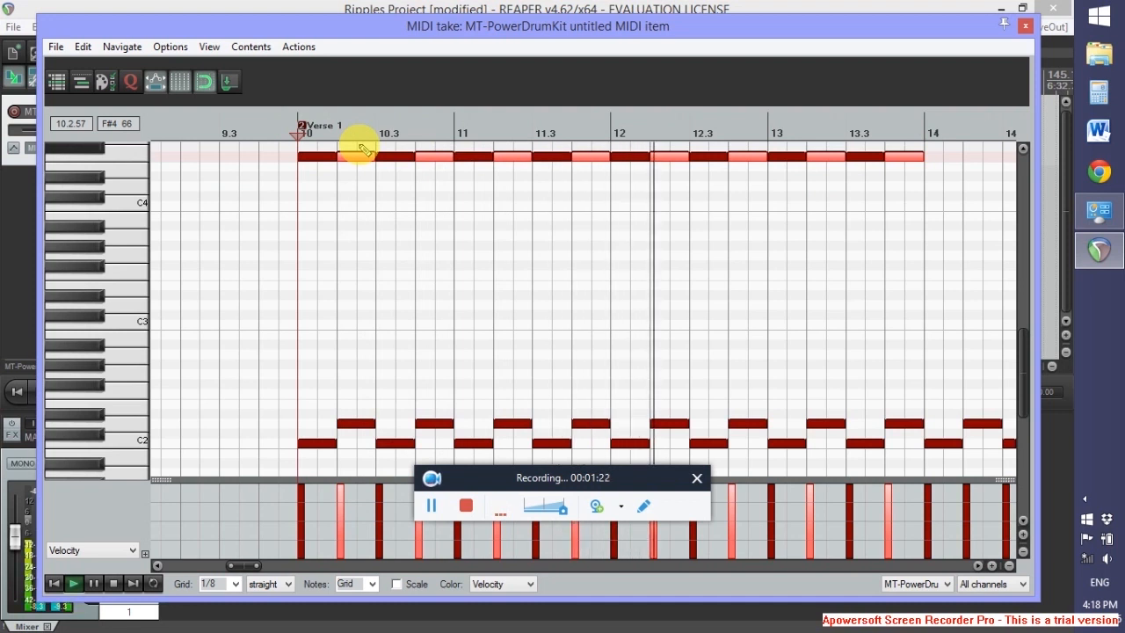
{"action": "key", "text": "space"}
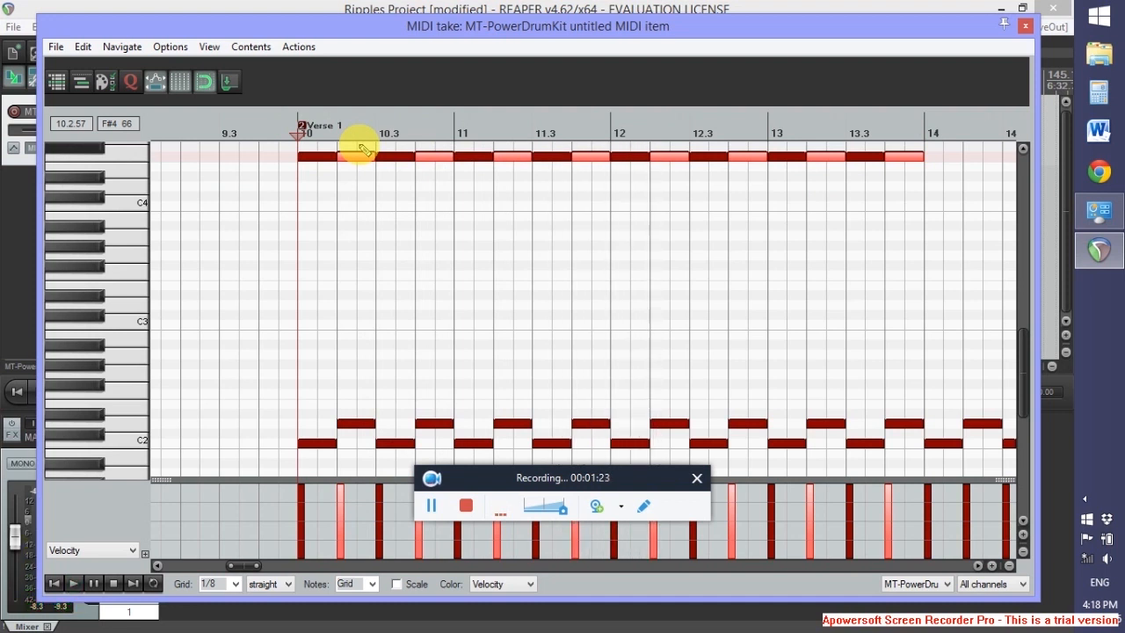
- Lower the velocity of all C2 kicks in measures 10 to 17 to about three quarters of full and audition them
{"action": "left_click", "coordinate": [310, 443]}
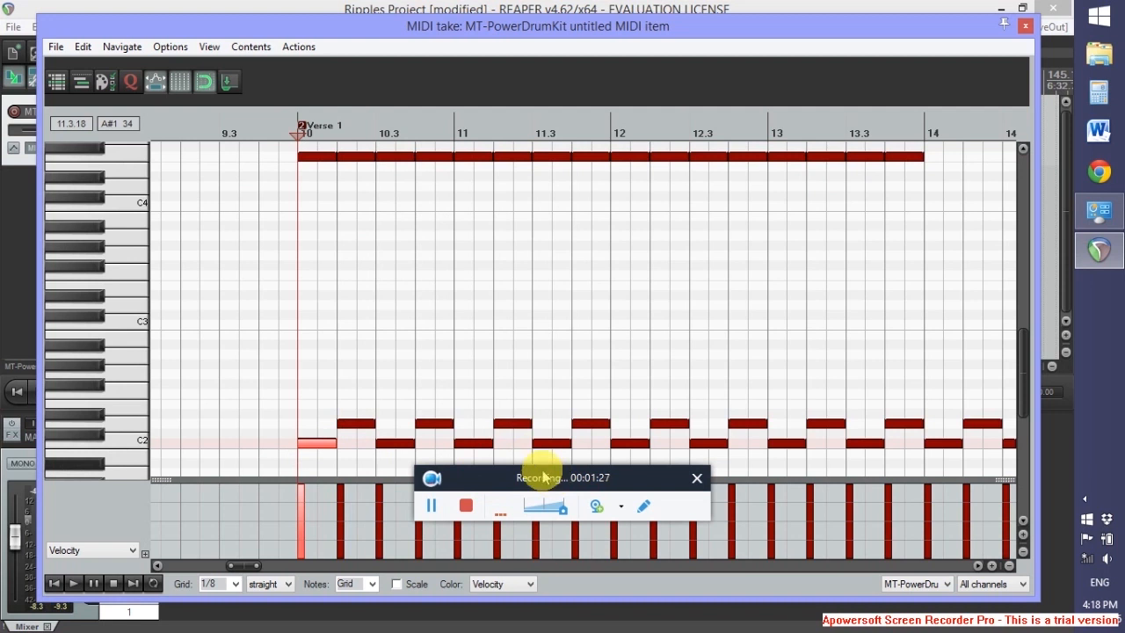
{"action": "left_click", "coordinate": [952, 445], "text": "shift"}
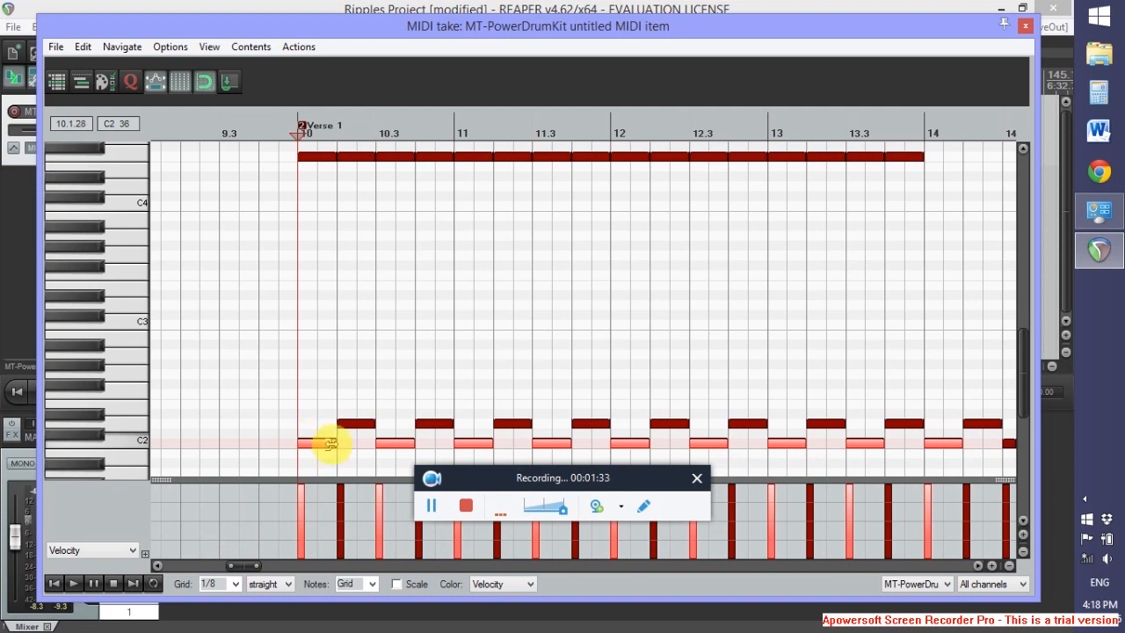
{"action": "left_click_drag", "start_coordinate": [246, 567], "coordinate": [274, 567]}
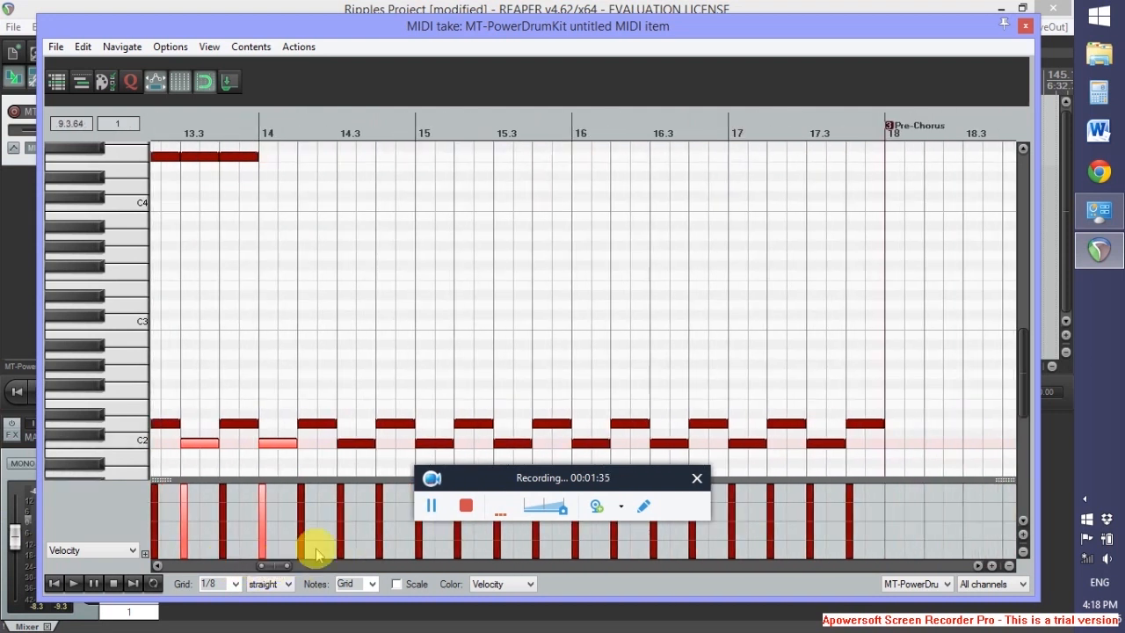
{"action": "double_click", "coordinate": [833, 452]}
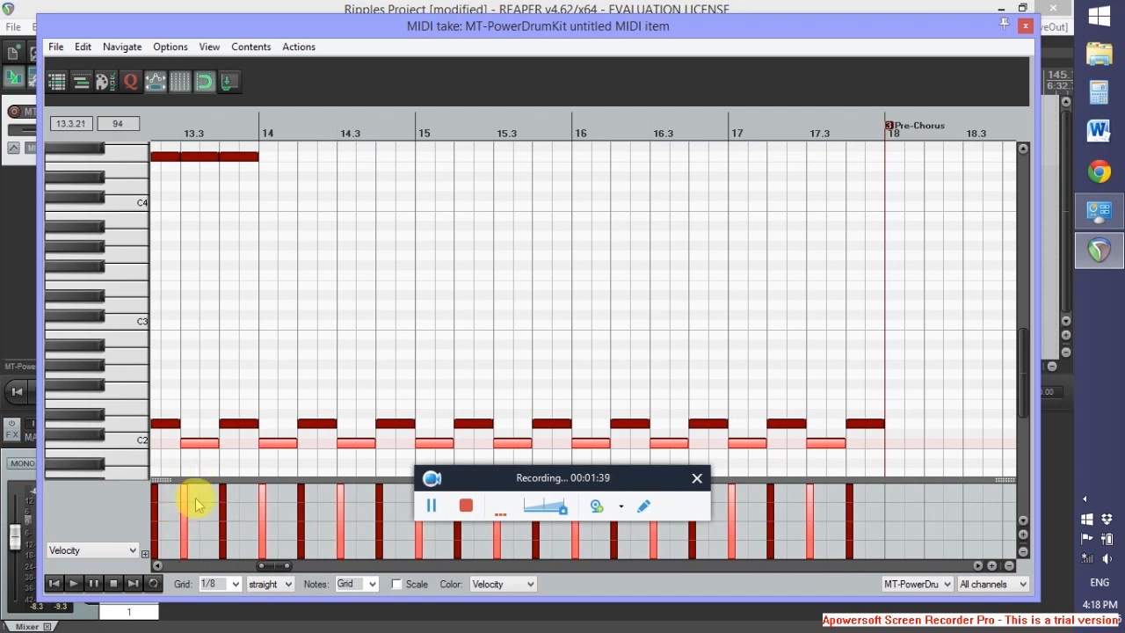
{"action": "left_click_drag", "start_coordinate": [287, 567], "coordinate": [251, 568]}
{"action": "left_click_drag", "start_coordinate": [300, 489], "coordinate": [305, 505]}
{"action": "key", "text": "space"}
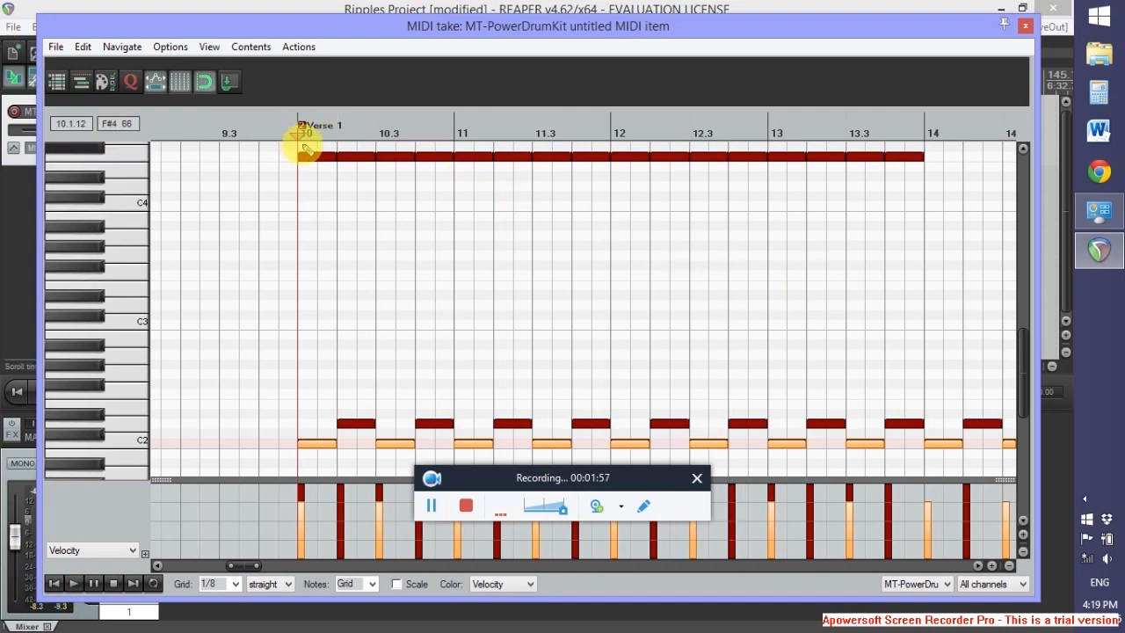
- Copy the F4 hits of measures 10 to 13 and paste them at measure 14 to fill Verse 1
{"action": "mouse_move", "coordinate": [303, 146]}
{"action": "left_mouse_down"}
{"action": "mouse_move", "coordinate": [908, 167]}
{"action": "mouse_move", "coordinate": [937, 179]}
{"action": "left_mouse_up"}
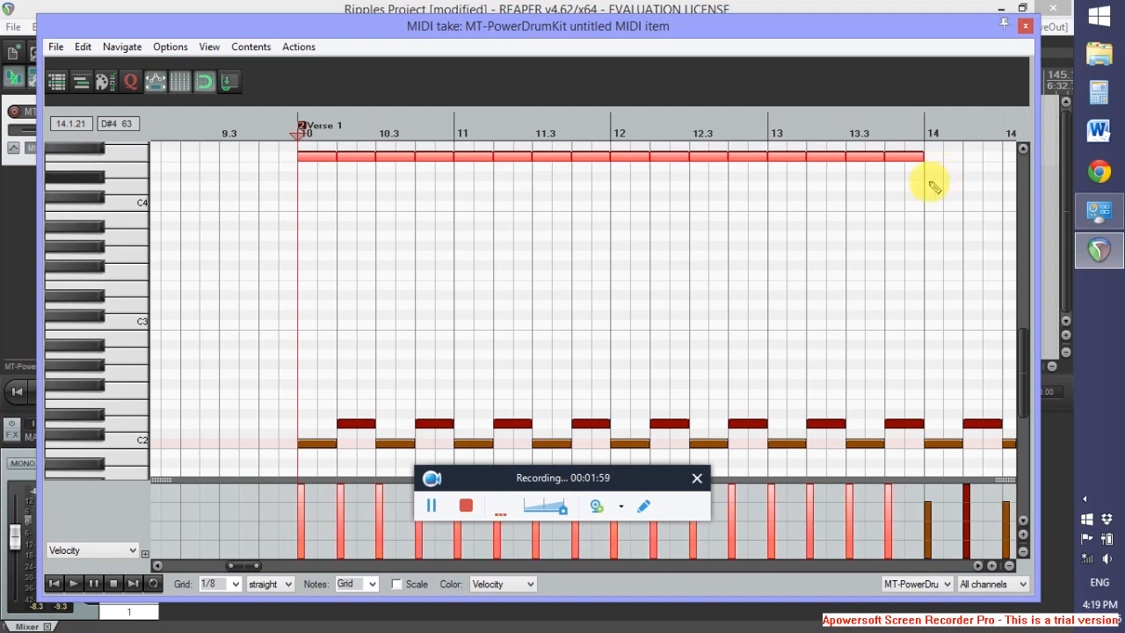
{"action": "left_click", "coordinate": [926, 117]}
{"action": "key", "text": "ctrl+v"}
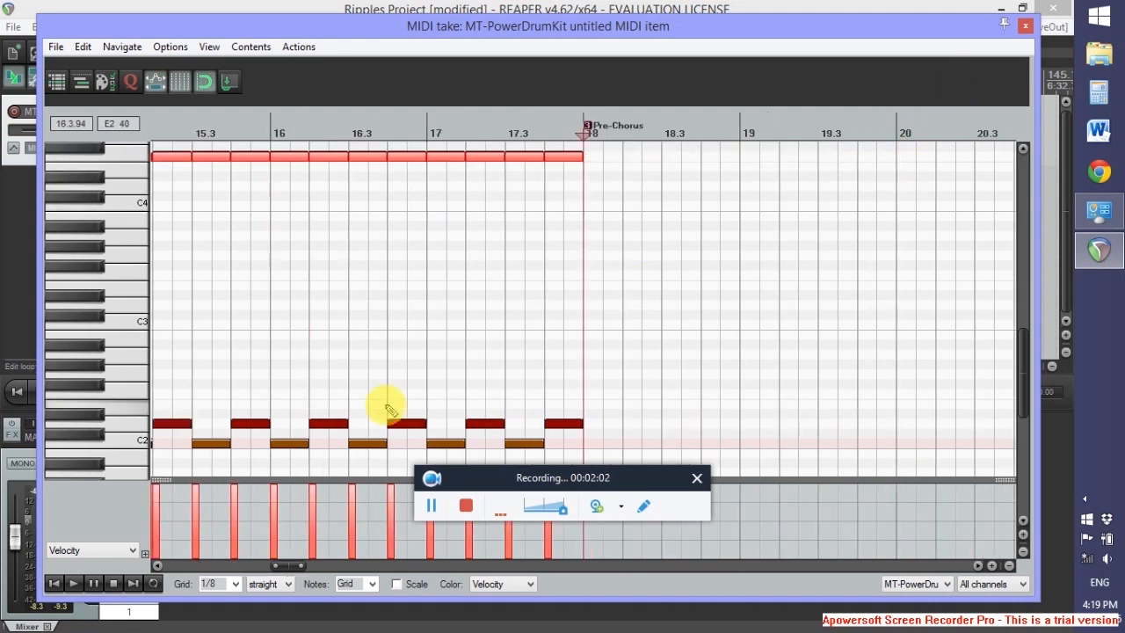
{"action": "left_click_drag", "start_coordinate": [324, 565], "coordinate": [251, 566]}
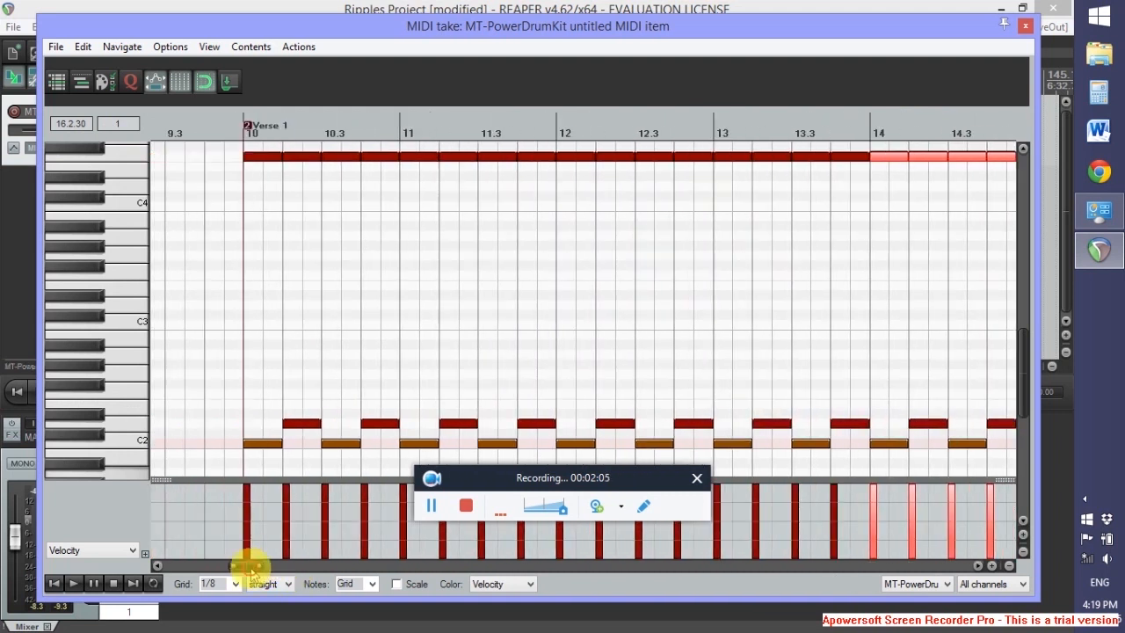
{"action": "scroll", "coordinate": [565, 248], "scroll_direction": "down", "scroll_amount": 4}
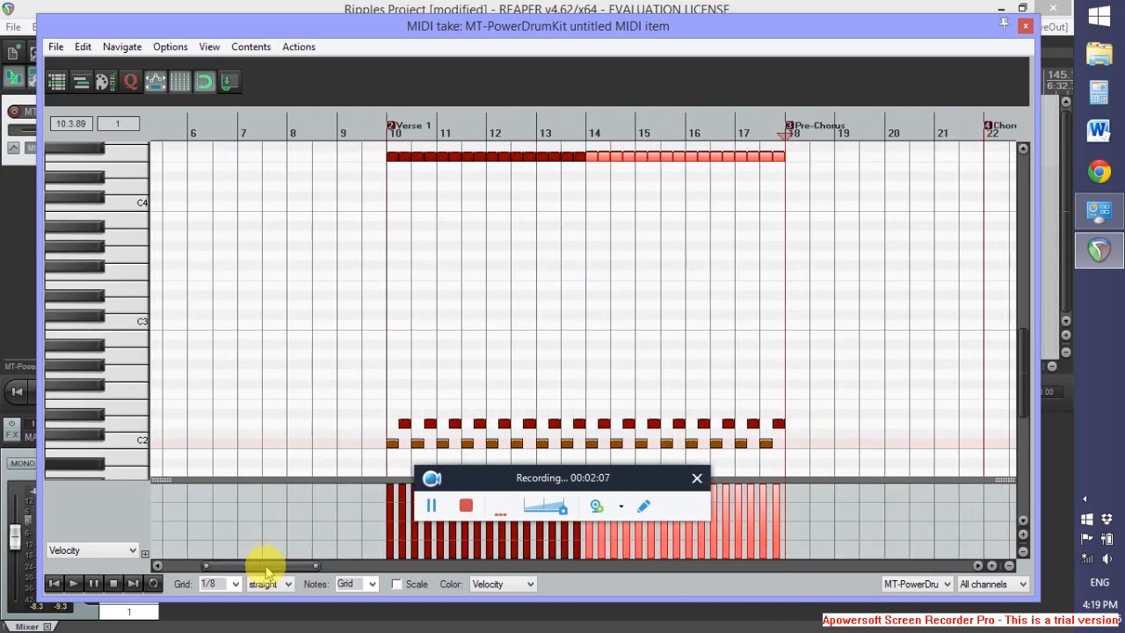
- Copy all the Verse 1 drum notes of measures 10 to 17 and paste them at the Verse2 marker, measure 37
{"action": "left_click_drag", "start_coordinate": [506, 480], "coordinate": [705, 607]}
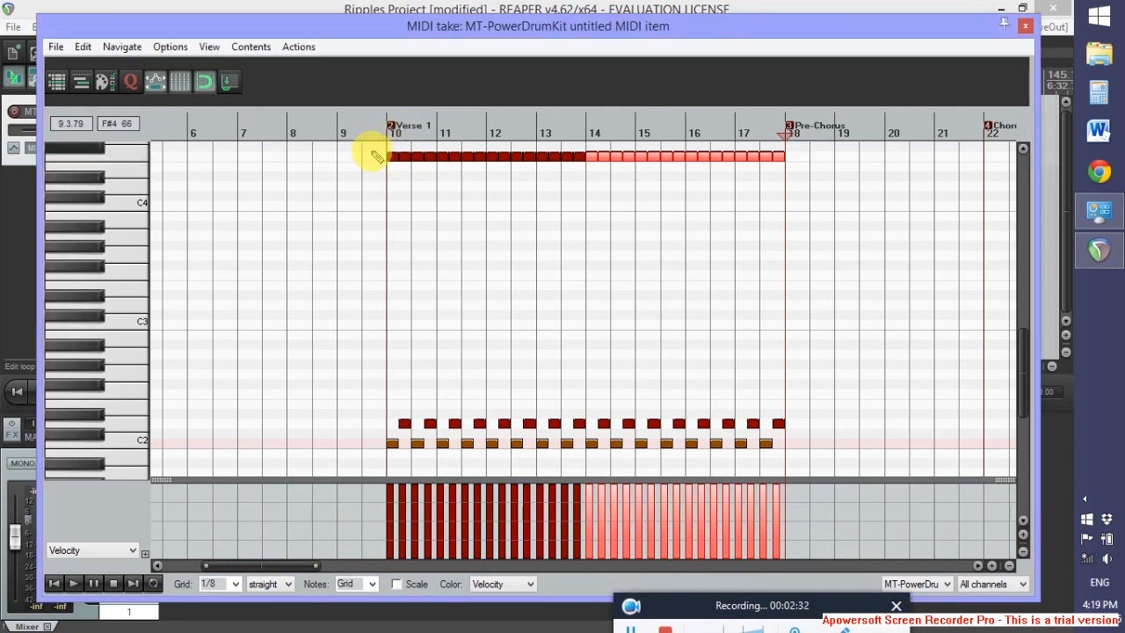
{"action": "left_click_drag", "start_coordinate": [373, 149], "coordinate": [805, 471]}
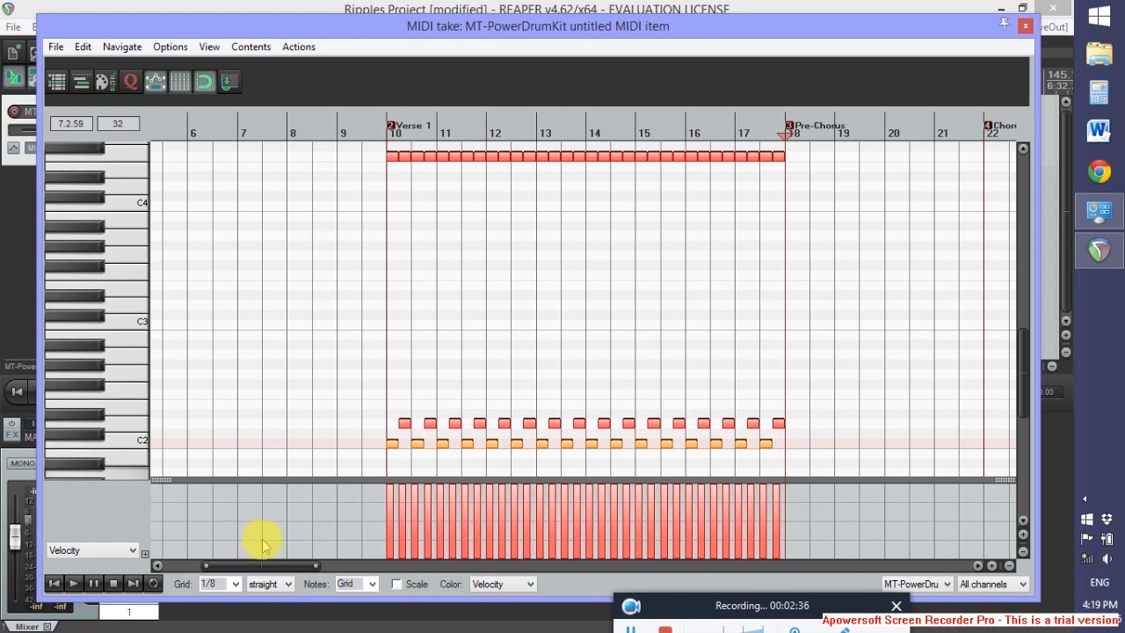
{"action": "left_click_drag", "start_coordinate": [267, 567], "coordinate": [448, 584]}
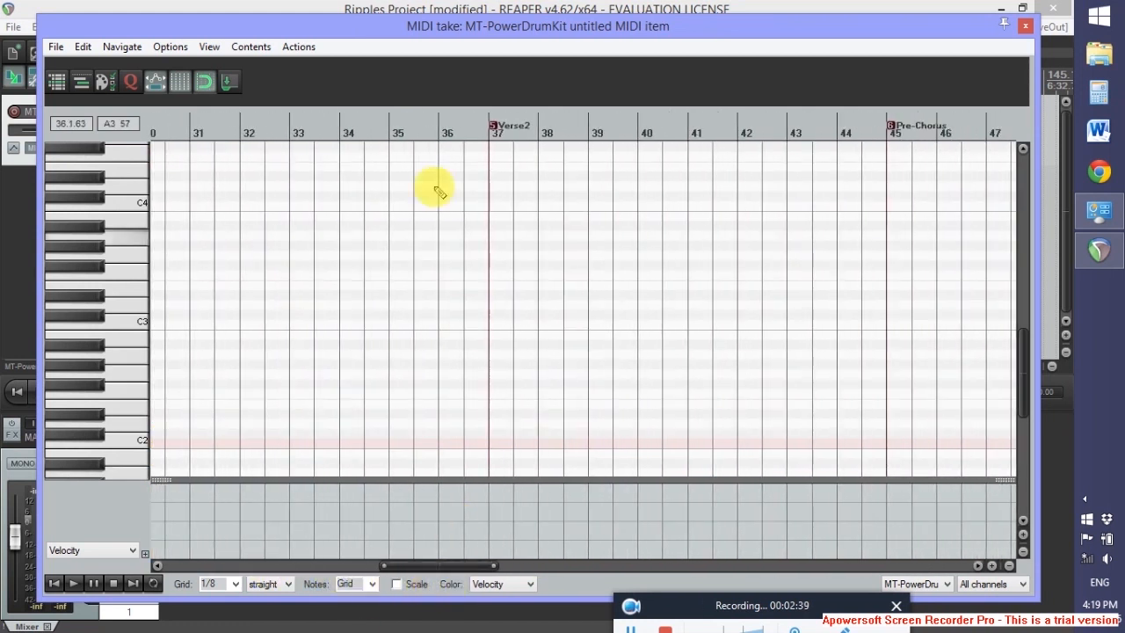
{"action": "left_click", "coordinate": [486, 119]}
{"action": "key", "text": "ctrl+v"}
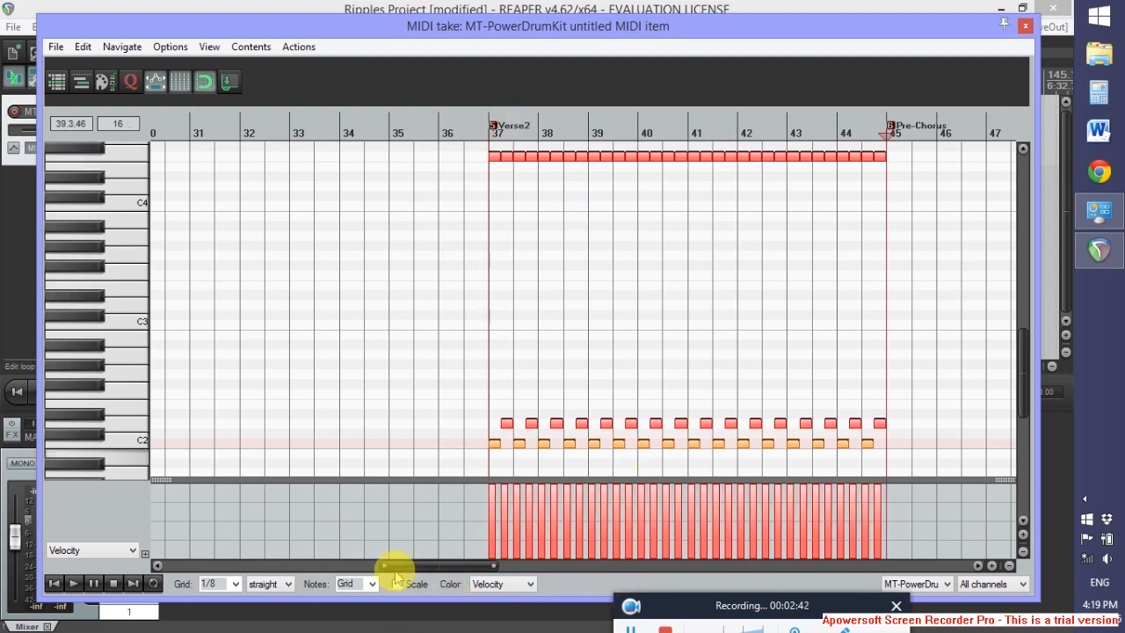
- Copy the kicks and snares of measures 16 and 17 and paste them at the Pre-Chorus marker, measure 18
{"action": "left_click_drag", "start_coordinate": [409, 573], "coordinate": [274, 566]}
{"action": "scroll", "coordinate": [354, 448], "scroll_direction": "down", "scroll_amount": 3}
{"action": "scroll", "coordinate": [354, 448], "scroll_direction": "down", "scroll_amount": 2}
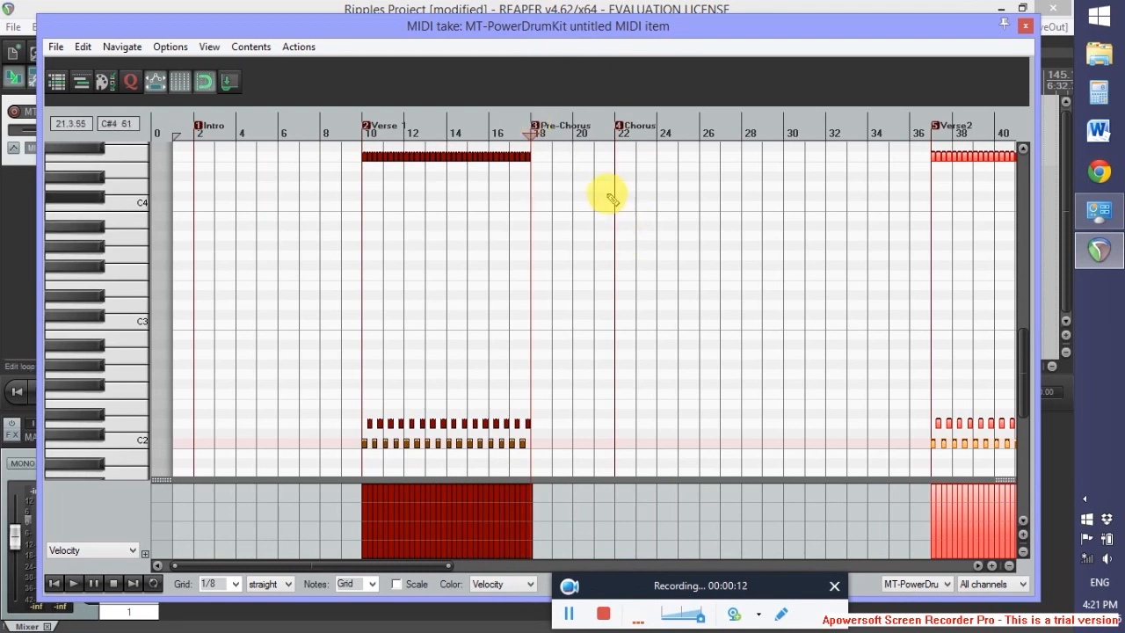
{"action": "scroll", "coordinate": [624, 218], "scroll_direction": "up", "scroll_amount": 2}
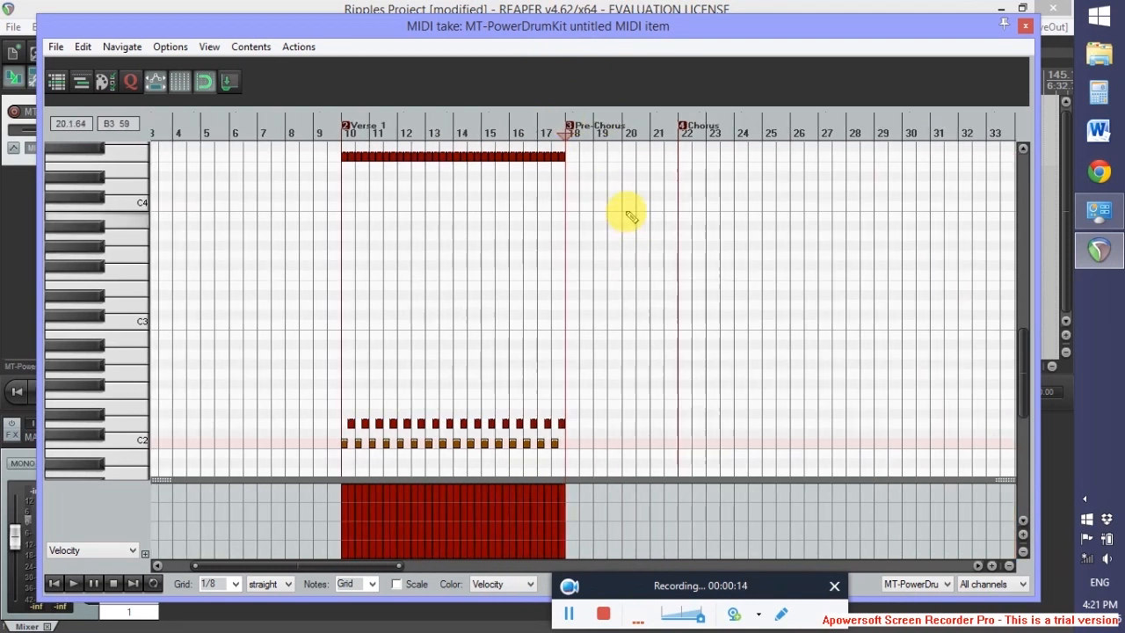
{"action": "scroll", "coordinate": [626, 216], "scroll_direction": "up", "scroll_amount": 2}
{"action": "scroll", "coordinate": [624, 228], "scroll_direction": "up", "scroll_amount": 2}
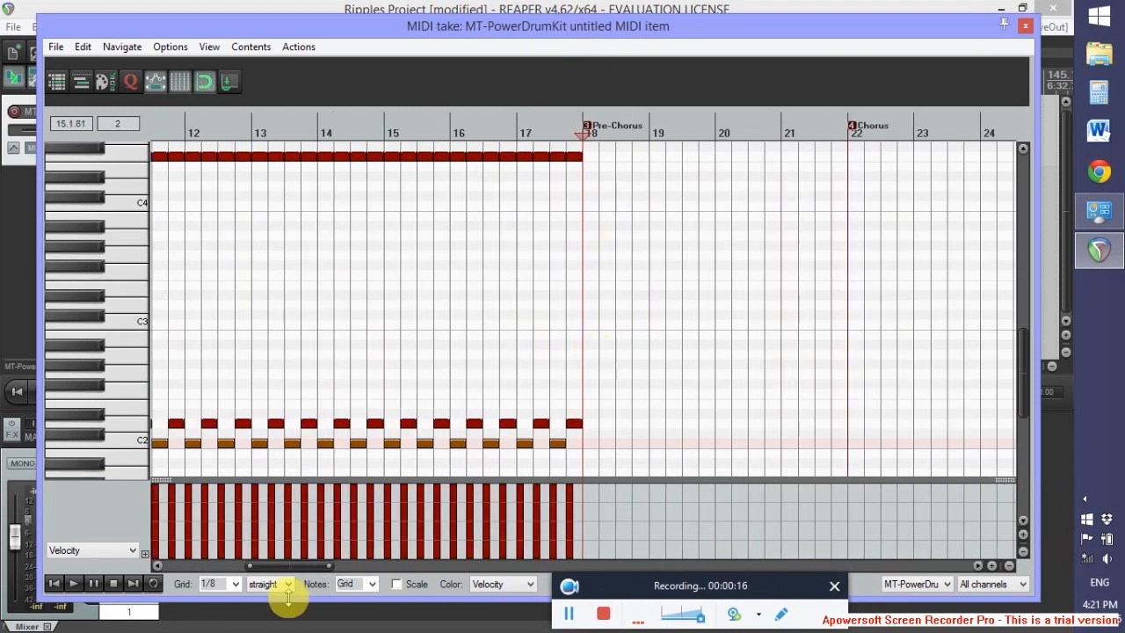
{"action": "mouse_move", "coordinate": [277, 565]}
{"action": "left_mouse_down"}
{"action": "mouse_move", "coordinate": [301, 571]}
{"action": "mouse_move", "coordinate": [233, 572]}
{"action": "mouse_move", "coordinate": [272, 572]}
{"action": "left_mouse_up"}
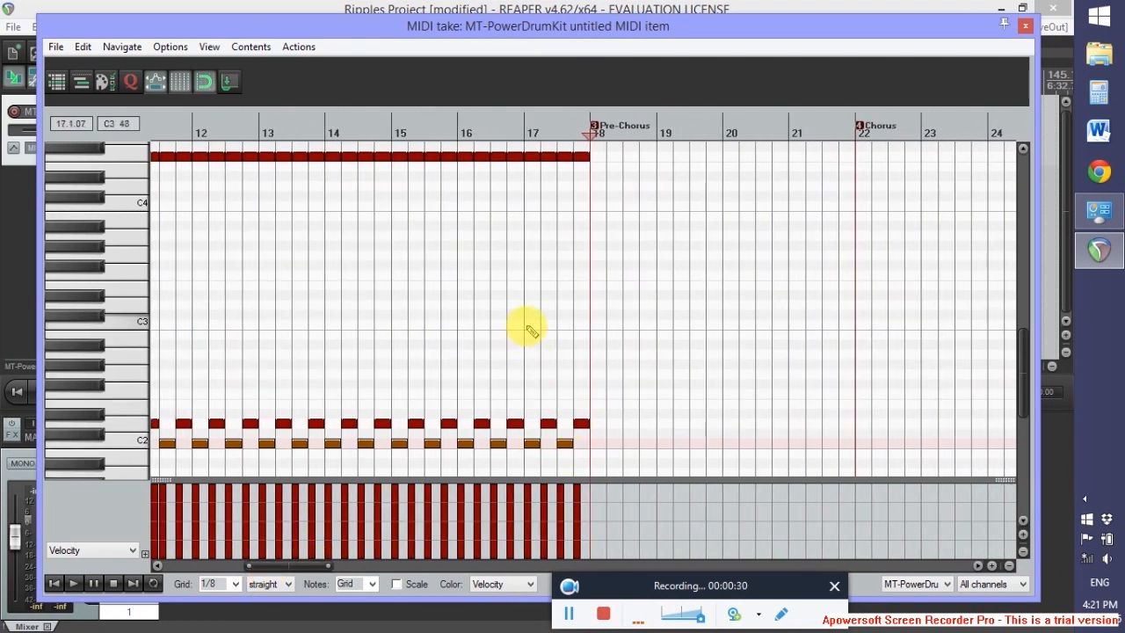
{"action": "left_click_drag", "start_coordinate": [458, 401], "coordinate": [594, 479]}
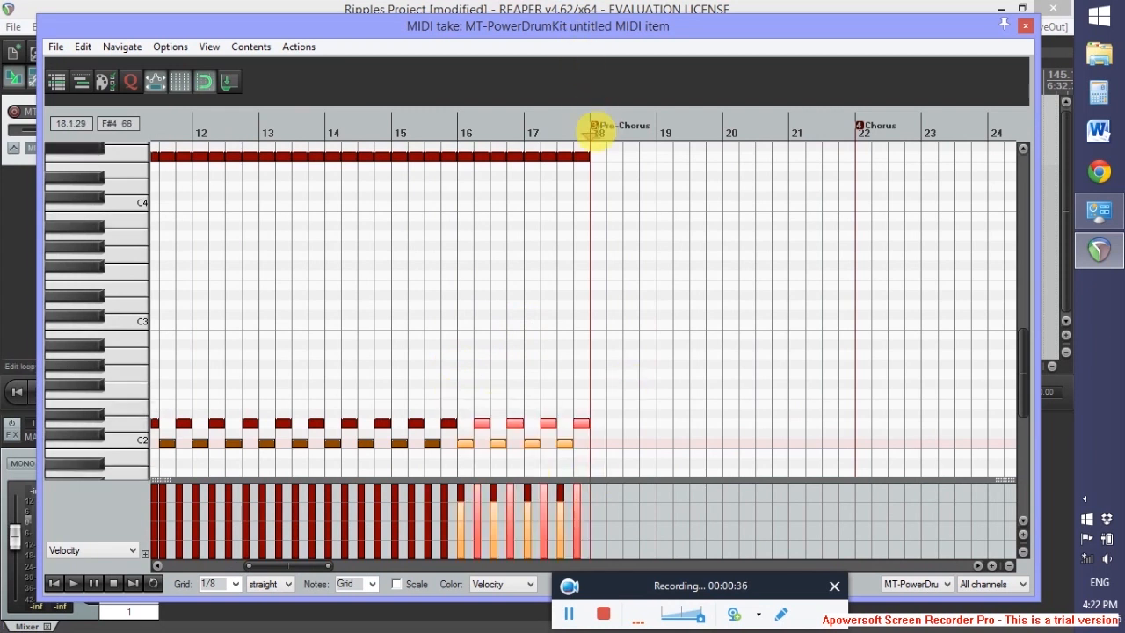
{"action": "key", "text": "ctrl+v"}
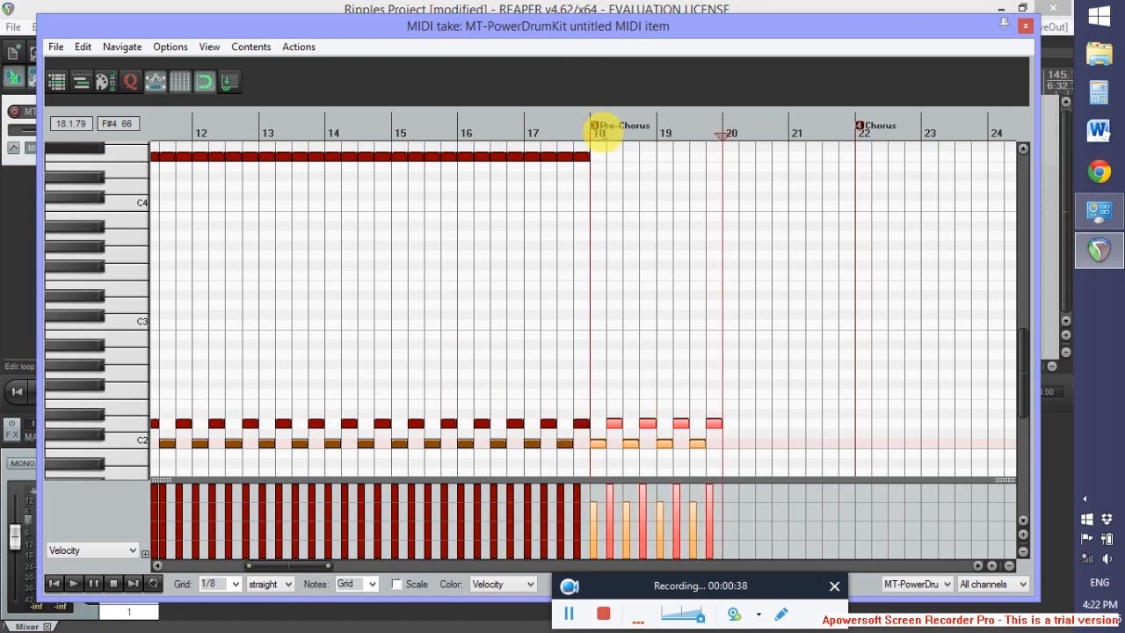
- Paste the kick and snare pattern once more at measure 20 to fill the Pre-Chorus up to the Chorus marker
{"action": "key", "text": "ctrl+v"}
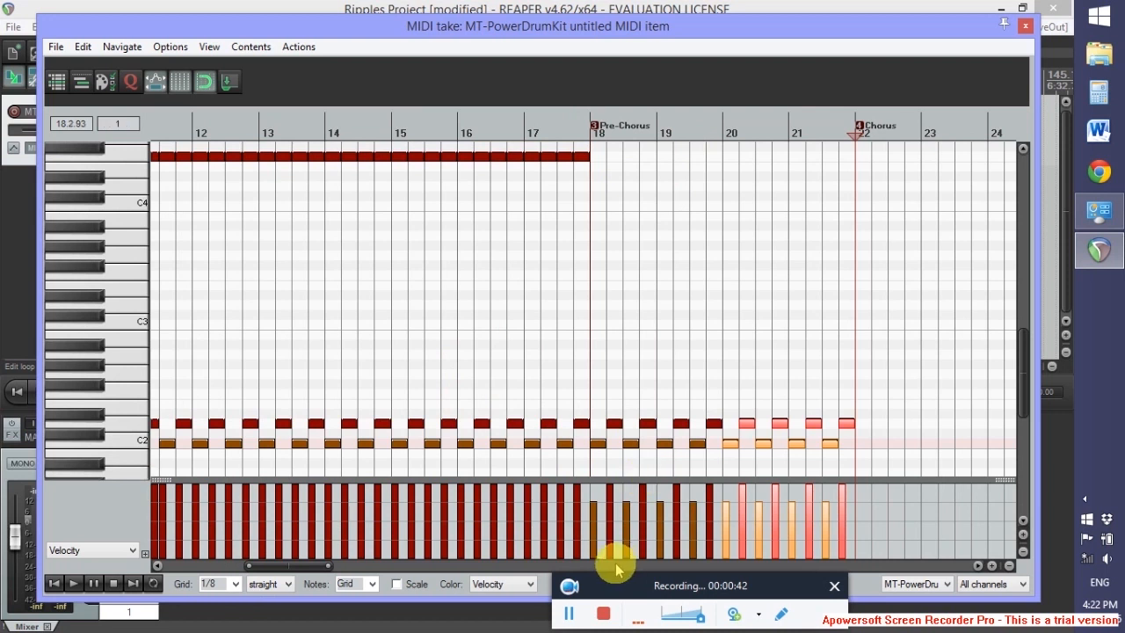
{"action": "left_click_drag", "start_coordinate": [811, 26], "coordinate": [802, 12]}
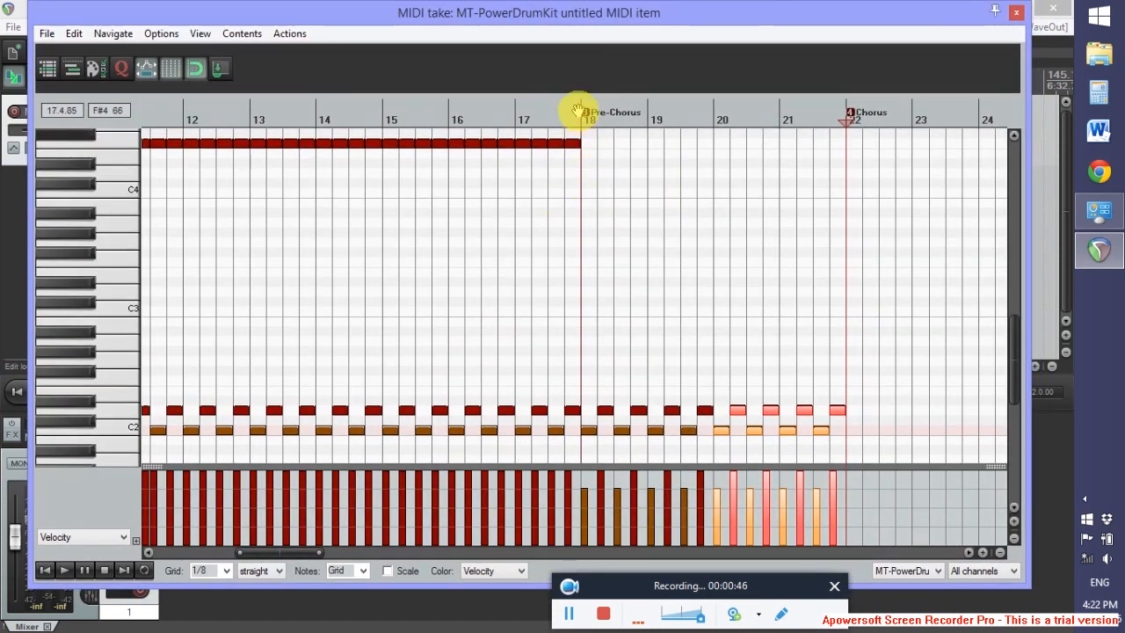
- Draw four consecutive A3 hits in measure 18 from the Pre-Chorus marker, switching the grid to 1/4 before the last one
{"action": "left_click", "coordinate": [116, 179]}
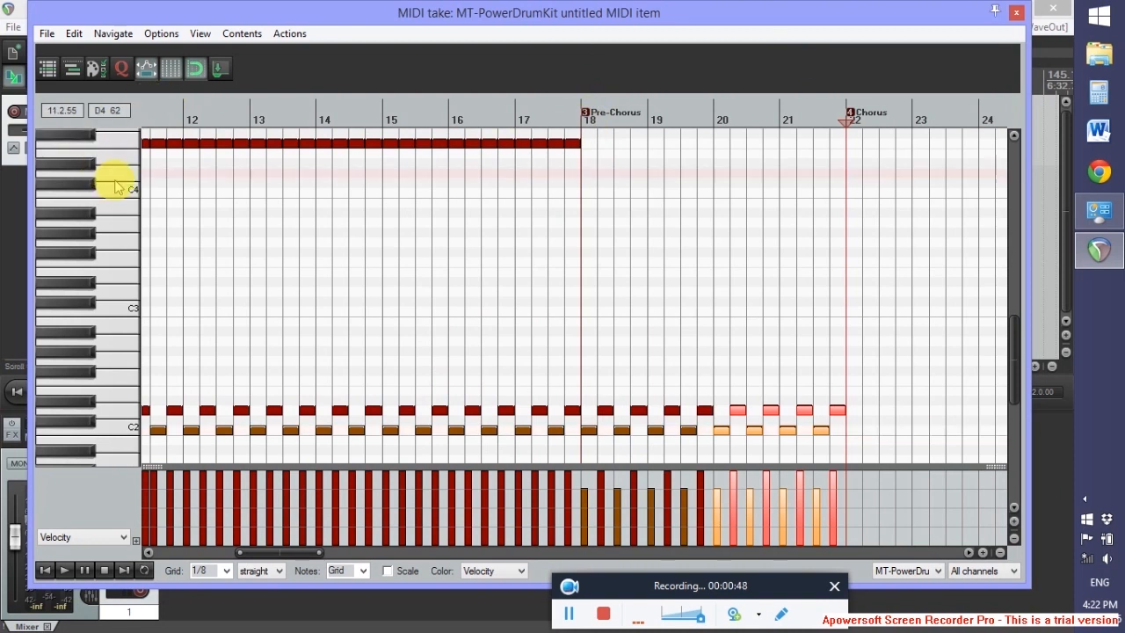
{"action": "left_click", "coordinate": [115, 191]}
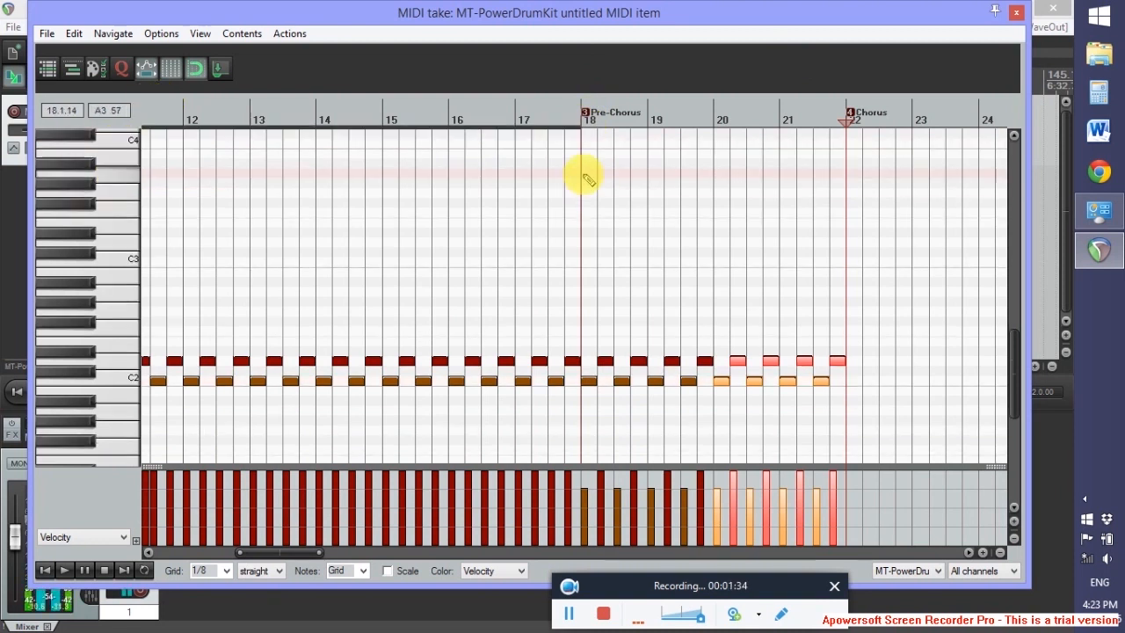
{"action": "left_click", "coordinate": [585, 171]}
{"action": "left_click_drag", "start_coordinate": [591, 171], "coordinate": [597, 170]}
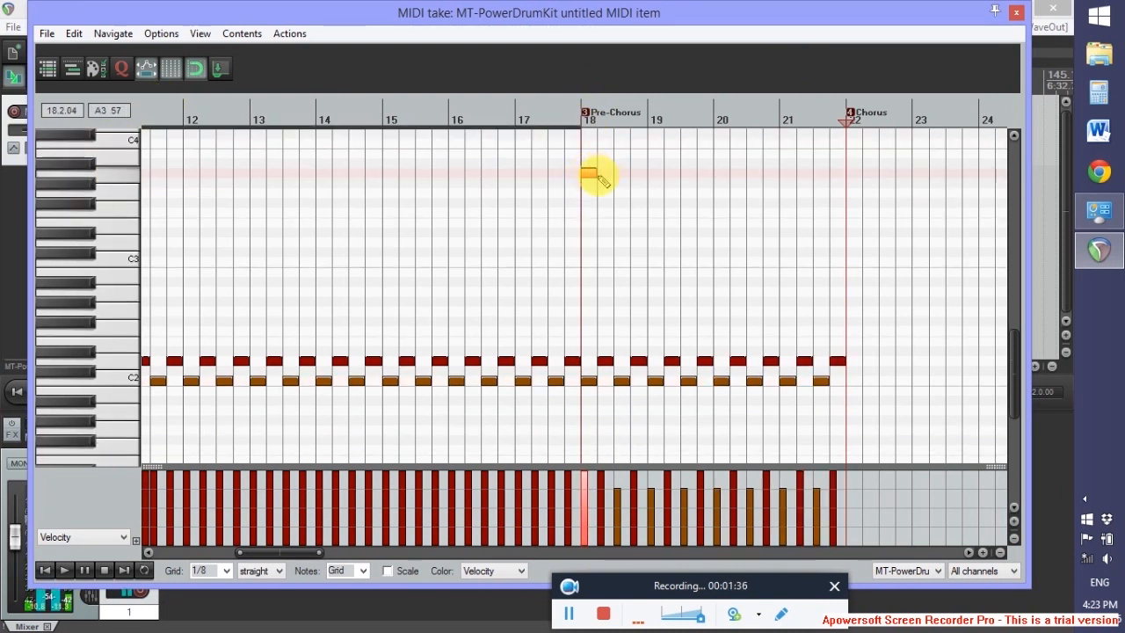
{"action": "left_click", "coordinate": [602, 173]}
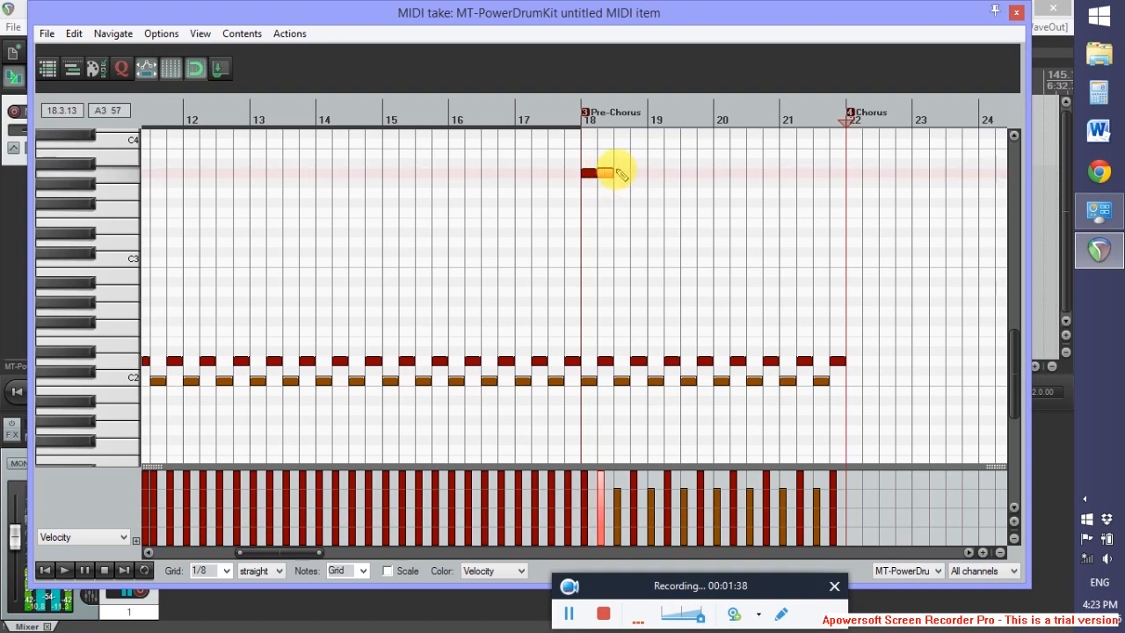
{"action": "left_click", "coordinate": [621, 173]}
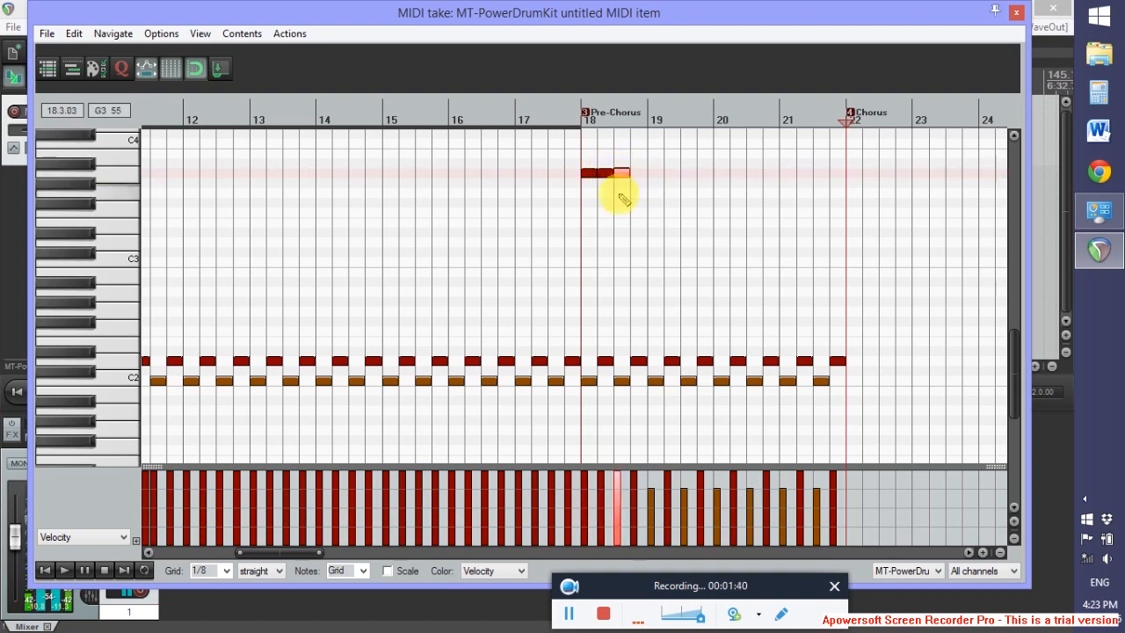
{"action": "left_click", "coordinate": [220, 570]}
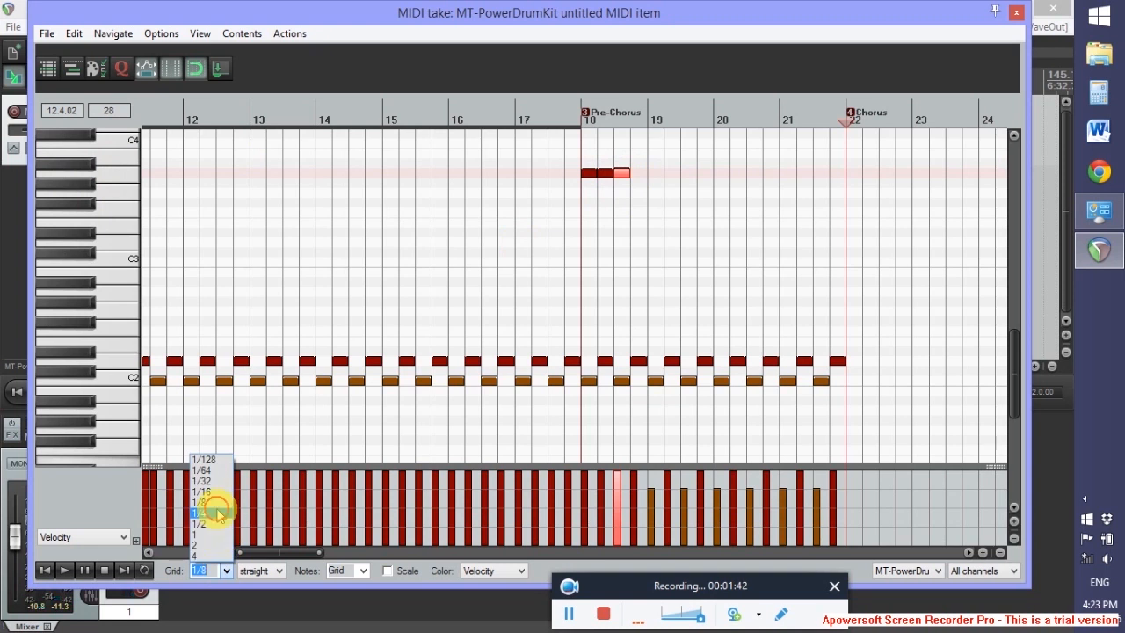
{"action": "left_click", "coordinate": [210, 512]}
{"action": "left_click", "coordinate": [637, 173]}
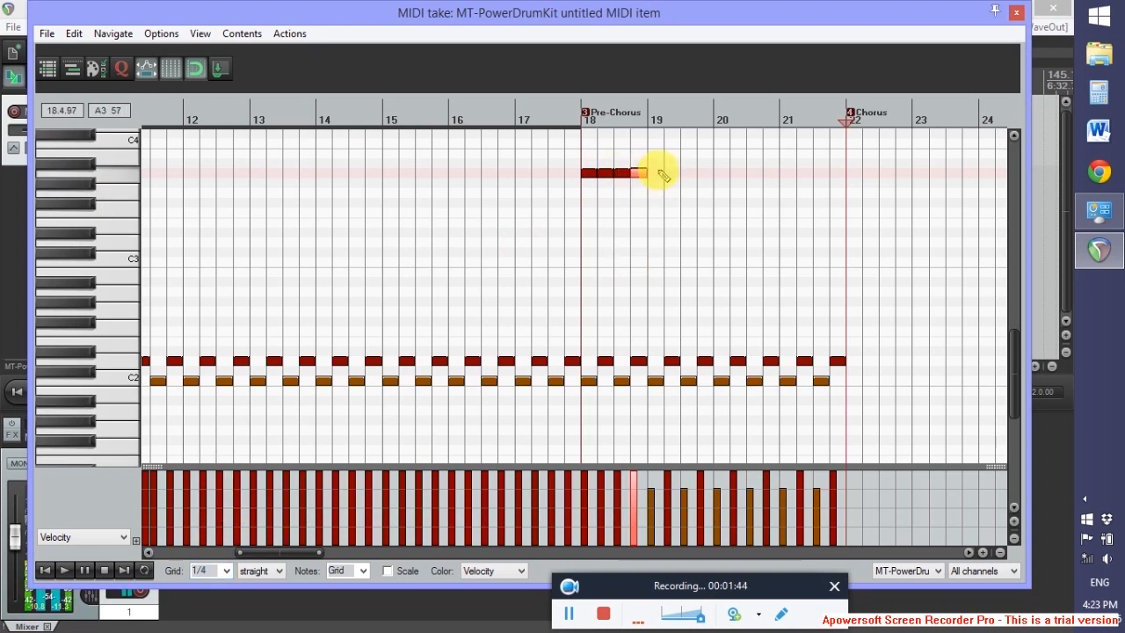
- Copy the four A3 hits of measure 18 and paste them into measures 19, 20 and 21
{"action": "left_click_drag", "start_coordinate": [582, 155], "coordinate": [657, 183]}
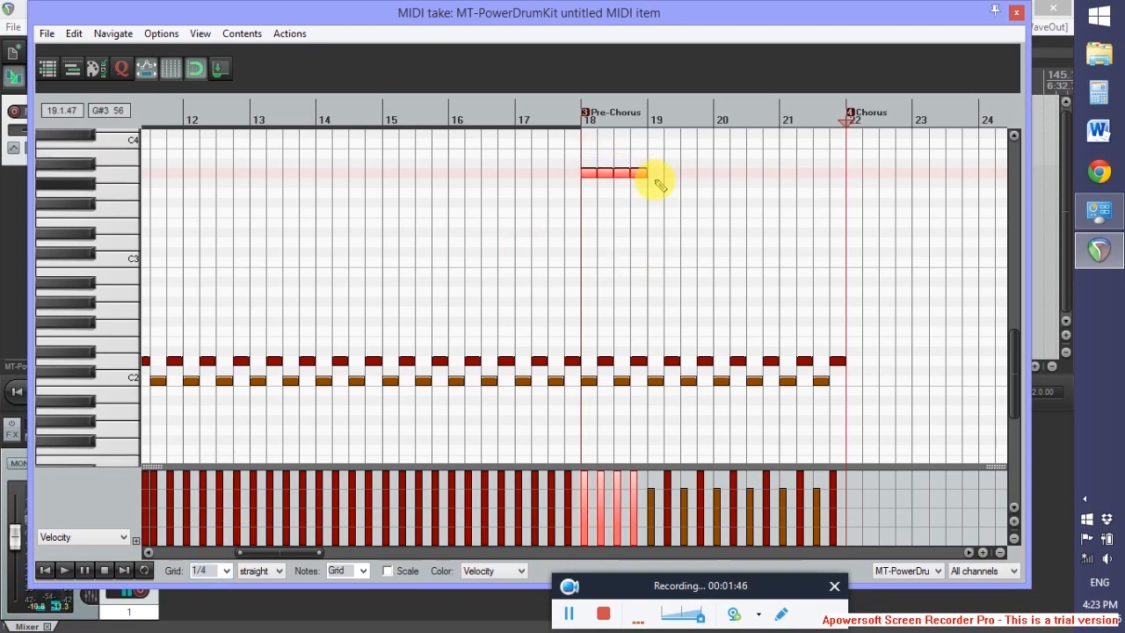
{"action": "left_click", "coordinate": [647, 99]}
{"action": "key", "text": "ctrl+v"}
{"action": "key", "text": "ctrl+v"}
{"action": "key", "text": "ctrl+v"}
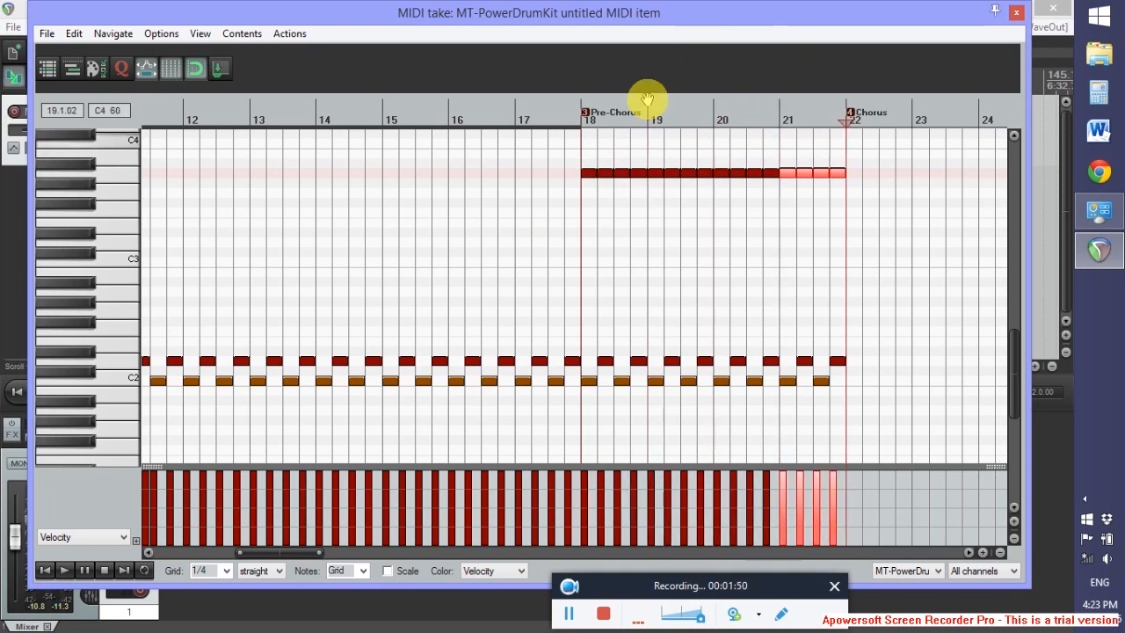
- Play back the Pre-Chorus drums from measure 18
{"action": "left_click", "coordinate": [584, 108]}
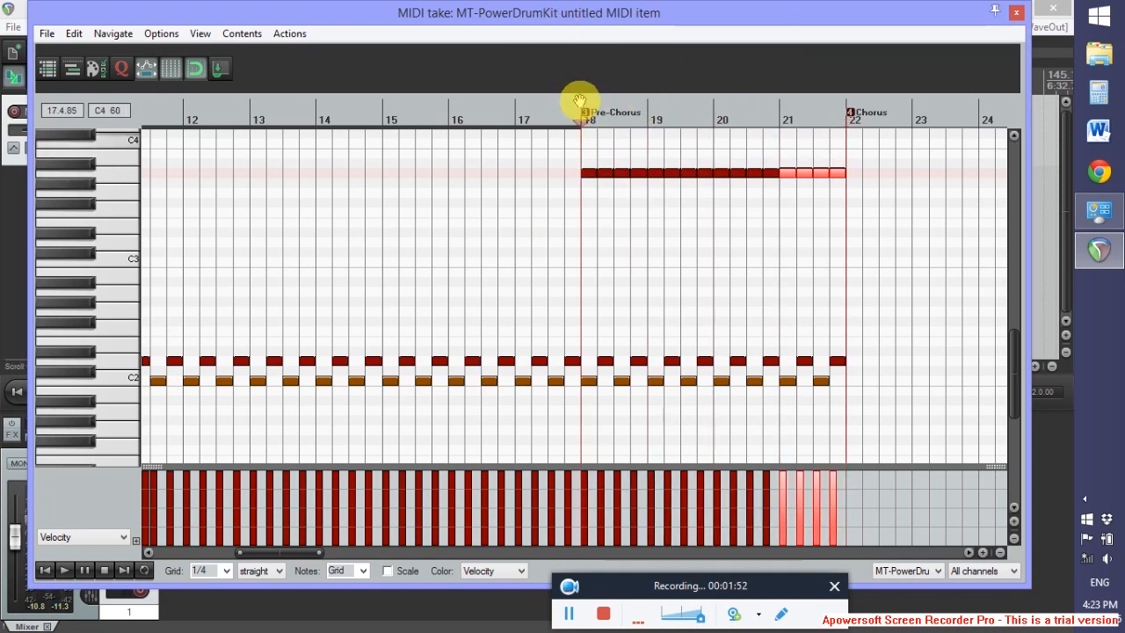
{"action": "key", "text": "space"}
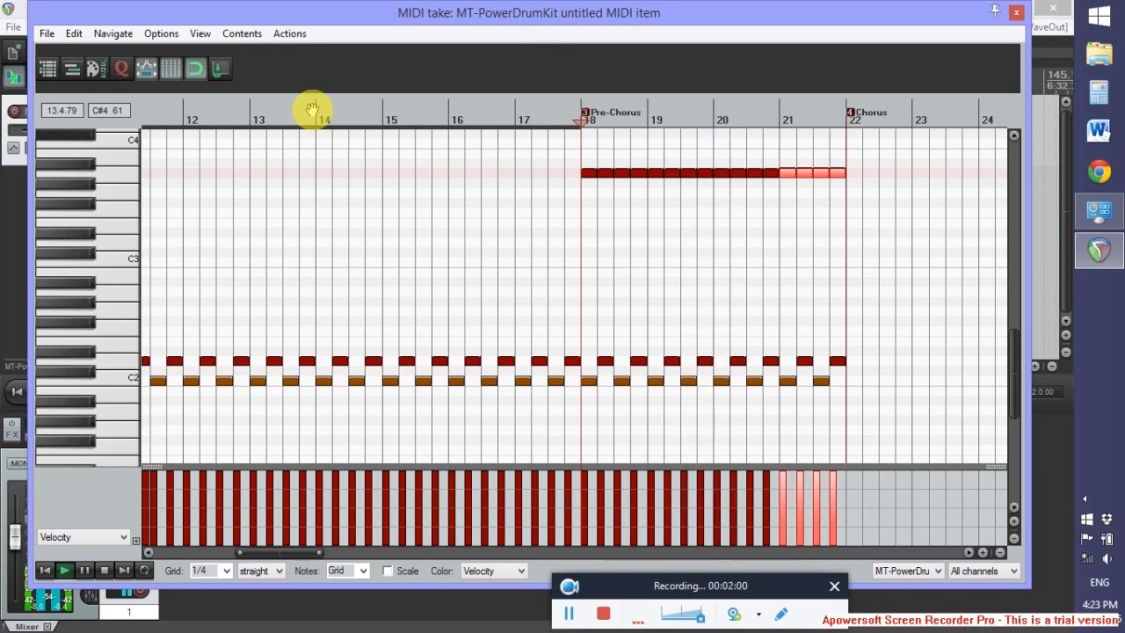
{"action": "key", "text": "space"}
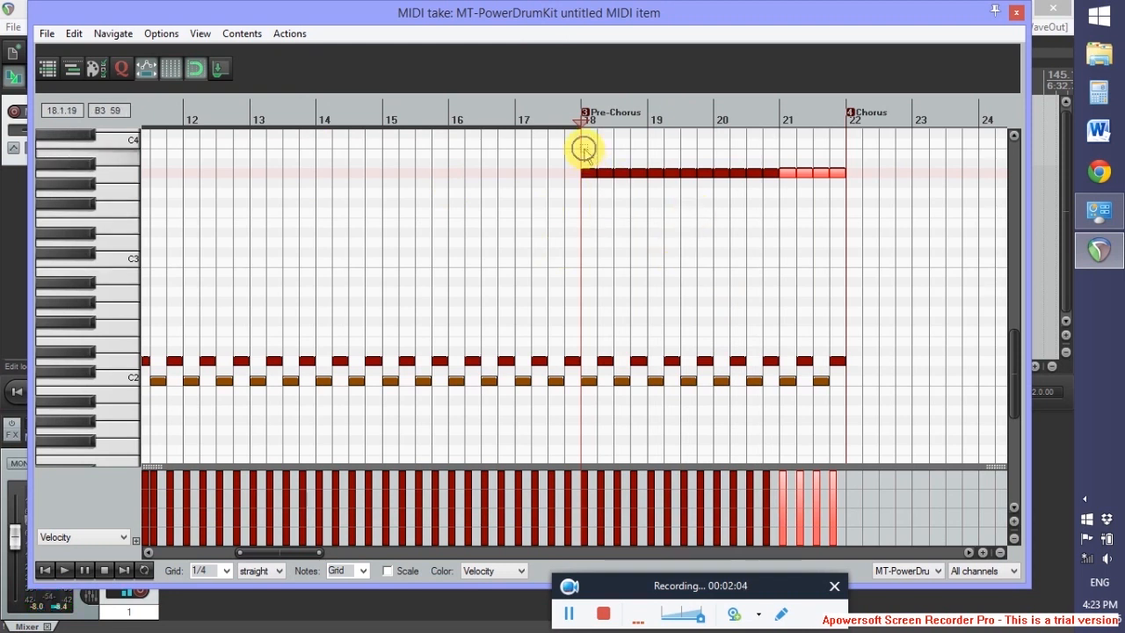
- Copy all the Pre-Chorus drum notes of measures 18 to 21 and paste them at the second Pre-Chorus marker, measure 45
{"action": "left_click_drag", "start_coordinate": [585, 147], "coordinate": [857, 430]}
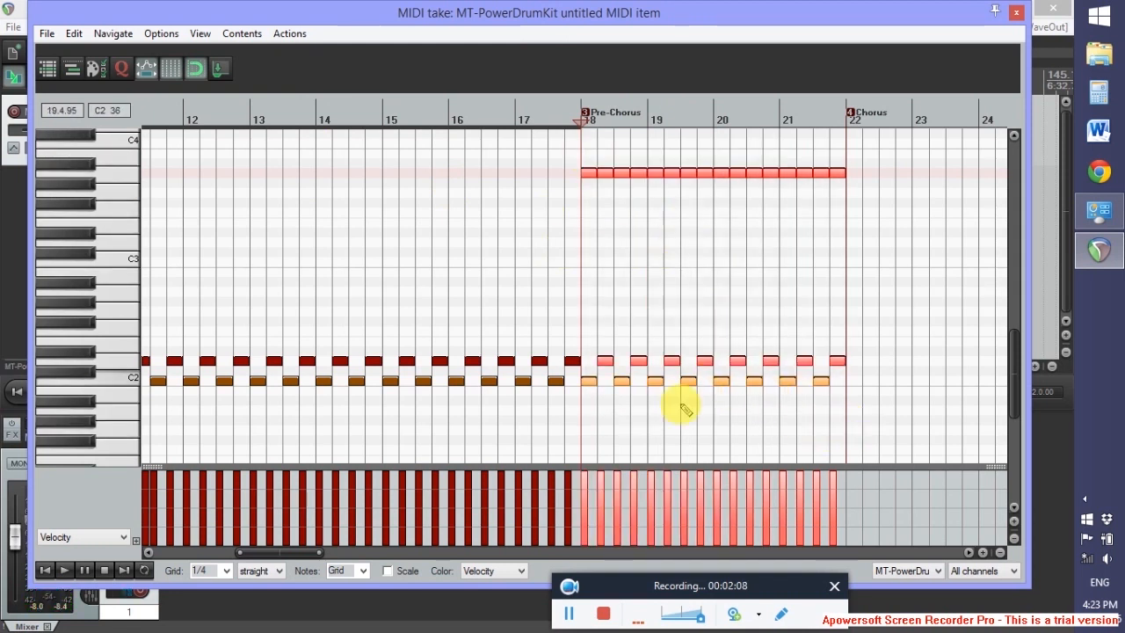
{"action": "left_click_drag", "start_coordinate": [259, 551], "coordinate": [470, 492]}
{"action": "left_click", "coordinate": [420, 101]}
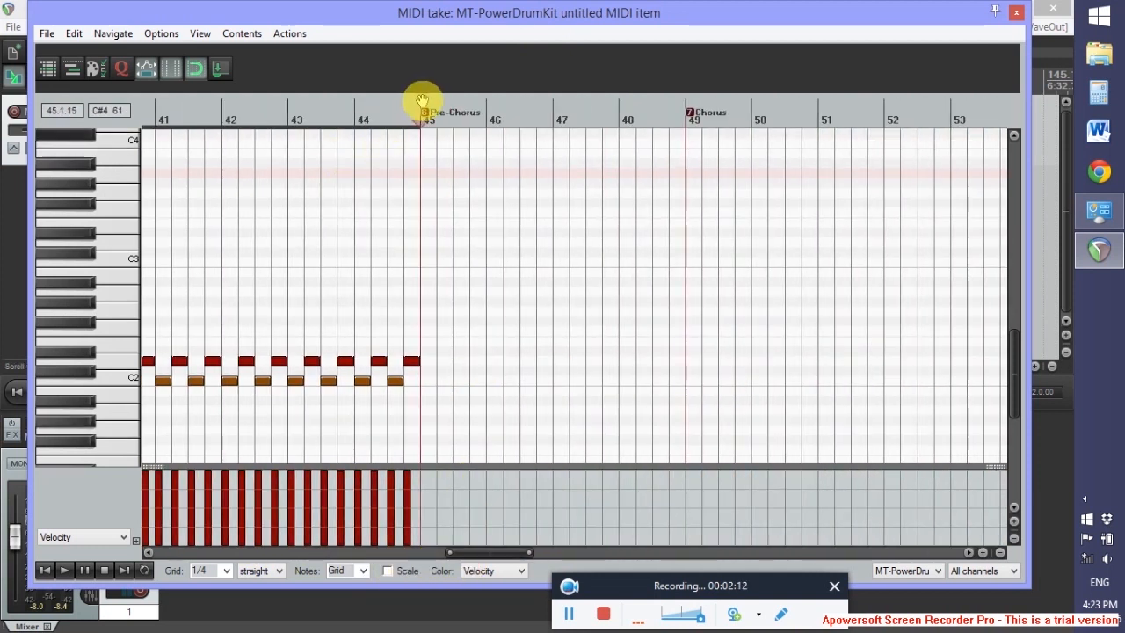
{"action": "key", "text": "ctrl+v"}
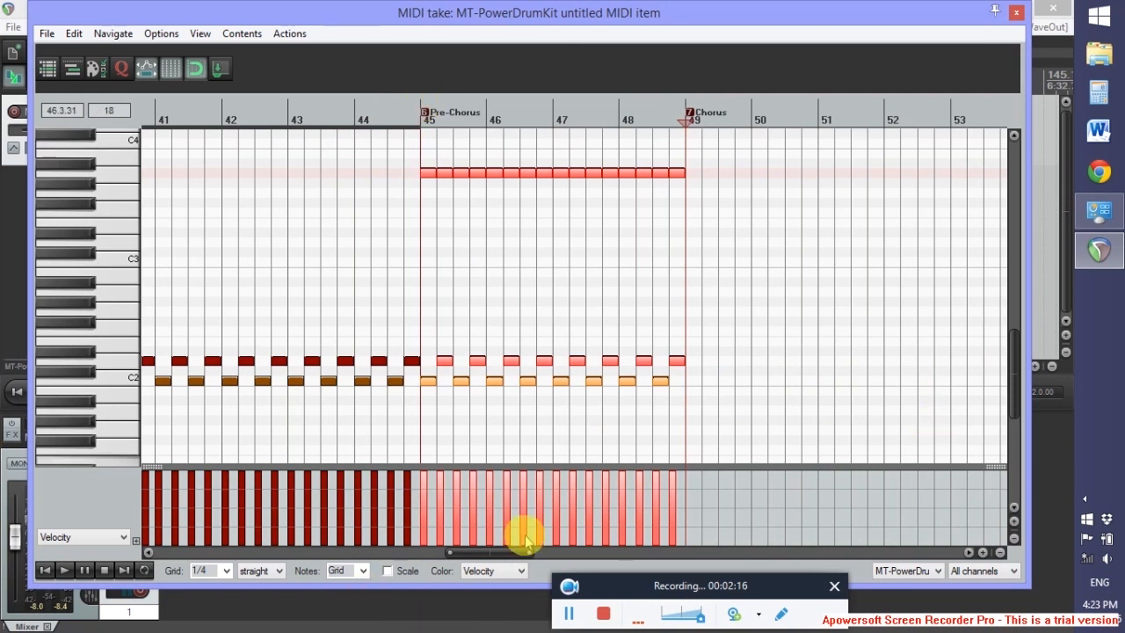
{"action": "left_click_drag", "start_coordinate": [489, 552], "coordinate": [328, 549]}
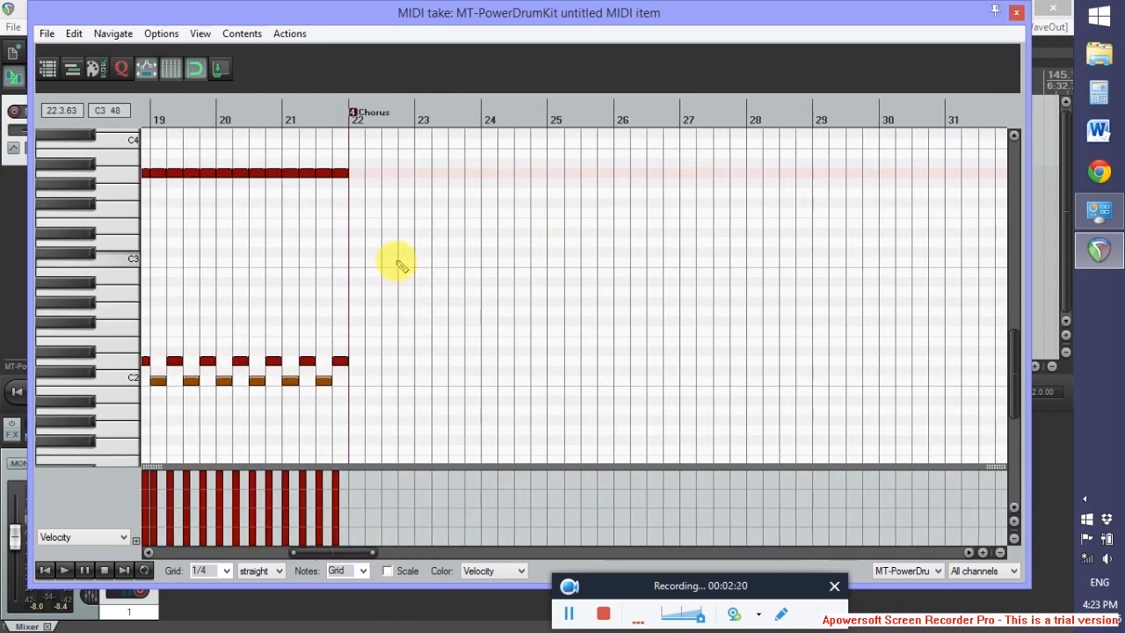
{"action": "scroll", "coordinate": [397, 263], "scroll_direction": "down", "scroll_amount": 6}
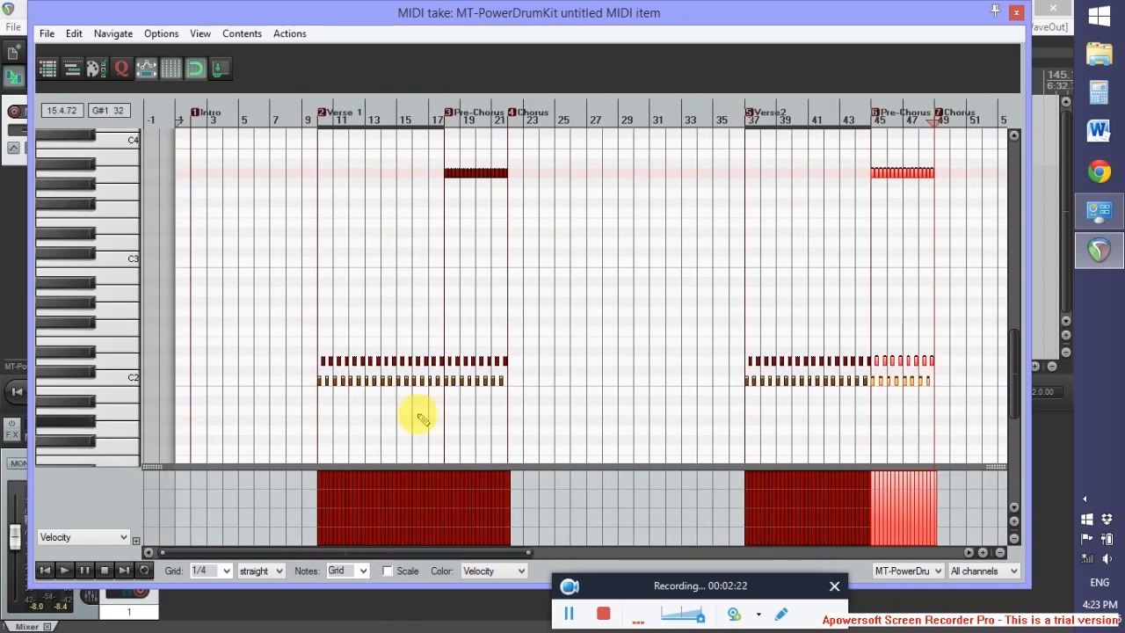
{"action": "scroll", "coordinate": [421, 420], "scroll_direction": "up", "scroll_amount": 3}
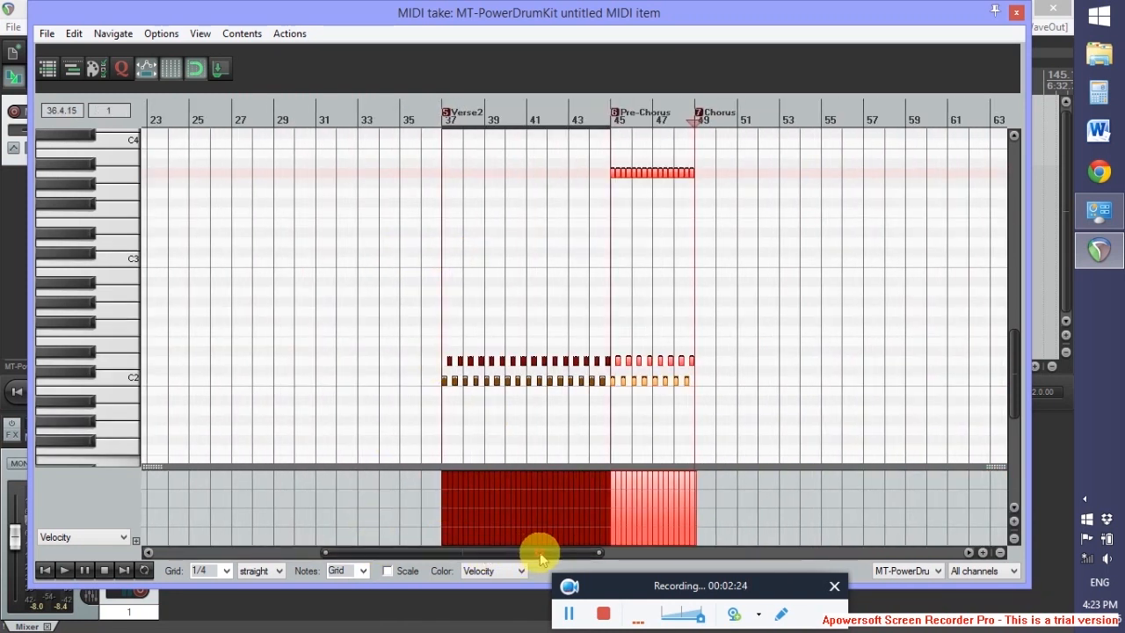
{"action": "left_click_drag", "start_coordinate": [540, 556], "coordinate": [661, 567]}
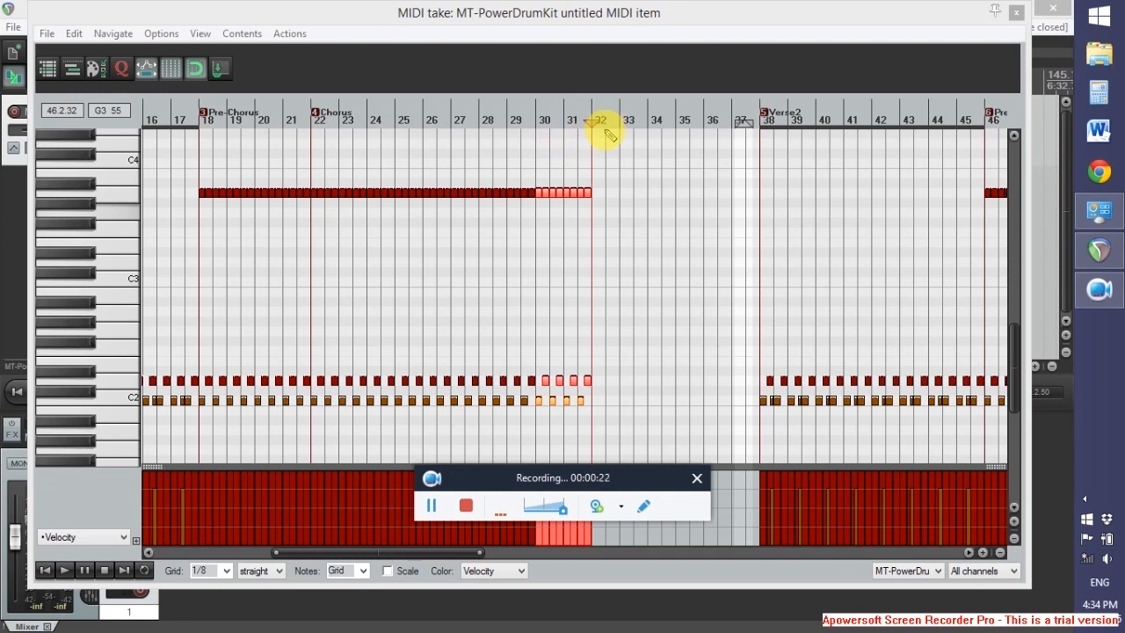
- Paste the two-measure Chorus drum pattern three times from measure 32 to fill the gap up to the Verse2 marker
{"action": "left_click_drag", "start_coordinate": [593, 119], "coordinate": [595, 122]}
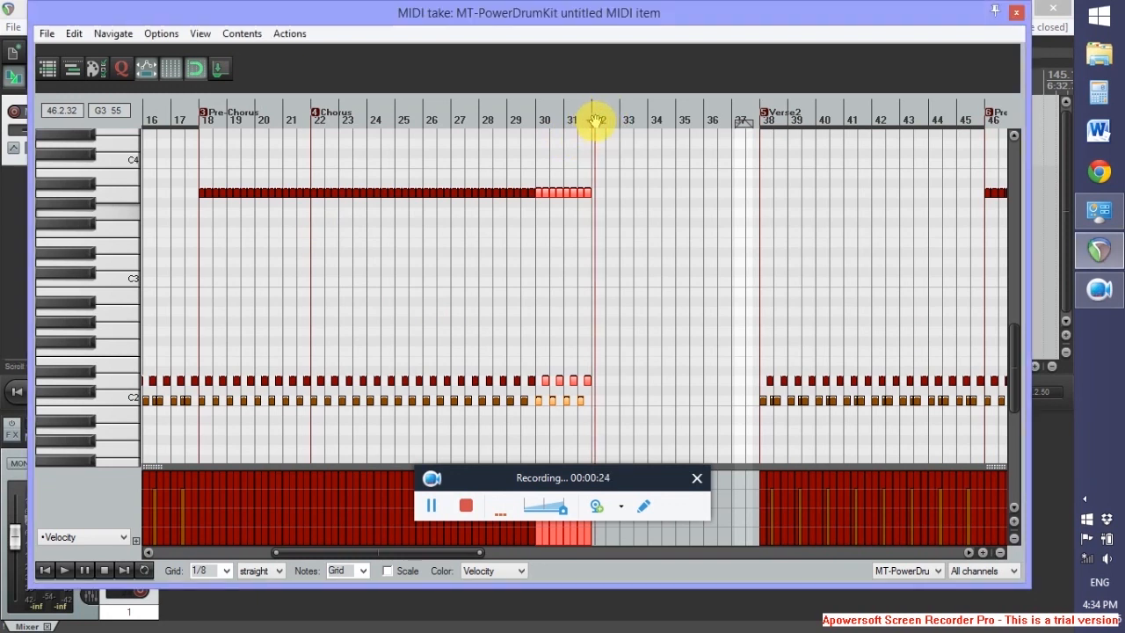
{"action": "left_click", "coordinate": [594, 123]}
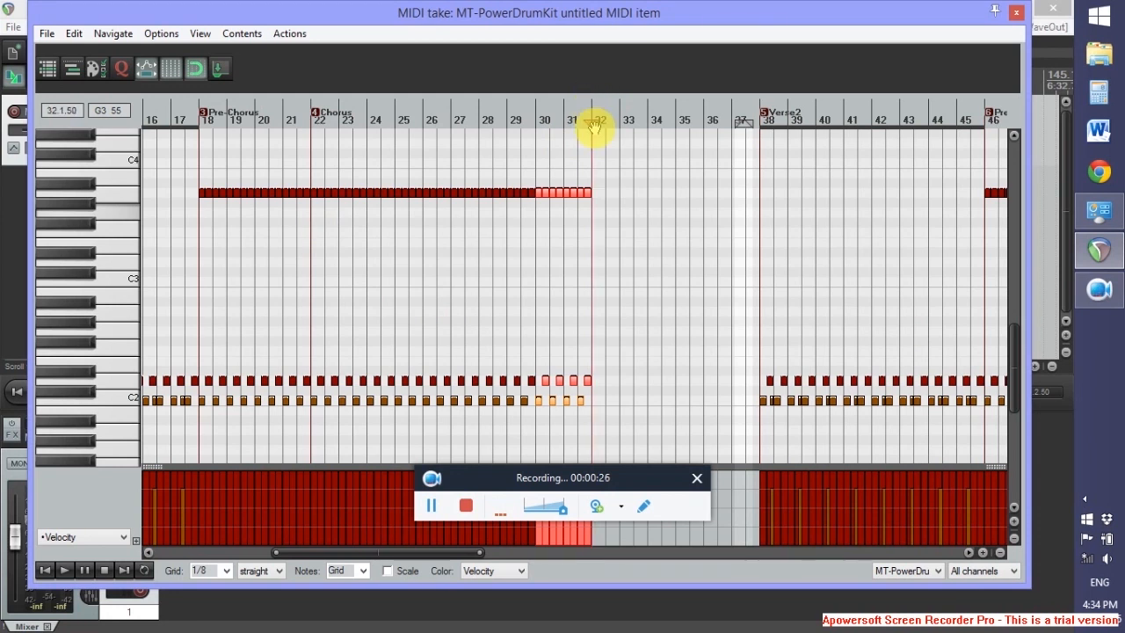
{"action": "key", "text": "ctrl+v"}
{"action": "key", "text": "ctrl+v"}
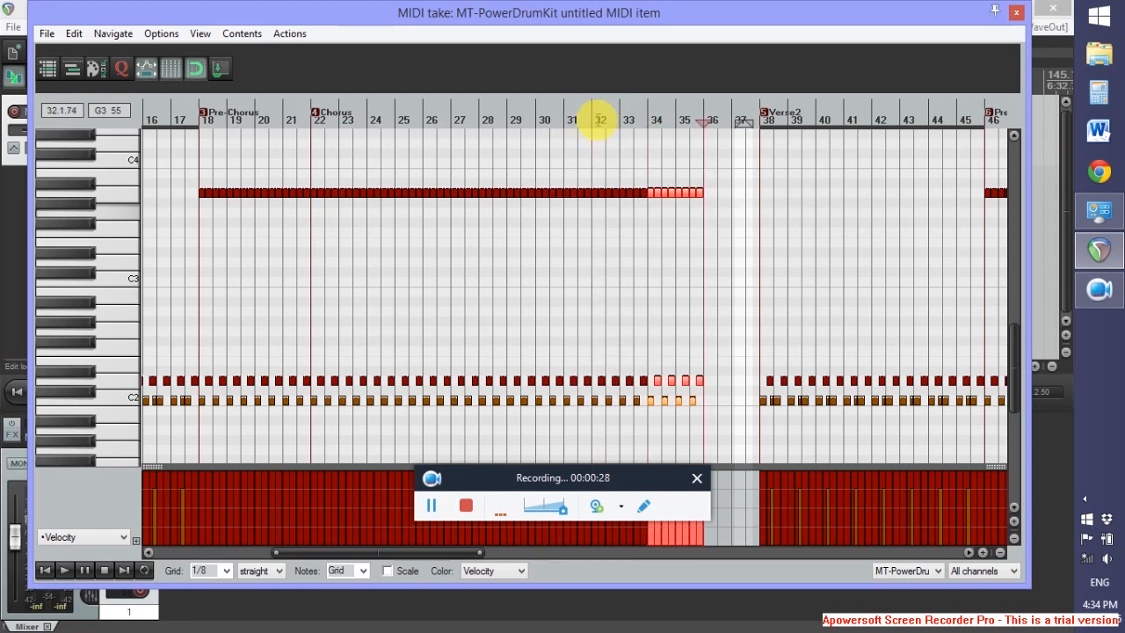
{"action": "key", "text": "ctrl+v"}
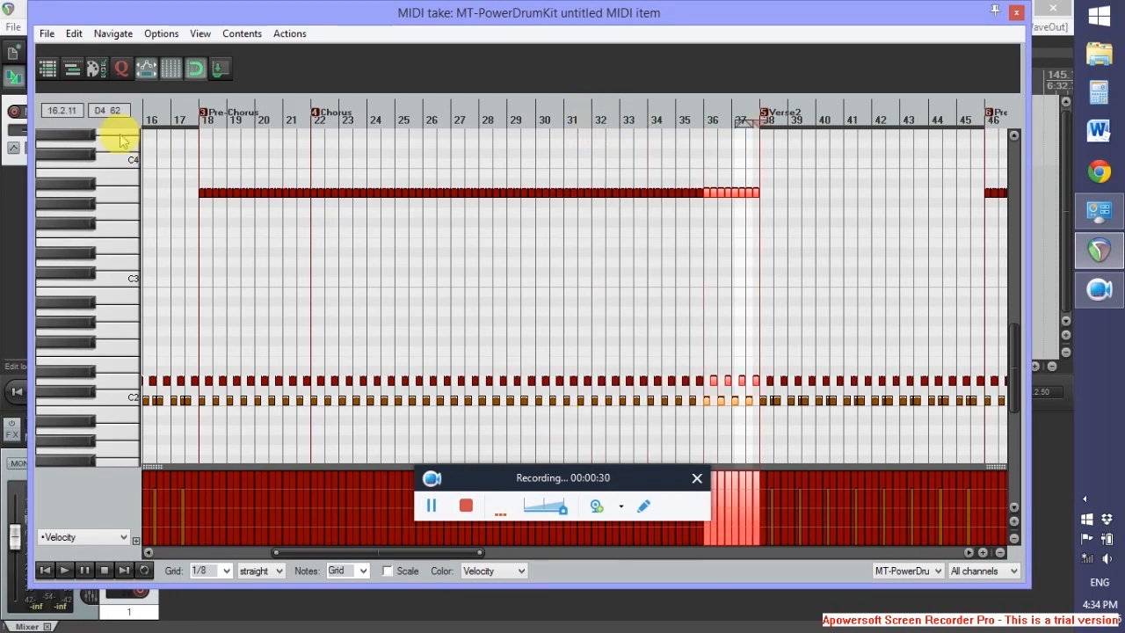
- Place the edit cursor at measure 36 and play back the end of the Chorus
{"action": "left_click", "coordinate": [708, 106]}
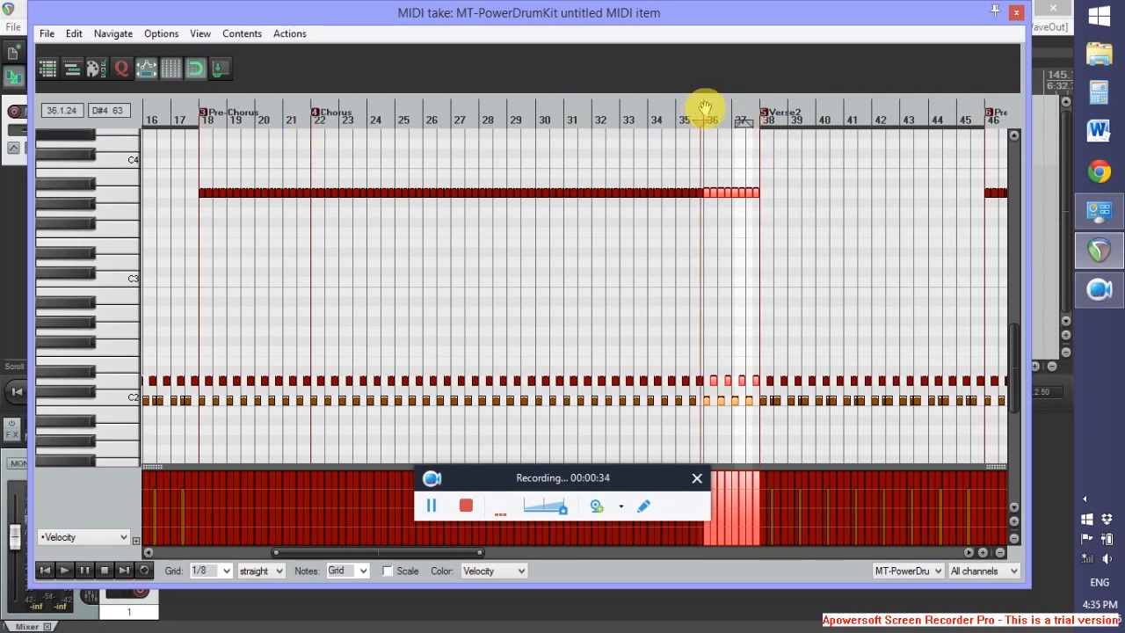
{"action": "left_click", "coordinate": [705, 106]}
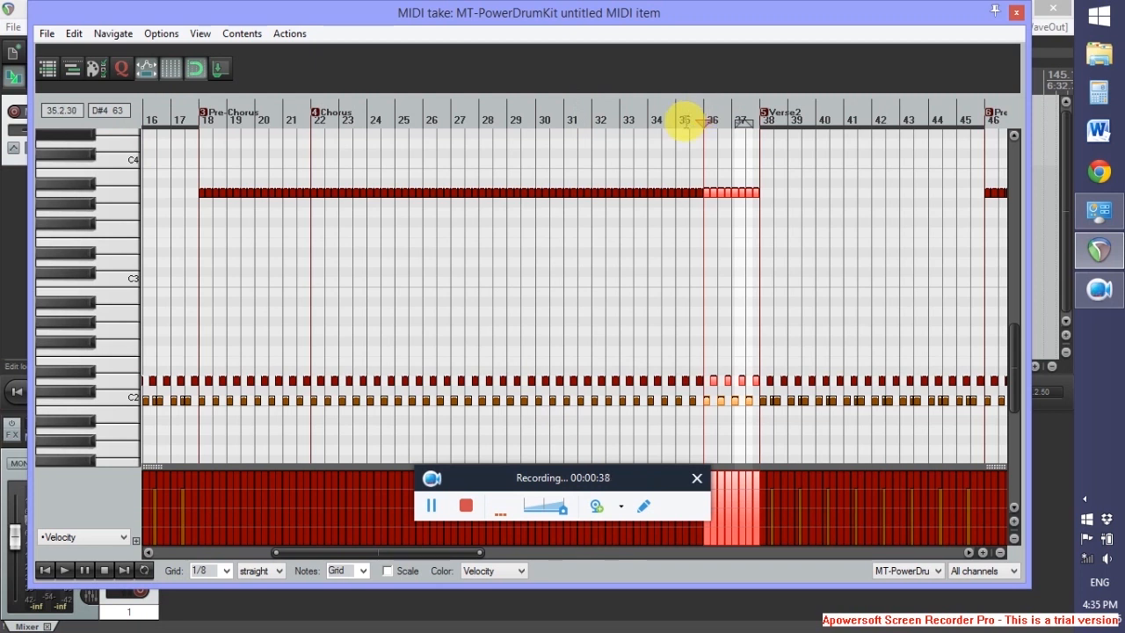
{"action": "key", "text": "space"}
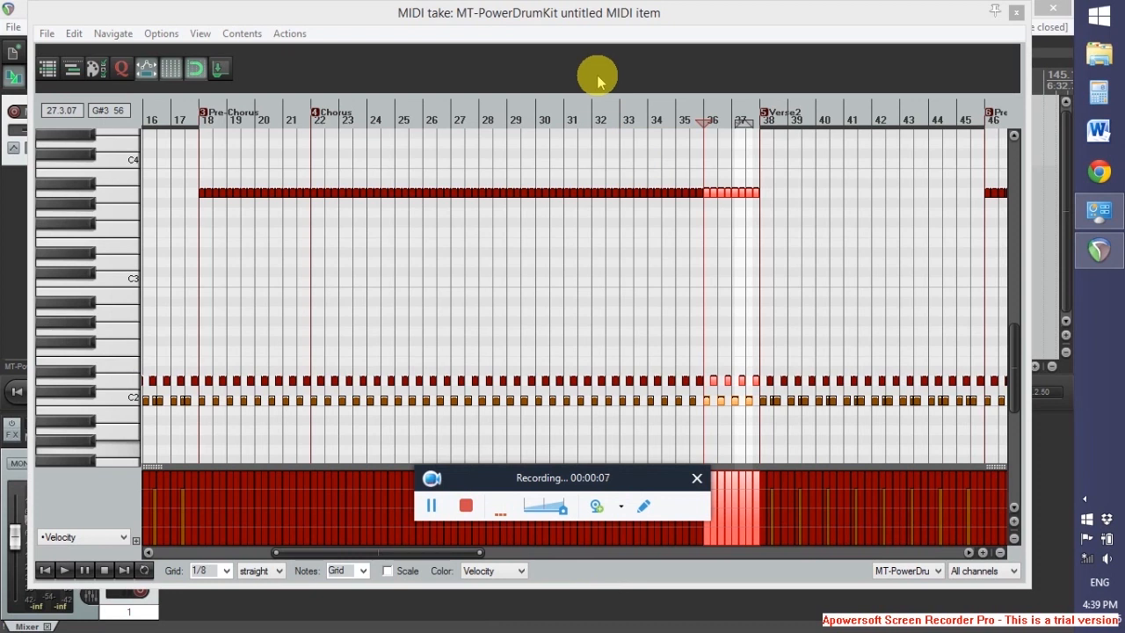
- Draw four consecutive A3 hits in measure 2 from the Intro marker and select all four
{"action": "left_click", "coordinate": [296, 552]}
{"action": "left_click_drag", "start_coordinate": [296, 552], "coordinate": [278, 553]}
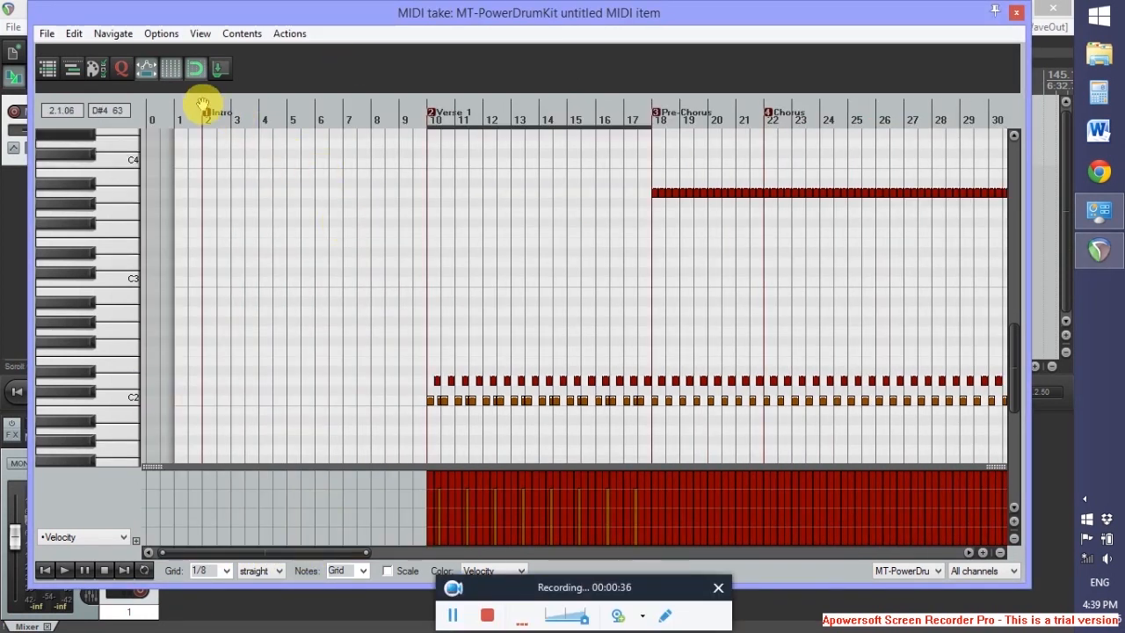
{"action": "left_click", "coordinate": [203, 105]}
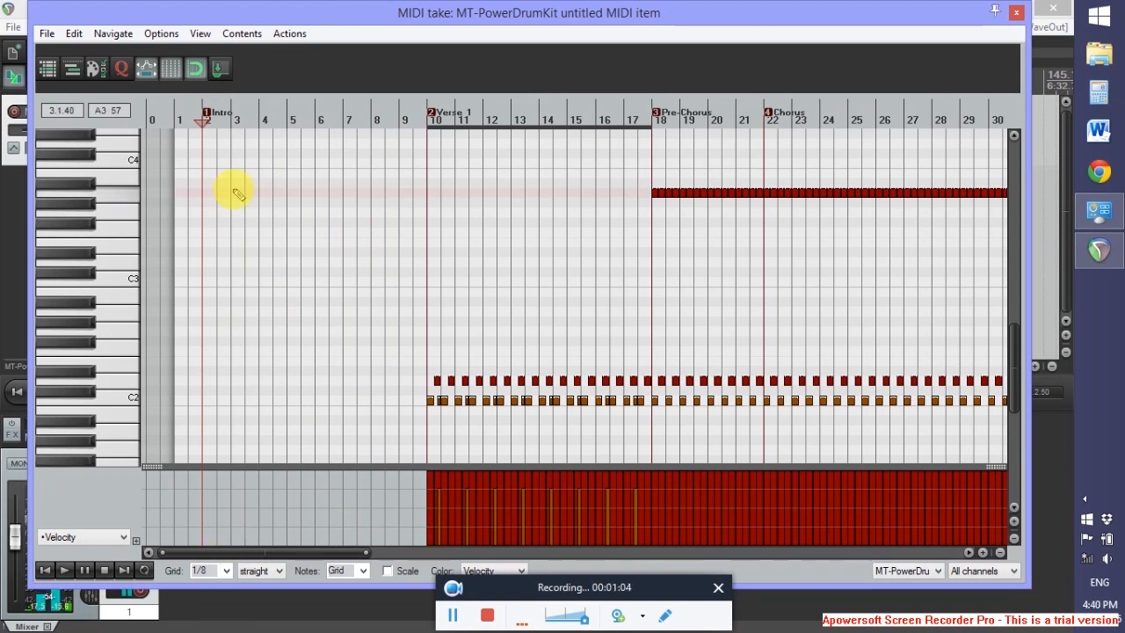
{"action": "scroll", "coordinate": [231, 188], "scroll_direction": "up", "scroll_amount": 5}
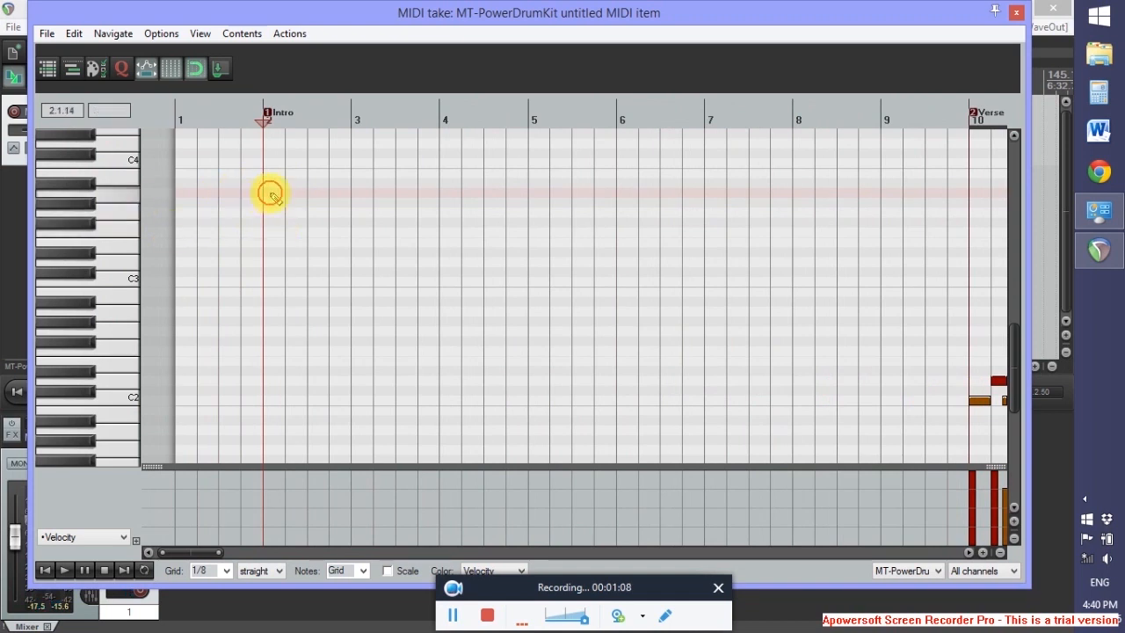
{"action": "left_click_drag", "start_coordinate": [269, 195], "coordinate": [290, 197]}
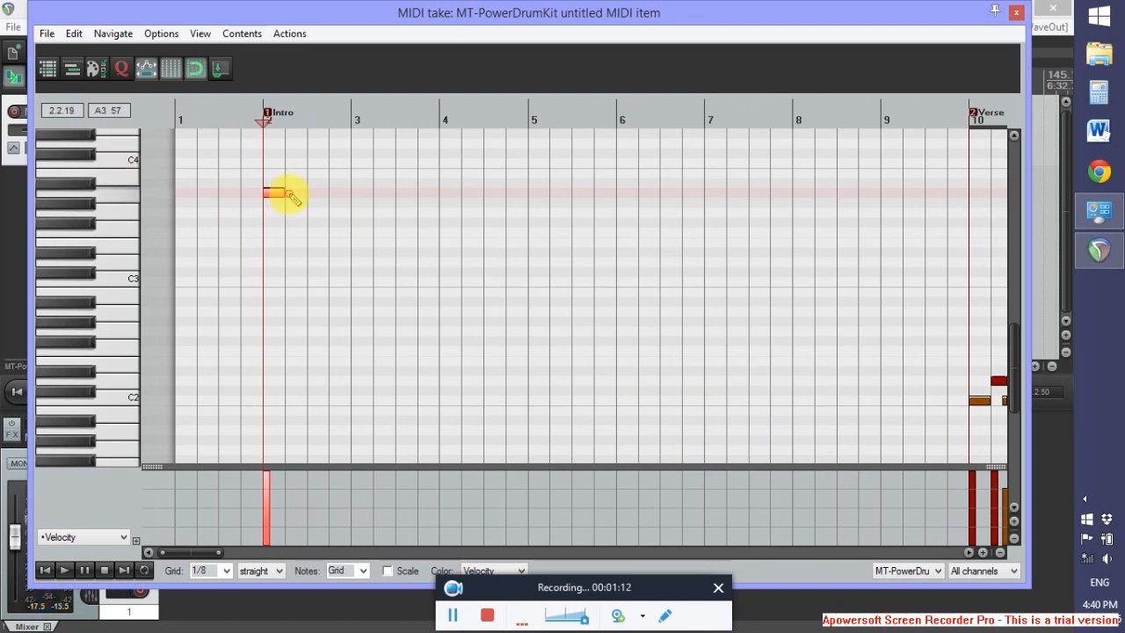
{"action": "left_click_drag", "start_coordinate": [293, 196], "coordinate": [328, 196]}
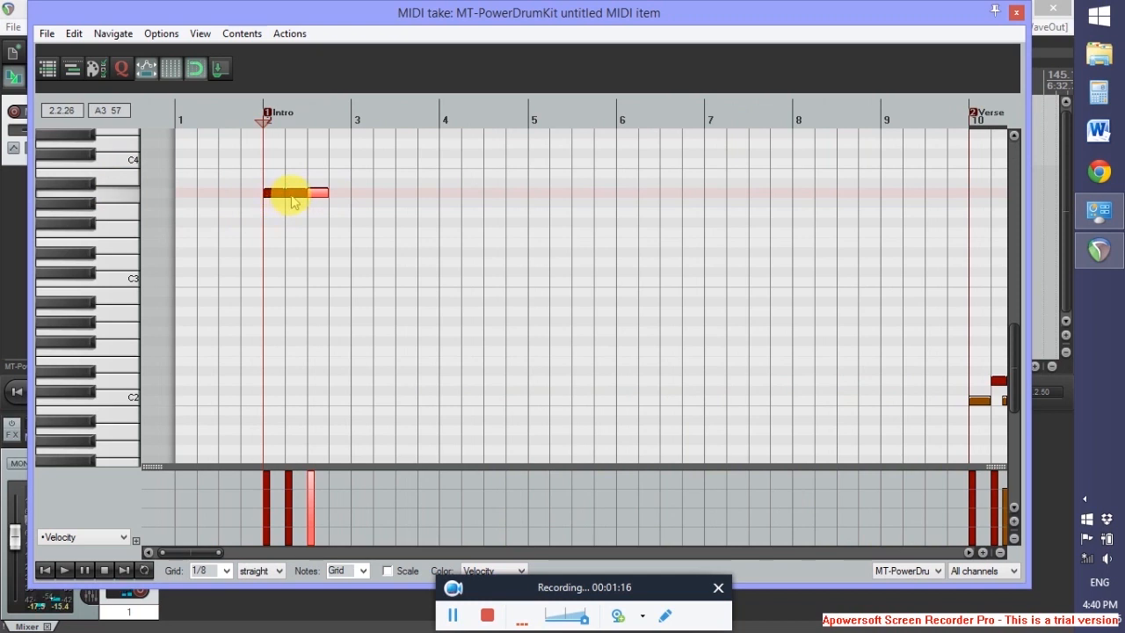
{"action": "left_click", "coordinate": [339, 193]}
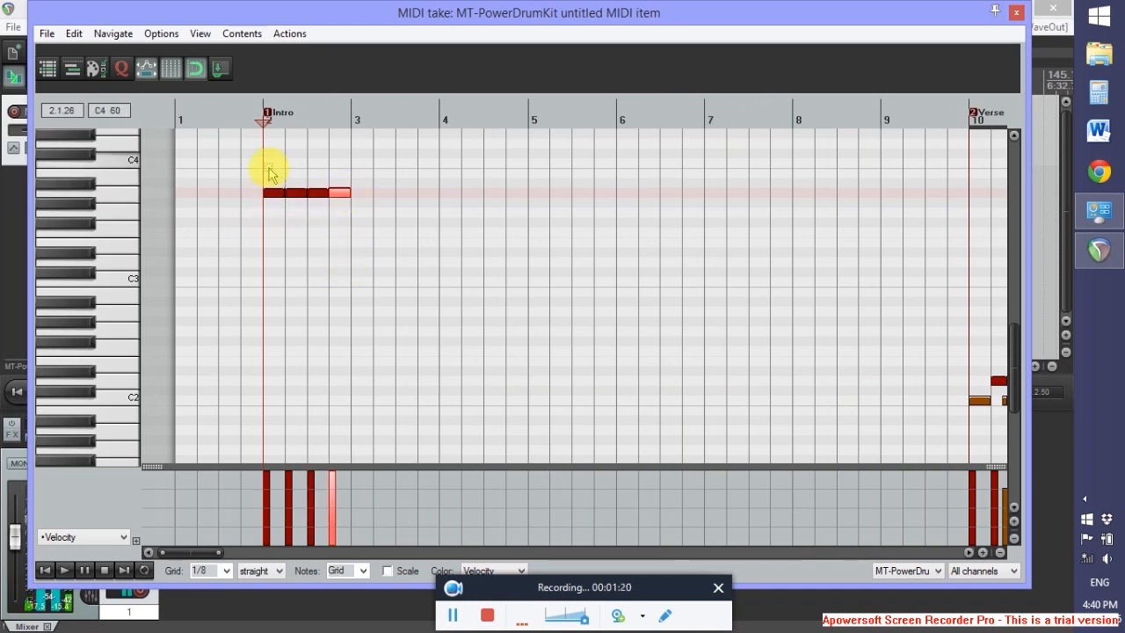
{"action": "left_click_drag", "start_coordinate": [269, 173], "coordinate": [354, 215]}
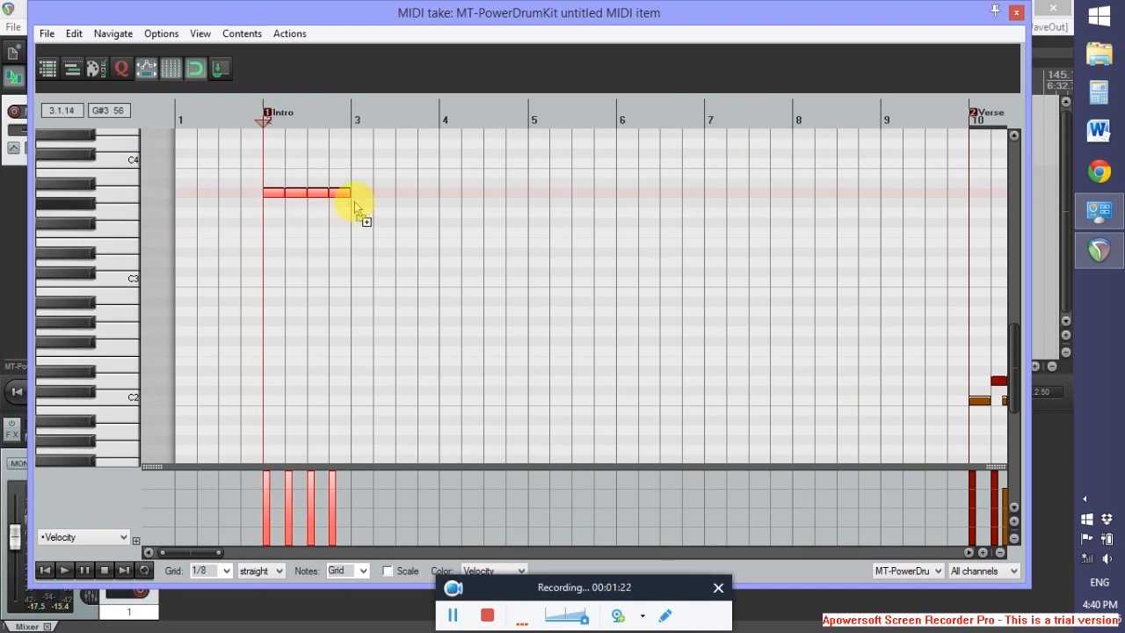
- Paste the four A3 hits seven times from measure 3 to fill the Intro up to the Verse 1 marker
{"action": "left_click", "coordinate": [351, 114]}
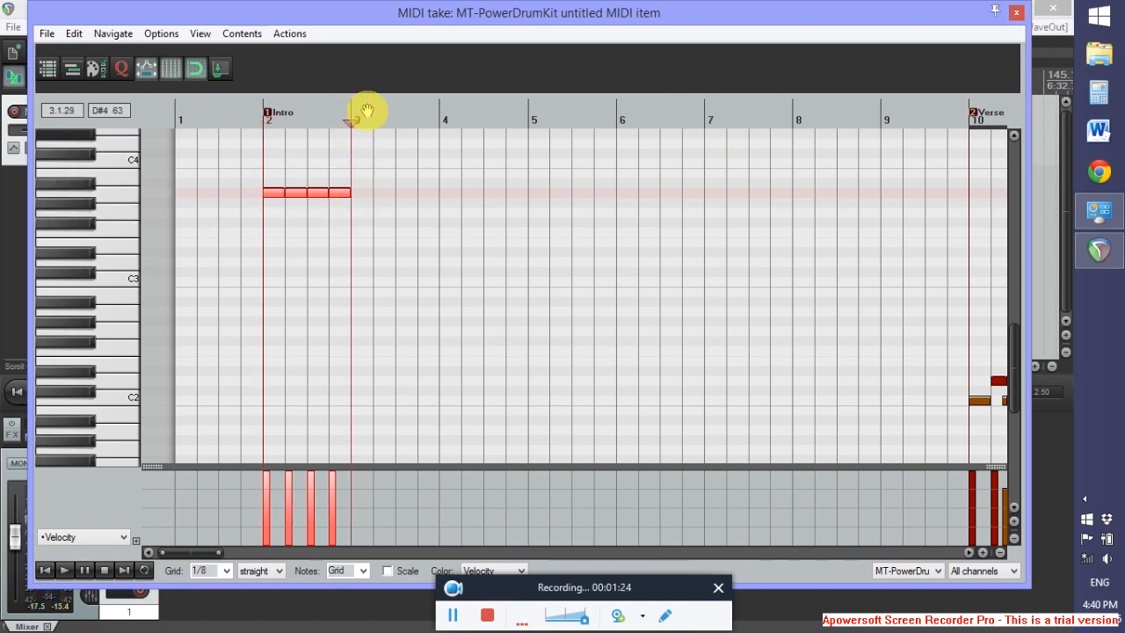
{"action": "key", "text": "ctrl+v"}
{"action": "key", "text": "ctrl+v"}
{"action": "key", "text": "ctrl+v"}
{"action": "key", "text": "ctrl+v"}
{"action": "key", "text": "ctrl+v"}
{"action": "key", "text": "ctrl+v"}
{"action": "key", "text": "ctrl+v"}
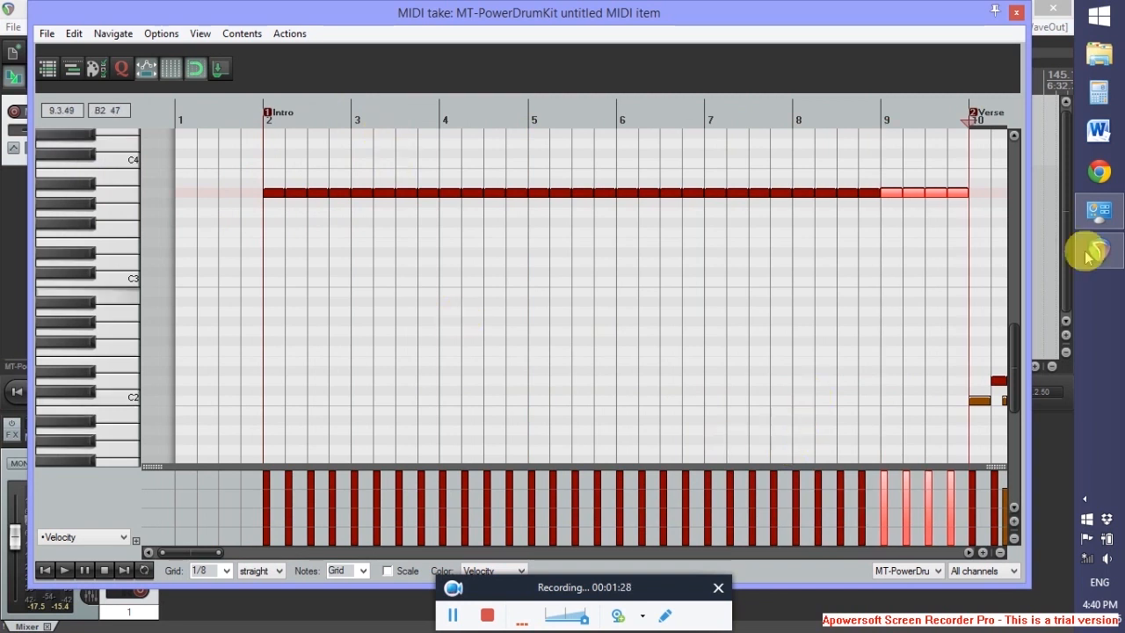
- Draw four consecutive C2 hits in measure 2 from the Intro marker and select all four
{"action": "scroll", "coordinate": [1011, 326], "scroll_direction": "up", "scroll_amount": 3}
{"action": "scroll", "coordinate": [1011, 326], "scroll_direction": "down", "scroll_amount": 4}
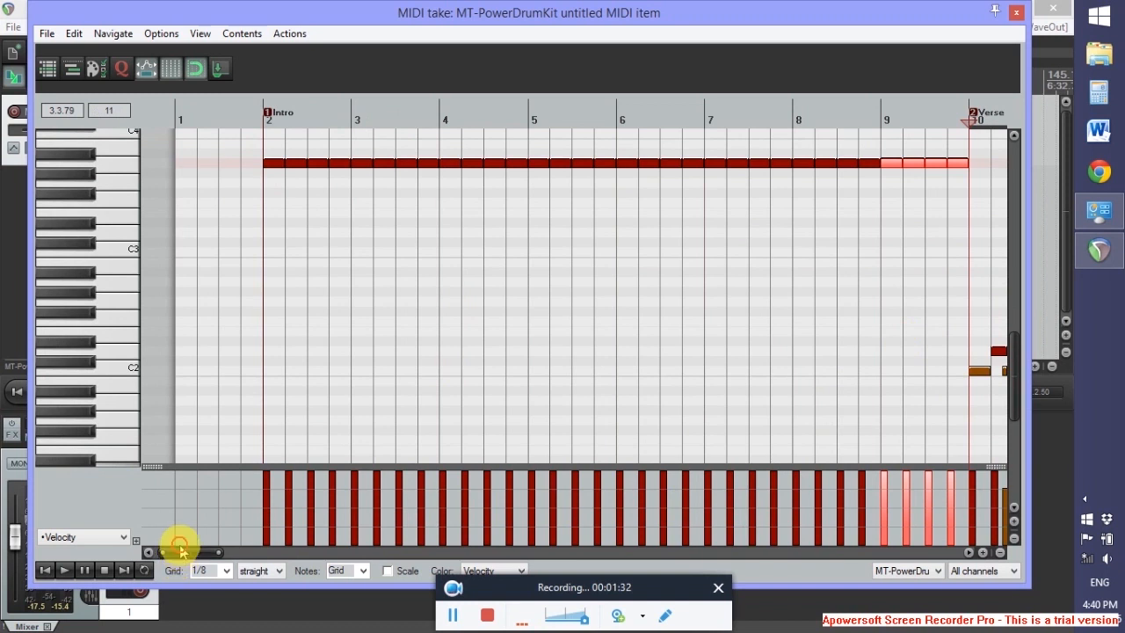
{"action": "scroll", "coordinate": [1019, 354], "scroll_direction": "down", "scroll_amount": 1}
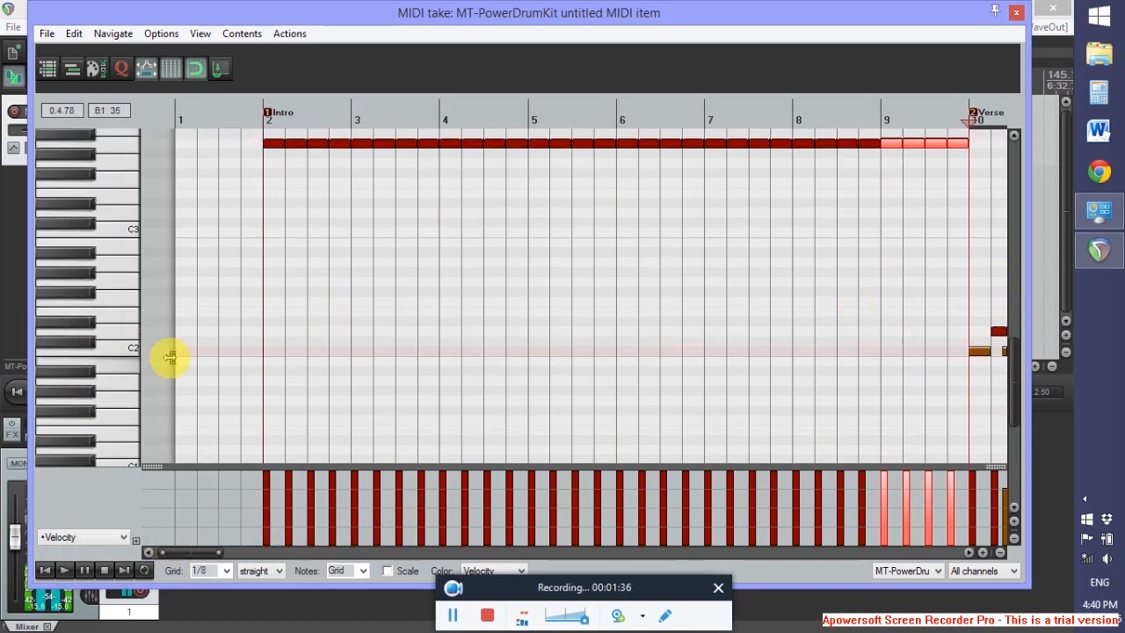
{"action": "left_click_drag", "start_coordinate": [268, 355], "coordinate": [290, 356]}
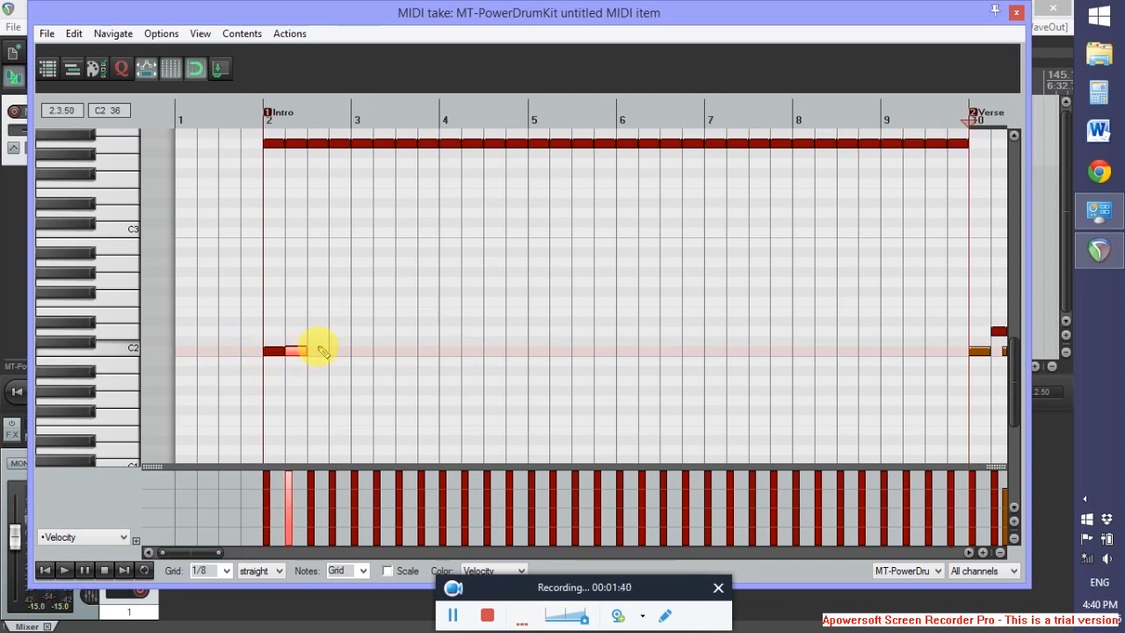
{"action": "left_click", "coordinate": [318, 351]}
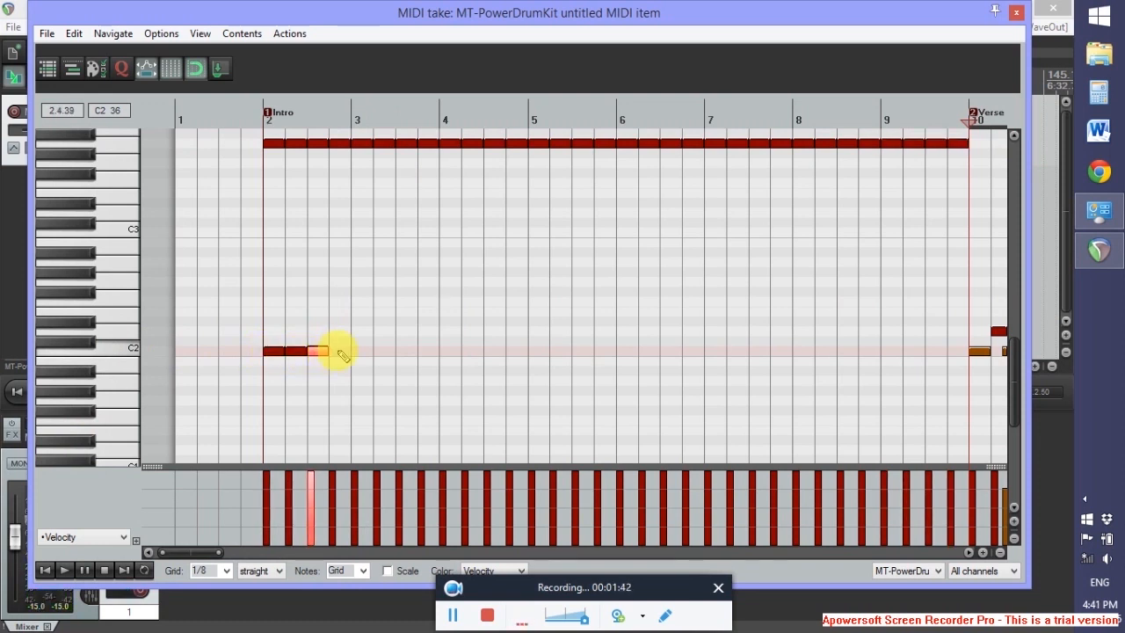
{"action": "left_click", "coordinate": [340, 351]}
{"action": "left_click_drag", "start_coordinate": [271, 327], "coordinate": [355, 386]}
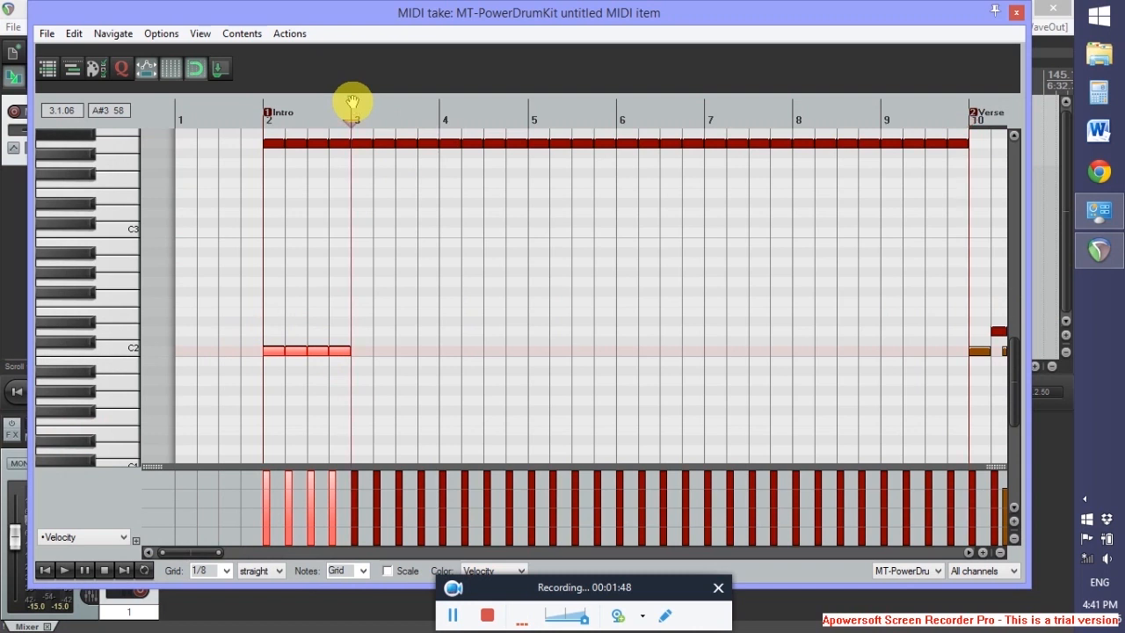
- Repeat the four C2 hits seven times from measure 3 to fill the Intro up to the Verse 1 marker
{"action": "key", "text": "ctrl+d"}
{"action": "key", "text": "ctrl+d"}
{"action": "key", "text": "ctrl+d"}
{"action": "key", "text": "ctrl+d"}
{"action": "key", "text": "ctrl+d"}
{"action": "key", "text": "ctrl+d"}
{"action": "key", "text": "ctrl+d"}
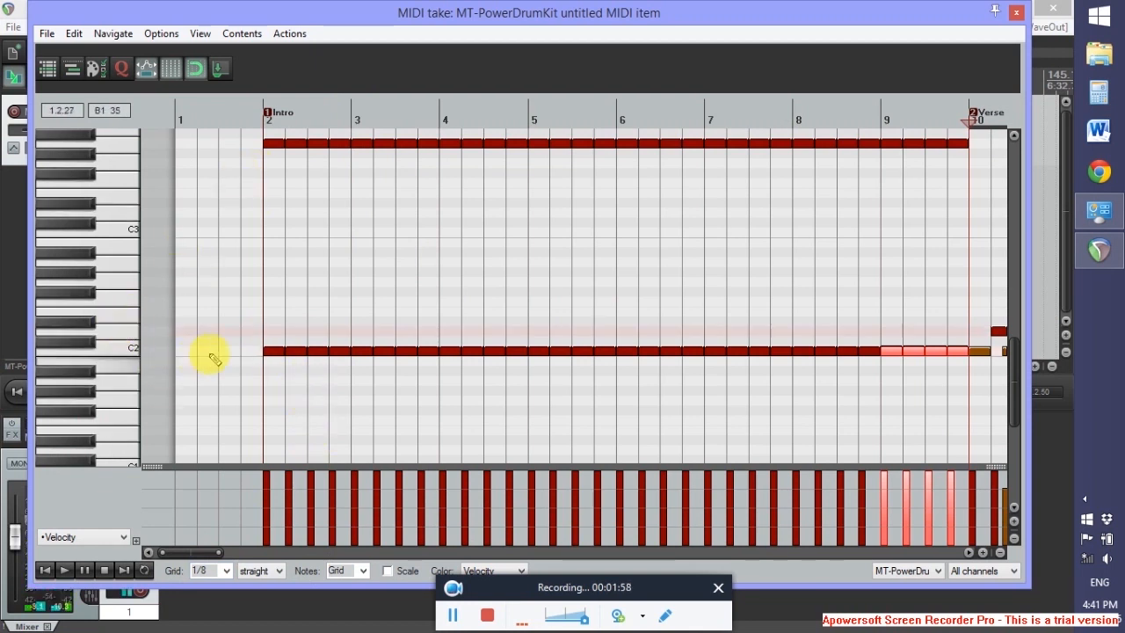
- Place the edit cursor at the Intro marker and play back the A3 and C2 hits
{"action": "left_click", "coordinate": [267, 108]}
{"action": "key", "text": "space"}
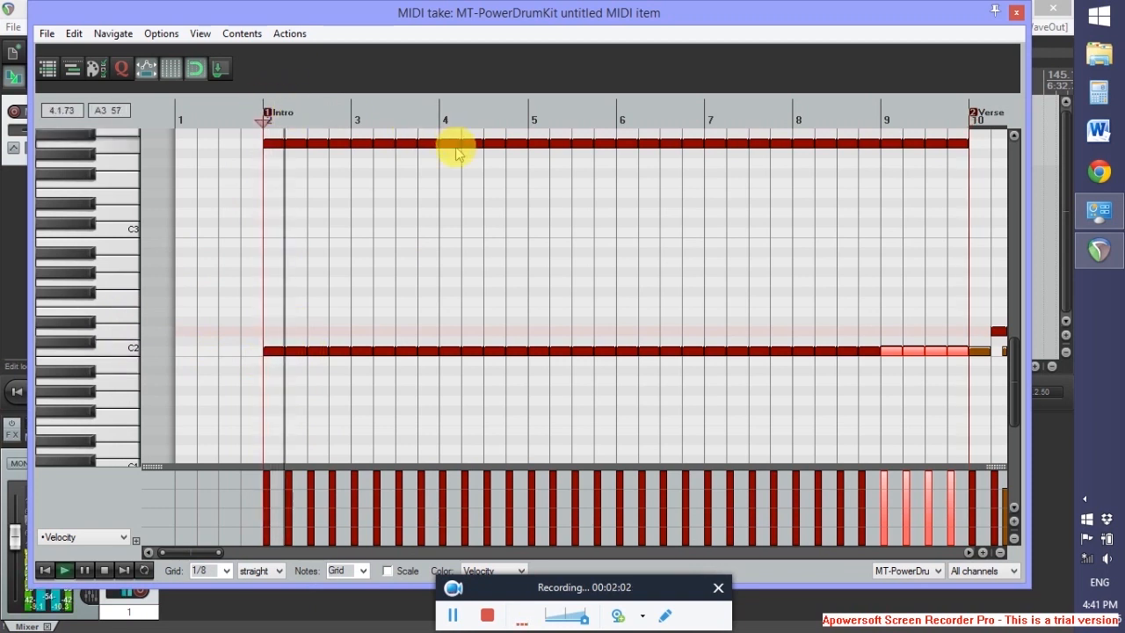
{"action": "key", "text": "space"}
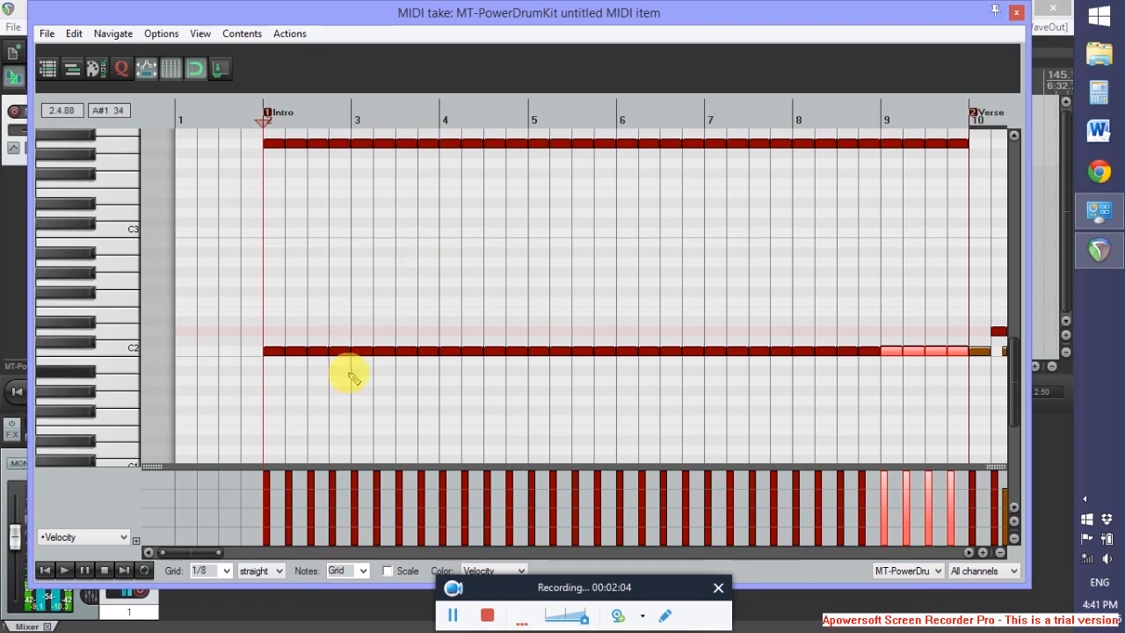
- Draw D2 hits on beats 2 and 4 of measure 2, checking them by playback, and select both hits
{"action": "scroll", "coordinate": [325, 336], "scroll_direction": "up", "scroll_amount": 4}
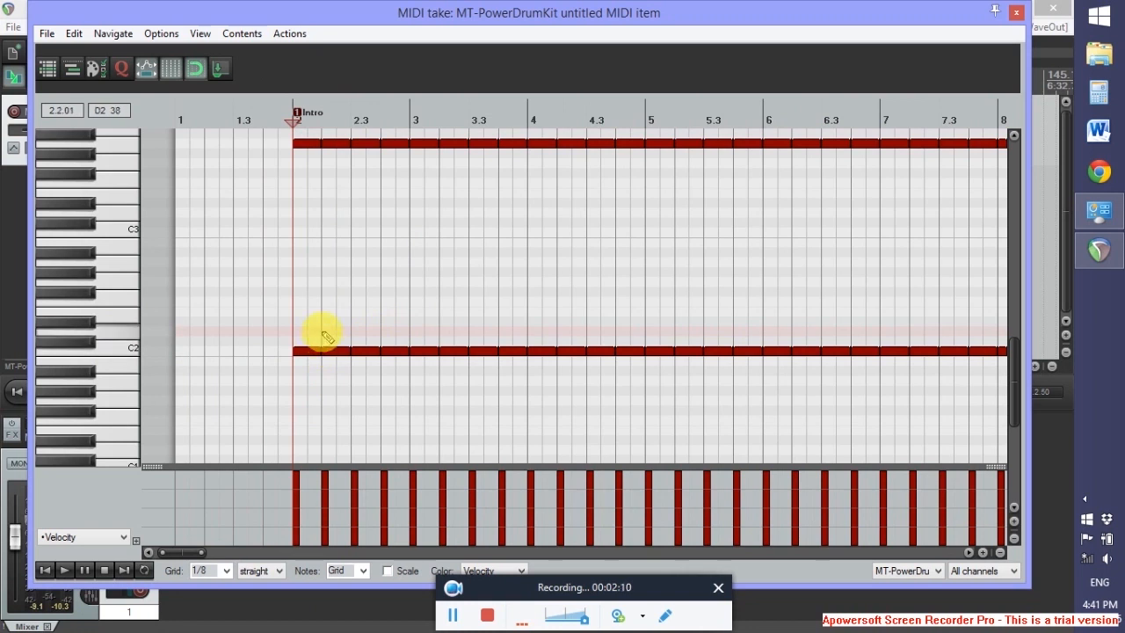
{"action": "left_click", "coordinate": [324, 333]}
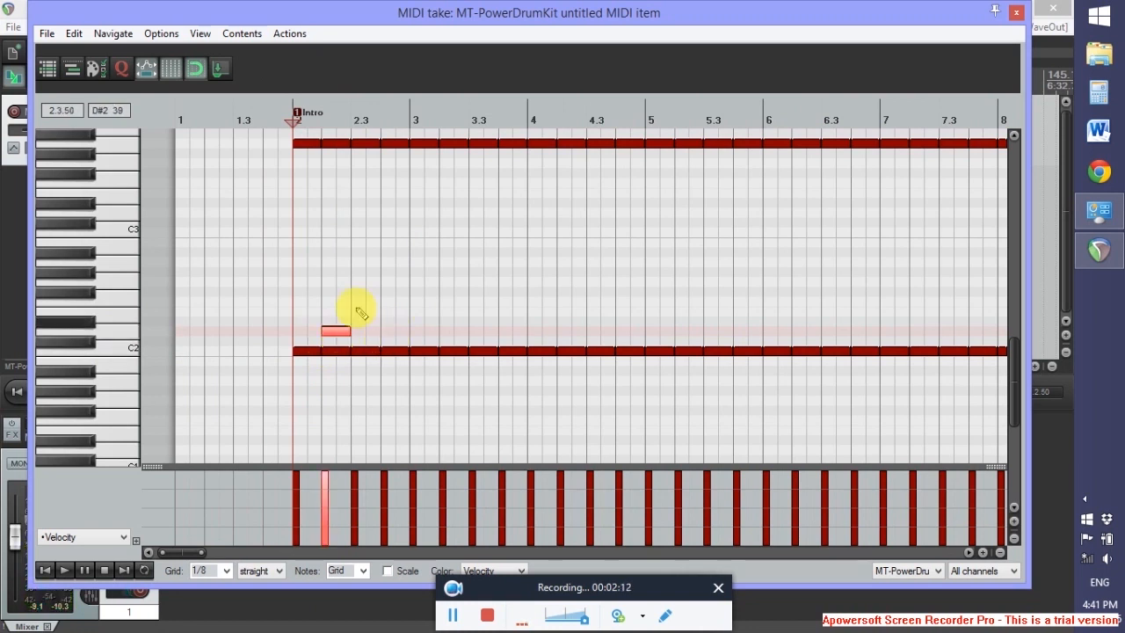
{"action": "key", "text": "space"}
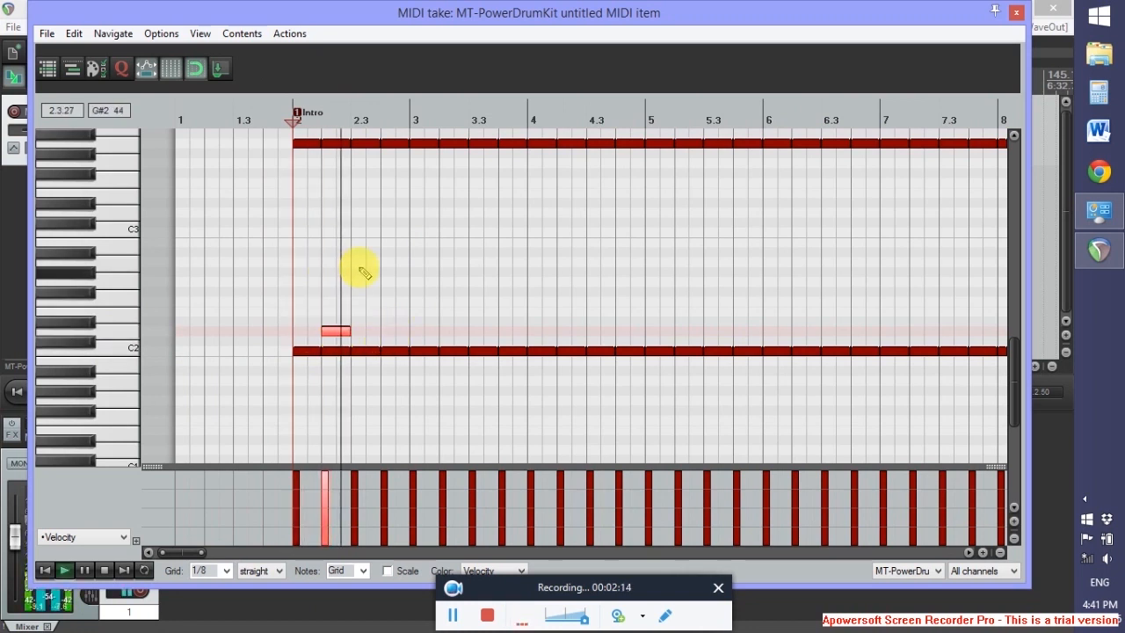
{"action": "key", "text": "space"}
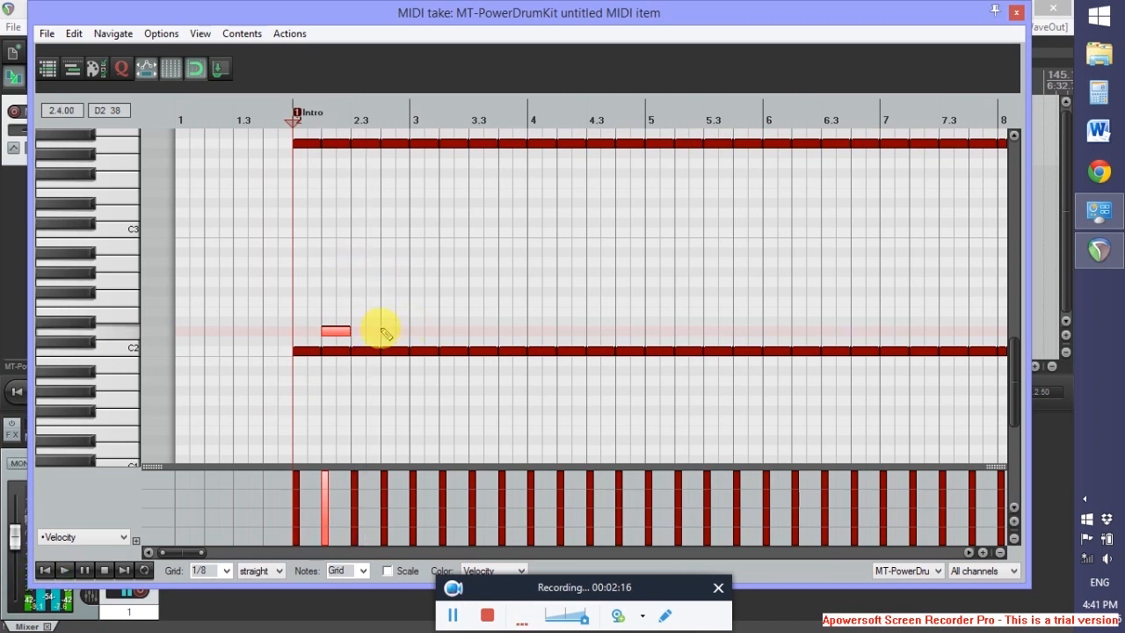
{"action": "left_click", "coordinate": [396, 330]}
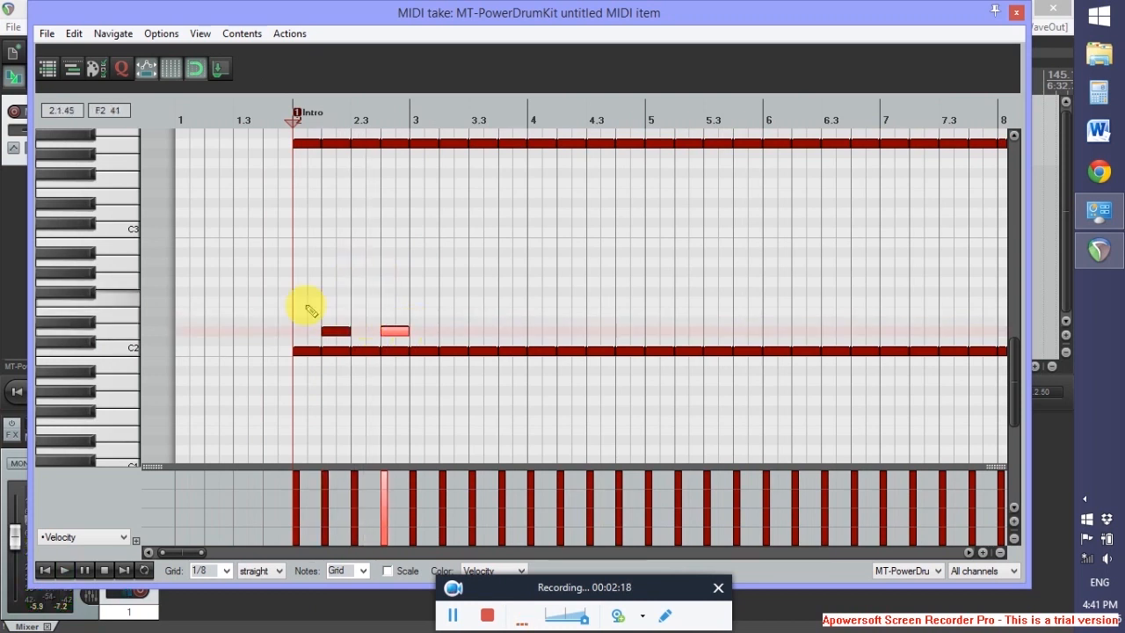
{"action": "left_click_drag", "start_coordinate": [322, 314], "coordinate": [404, 336]}
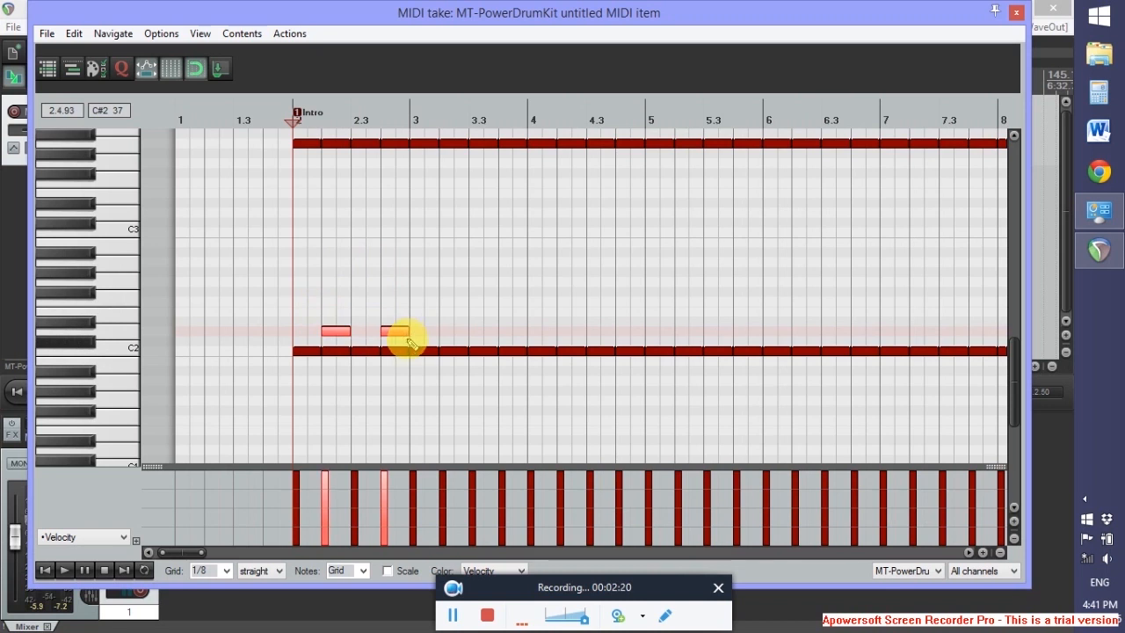
- Paste the two D2 hits at beat 2 of every measure from 3 to 9, up to the Verse 1 marker
{"action": "left_click", "coordinate": [437, 113]}
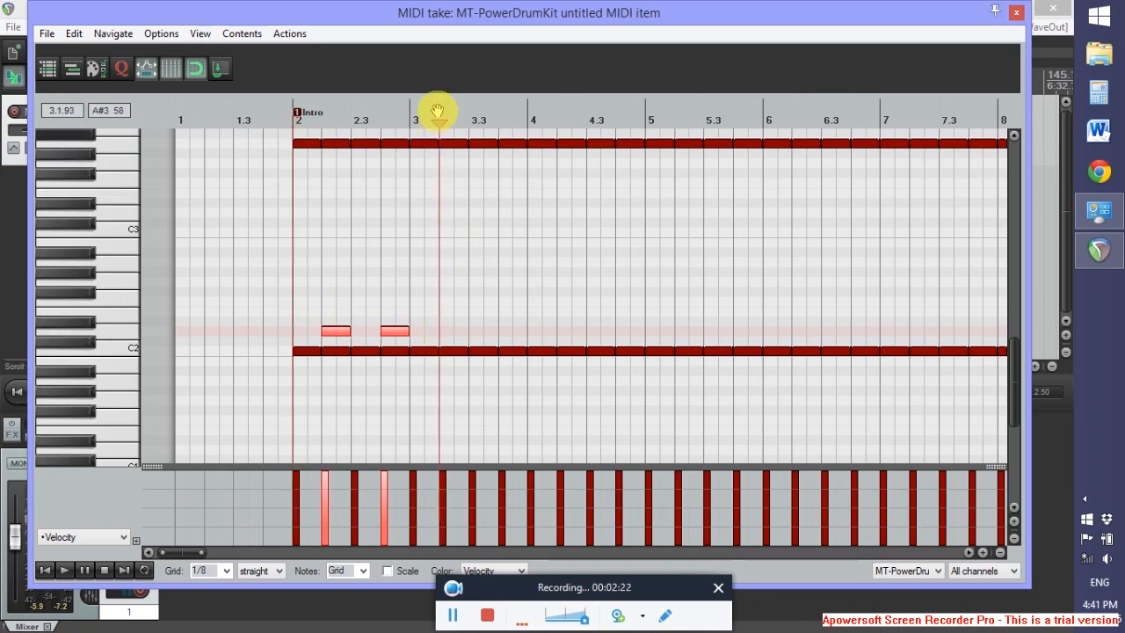
{"action": "key", "text": "ctrl+v"}
{"action": "left_click", "coordinate": [555, 116]}
{"action": "key", "text": "ctrl+v"}
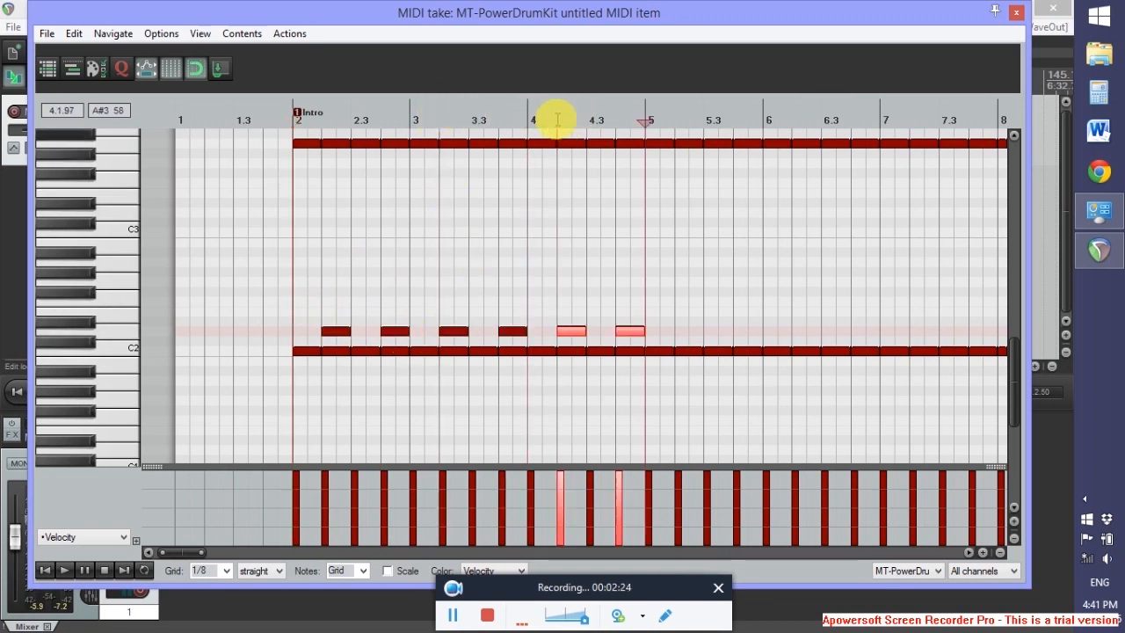
{"action": "left_click", "coordinate": [675, 115]}
{"action": "key", "text": "ctrl+v"}
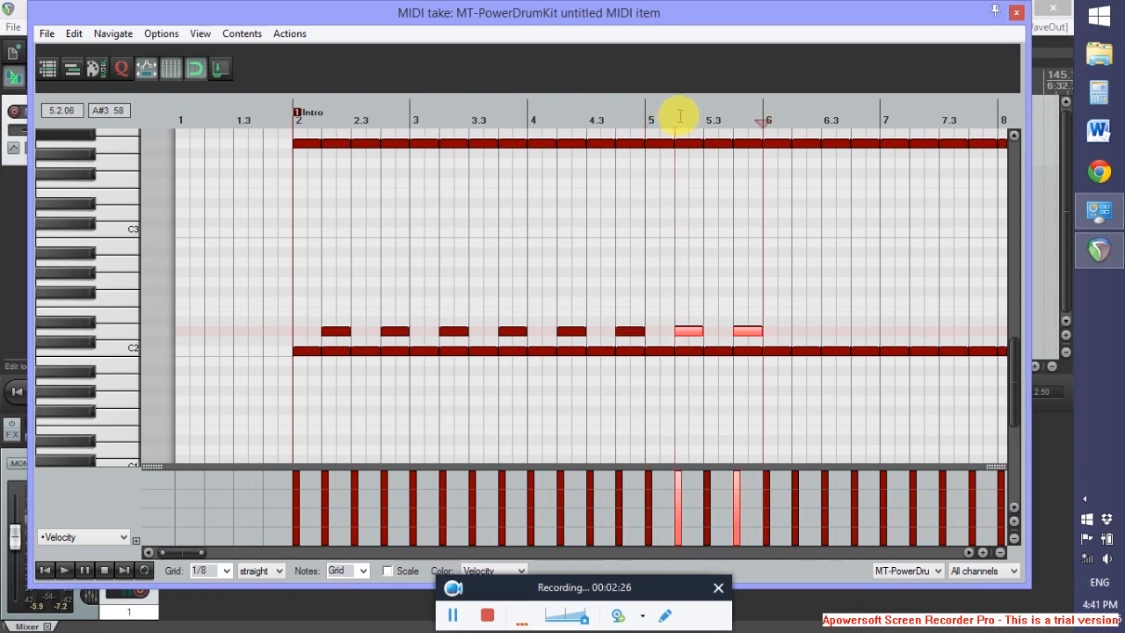
{"action": "key", "text": "ctrl+v"}
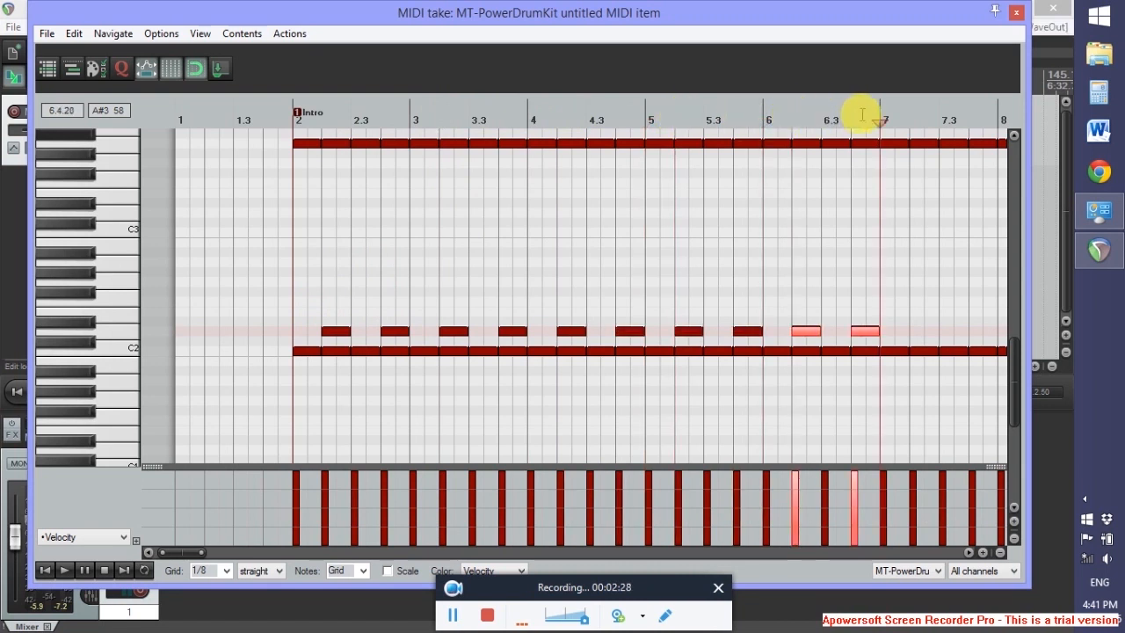
{"action": "left_click", "coordinate": [910, 116]}
{"action": "key", "text": "ctrl+v"}
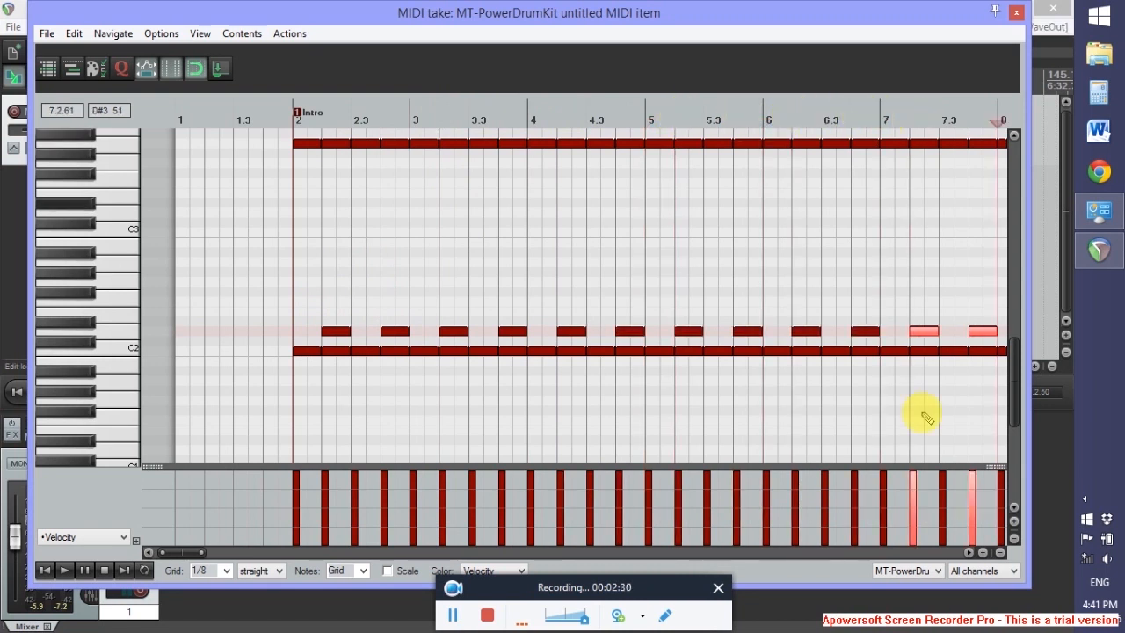
{"action": "left_click_drag", "start_coordinate": [171, 552], "coordinate": [212, 553]}
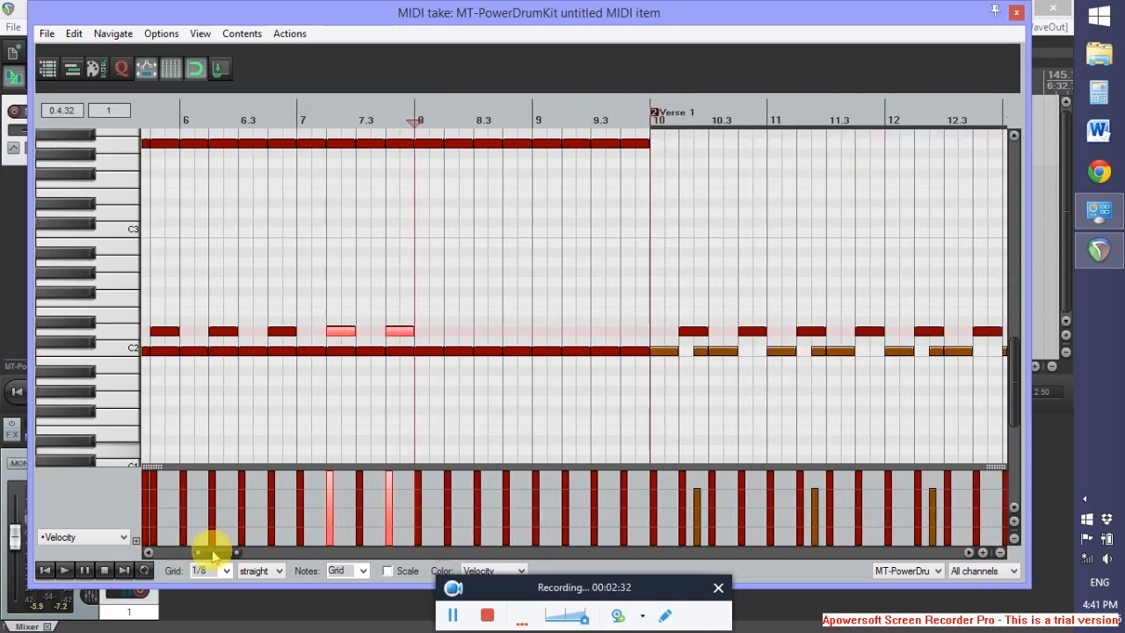
{"action": "left_click", "coordinate": [445, 116]}
{"action": "key", "text": "ctrl+v"}
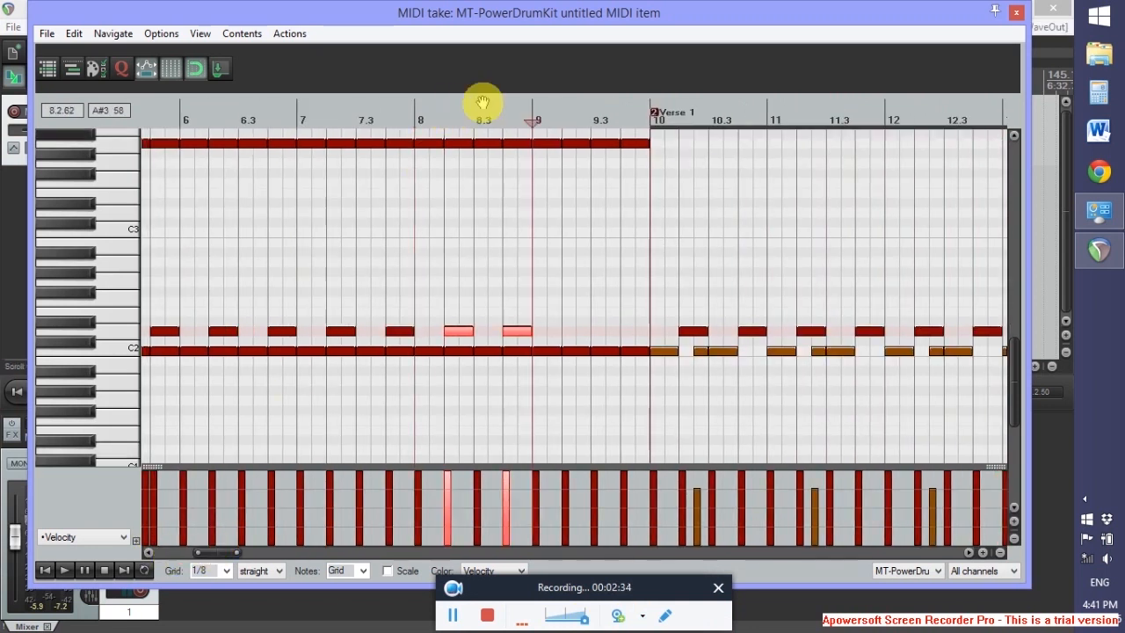
{"action": "left_click", "coordinate": [563, 116]}
{"action": "key", "text": "ctrl+v"}
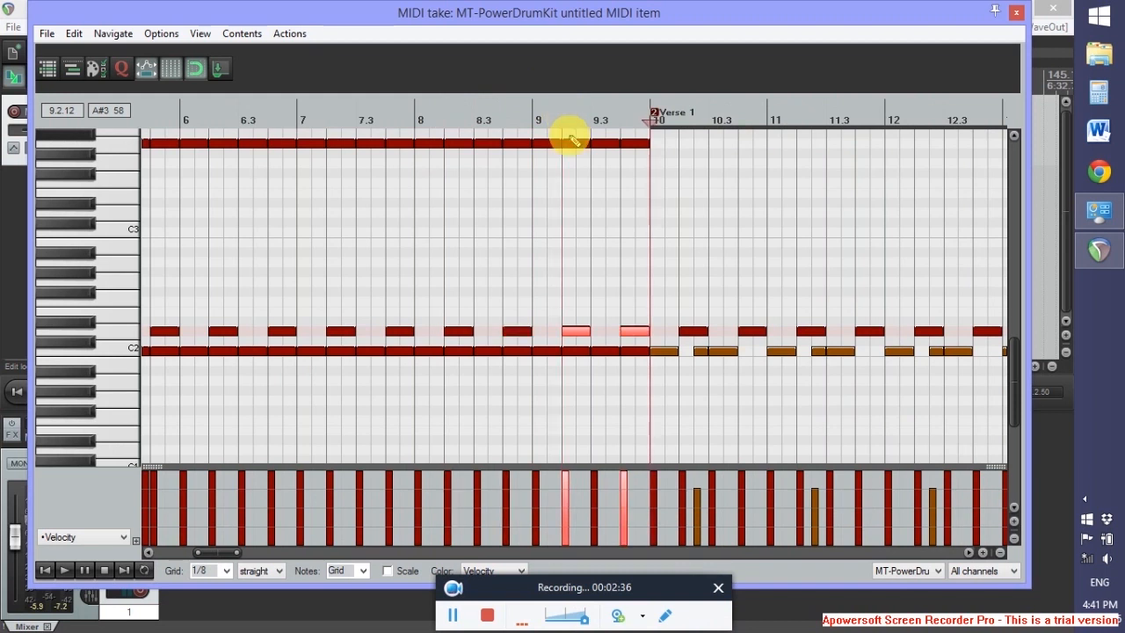
- Play back the completed Intro drum pattern from the Intro marker at measure 2
{"action": "left_click_drag", "start_coordinate": [231, 556], "coordinate": [205, 489]}
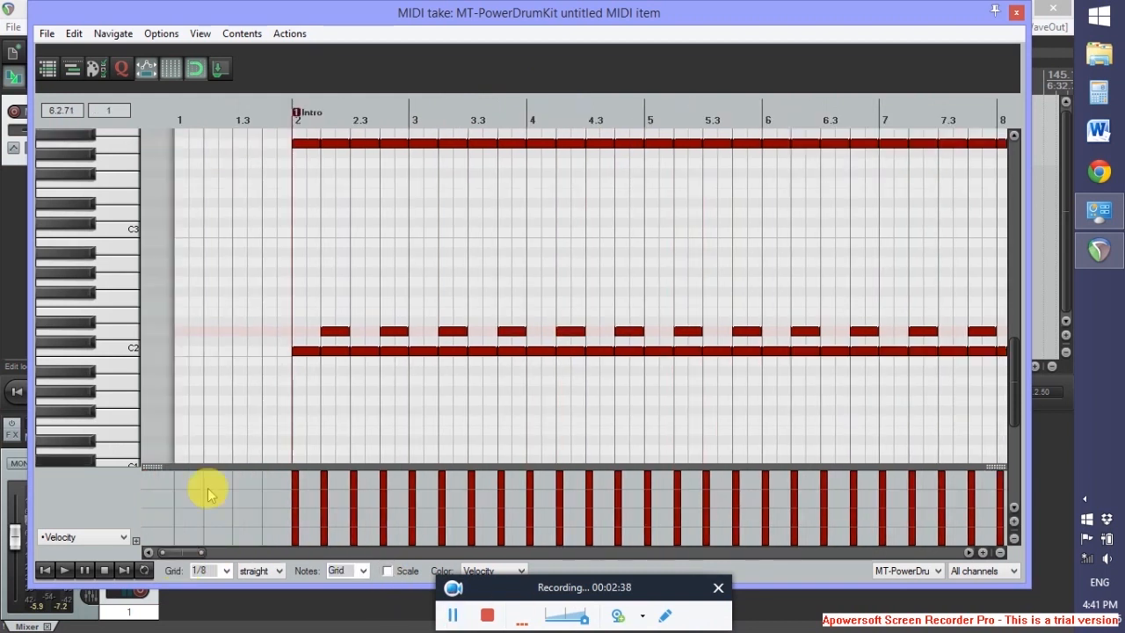
{"action": "key", "text": "space"}
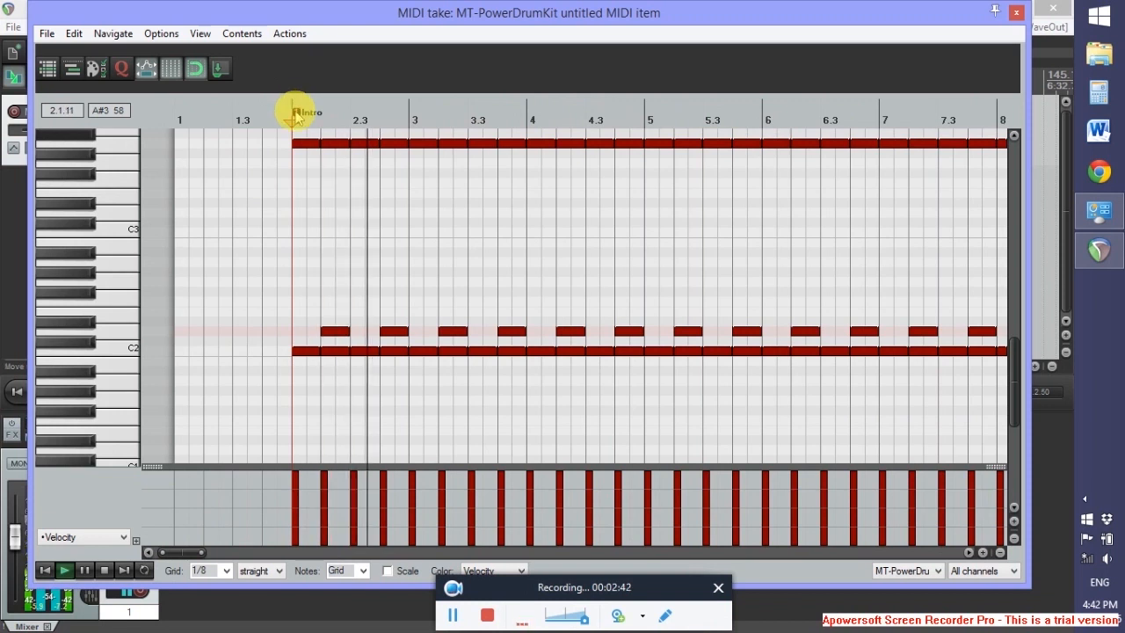
{"action": "key", "text": "space"}
{"action": "key", "text": "space"}
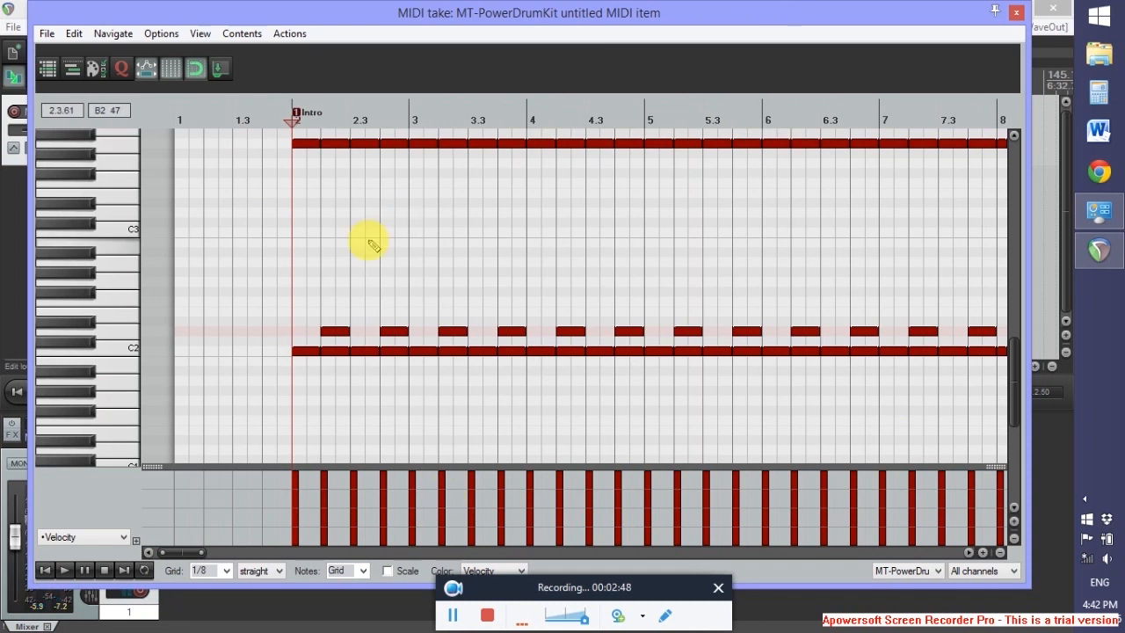
{"action": "left_click_drag", "start_coordinate": [515, 583], "coordinate": [522, 527]}
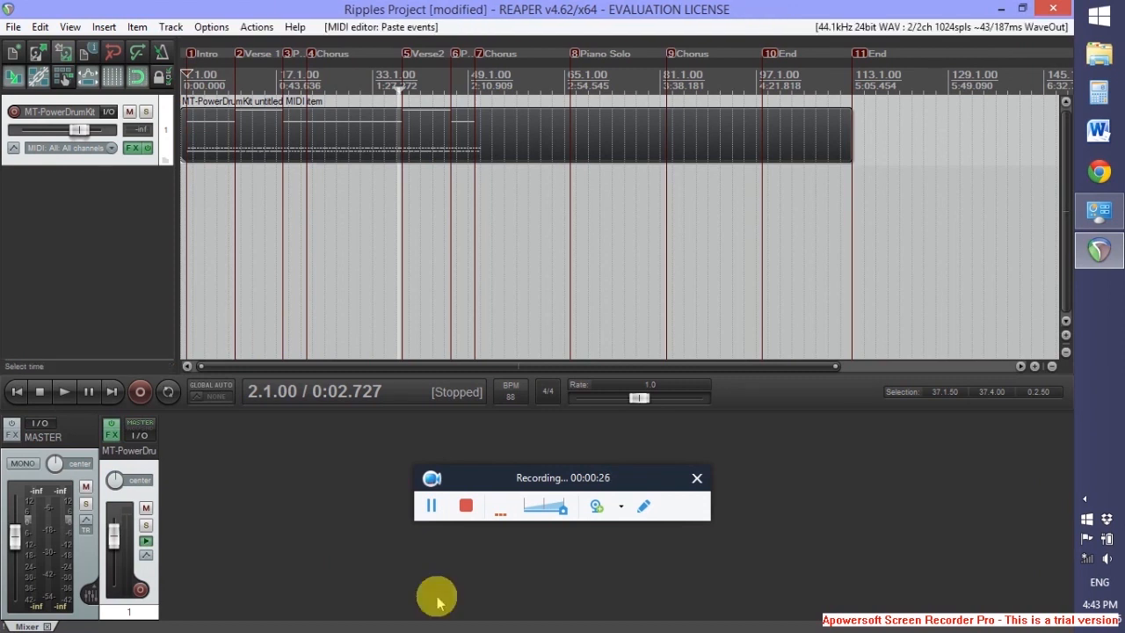
{"action": "left_click_drag", "start_coordinate": [499, 478], "coordinate": [490, 552]}
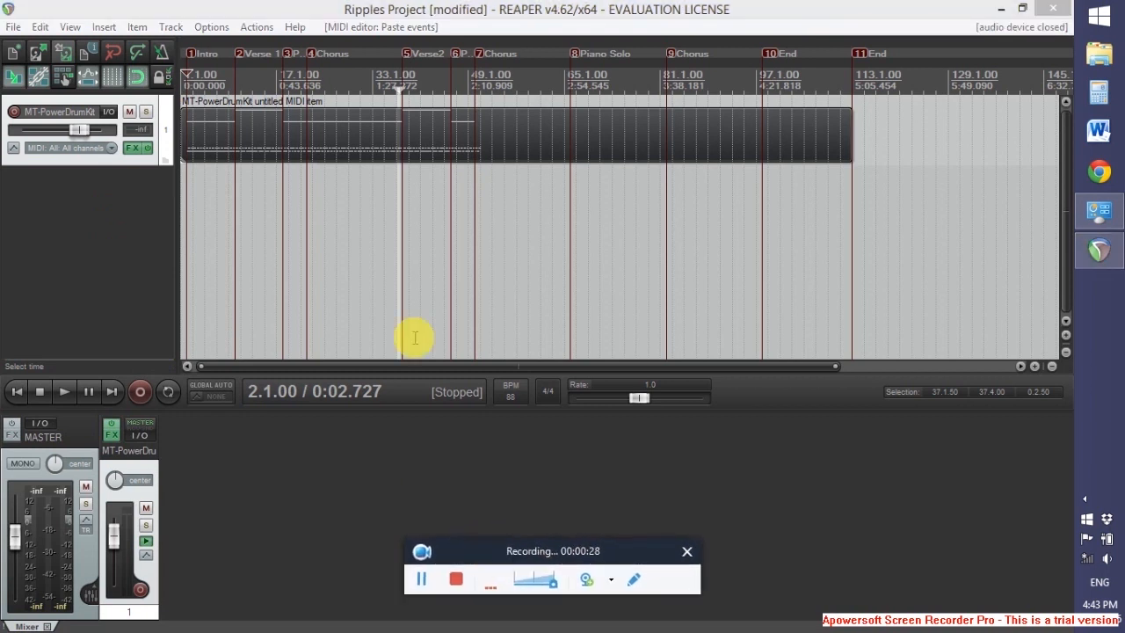
- Insert the DSK BassZ (x86) virtual instrument on a new track
{"action": "left_click", "coordinate": [204, 8]}
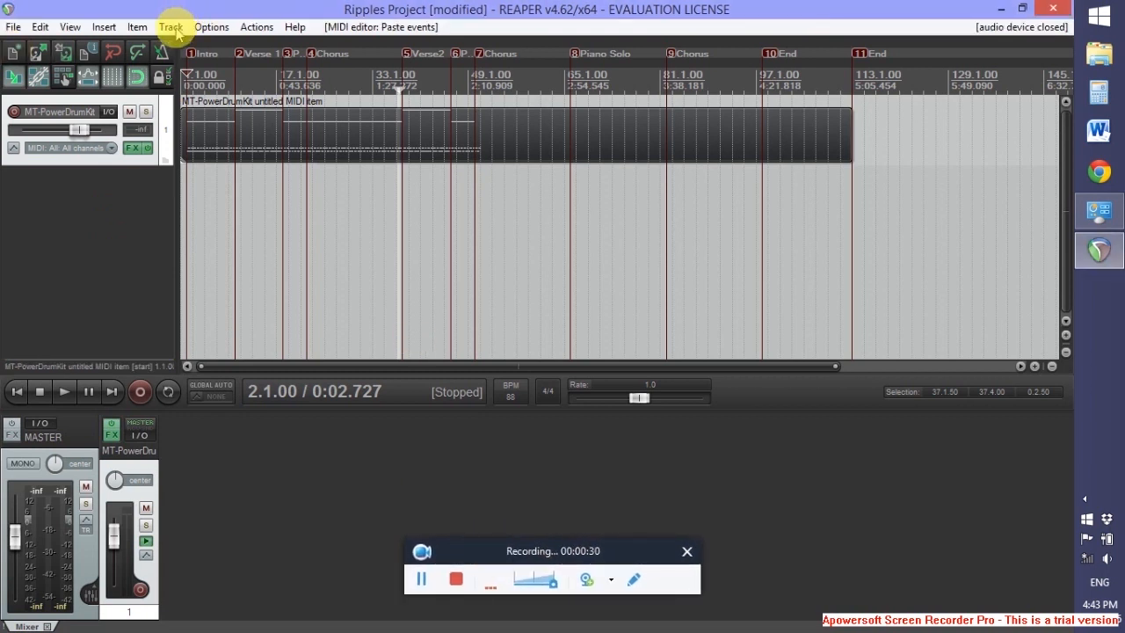
{"action": "left_click", "coordinate": [171, 28]}
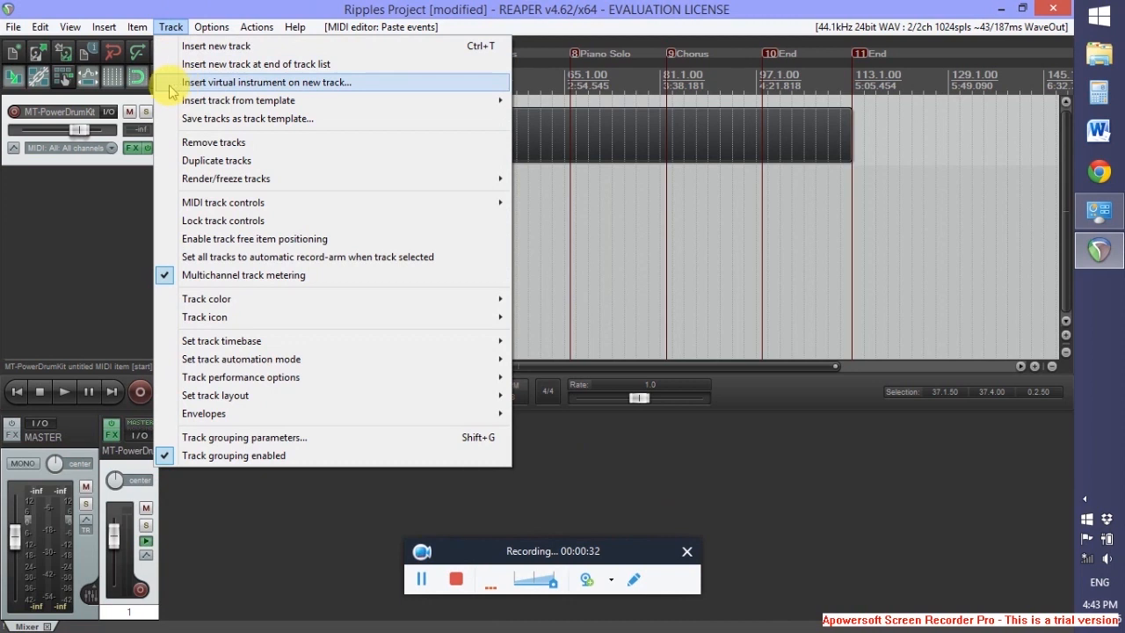
{"action": "left_click", "coordinate": [237, 82]}
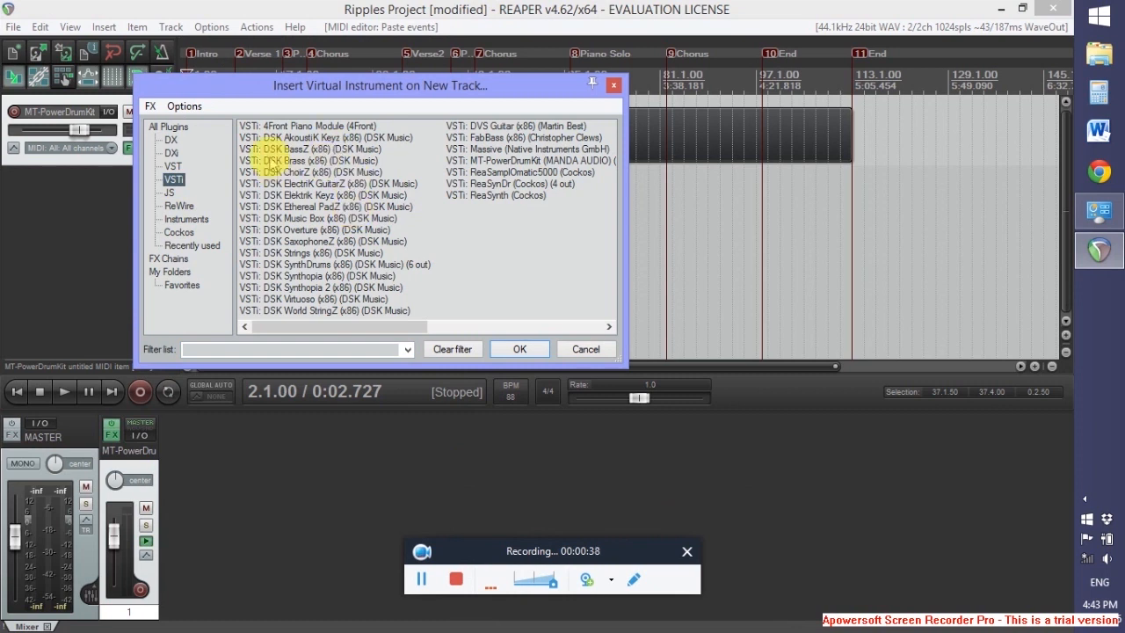
{"action": "left_click", "coordinate": [277, 149]}
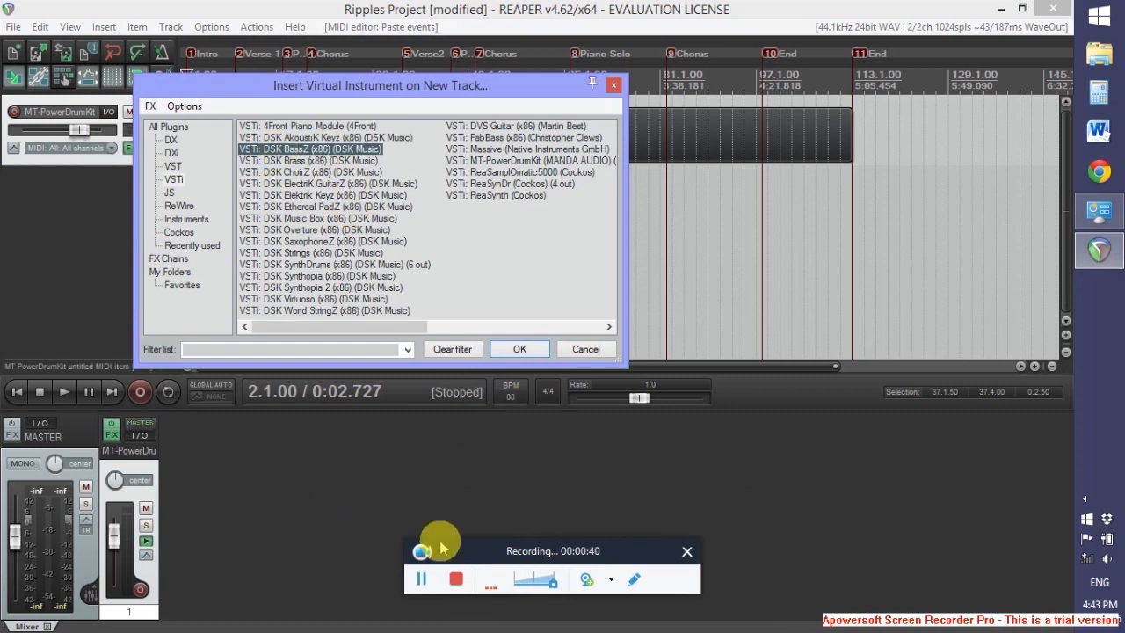
{"action": "left_click", "coordinate": [520, 349]}
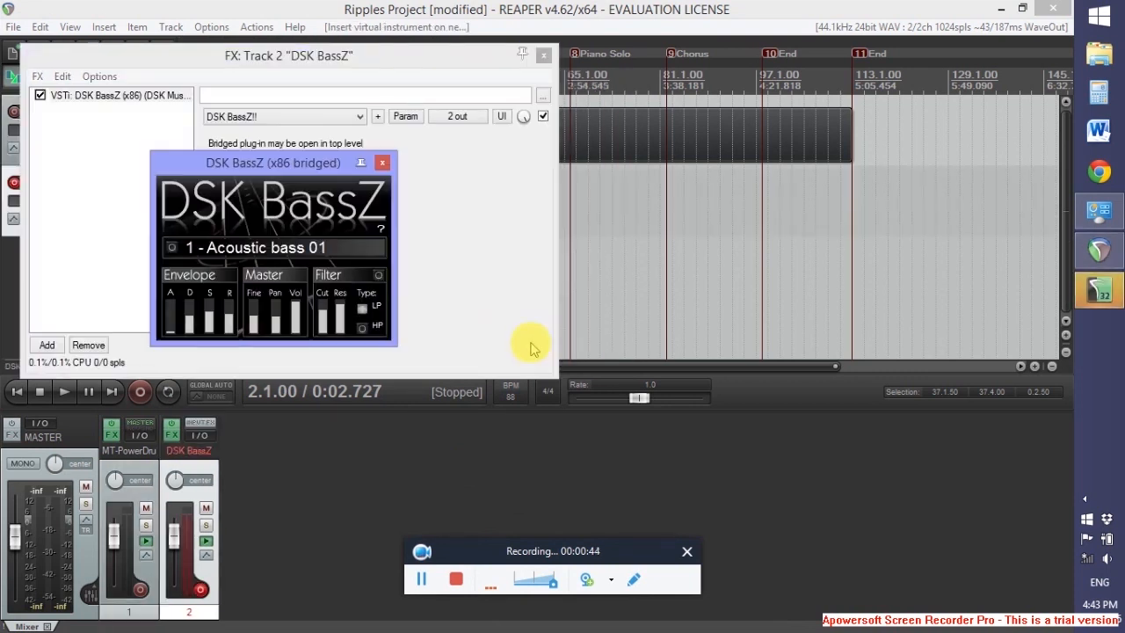
- Load the 3 - Fingered Jazz Bass preset in DSK BassZ and disarm the bass track
{"action": "left_click", "coordinate": [327, 249]}
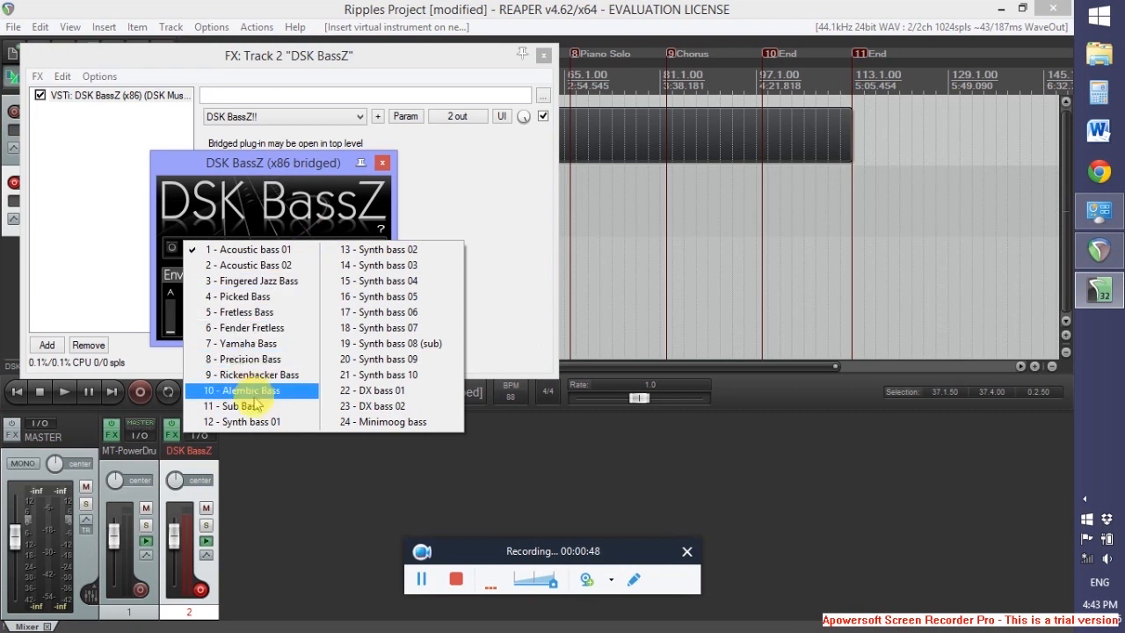
{"action": "left_click", "coordinate": [299, 282]}
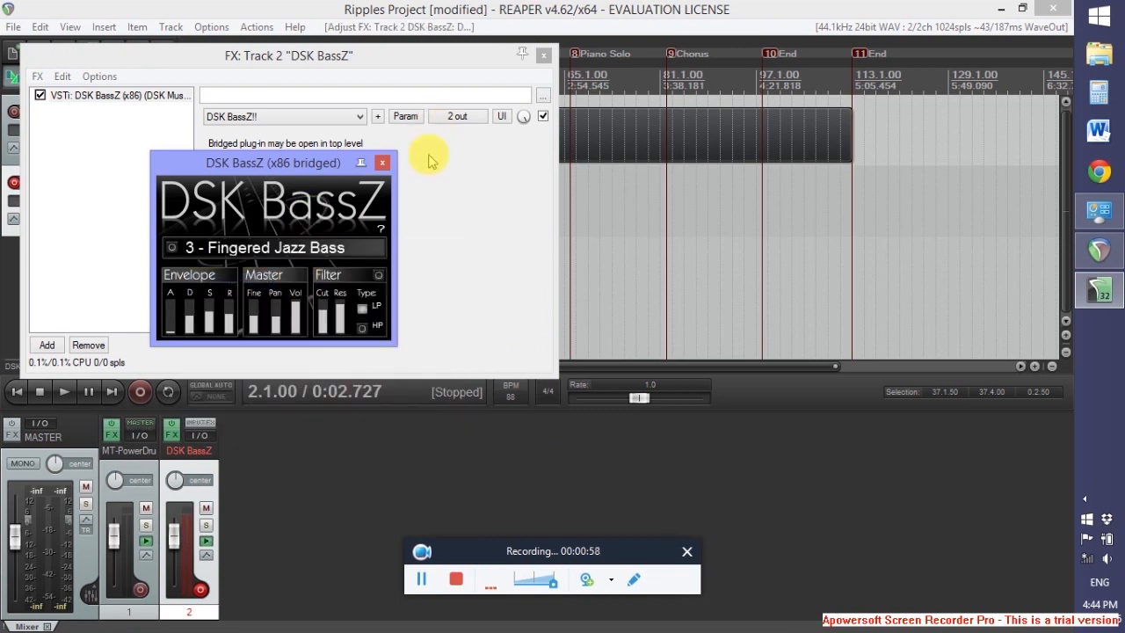
{"action": "left_click_drag", "start_coordinate": [252, 166], "coordinate": [321, 176]}
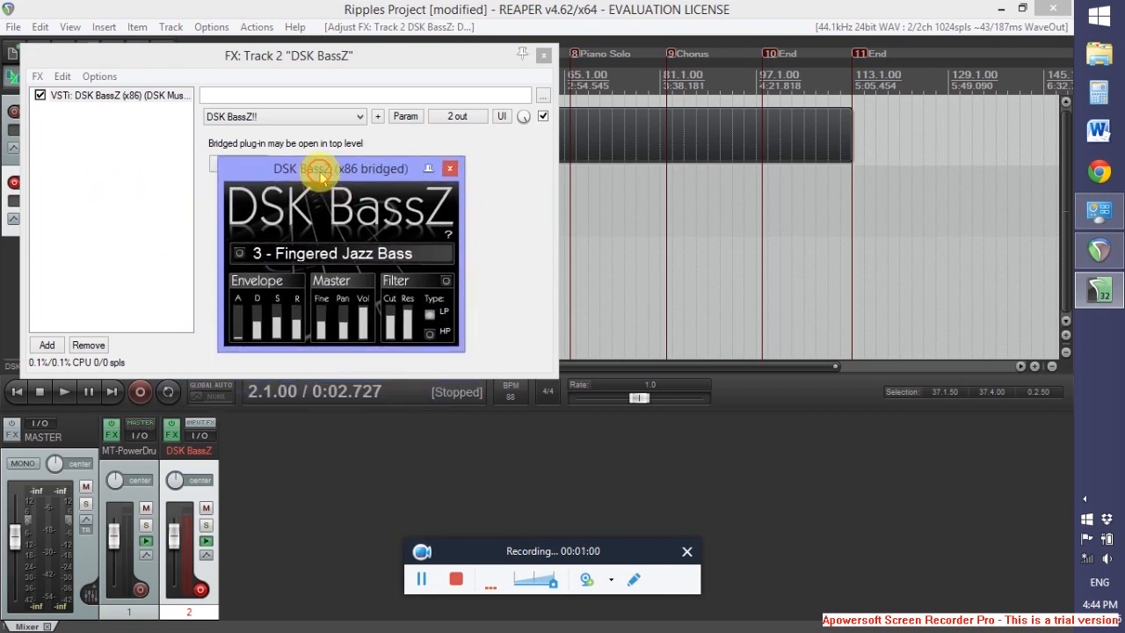
{"action": "left_click", "coordinate": [544, 56]}
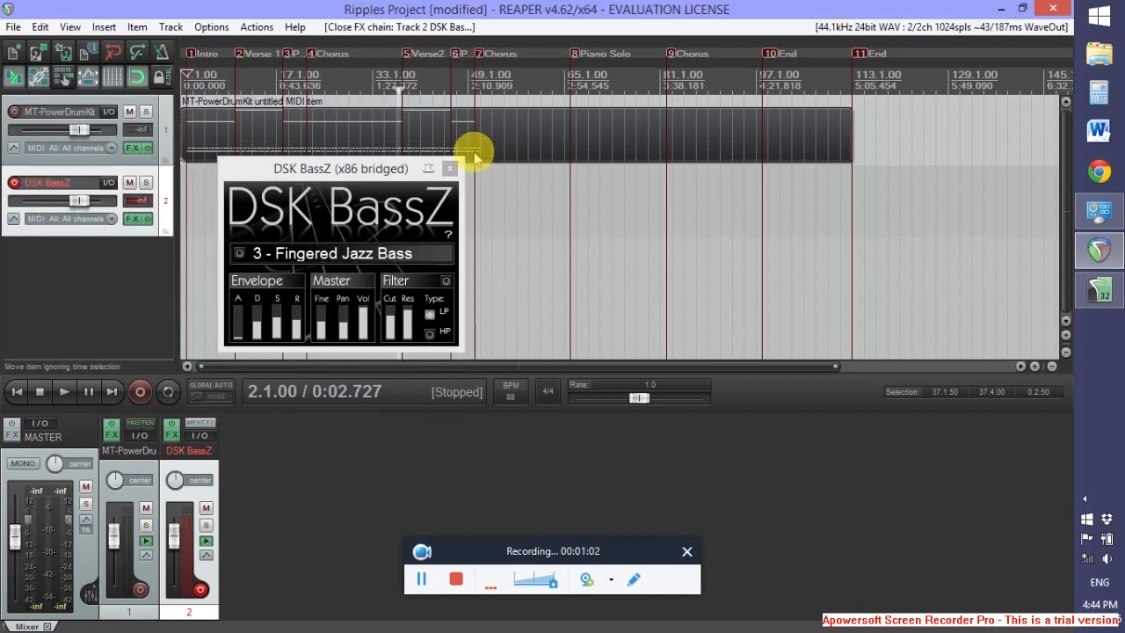
{"action": "left_click", "coordinate": [449, 168]}
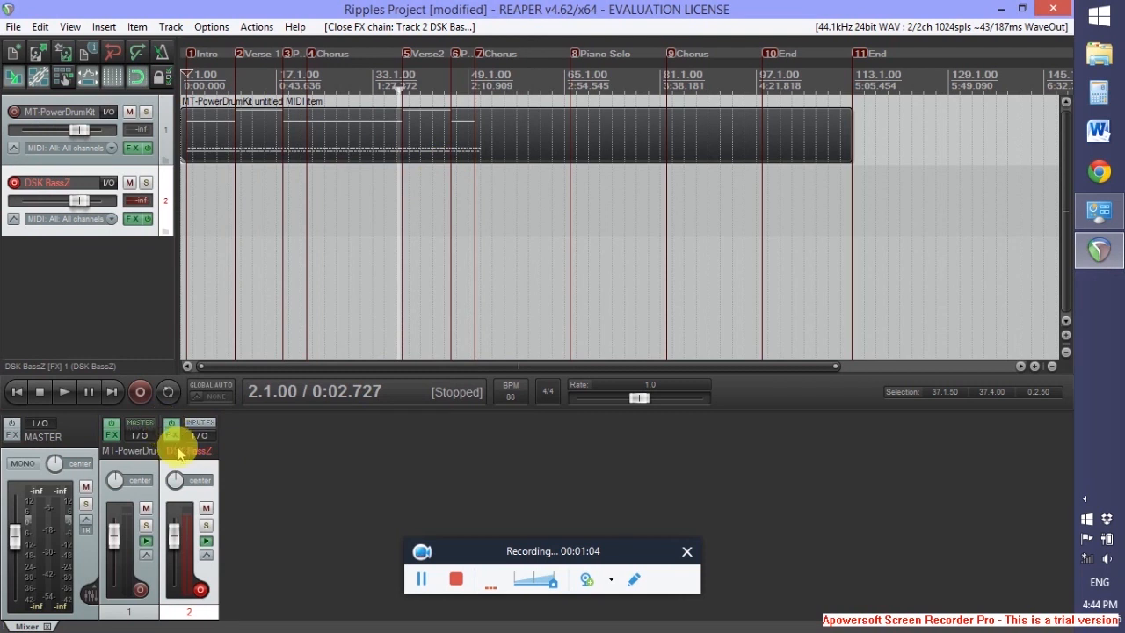
{"action": "left_click", "coordinate": [200, 589]}
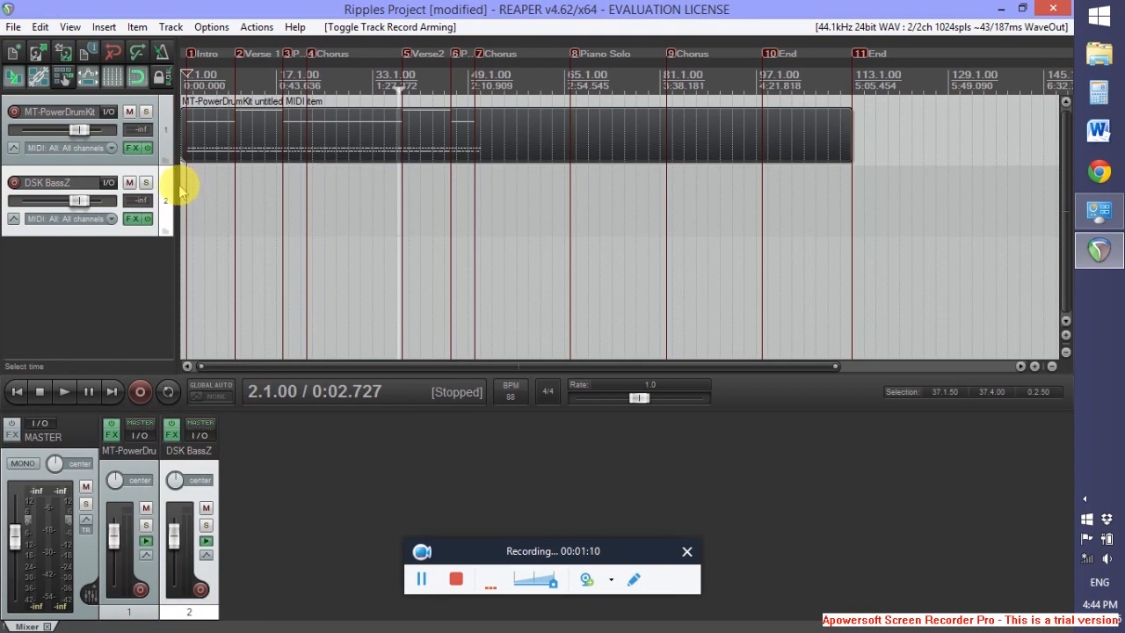
- Insert a new MIDI item on the DSK BassZ track spanning measures 1.1.00 to 117.1.00, and return to the project start
{"action": "left_click_drag", "start_coordinate": [183, 185], "coordinate": [891, 251]}
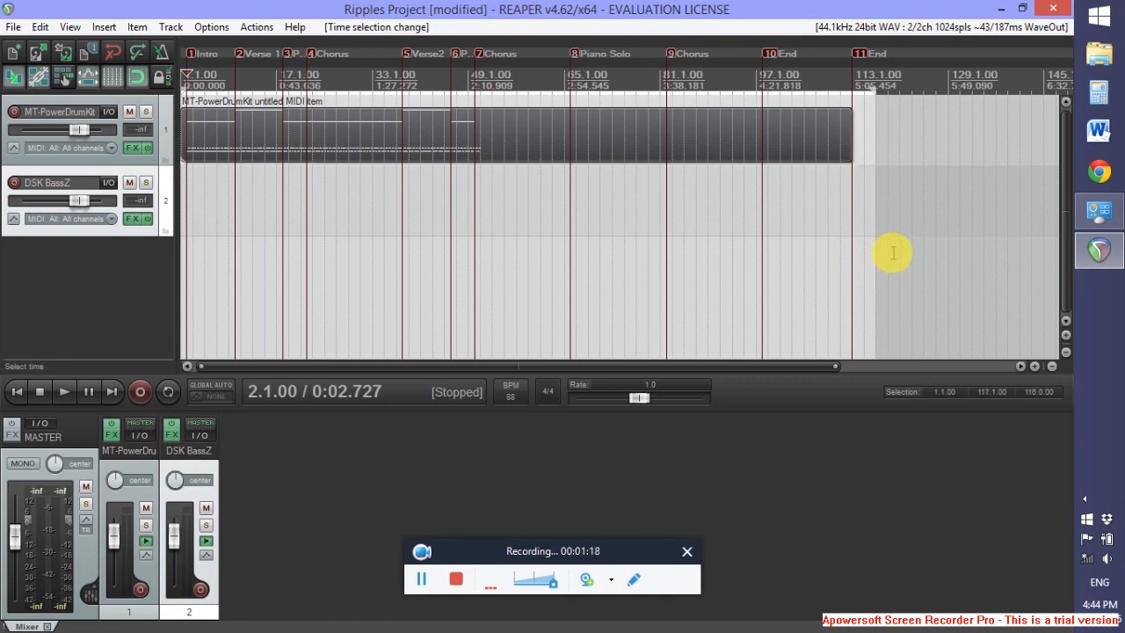
{"action": "scroll", "coordinate": [914, 253], "scroll_direction": "up", "scroll_amount": 1}
{"action": "left_click_drag", "start_coordinate": [352, 367], "coordinate": [709, 376]}
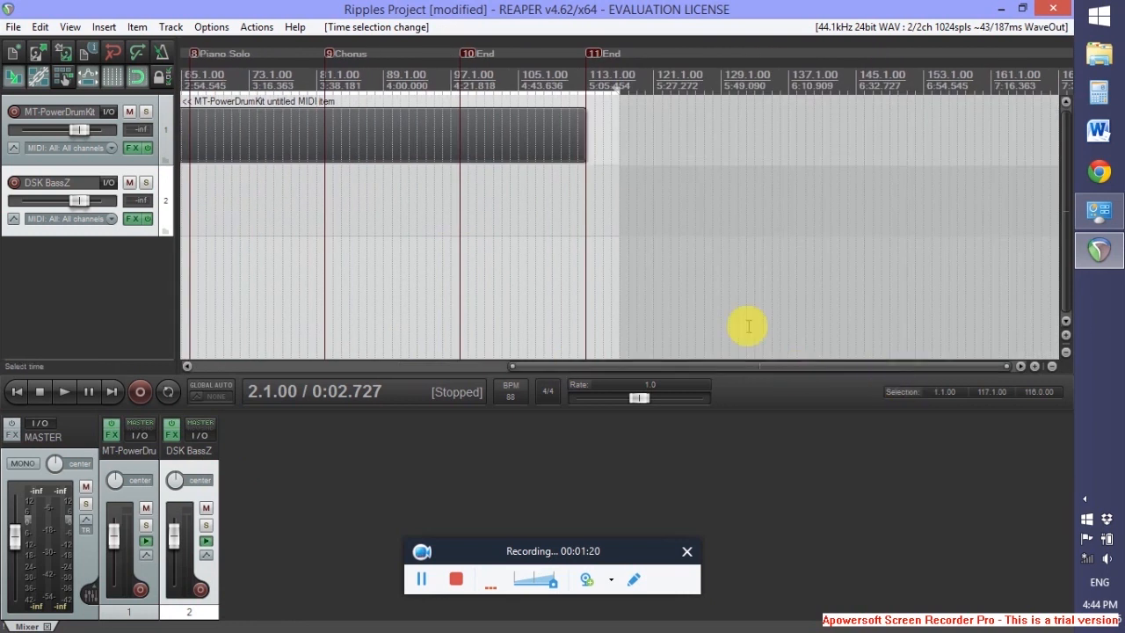
{"action": "scroll", "coordinate": [644, 279], "scroll_direction": "up", "scroll_amount": 1}
{"action": "left_click_drag", "start_coordinate": [572, 369], "coordinate": [1114, 360]}
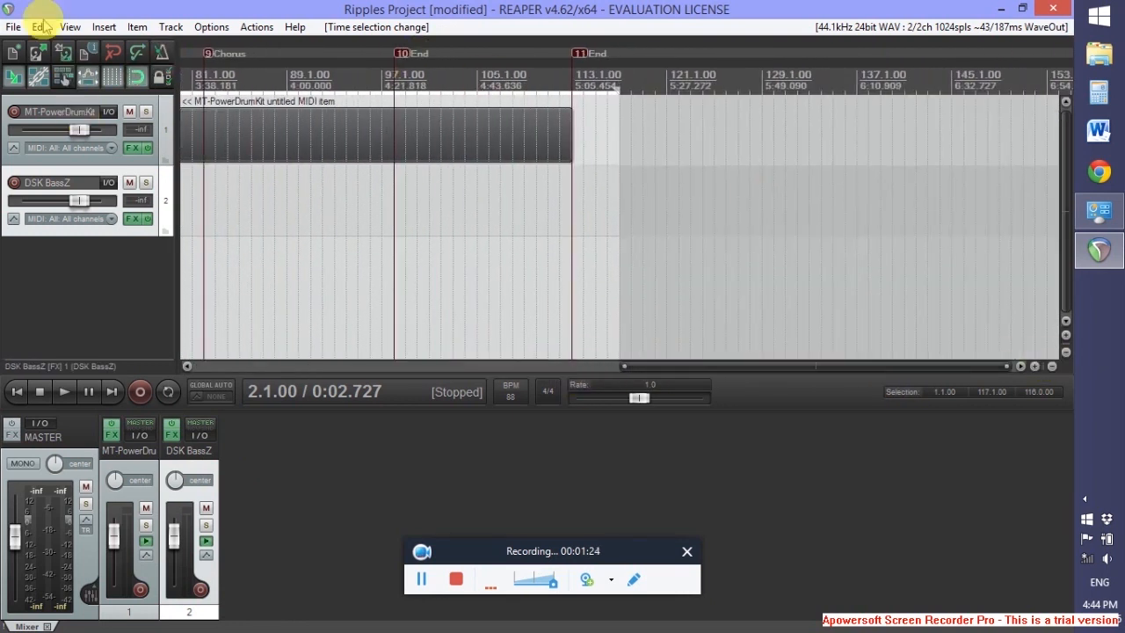
{"action": "left_click_drag", "start_coordinate": [803, 369], "coordinate": [164, 360]}
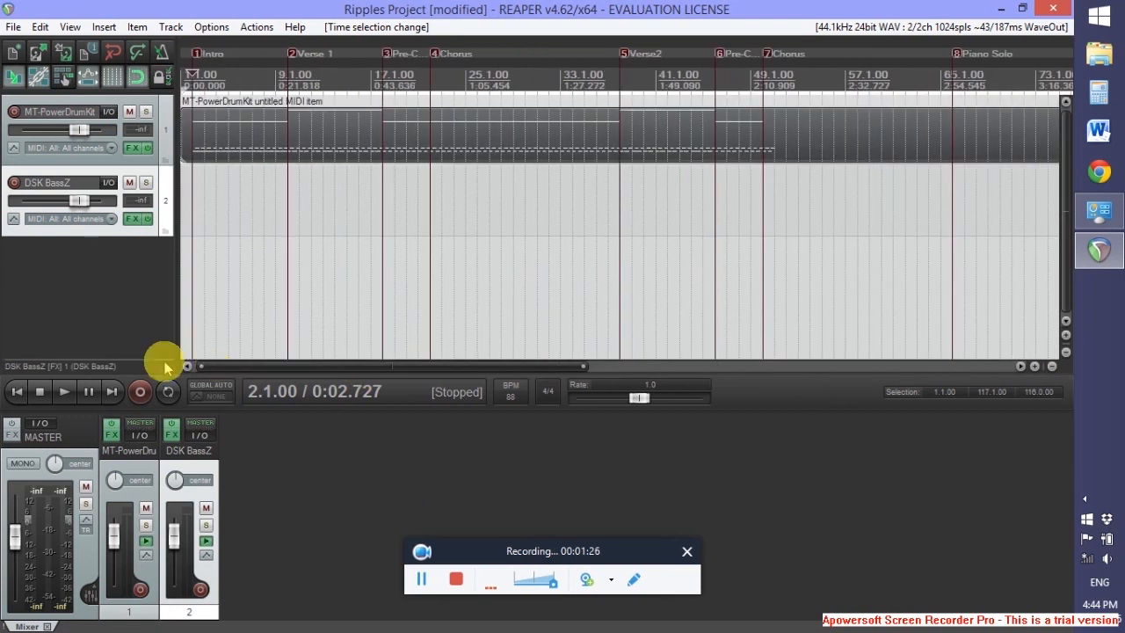
{"action": "left_click", "coordinate": [104, 26]}
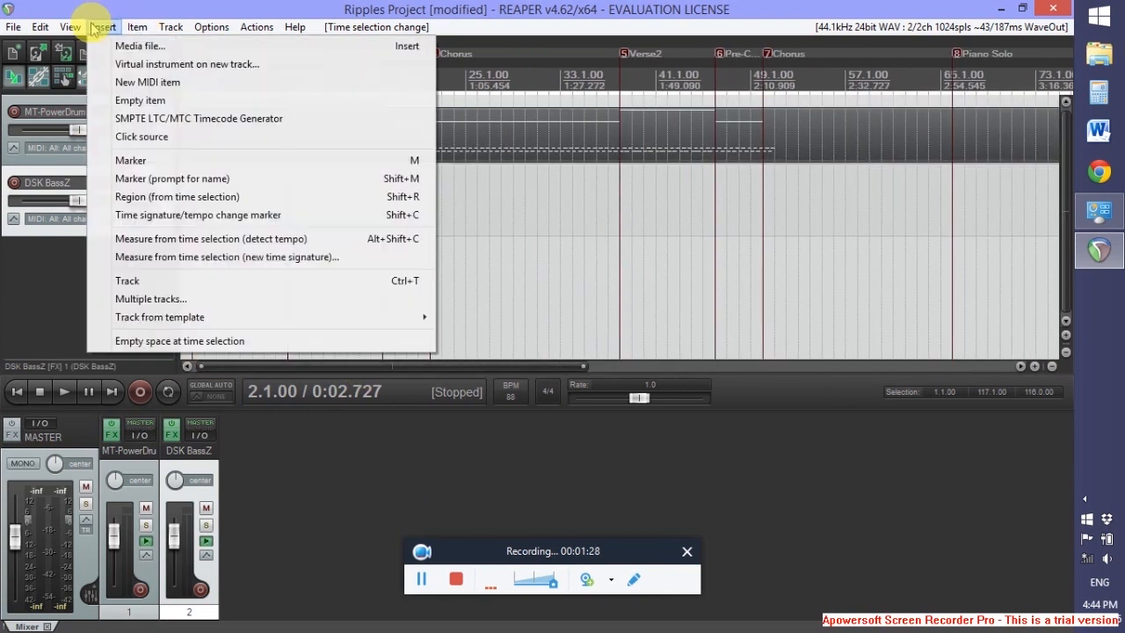
{"action": "left_click", "coordinate": [121, 81]}
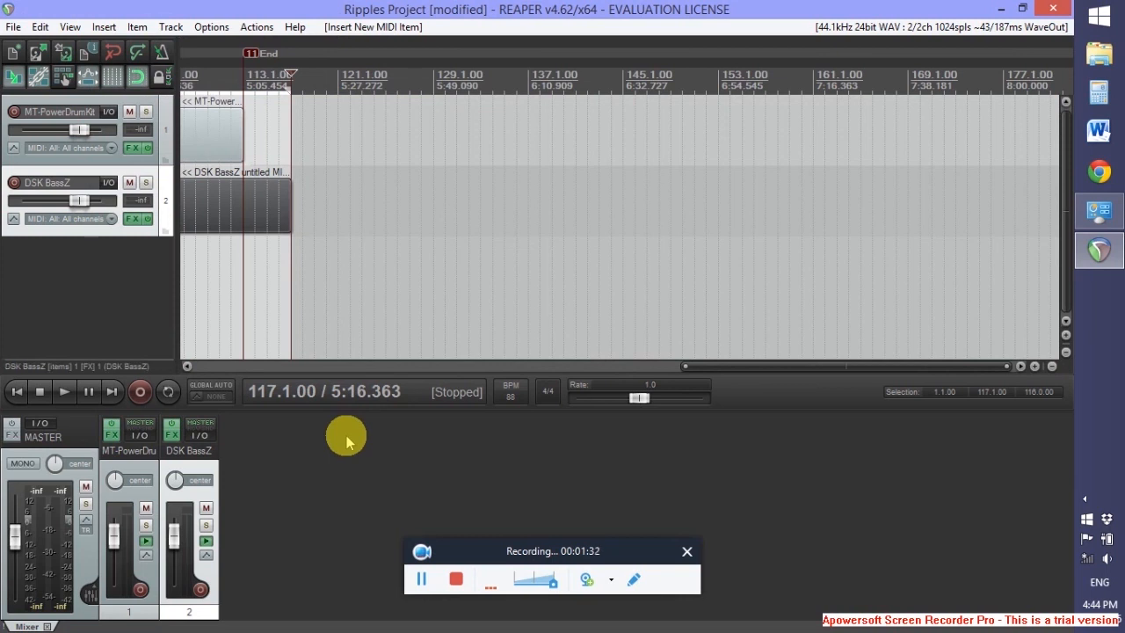
{"action": "key", "text": "Home"}
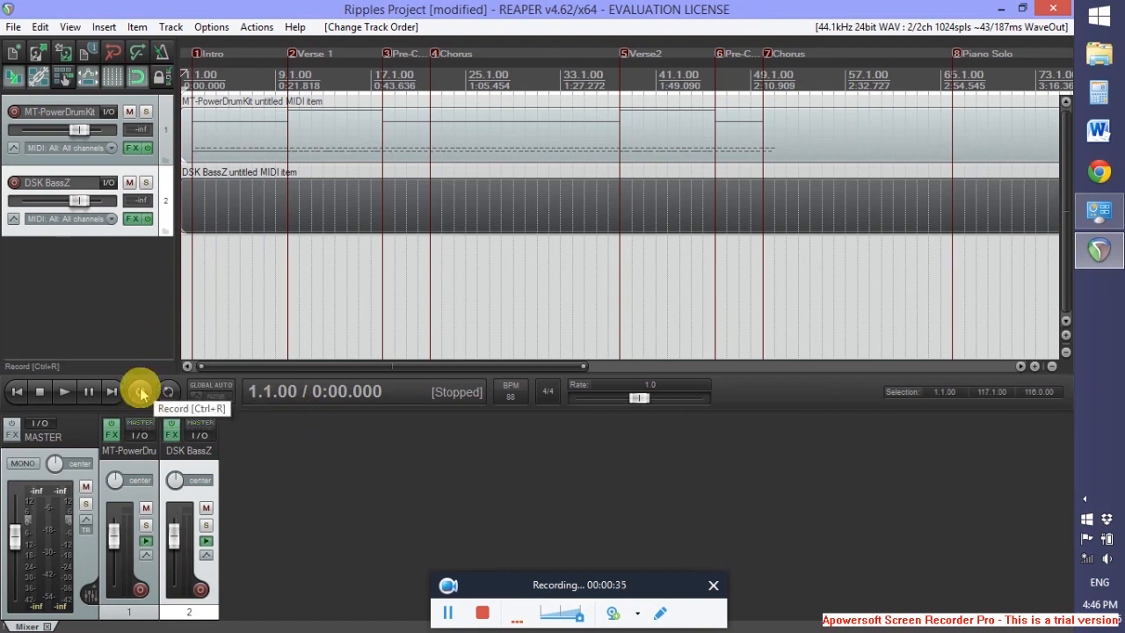
- Open the DSK BassZ MIDI item for editing, go to the Verse 1 marker at measure 10 and audition bass keys including E2
{"action": "double_click", "coordinate": [195, 211]}
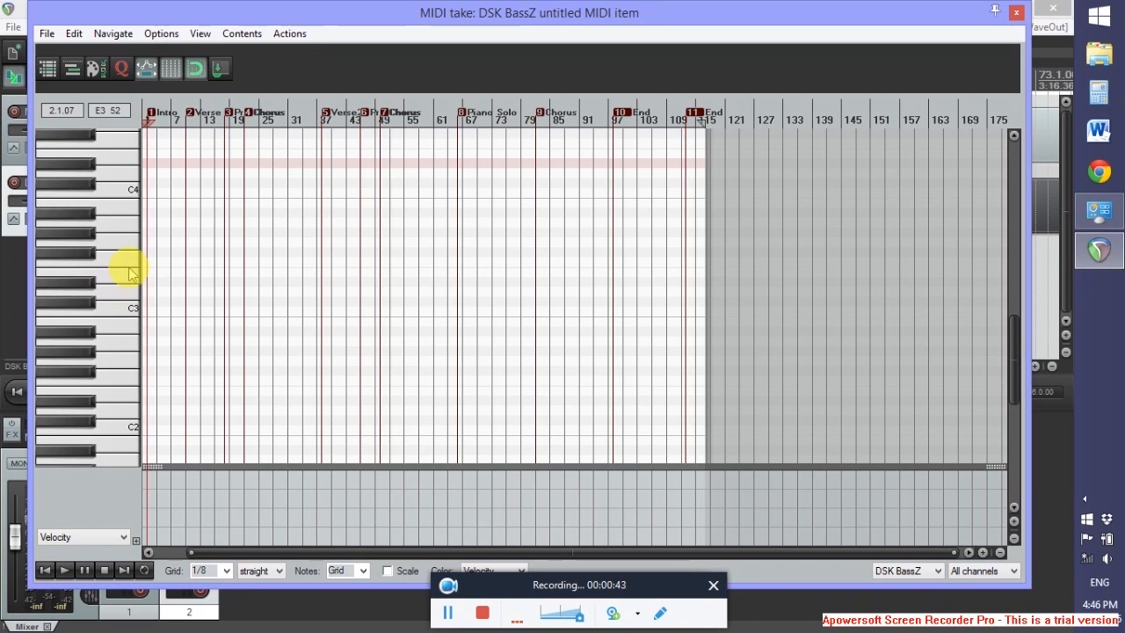
{"action": "left_click_drag", "start_coordinate": [130, 359], "coordinate": [102, 290]}
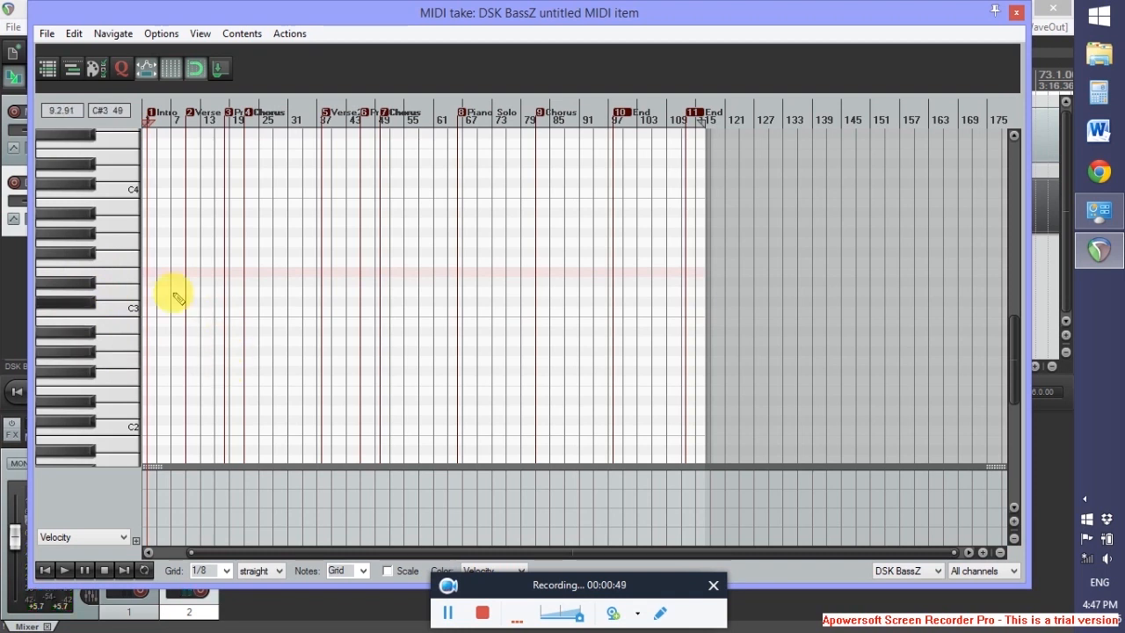
{"action": "scroll", "coordinate": [171, 293], "scroll_direction": "up", "scroll_amount": 10}
{"action": "scroll", "coordinate": [235, 257], "scroll_direction": "up", "scroll_amount": 4}
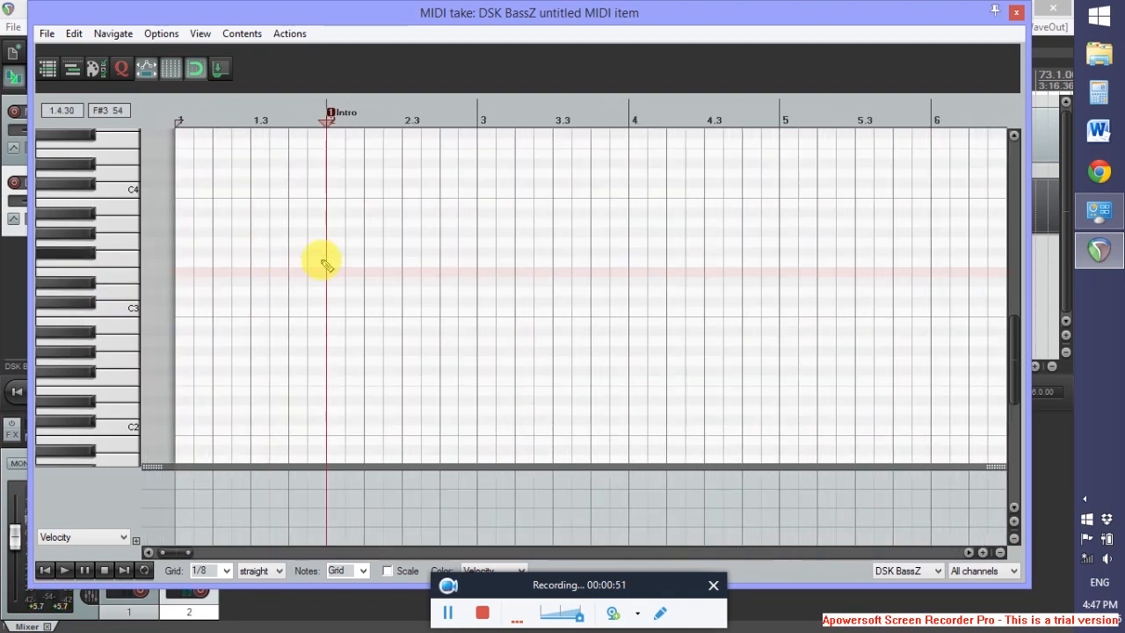
{"action": "scroll", "coordinate": [382, 259], "scroll_direction": "up", "scroll_amount": 2}
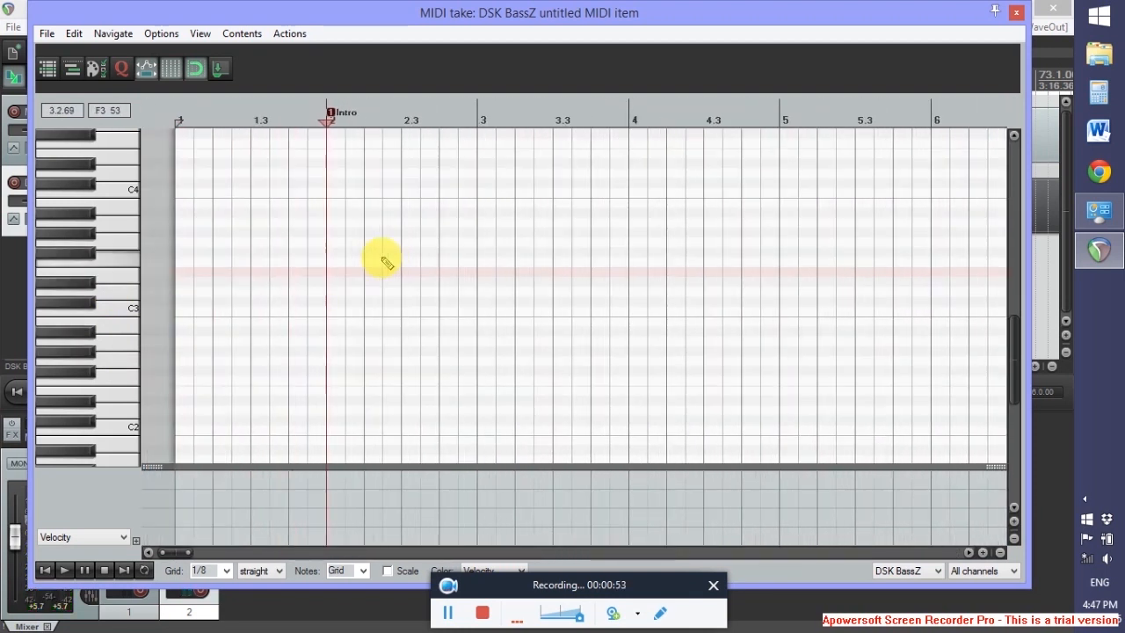
{"action": "left_click_drag", "start_coordinate": [174, 554], "coordinate": [182, 553]}
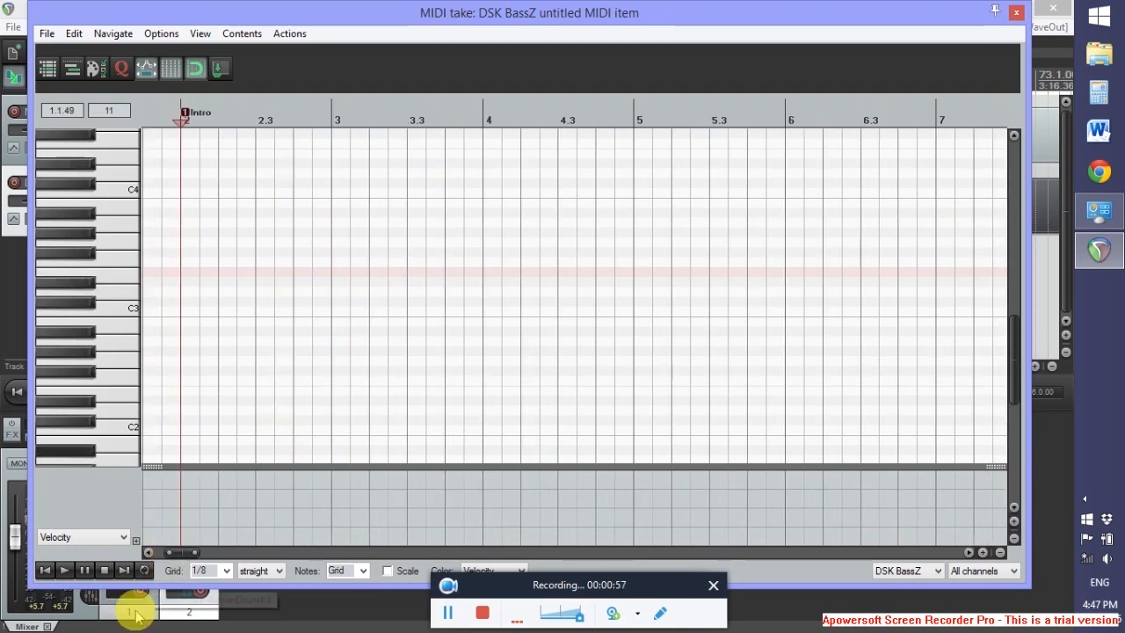
{"action": "scroll", "coordinate": [211, 321], "scroll_direction": "down", "scroll_amount": 1}
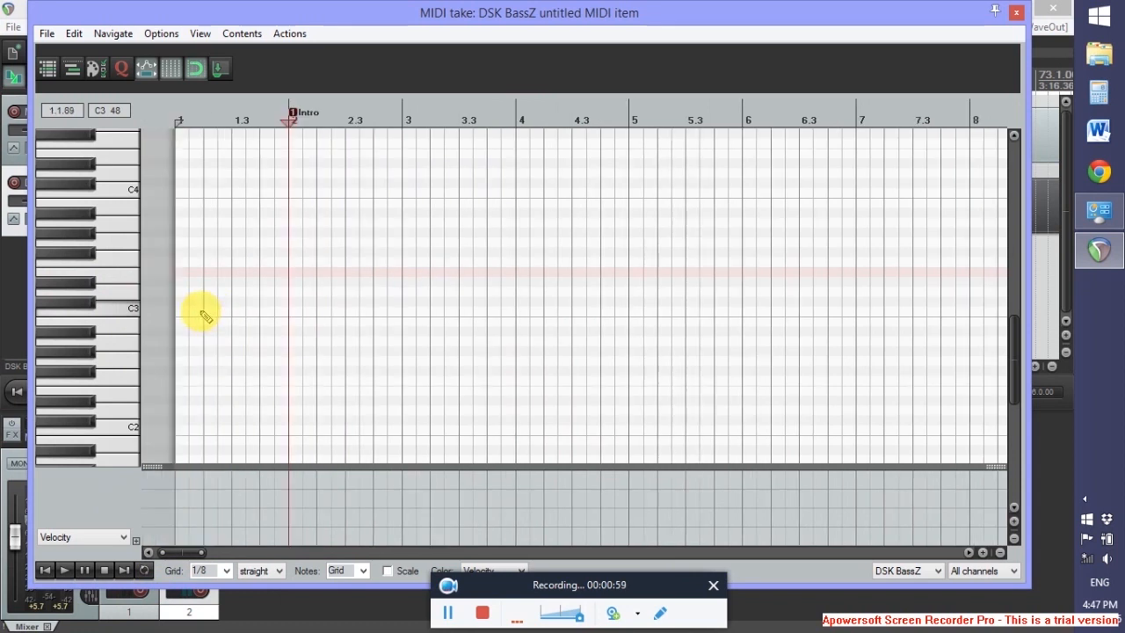
{"action": "scroll", "coordinate": [459, 343], "scroll_direction": "up", "scroll_amount": 1}
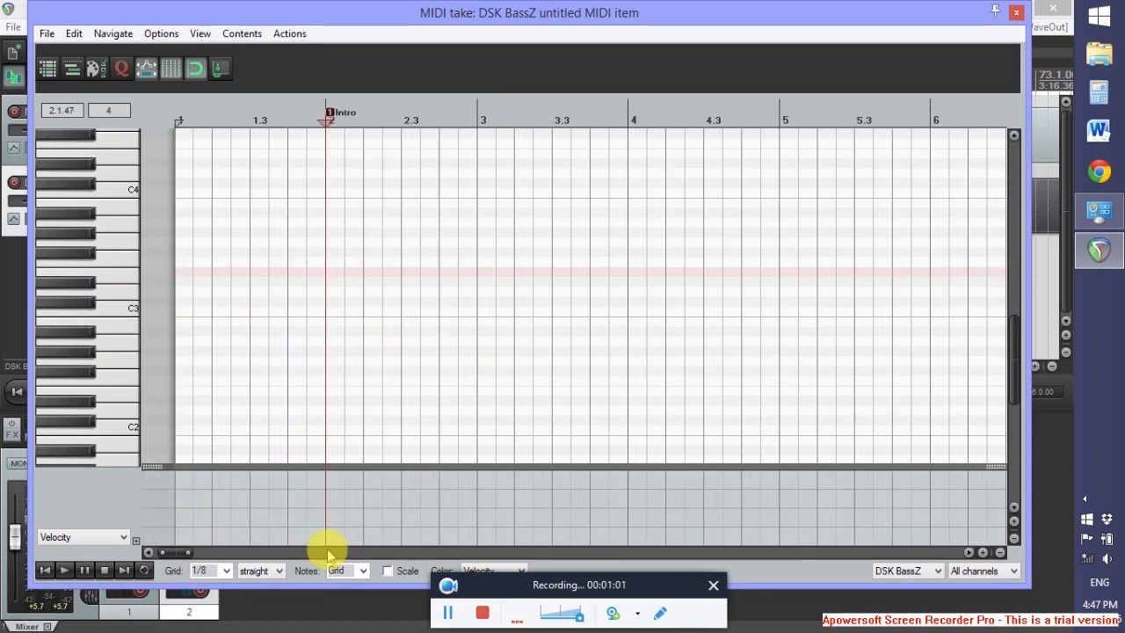
{"action": "left_click_drag", "start_coordinate": [174, 552], "coordinate": [231, 552]}
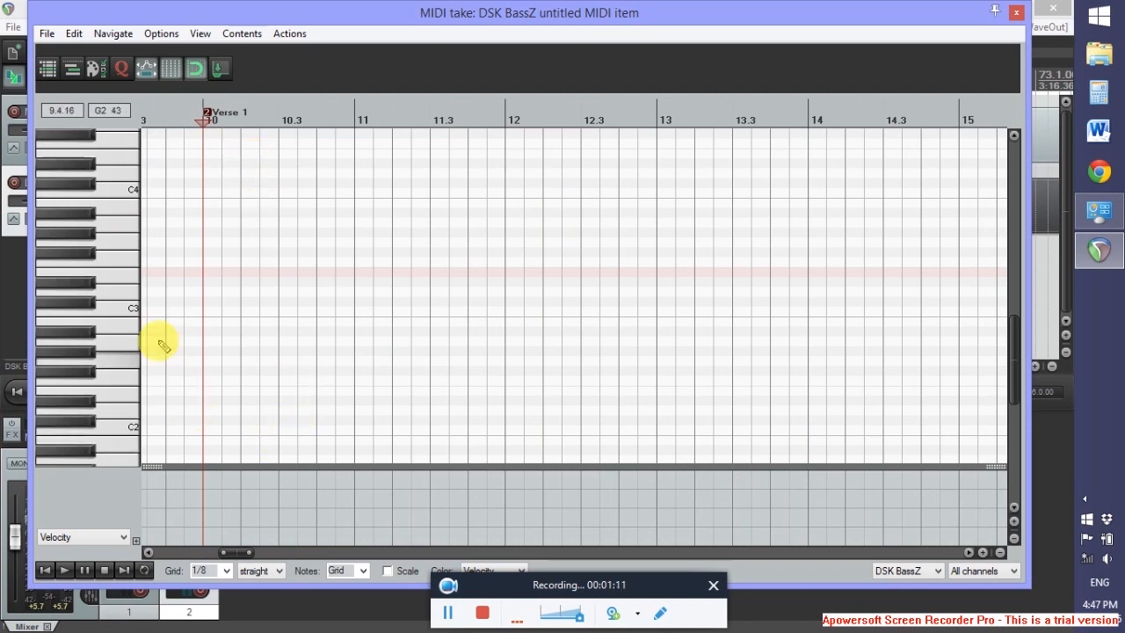
{"action": "left_click", "coordinate": [121, 397]}
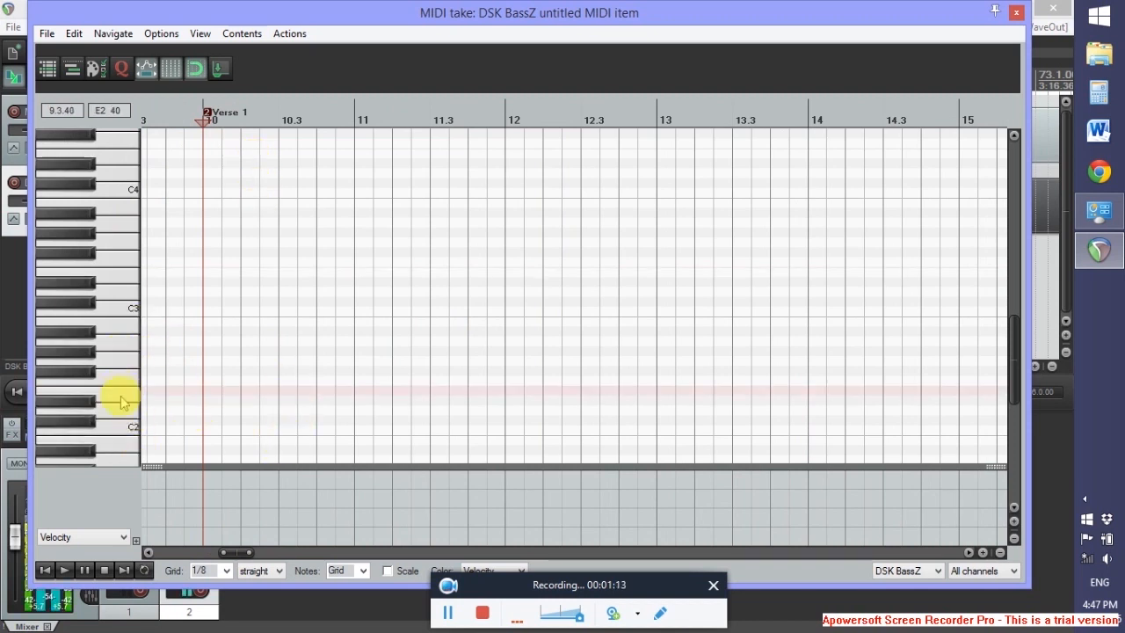
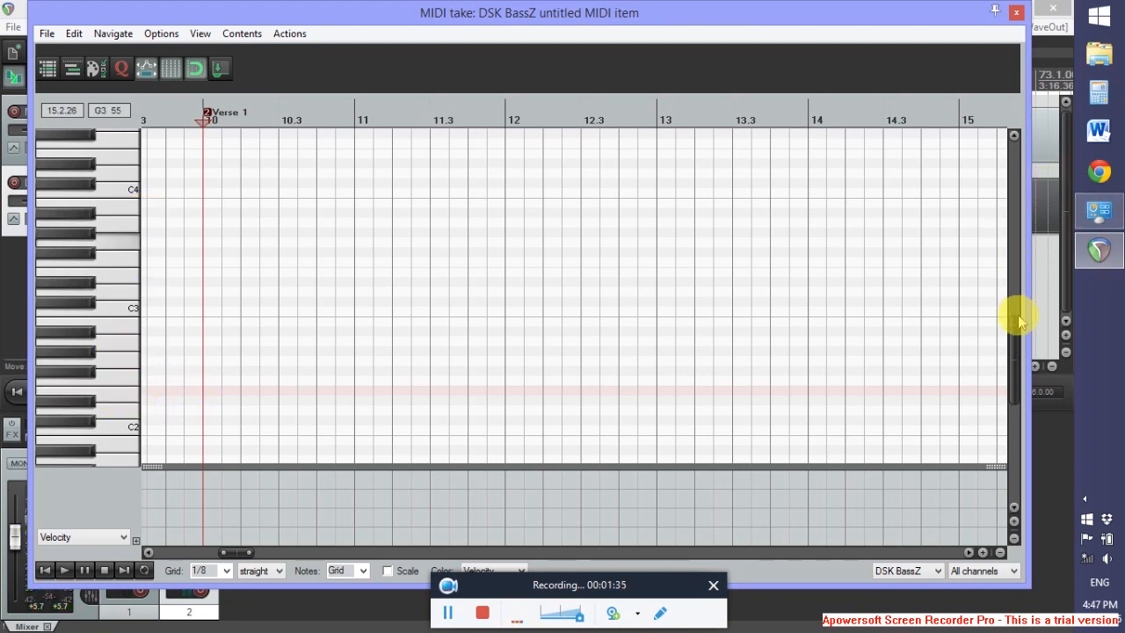
- Draw E1 notes in measure 10: a quarter on beat 1, an eighth on the offbeat of beat 2 and a quarter on beat 3
{"action": "left_click_drag", "start_coordinate": [1014, 314], "coordinate": [1014, 408]}
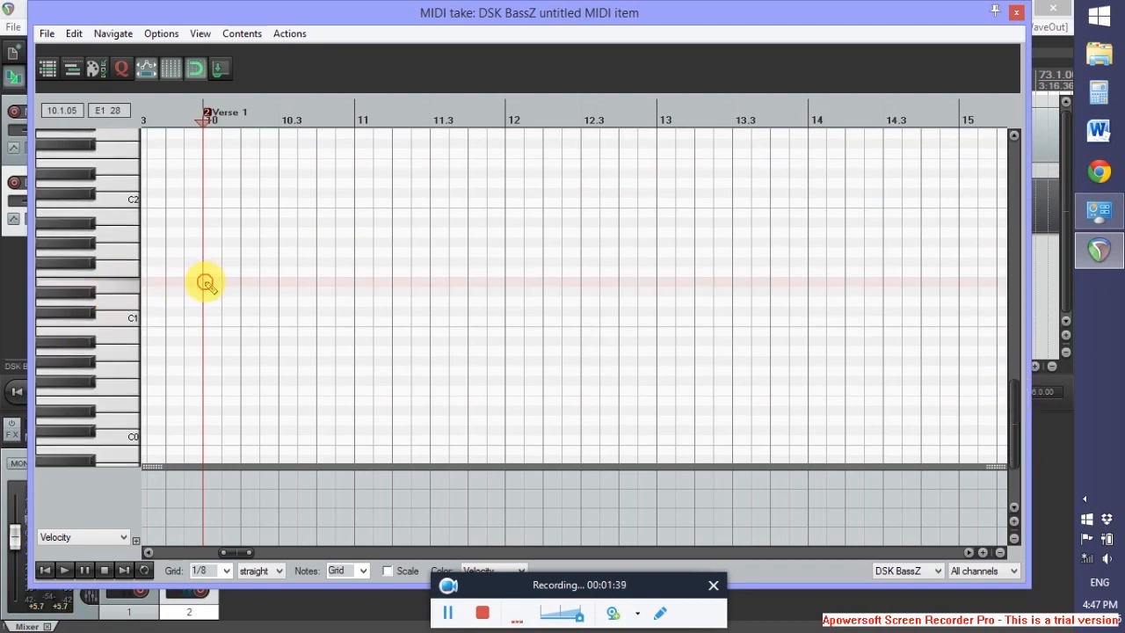
{"action": "left_click_drag", "start_coordinate": [205, 282], "coordinate": [234, 285]}
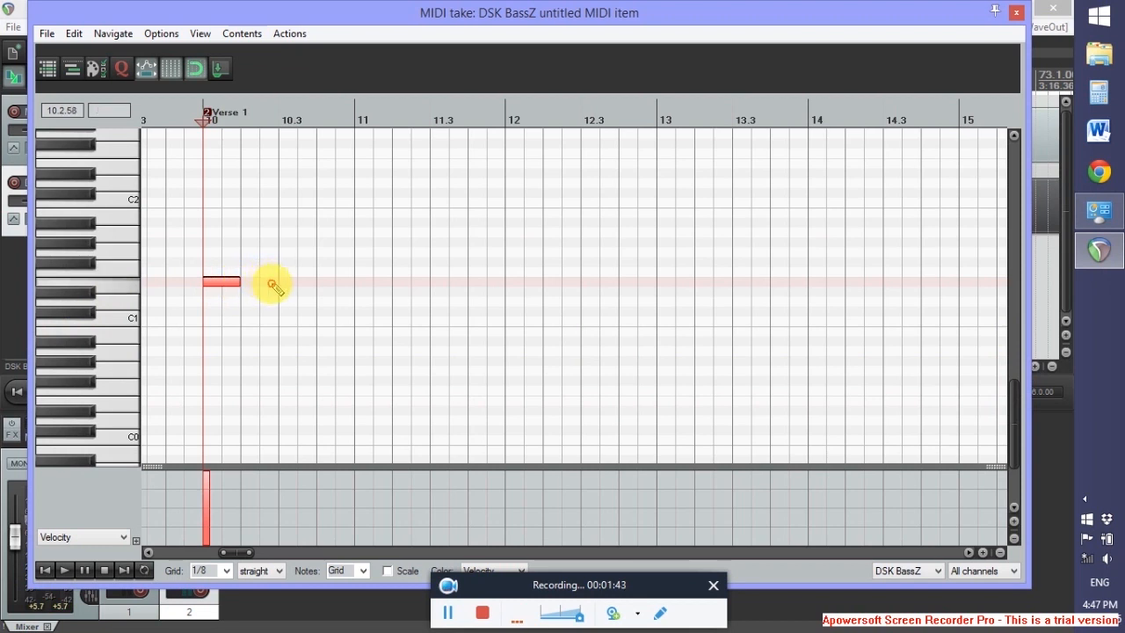
{"action": "left_click", "coordinate": [272, 285]}
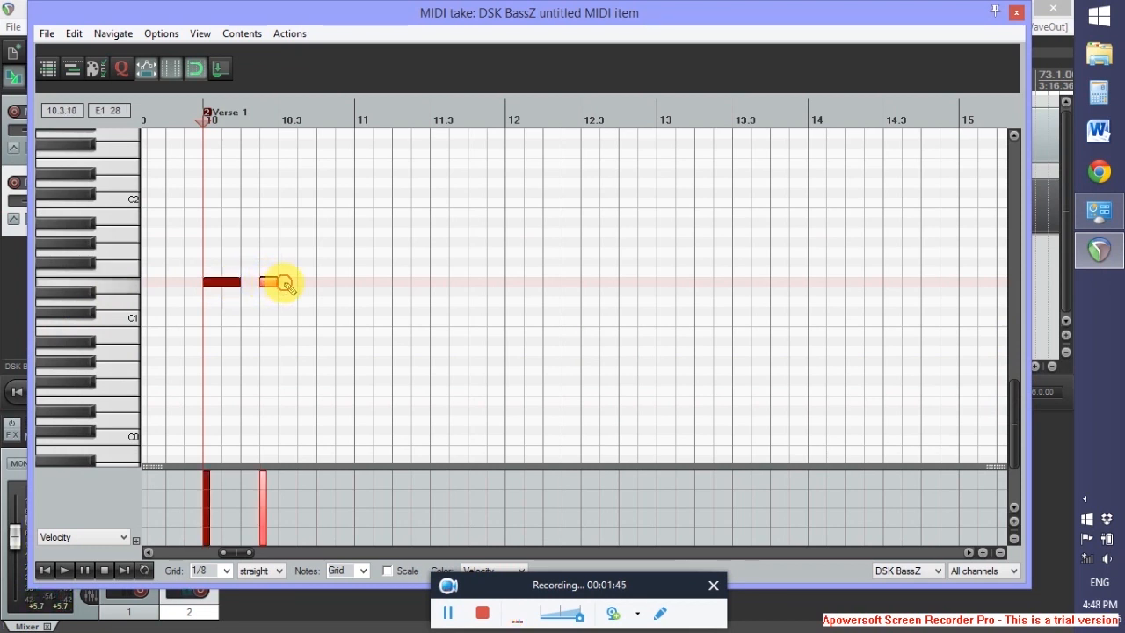
{"action": "left_click_drag", "start_coordinate": [279, 283], "coordinate": [307, 278]}
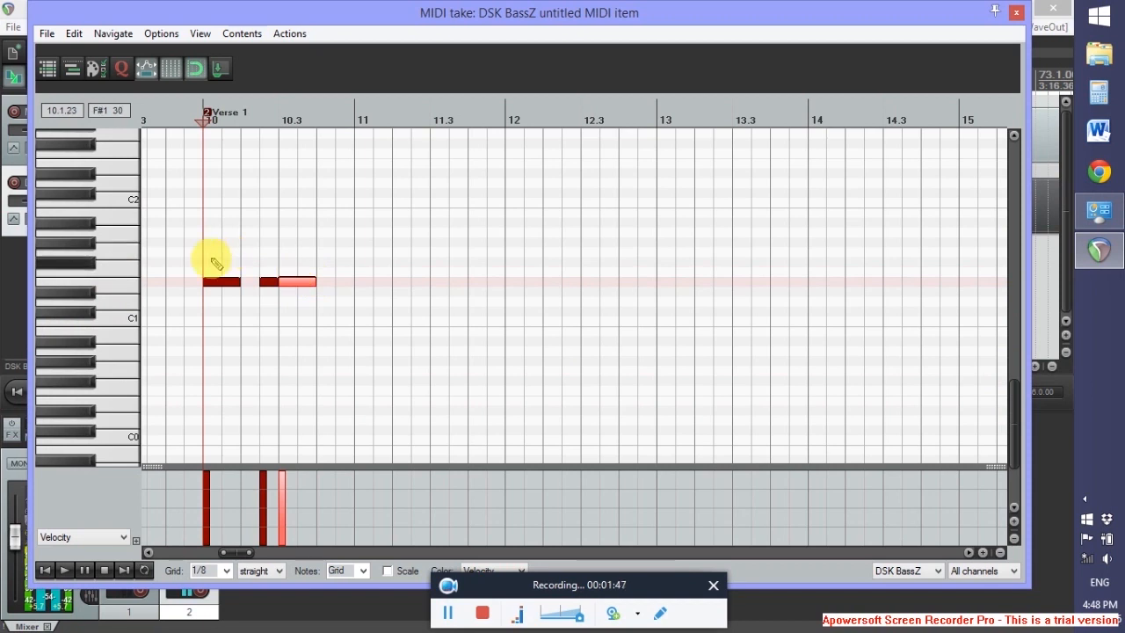
- Copy the three E1 notes of measure 10 and paste them at the start of measure 11
{"action": "left_click_drag", "start_coordinate": [215, 262], "coordinate": [318, 314]}
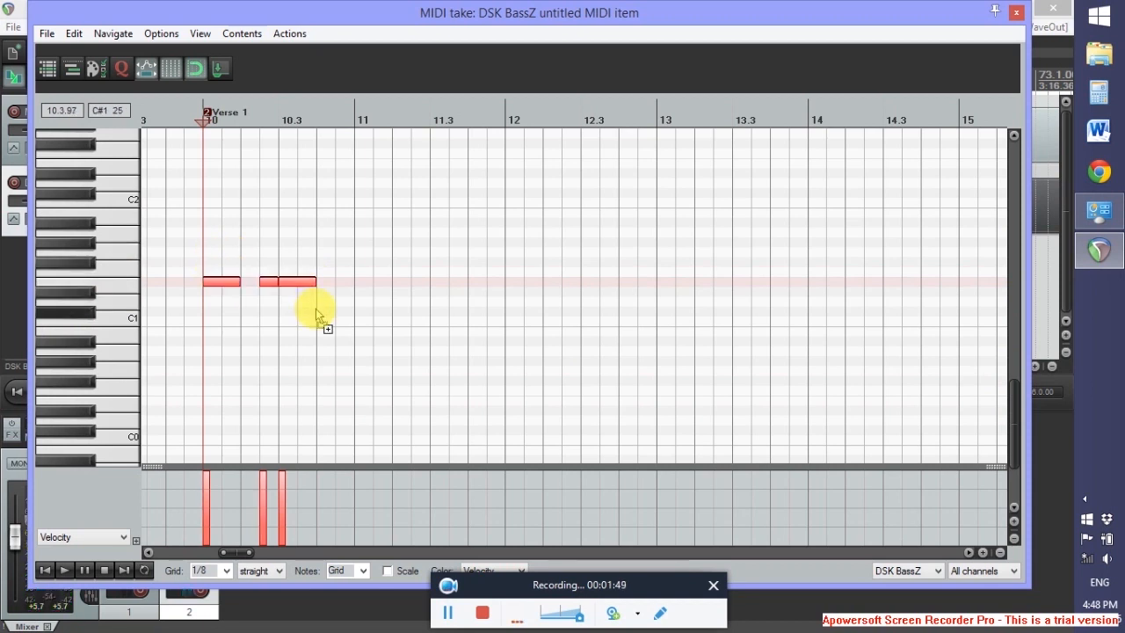
{"action": "left_click", "coordinate": [355, 105]}
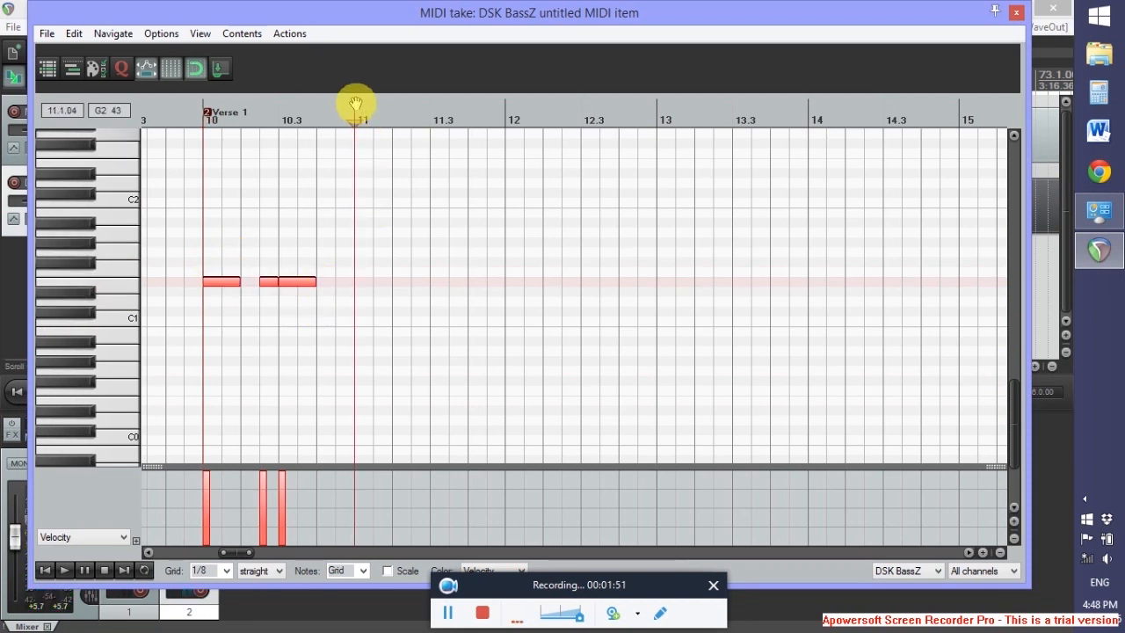
{"action": "key", "text": "ctrl+v"}
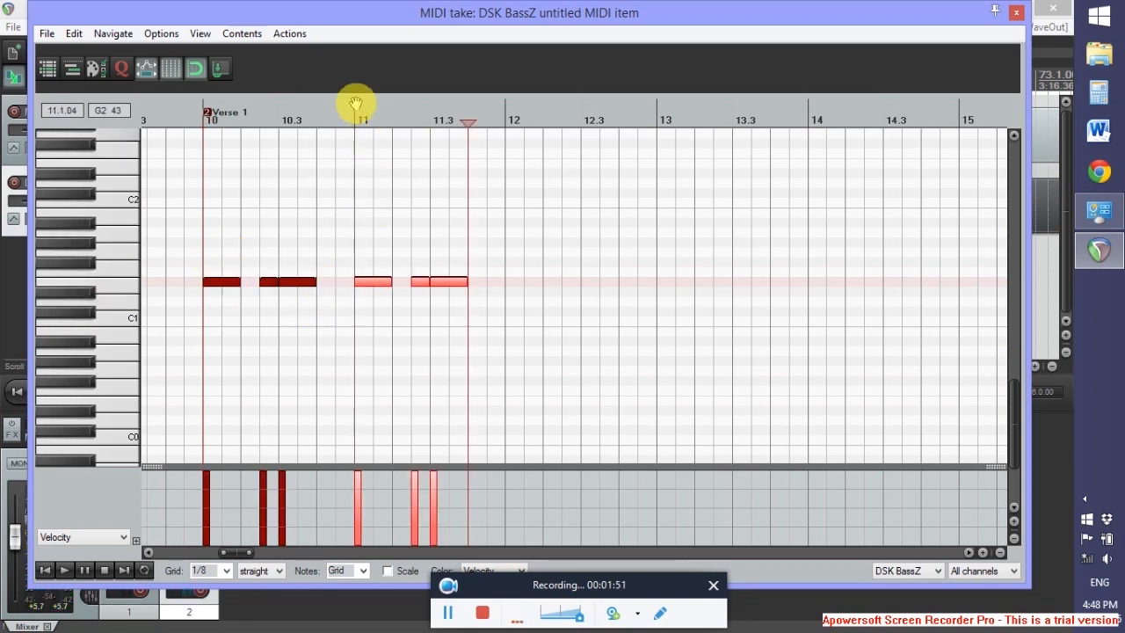
- Try the last note of measure 11 at B1, play the phrase from the Verse 1 marker, and move the note back to E1
{"action": "left_click_drag", "start_coordinate": [455, 289], "coordinate": [448, 222]}
{"action": "left_click", "coordinate": [449, 285]}
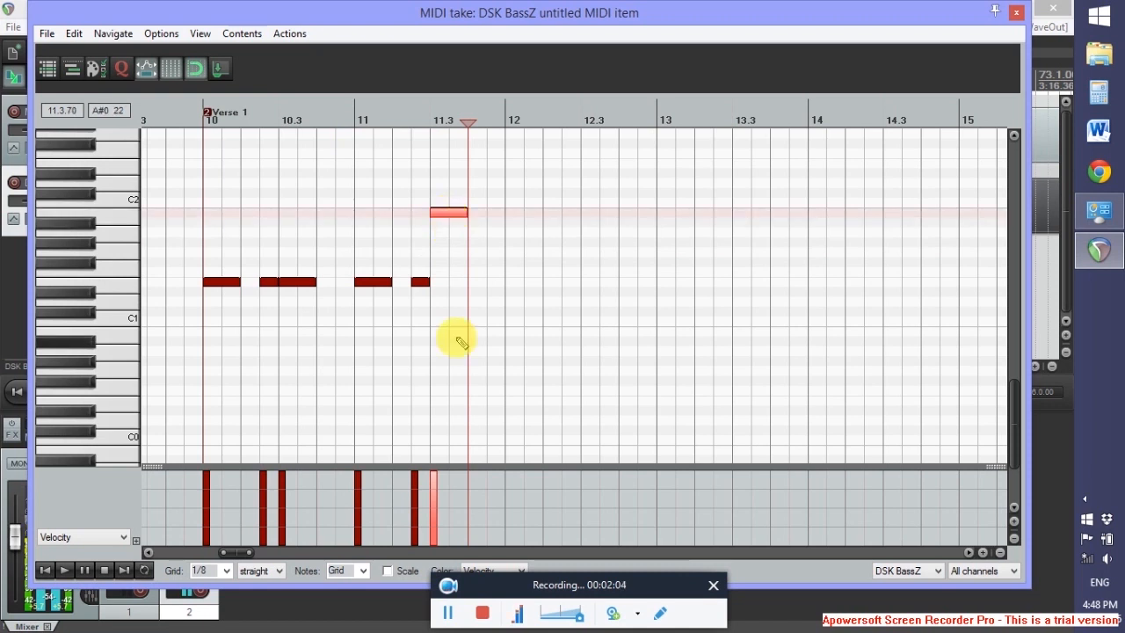
{"action": "left_click", "coordinate": [204, 112]}
{"action": "key", "text": "space"}
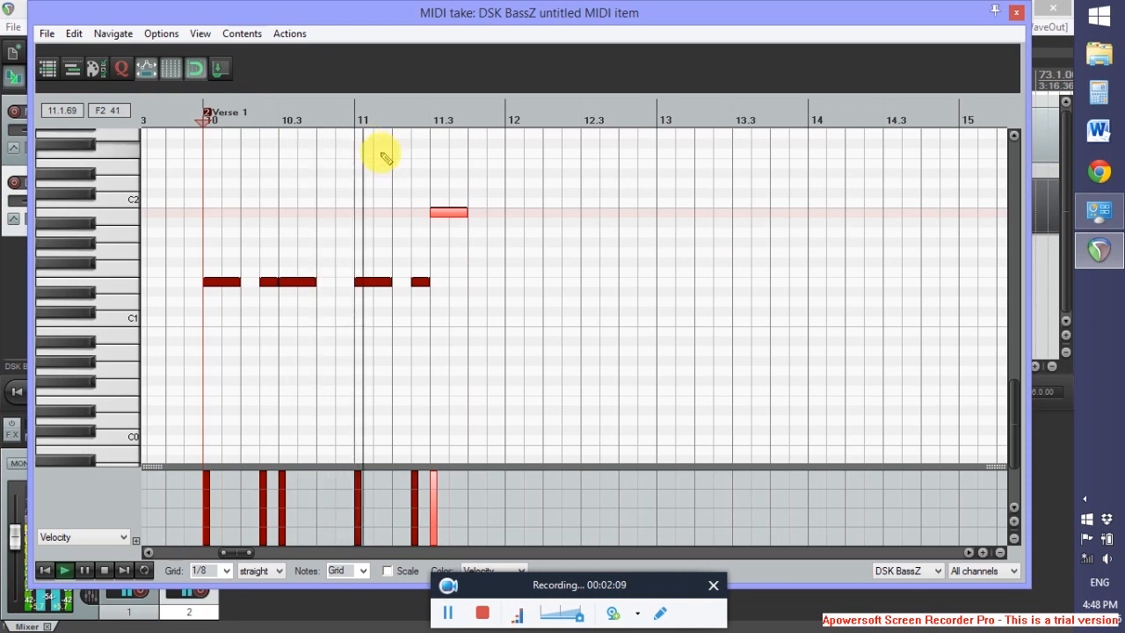
{"action": "key", "text": "space"}
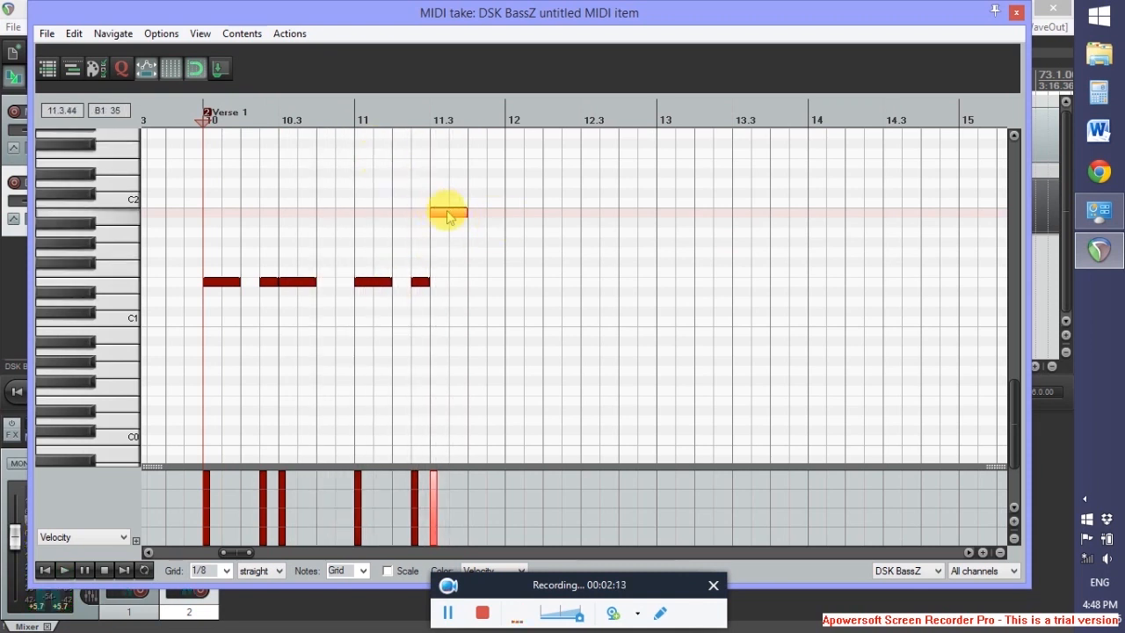
{"action": "left_click_drag", "start_coordinate": [448, 213], "coordinate": [447, 280]}
- Add a quarter B1 on beat 4 of measure 11 and repeat measure 10's three-note rhythm at E2 in measure 12
{"action": "left_click_drag", "start_coordinate": [471, 213], "coordinate": [500, 214]}
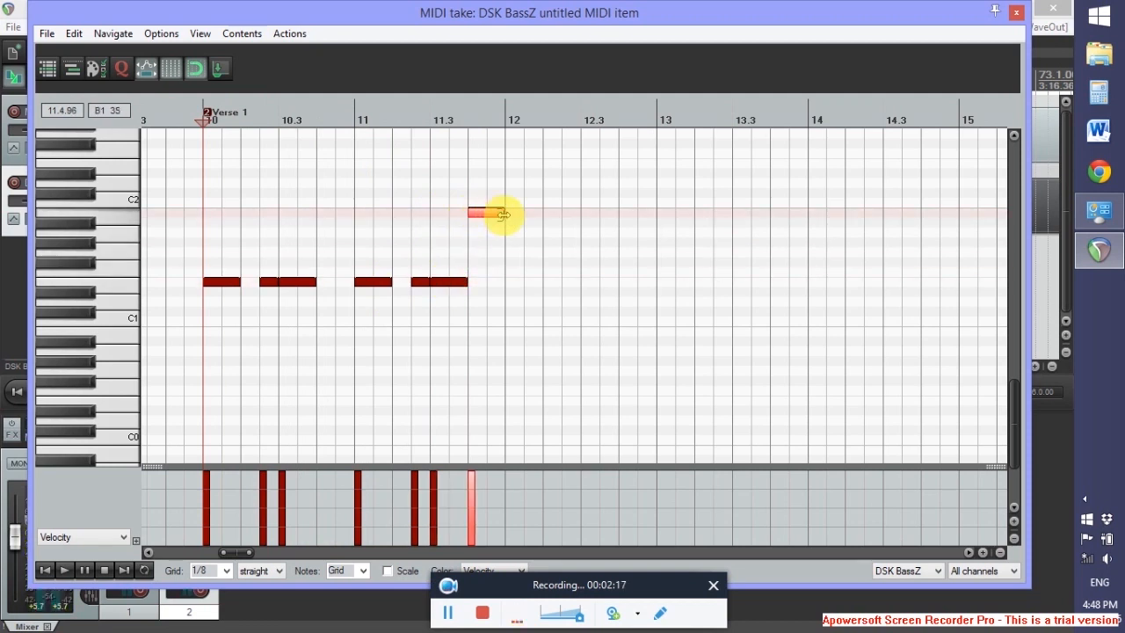
{"action": "left_click", "coordinate": [510, 162]}
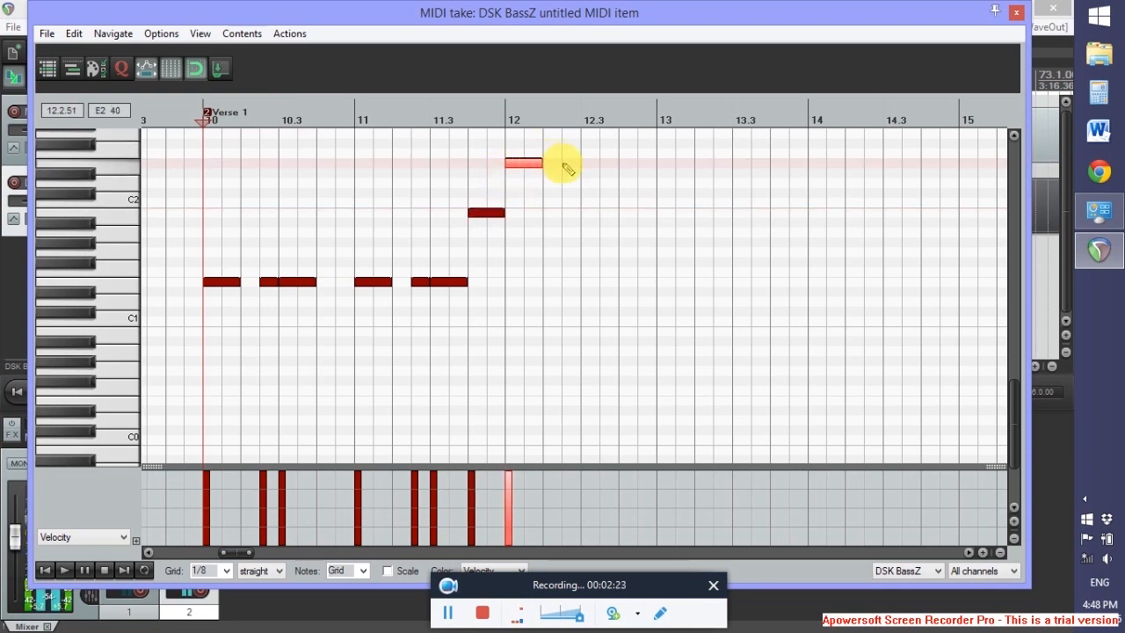
{"action": "left_click", "coordinate": [564, 164]}
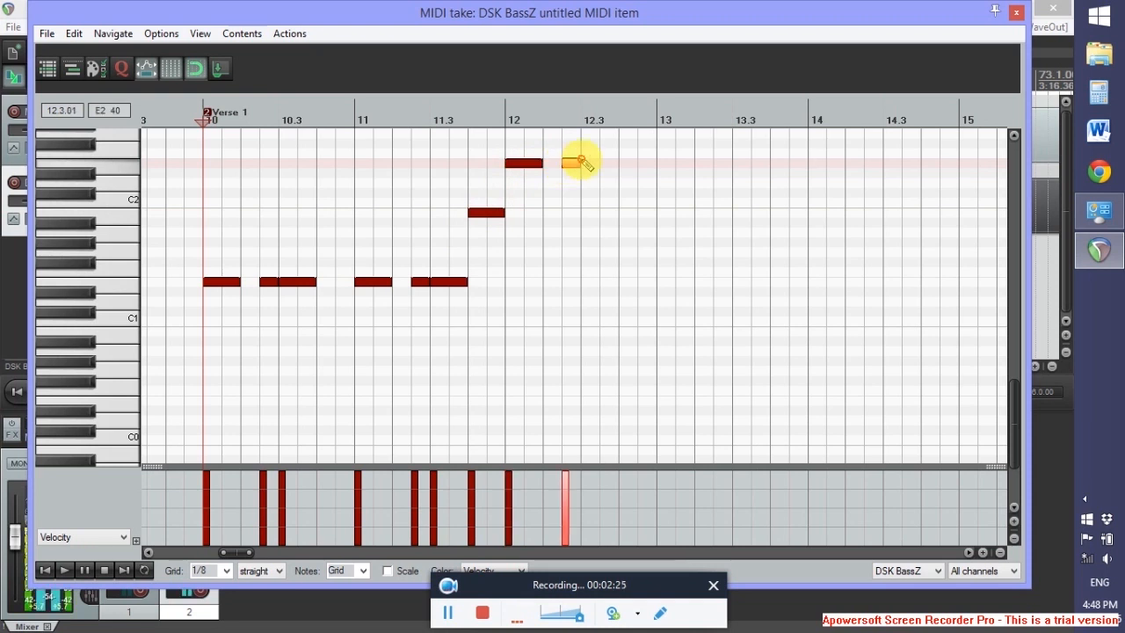
{"action": "left_click", "coordinate": [594, 162]}
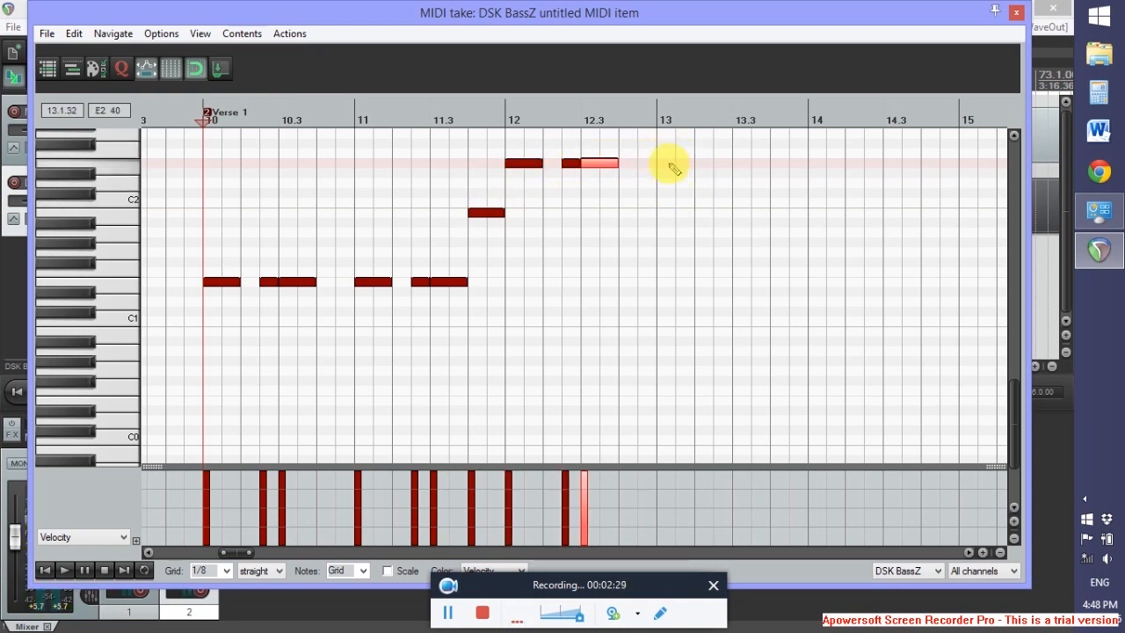
- Draw the same three-note E2 rhythm in measure 13 and end the measure with a quarter B1 on beat 4
{"action": "left_click", "coordinate": [666, 165]}
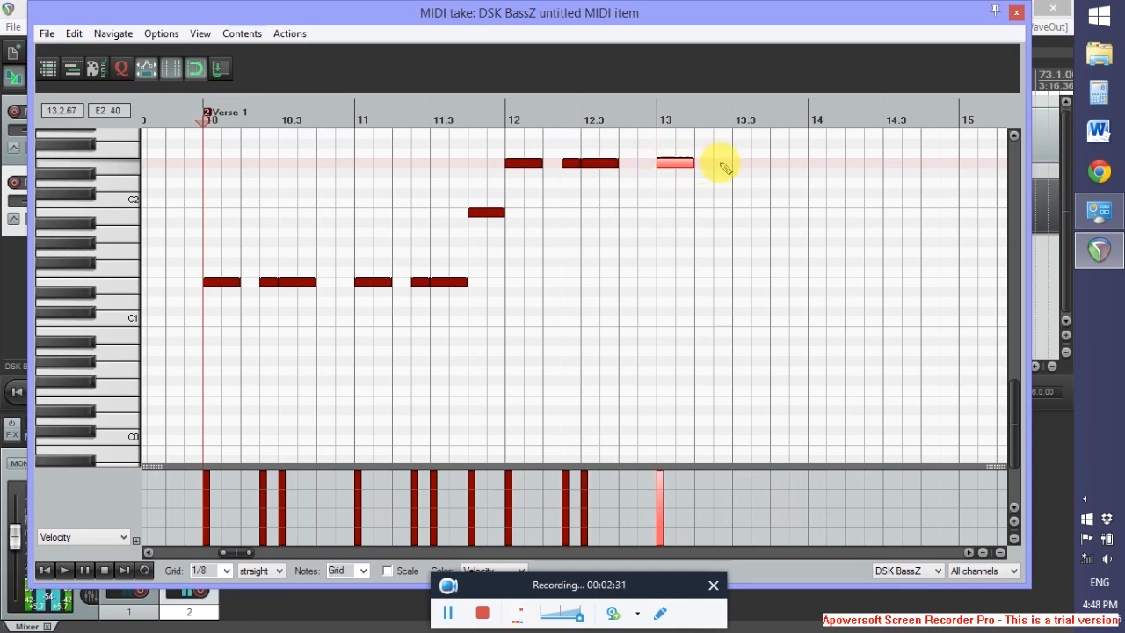
{"action": "left_click", "coordinate": [722, 164]}
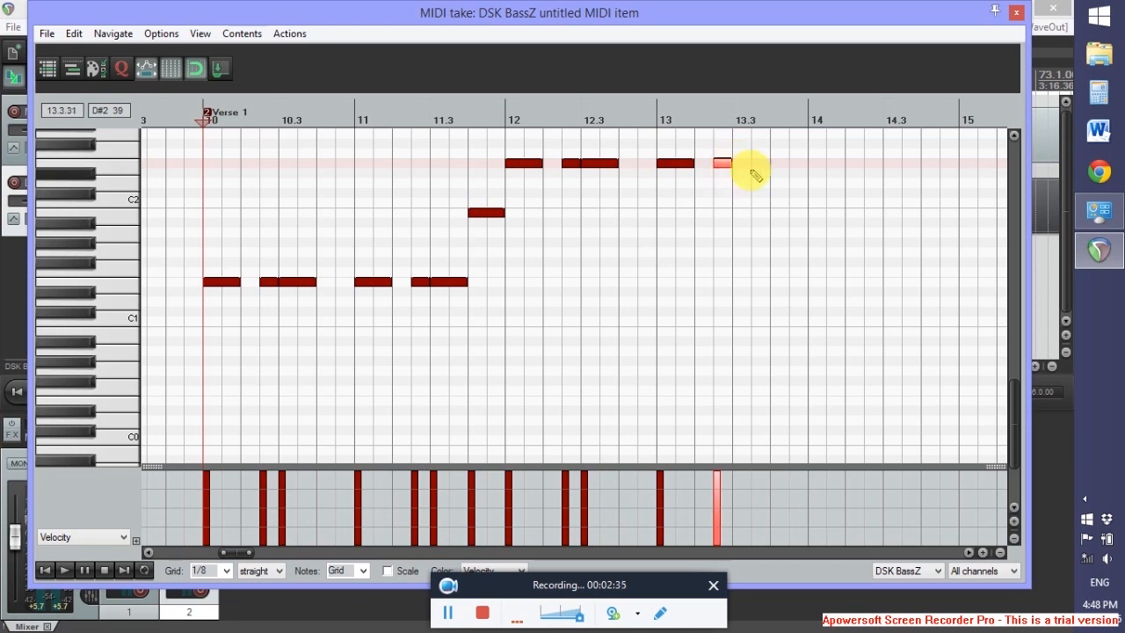
{"action": "left_click", "coordinate": [743, 165]}
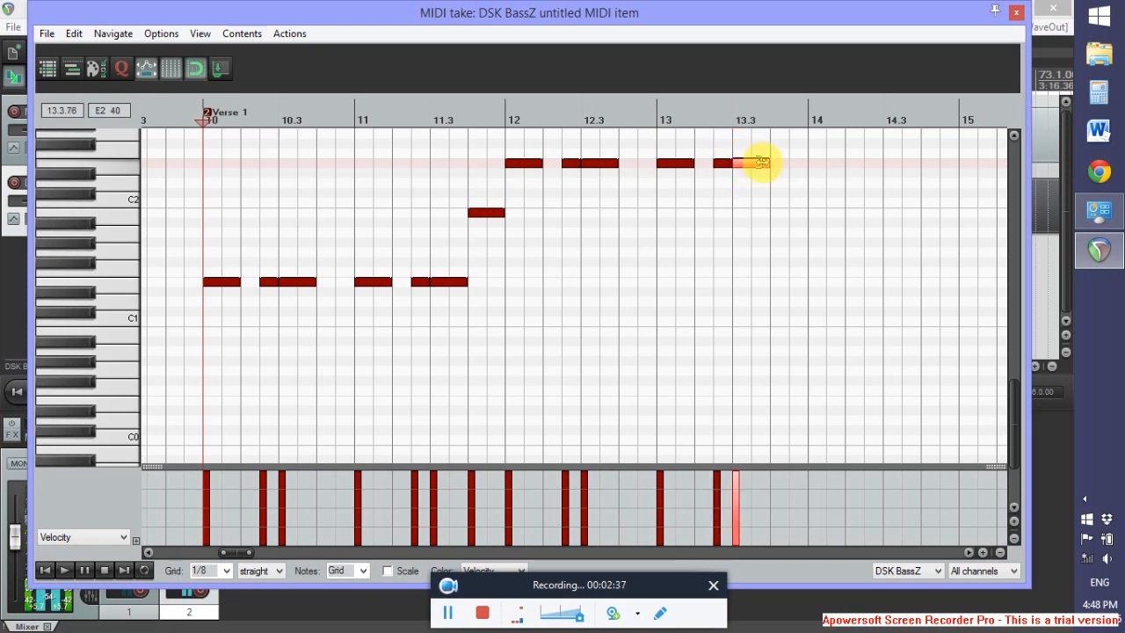
{"action": "left_click", "coordinate": [779, 213]}
{"action": "left_click_drag", "start_coordinate": [789, 217], "coordinate": [807, 218]}
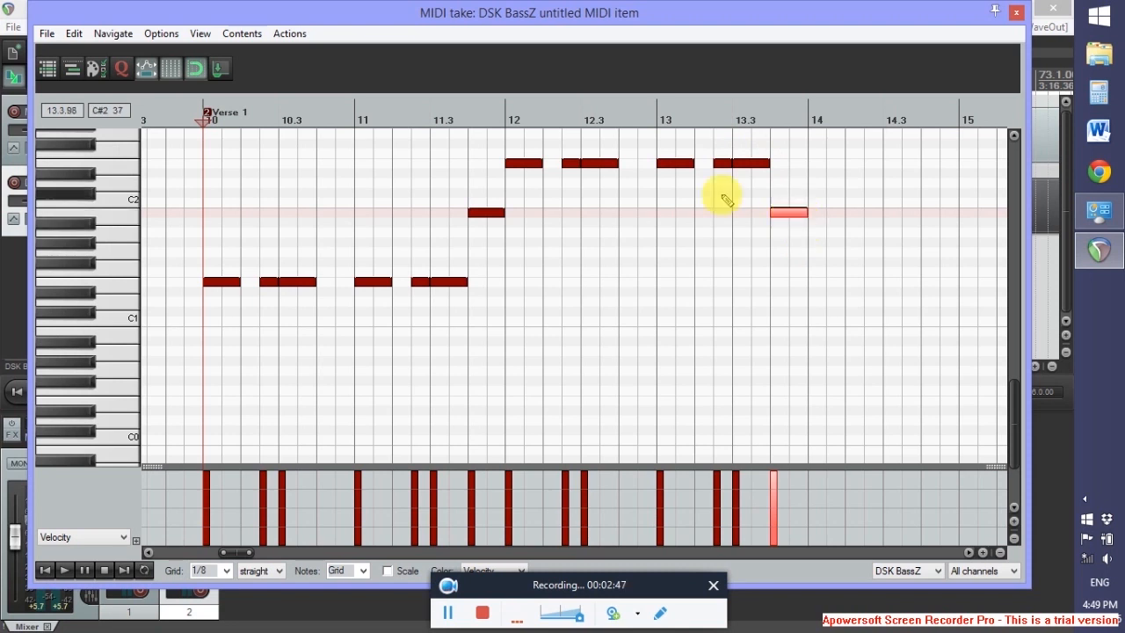
- Copy the bass phrase of measures 10 to 13 to measure 14 and play the line from the Verse 1 marker
{"action": "left_click_drag", "start_coordinate": [204, 134], "coordinate": [815, 364]}
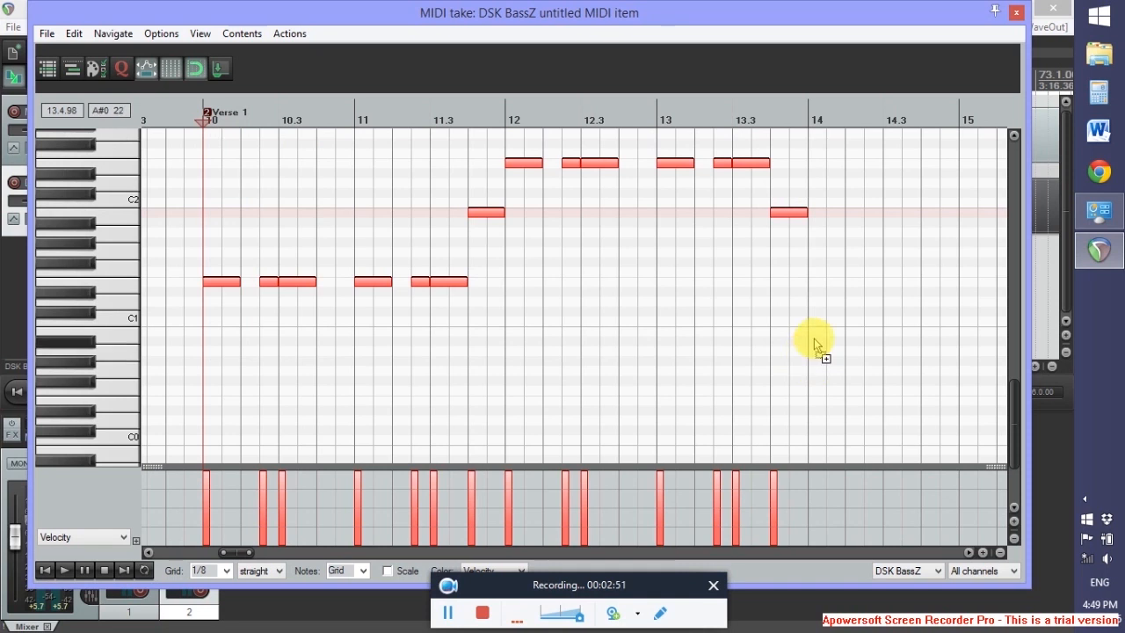
{"action": "left_click", "coordinate": [808, 116]}
{"action": "key", "text": "ctrl+v"}
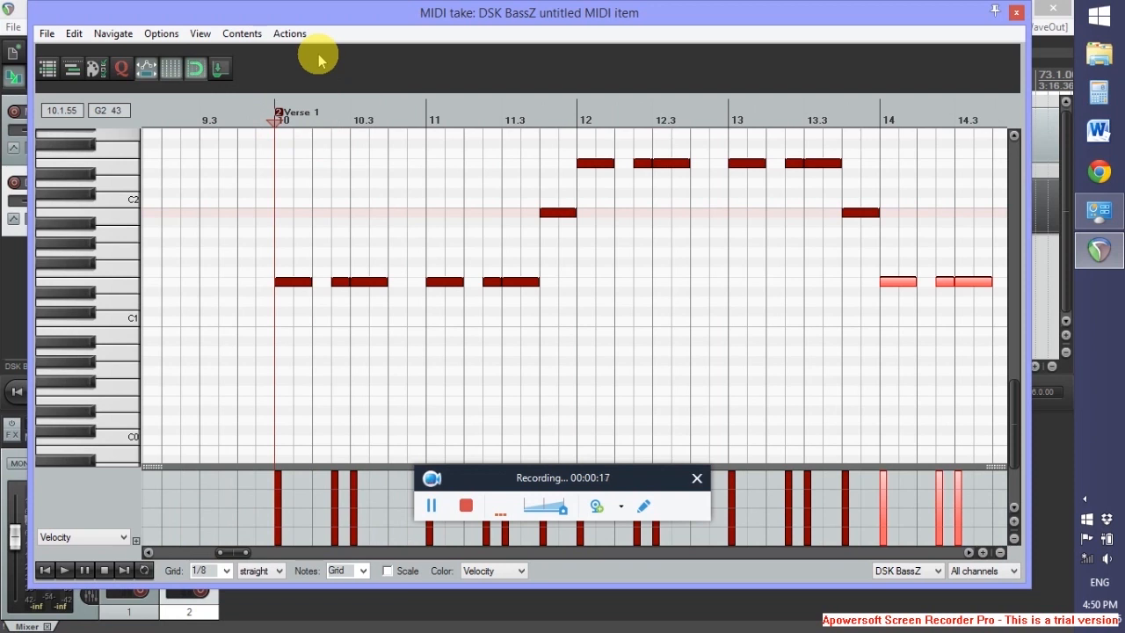
{"action": "key", "text": "space"}
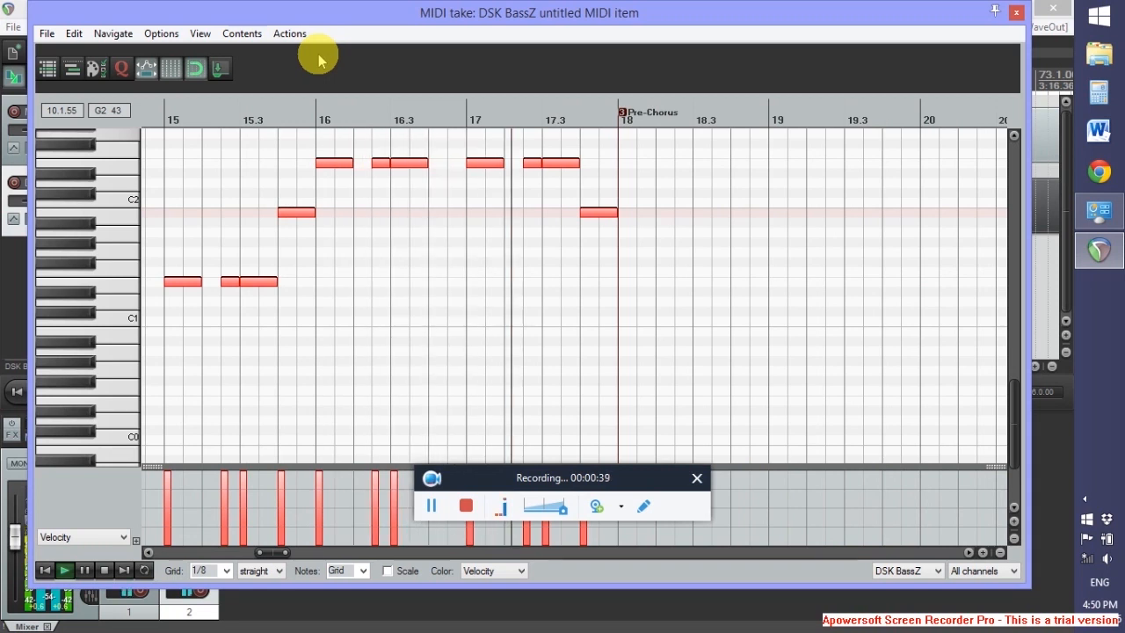
{"action": "key", "text": "space"}
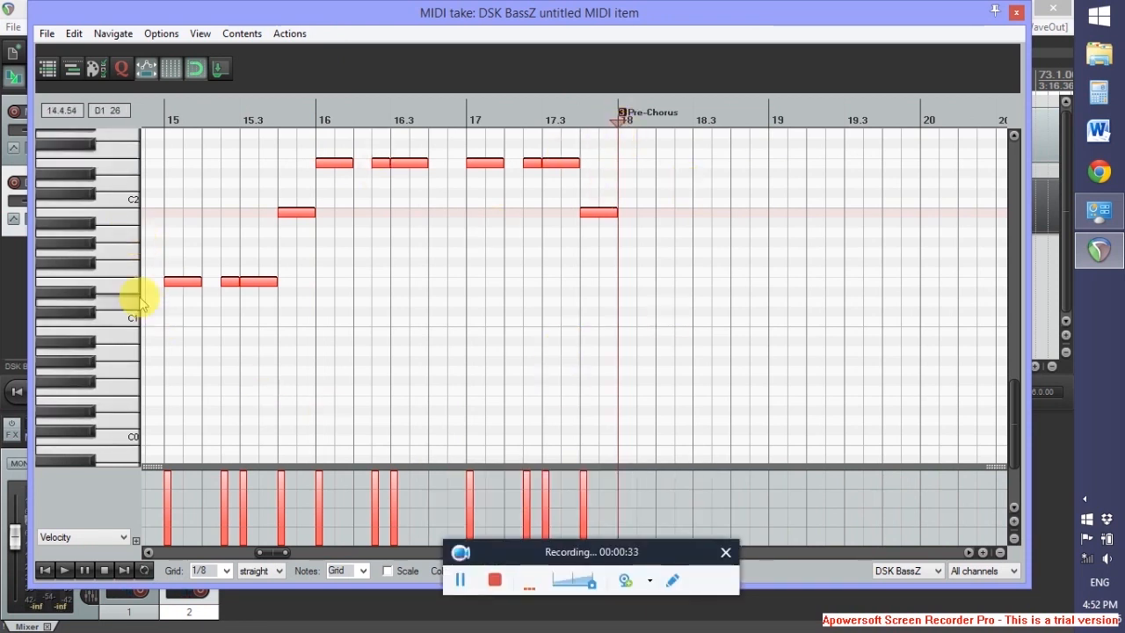
- Draw F#1 notes in measure 18 on a 1/16 grid: a quarter on beat 1, a sixteenth just before beat 3 and a quarter on beat 3
{"action": "left_click", "coordinate": [80, 263]}
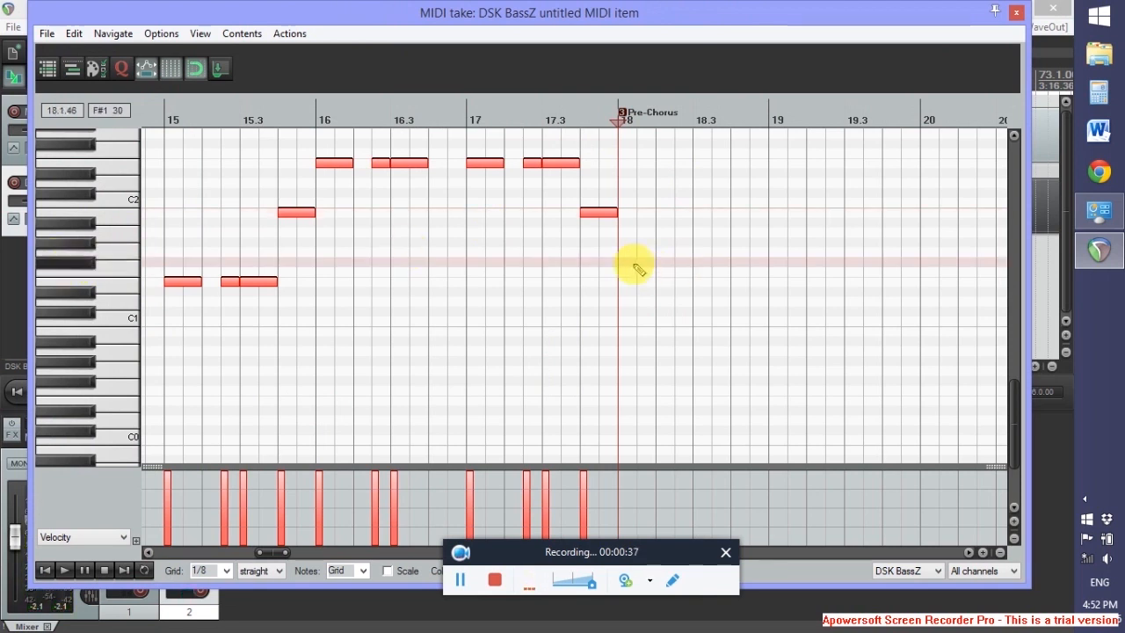
{"action": "left_click_drag", "start_coordinate": [620, 261], "coordinate": [660, 267]}
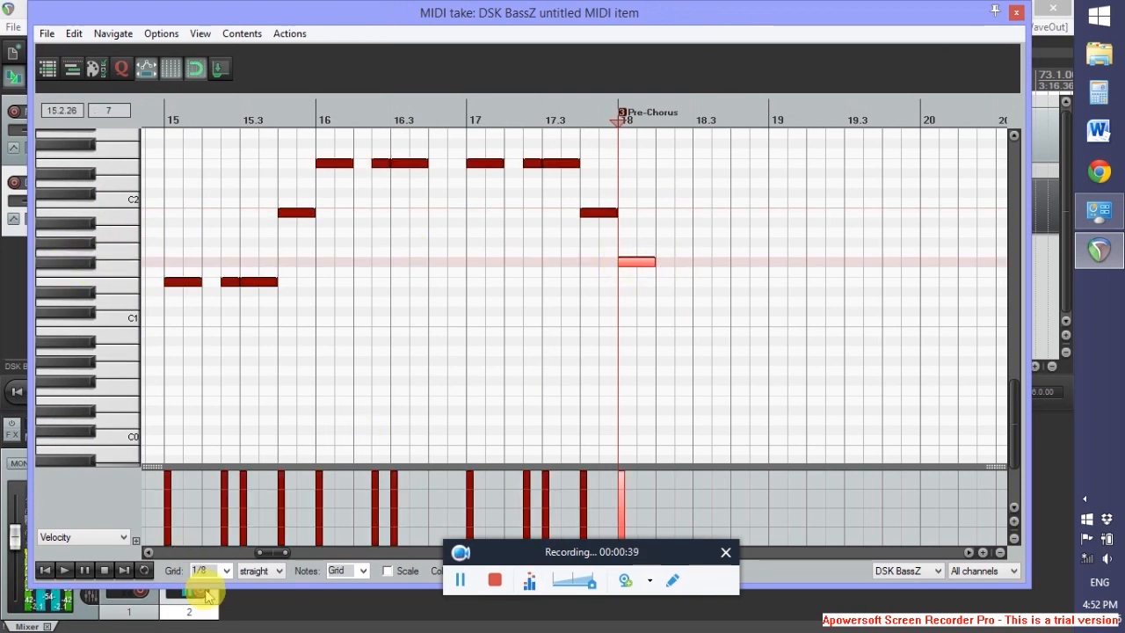
{"action": "left_click", "coordinate": [224, 570]}
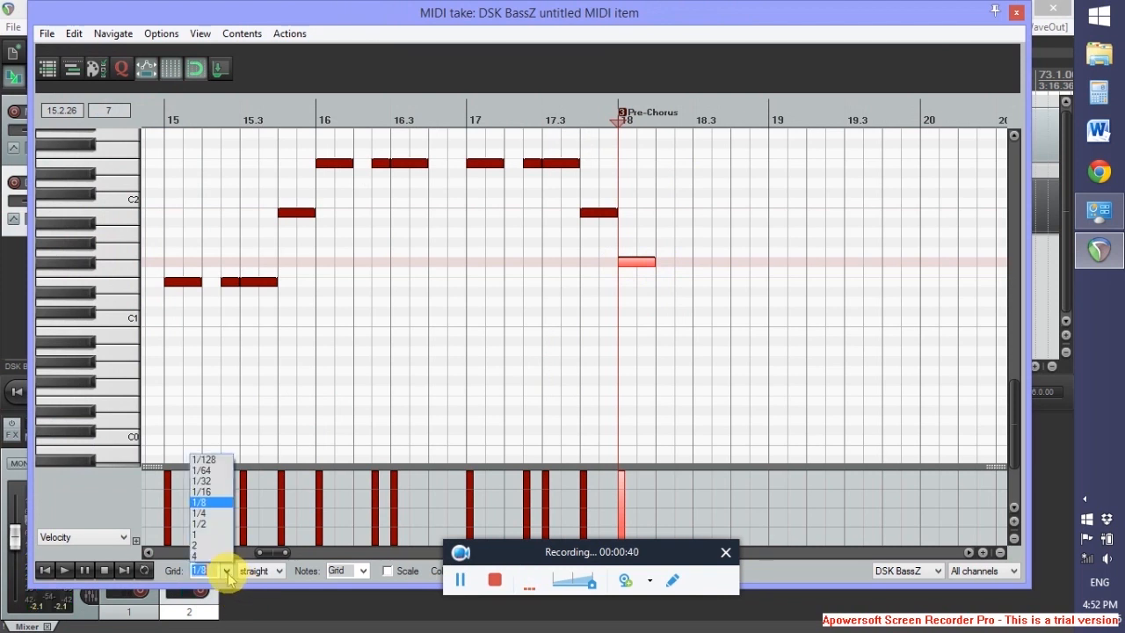
{"action": "left_click", "coordinate": [217, 491]}
{"action": "scroll", "coordinate": [865, 314], "scroll_direction": "up", "scroll_amount": 4}
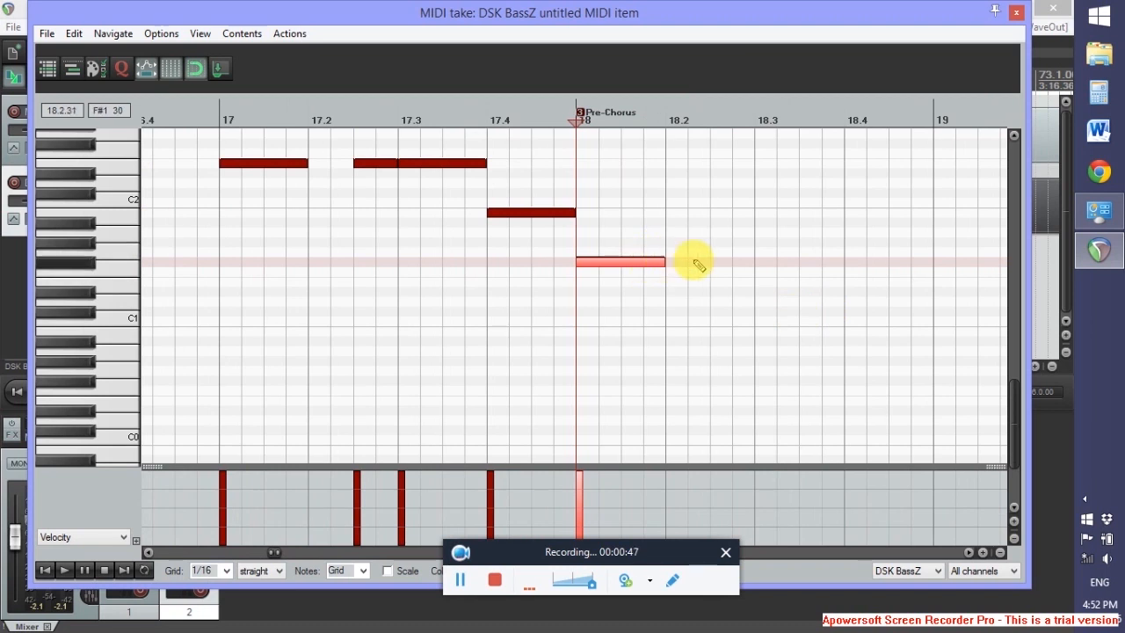
{"action": "left_click", "coordinate": [739, 262]}
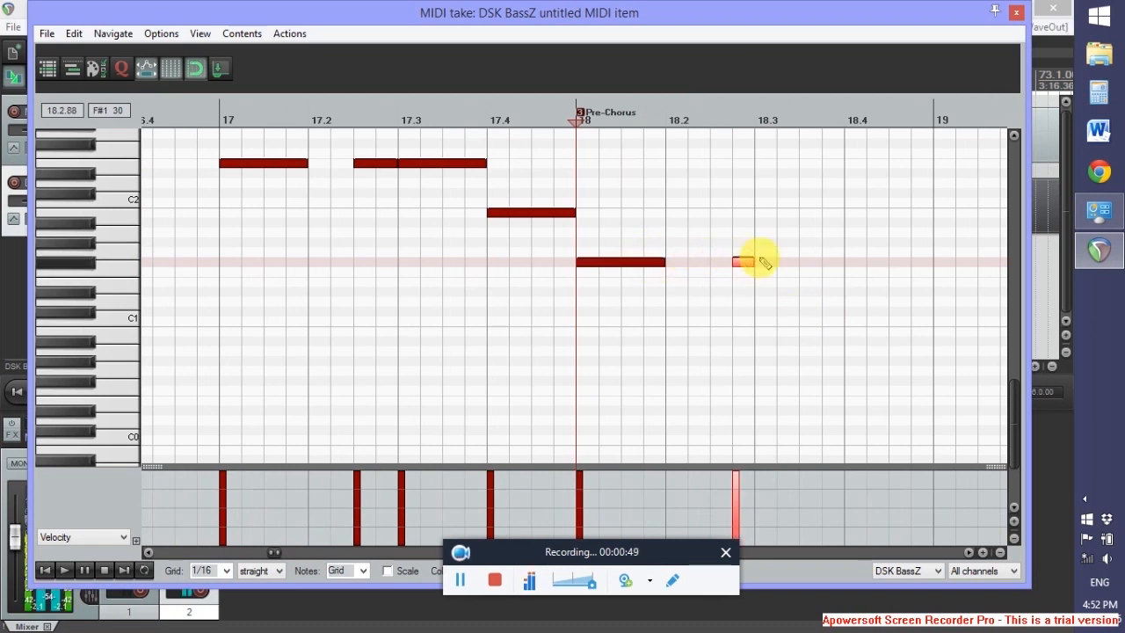
{"action": "left_click_drag", "start_coordinate": [757, 262], "coordinate": [836, 262]}
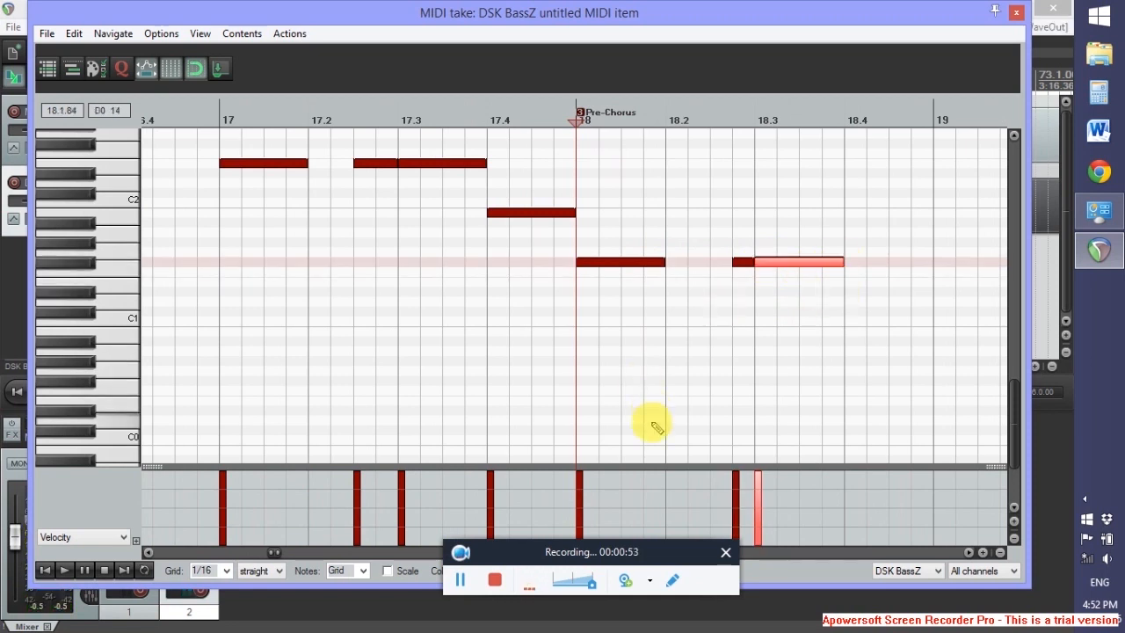
- Copy the three F#1 notes of measure 18 and paste them at the start of measure 19
{"action": "left_click_drag", "start_coordinate": [274, 552], "coordinate": [279, 555]}
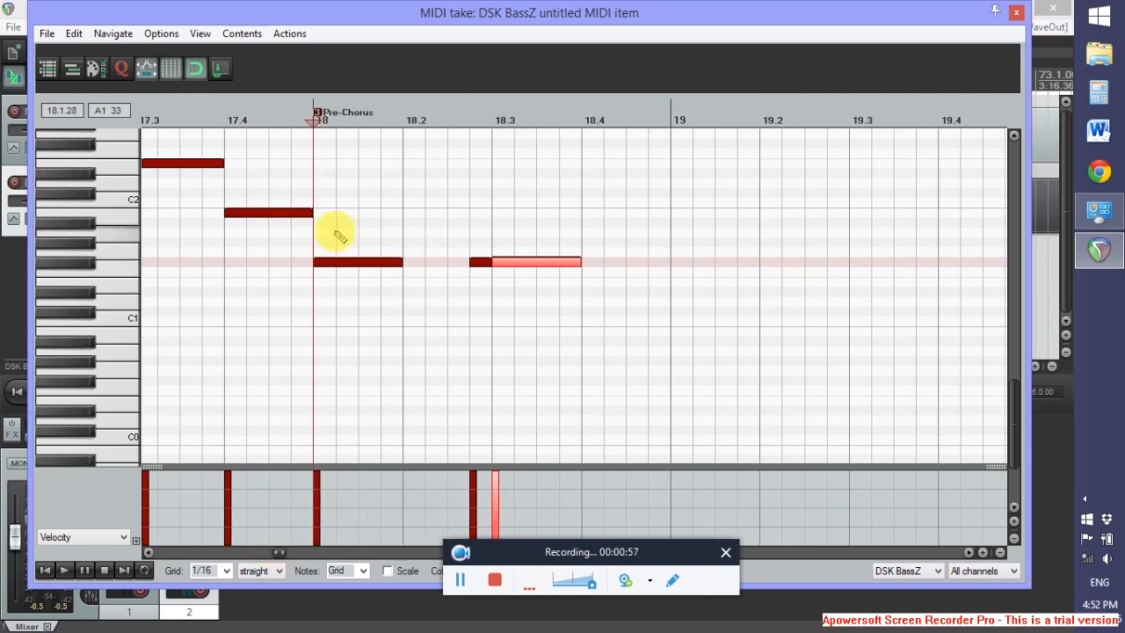
{"action": "left_click_drag", "start_coordinate": [318, 233], "coordinate": [580, 327]}
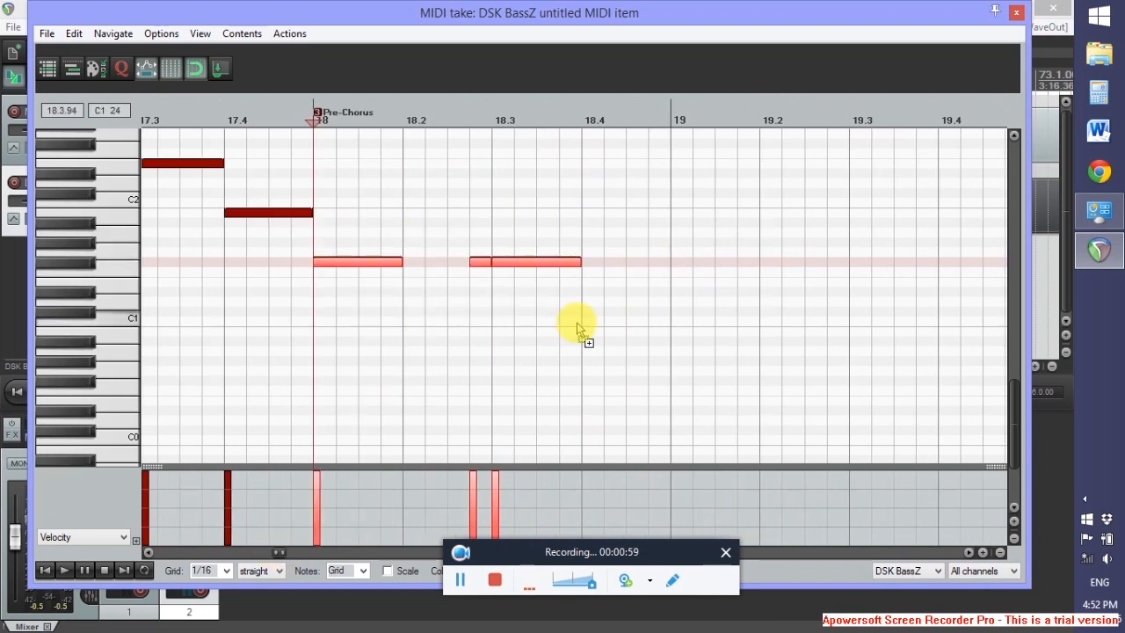
{"action": "left_click", "coordinate": [673, 105]}
{"action": "key", "text": "ctrl+v"}
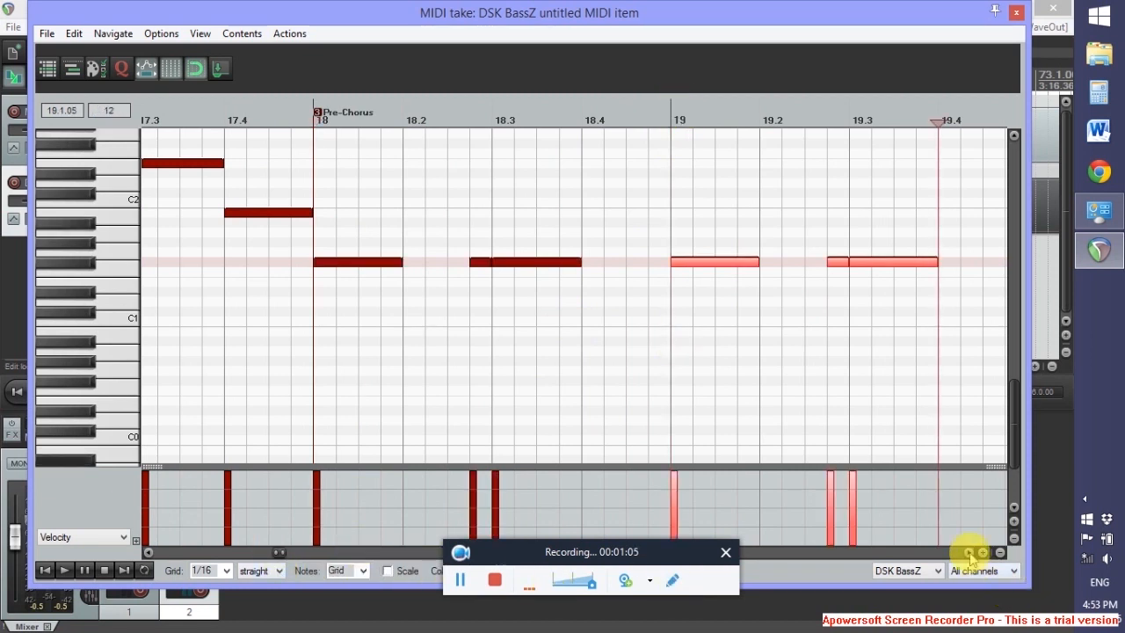
- Paste the three notes at measure 20, raise them to B1, and copy that B1 pattern to measure 21
{"action": "left_click_drag", "start_coordinate": [970, 554], "coordinate": [968, 552]}
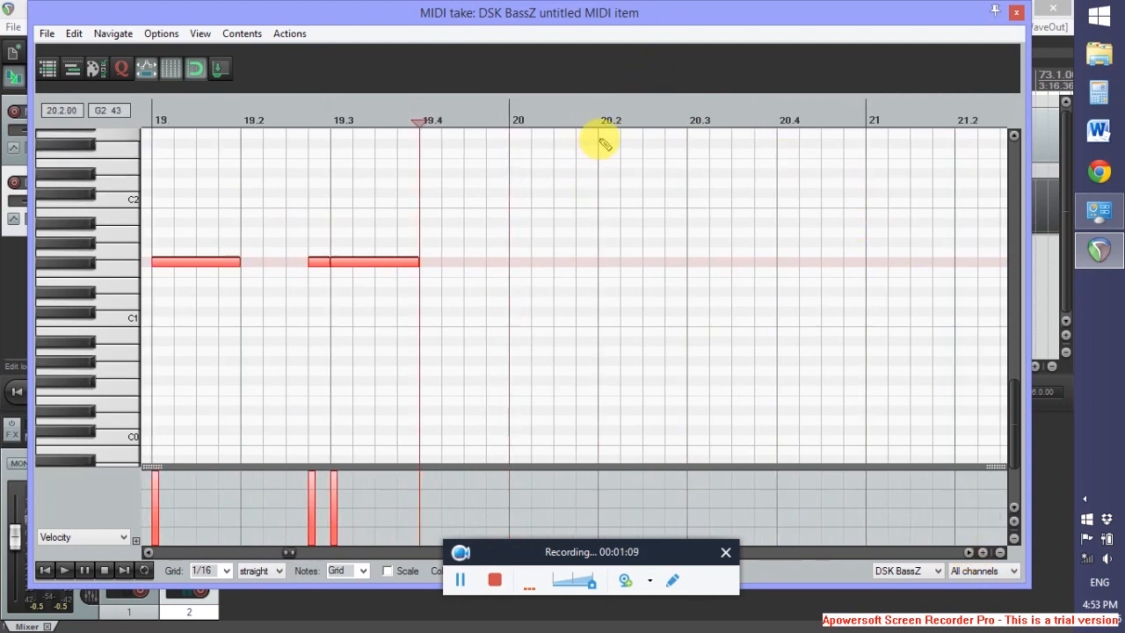
{"action": "left_click", "coordinate": [510, 106]}
{"action": "key", "text": "ctrl+v"}
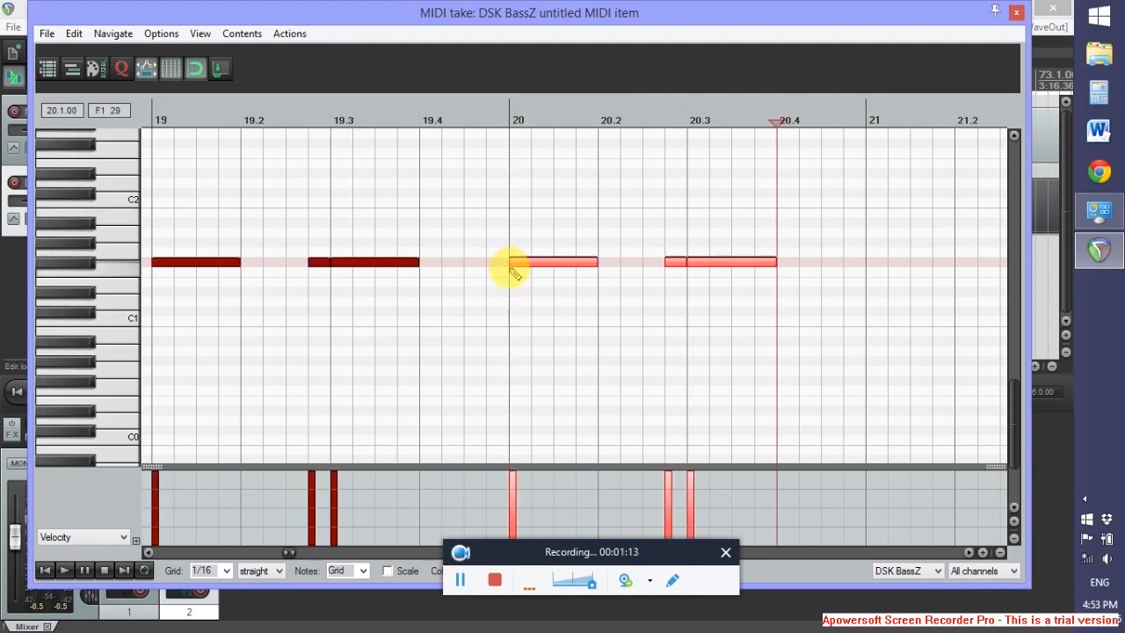
{"action": "left_click_drag", "start_coordinate": [518, 267], "coordinate": [515, 218]}
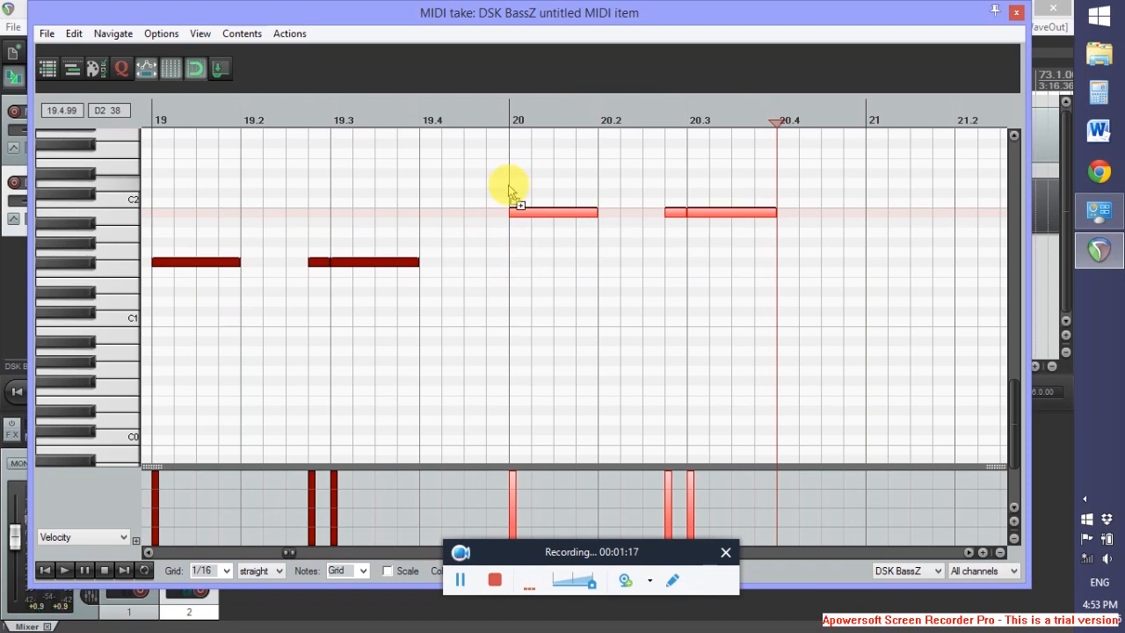
{"action": "left_click", "coordinate": [866, 113]}
{"action": "key", "text": "ctrl+v"}
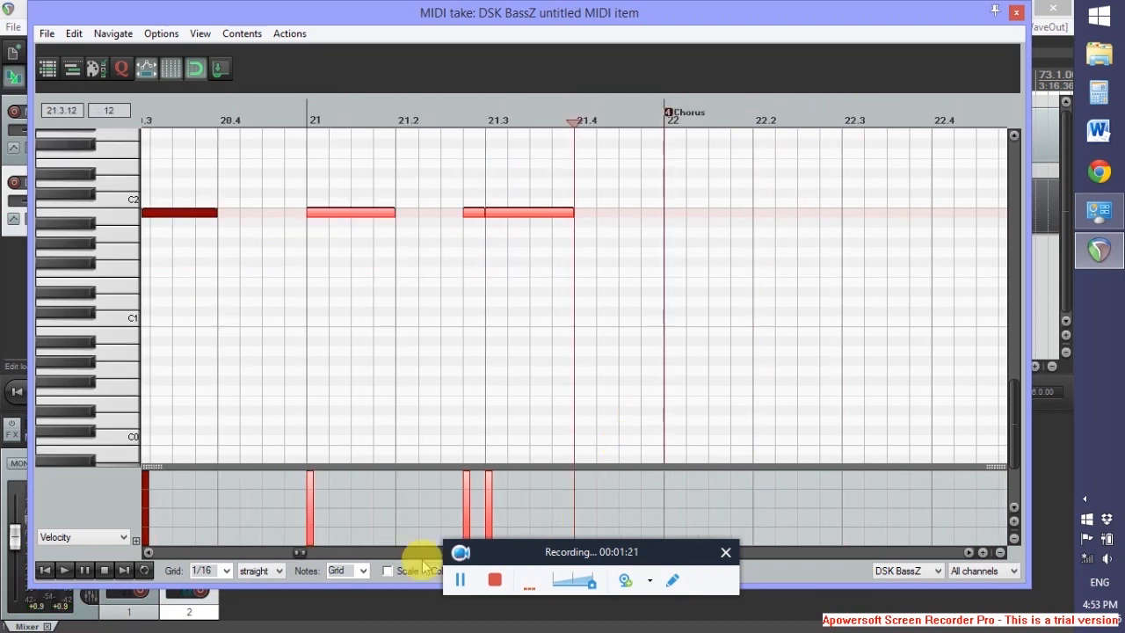
- Play the bass line from measure 17 through the Pre-Chorus to check it
{"action": "left_click_drag", "start_coordinate": [298, 554], "coordinate": [281, 553]}
{"action": "scroll", "coordinate": [340, 369], "scroll_direction": "down", "scroll_amount": 4}
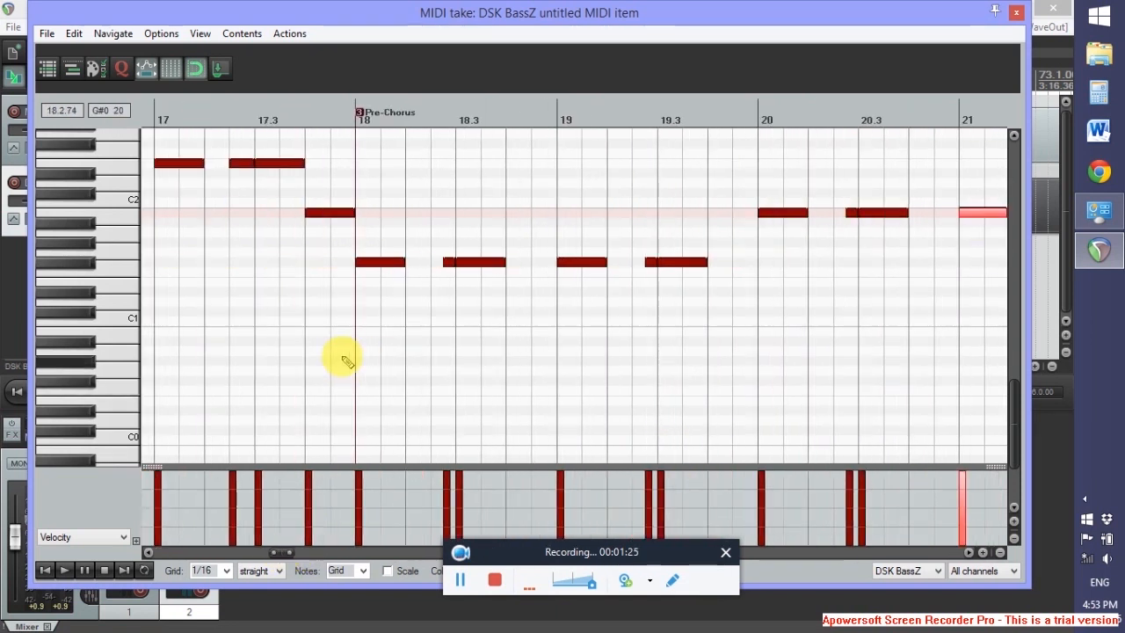
{"action": "left_click", "coordinate": [259, 103]}
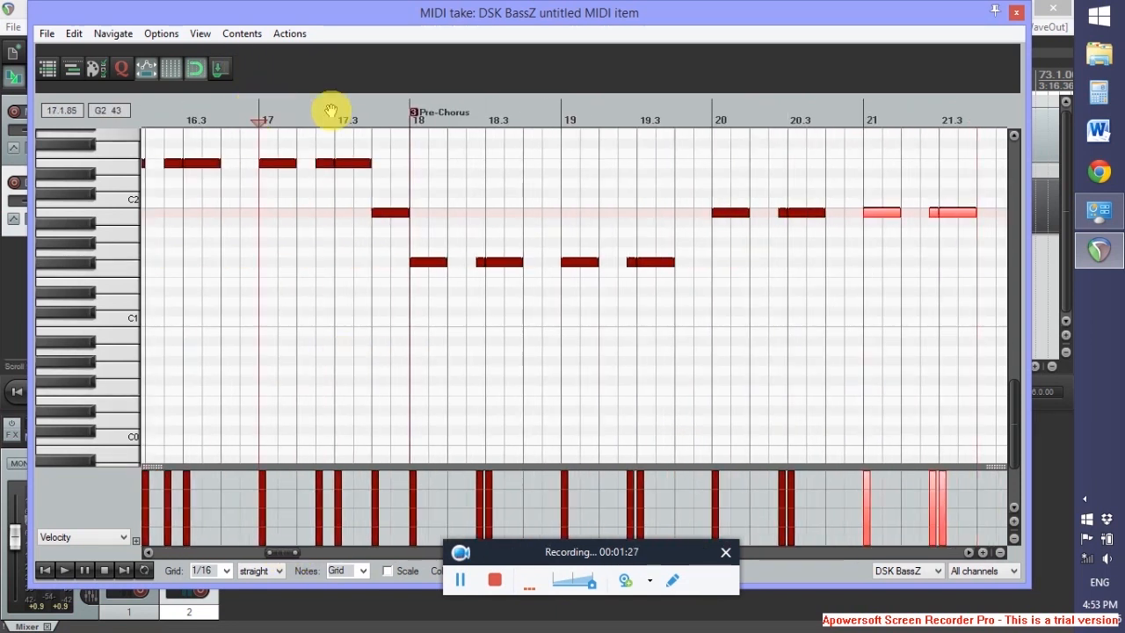
{"action": "key", "text": "space"}
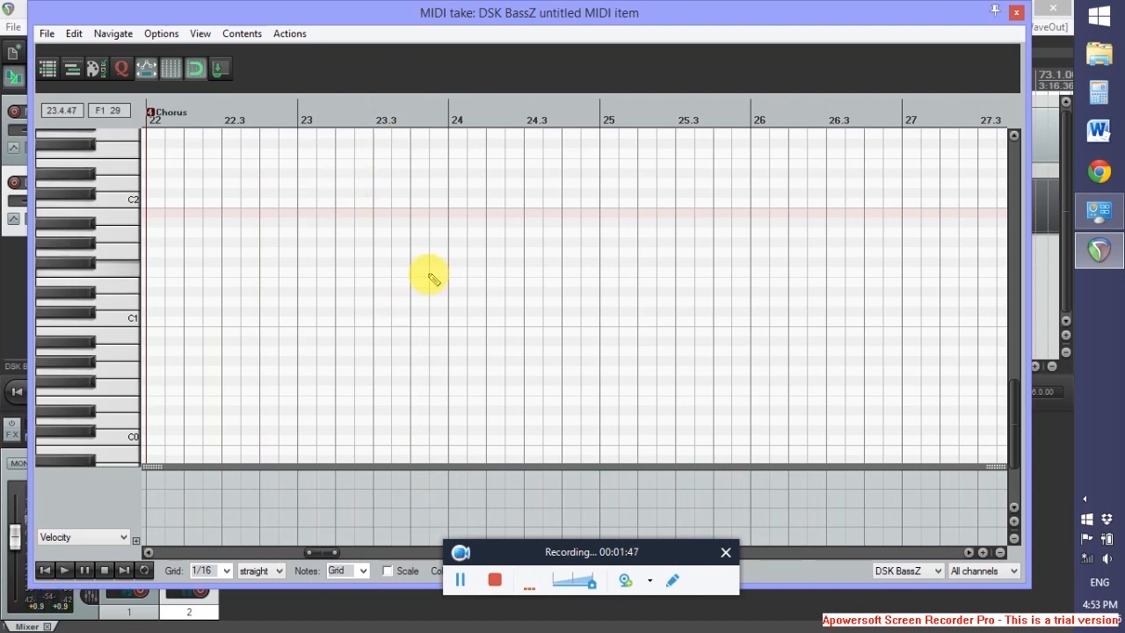
- Set the grid to 1/4 and fill measure 22, at the Chorus marker, with four quarter notes on E1
{"action": "mouse_move", "coordinate": [321, 555]}
{"action": "left_mouse_down"}
{"action": "mouse_move", "coordinate": [301, 563]}
{"action": "mouse_move", "coordinate": [319, 563]}
{"action": "left_mouse_up"}
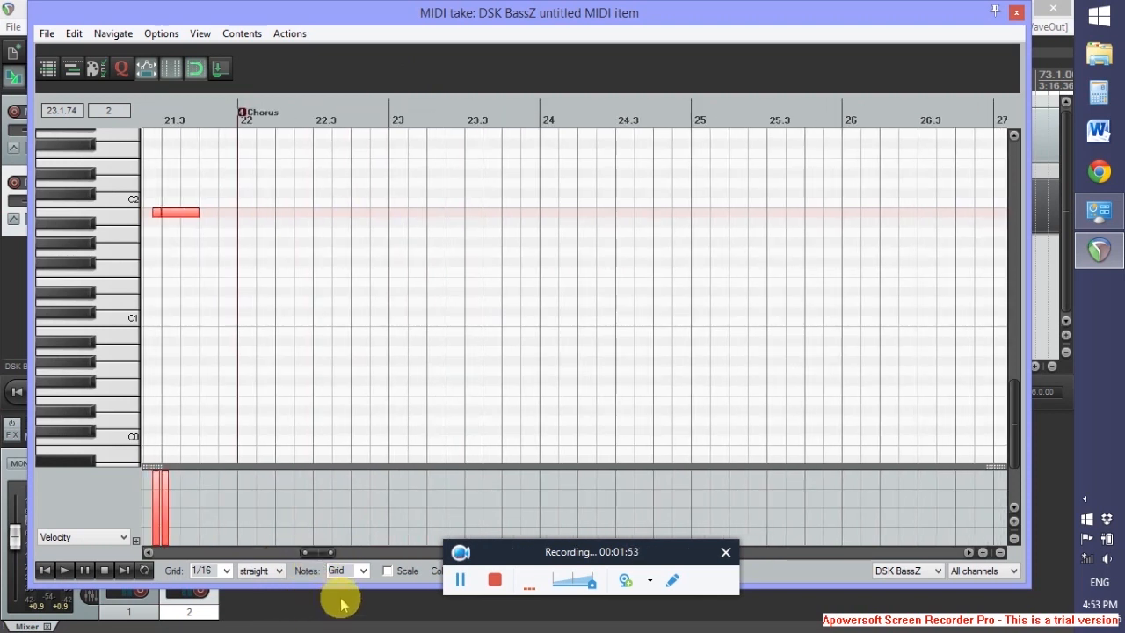
{"action": "left_click", "coordinate": [227, 571]}
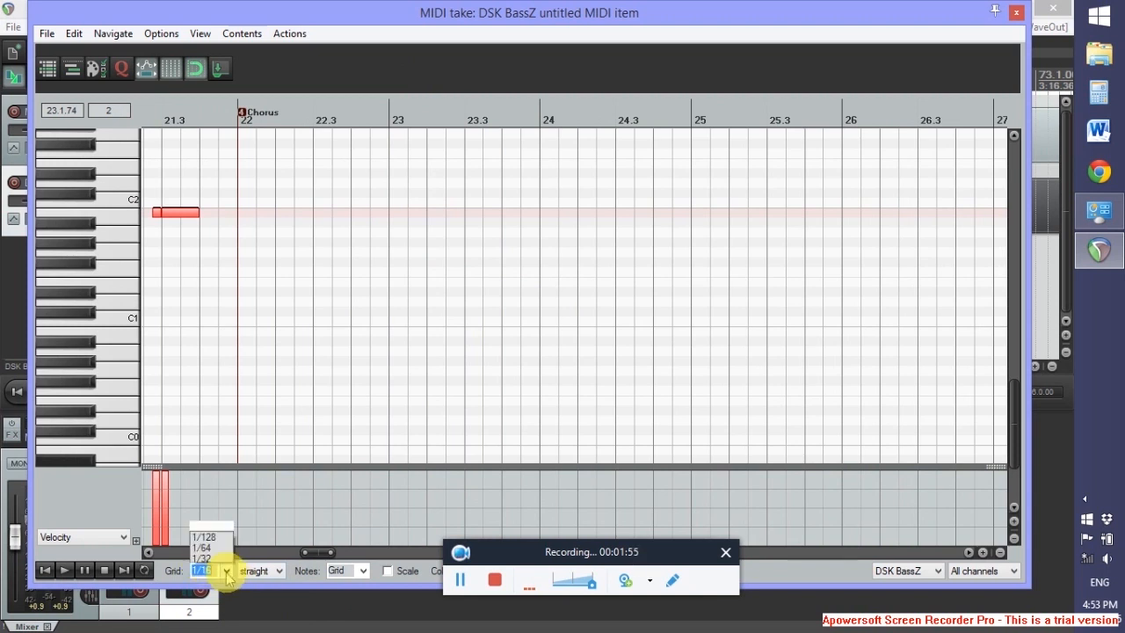
{"action": "left_click", "coordinate": [218, 513]}
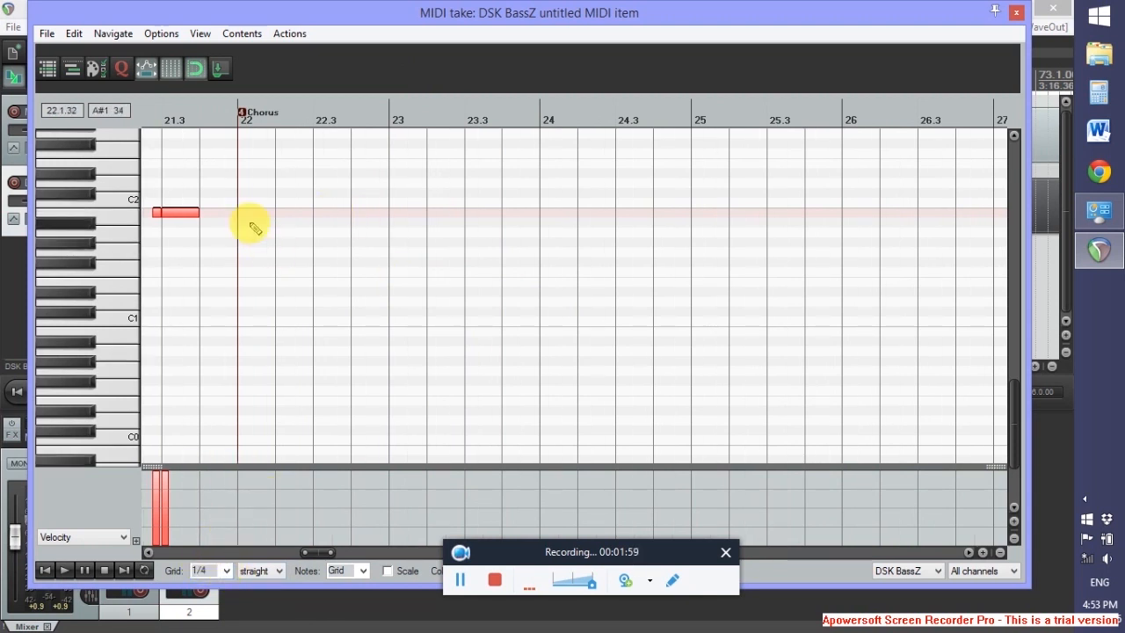
{"action": "left_click", "coordinate": [124, 291]}
{"action": "left_click", "coordinate": [239, 281]}
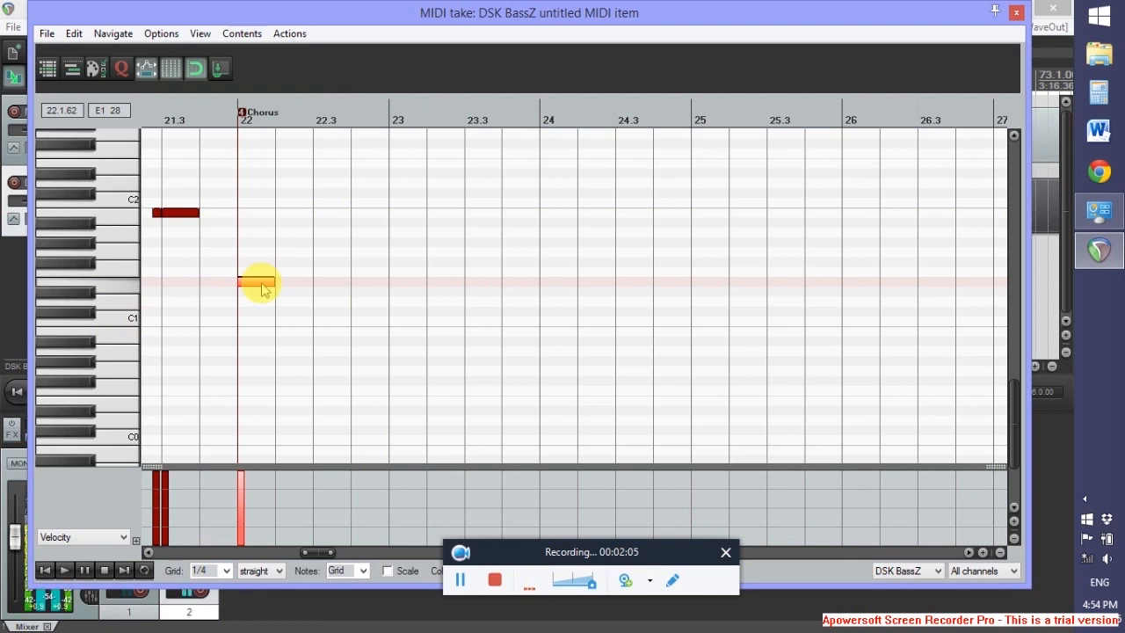
{"action": "key", "text": "Insert"}
{"action": "key", "text": "Insert"}
{"action": "key", "text": "Insert"}
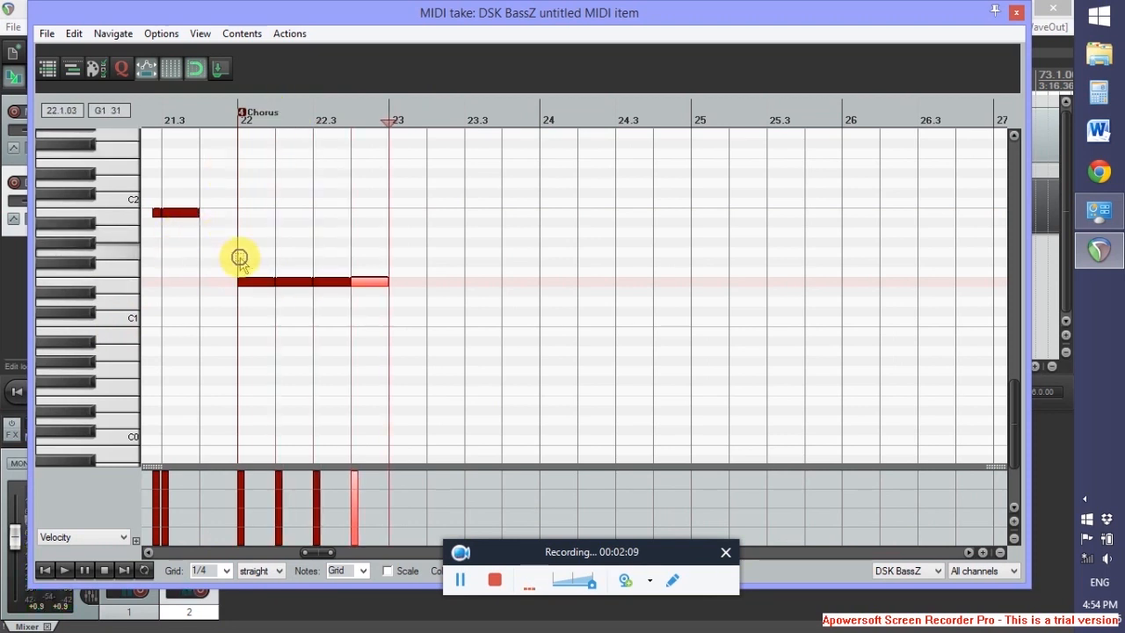
- Duplicate the four E1 quarter notes of measure 22 into measure 23
{"action": "left_click_drag", "start_coordinate": [239, 255], "coordinate": [390, 327]}
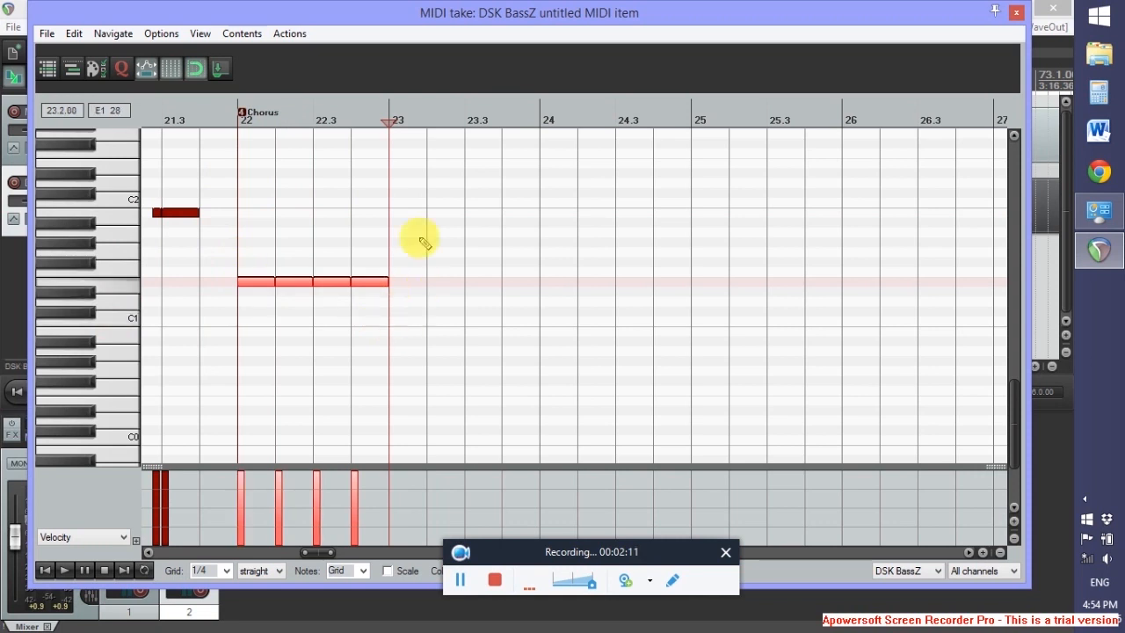
{"action": "key", "text": "ctrl+d"}
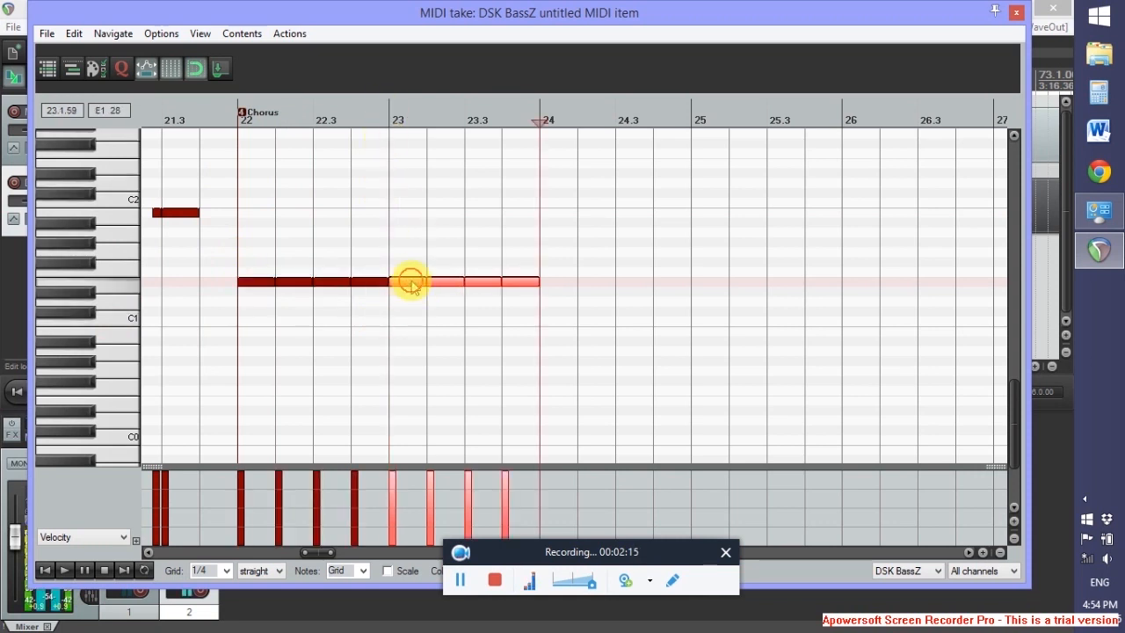
- Raise the measure 23 notes to A1, and add copies of them in measure 24 on E1 and measure 25 on D#1
{"action": "left_click_drag", "start_coordinate": [411, 282], "coordinate": [409, 237]}
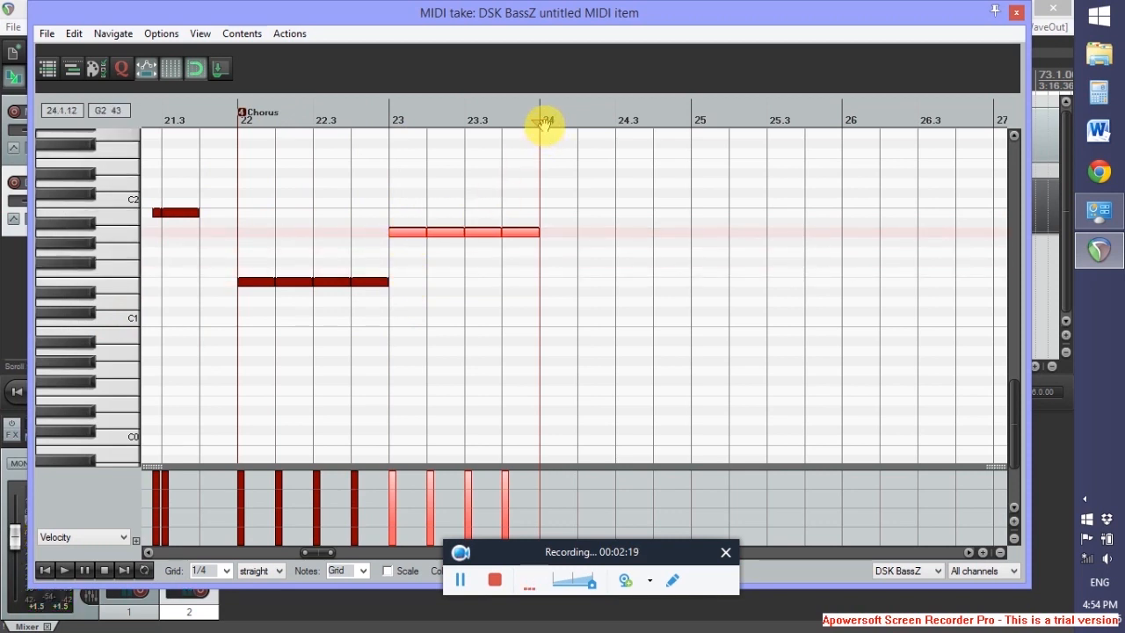
{"action": "key", "text": "ctrl+d"}
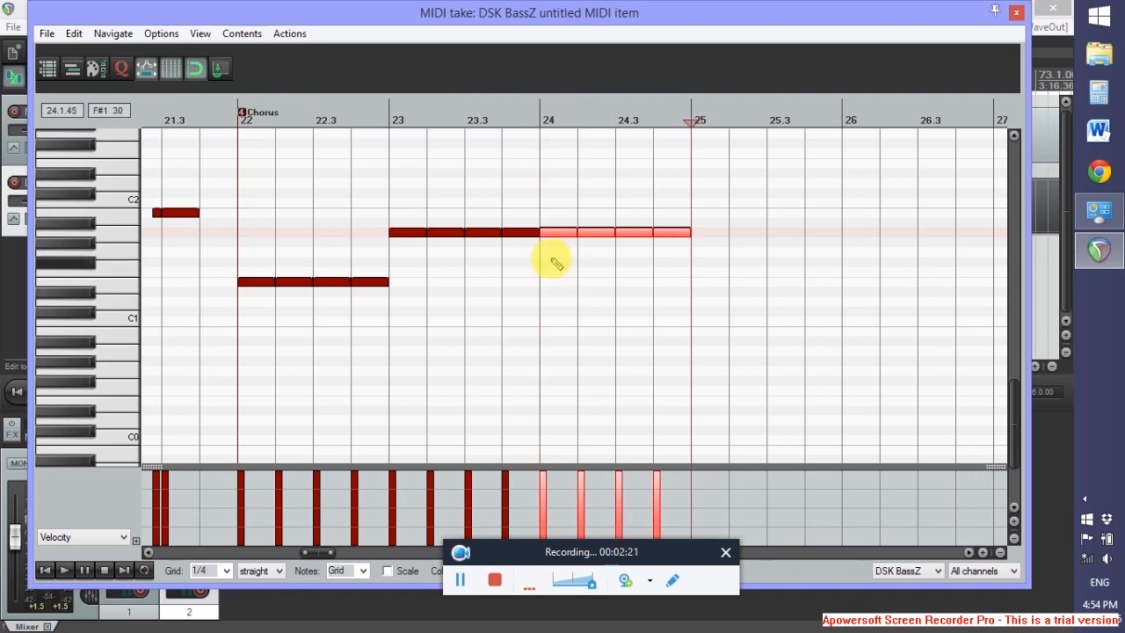
{"action": "left_click_drag", "start_coordinate": [562, 244], "coordinate": [559, 285]}
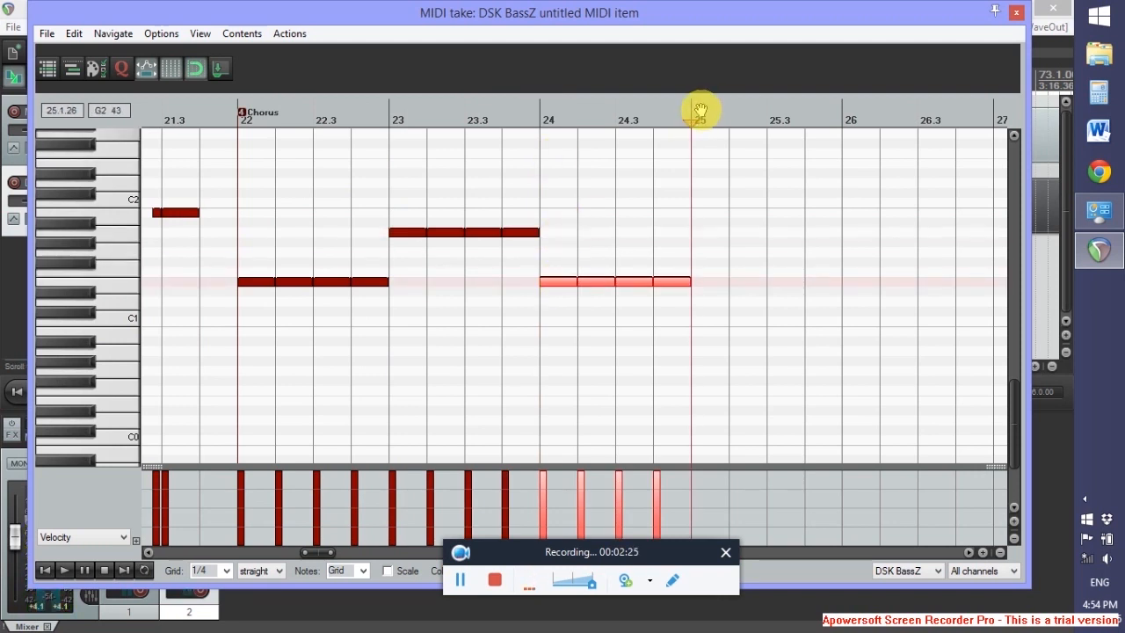
{"action": "key", "text": "ctrl+d"}
{"action": "left_click_drag", "start_coordinate": [698, 230], "coordinate": [709, 293]}
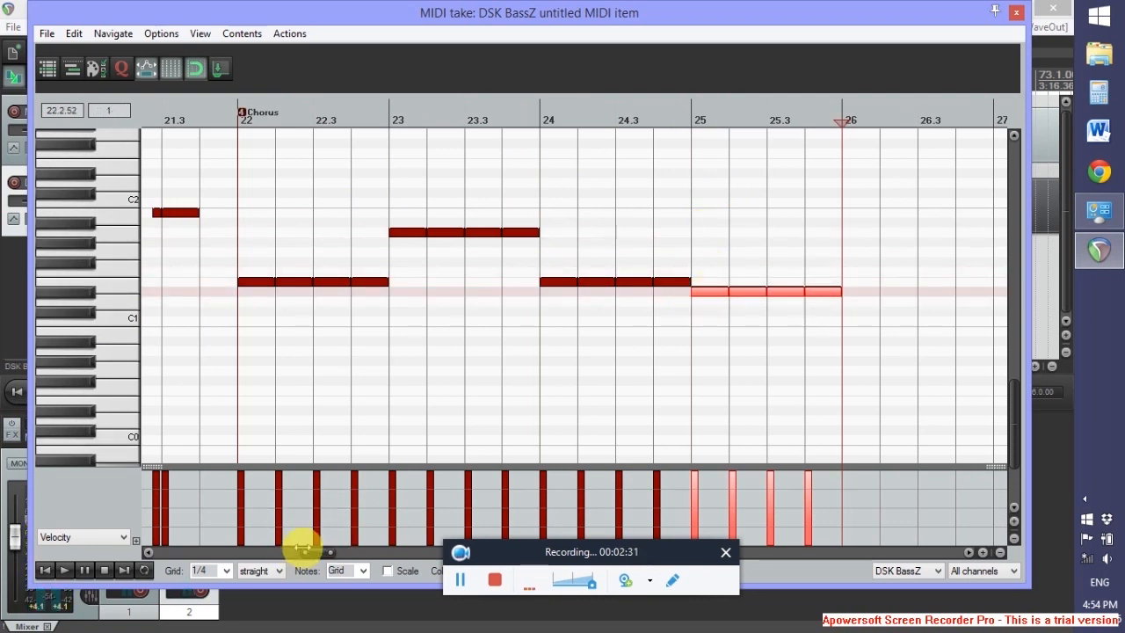
- Paste the four quarter notes into measures 26 to 29 and move them to C#2, D2, F#1 and B1 respectively
{"action": "left_click_drag", "start_coordinate": [310, 552], "coordinate": [333, 561]}
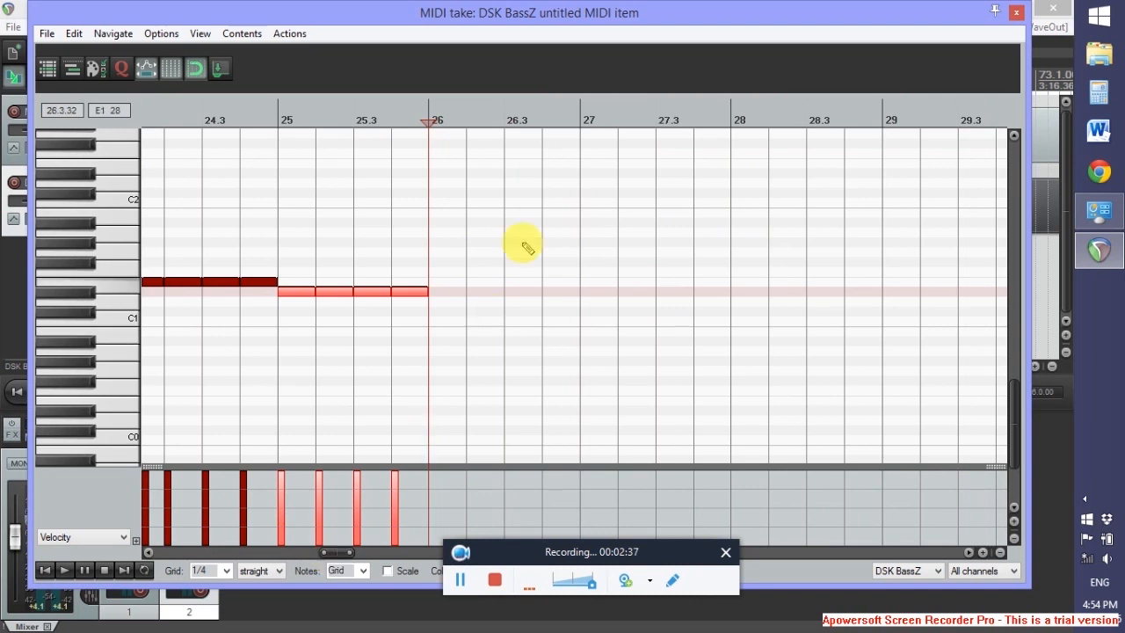
{"action": "key", "text": "ctrl+v"}
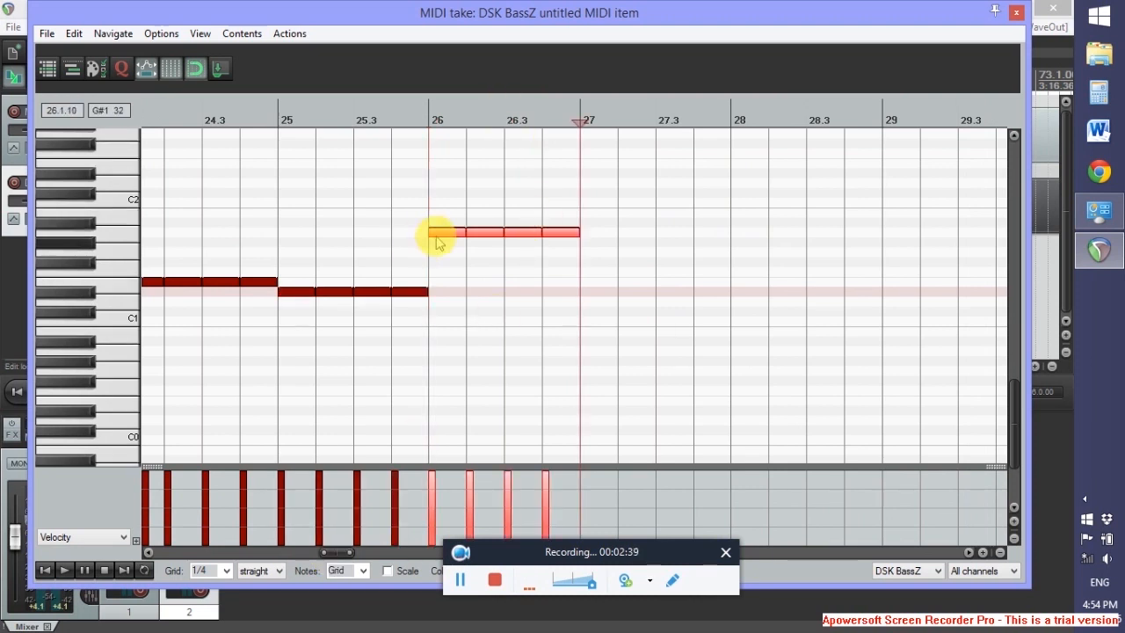
{"action": "left_click_drag", "start_coordinate": [434, 231], "coordinate": [440, 199]}
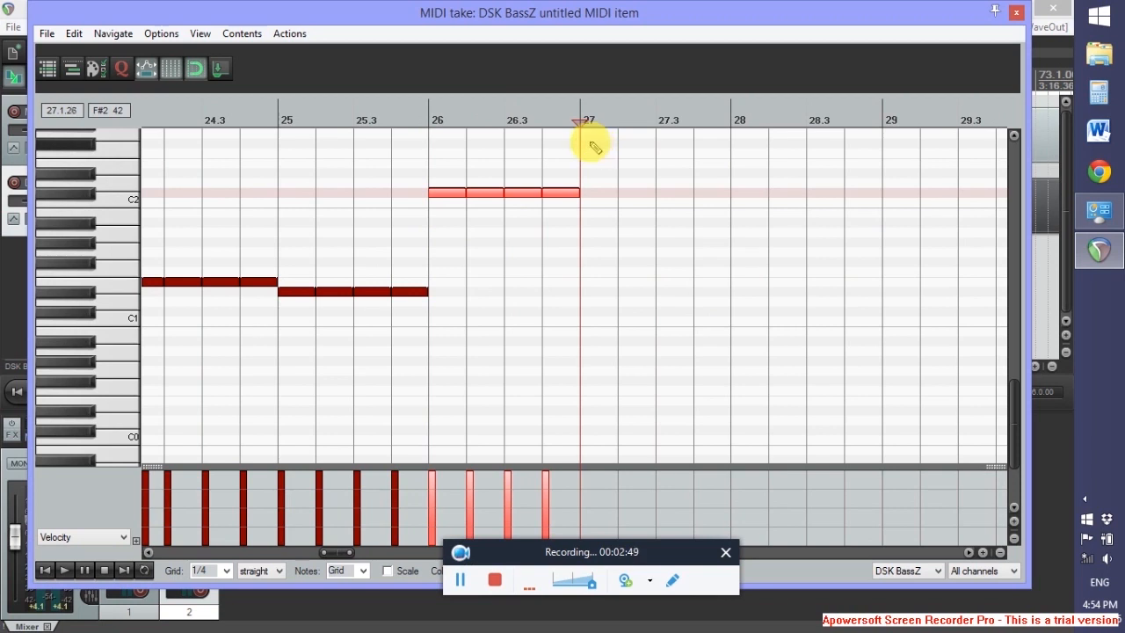
{"action": "key", "text": "ctrl+v"}
{"action": "left_click_drag", "start_coordinate": [603, 191], "coordinate": [601, 183]}
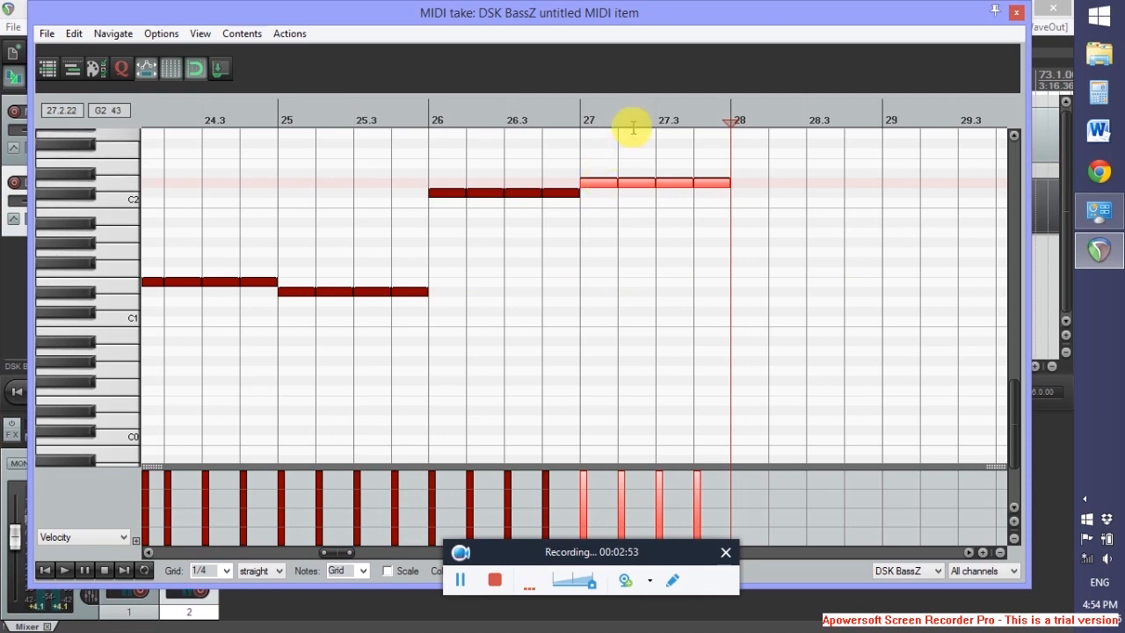
{"action": "key", "text": "ctrl+v"}
{"action": "left_click_drag", "start_coordinate": [743, 186], "coordinate": [745, 267]}
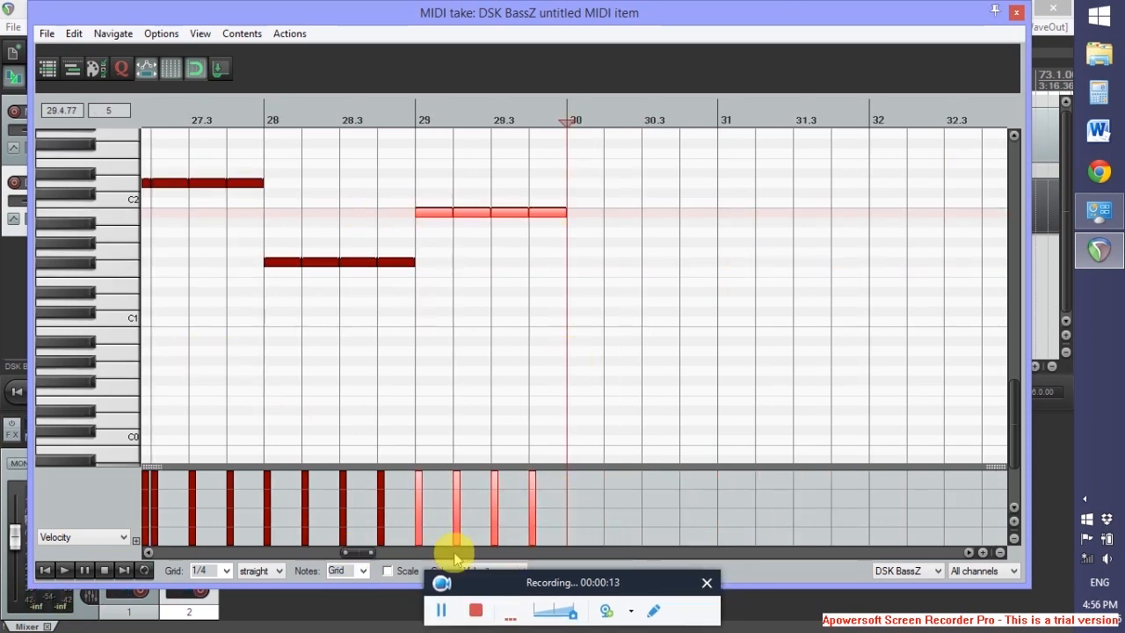
- Copy the Chorus bass phrase of measures 22 to 29 and paste it at measure 30
{"action": "left_click_drag", "start_coordinate": [346, 553], "coordinate": [303, 552]}
{"action": "scroll", "coordinate": [384, 151], "scroll_direction": "down", "scroll_amount": 3}
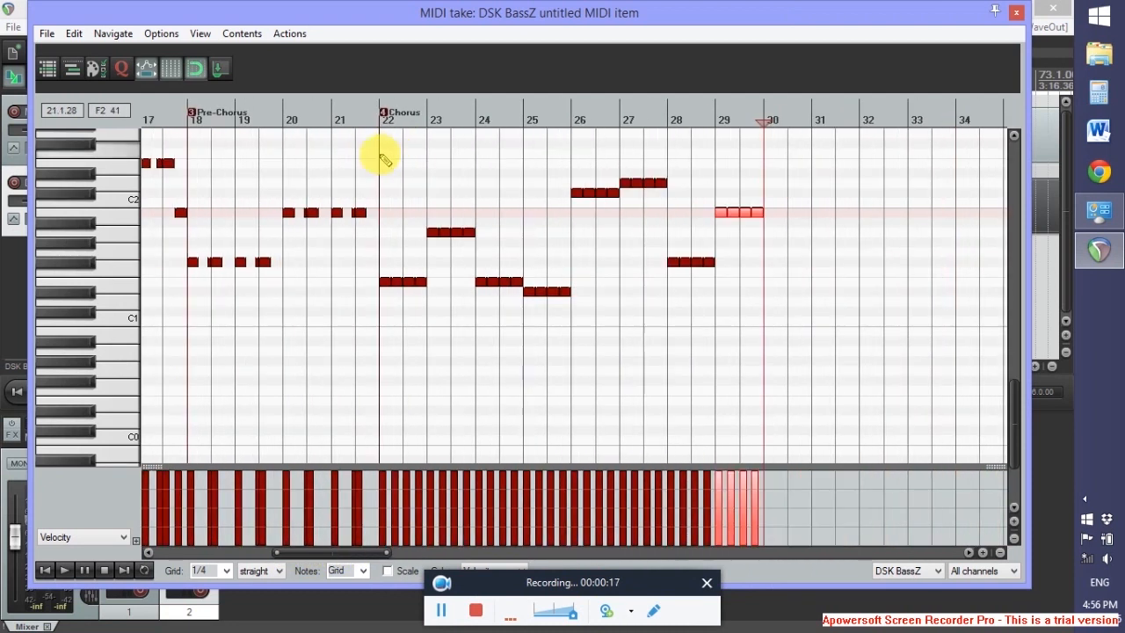
{"action": "left_click_drag", "start_coordinate": [385, 145], "coordinate": [762, 372]}
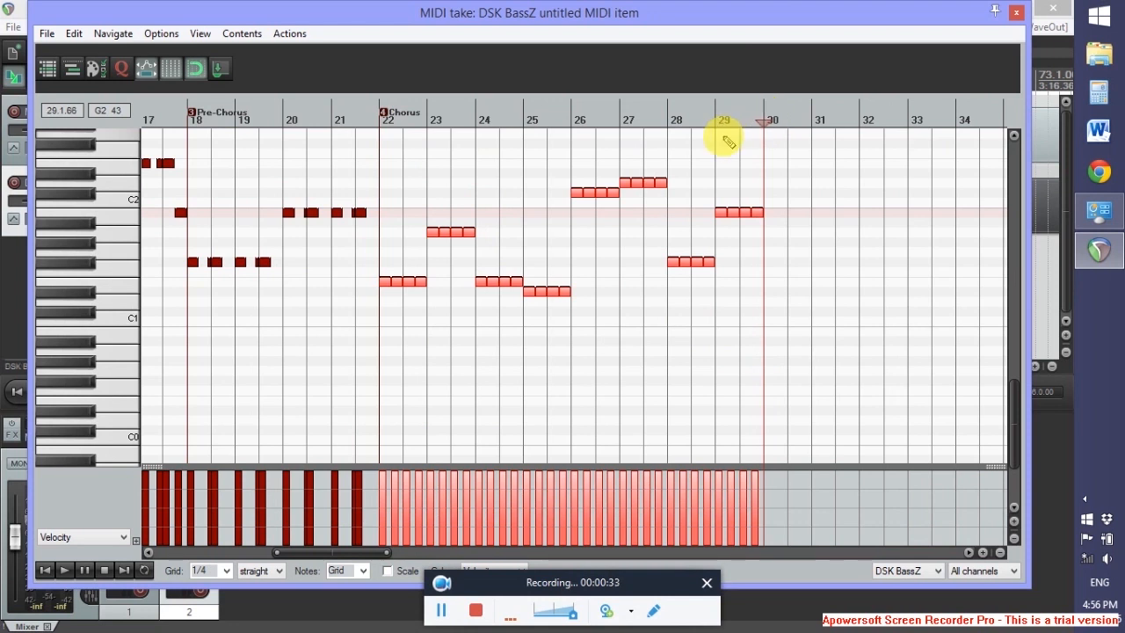
{"action": "key", "text": "ctrl+v"}
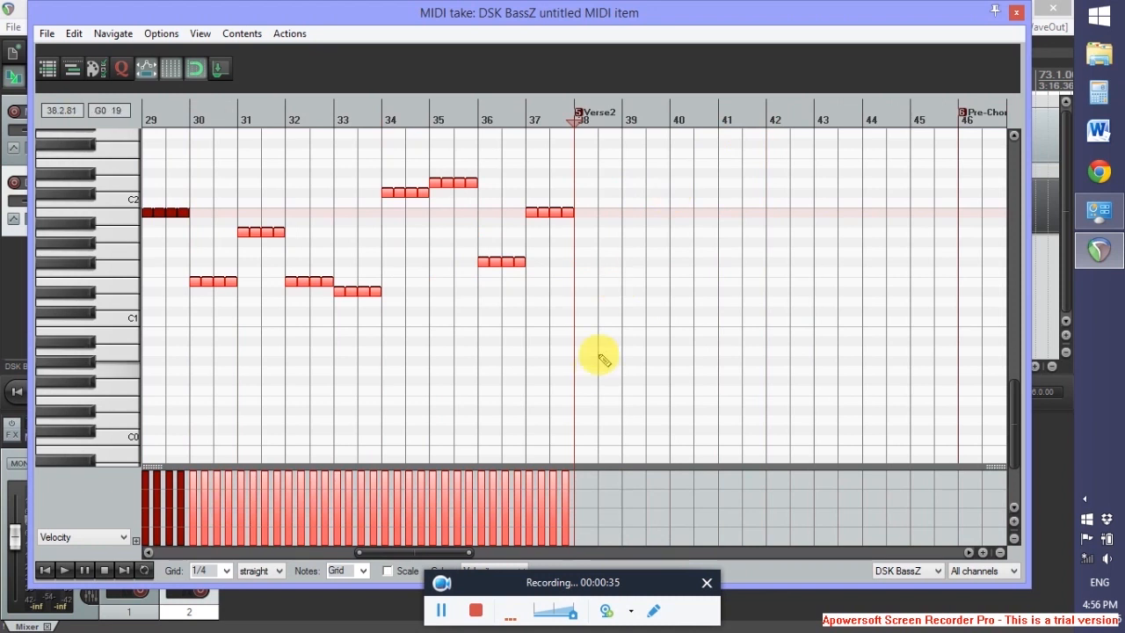
- Play the bass line from measure 21 into the Chorus to check it
{"action": "left_click_drag", "start_coordinate": [363, 553], "coordinate": [323, 551]}
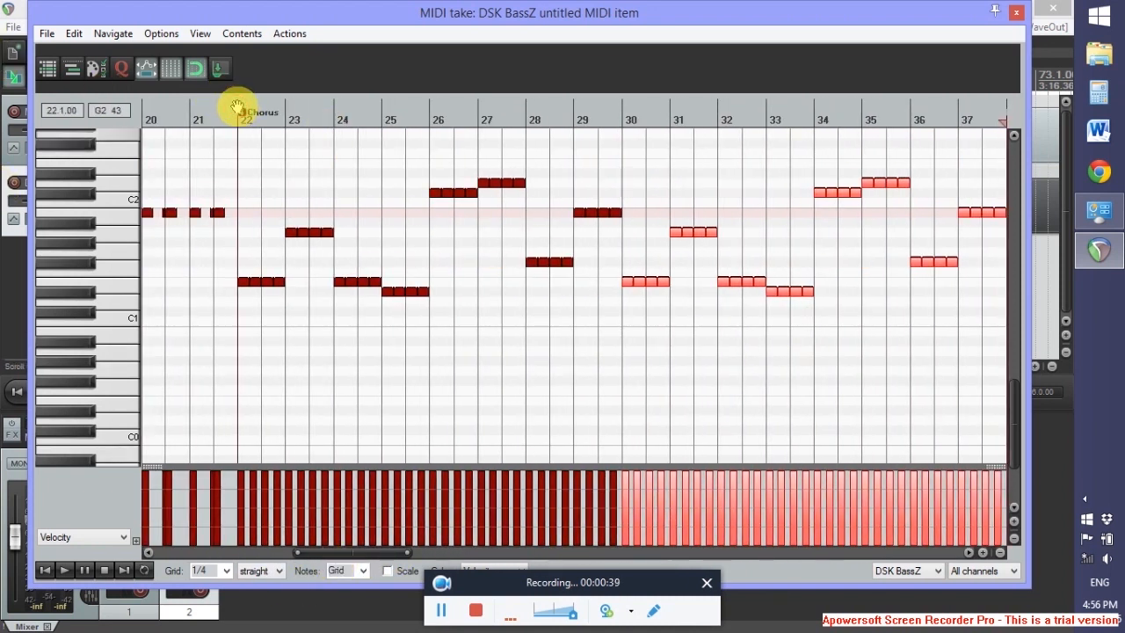
{"action": "left_click", "coordinate": [189, 113]}
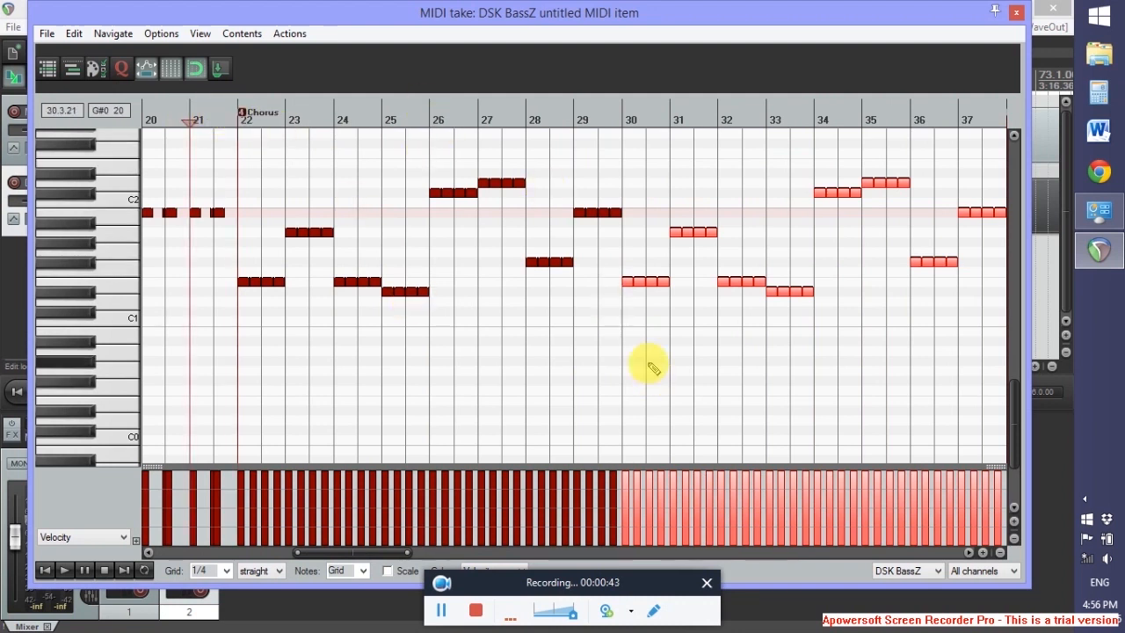
{"action": "key", "text": "space"}
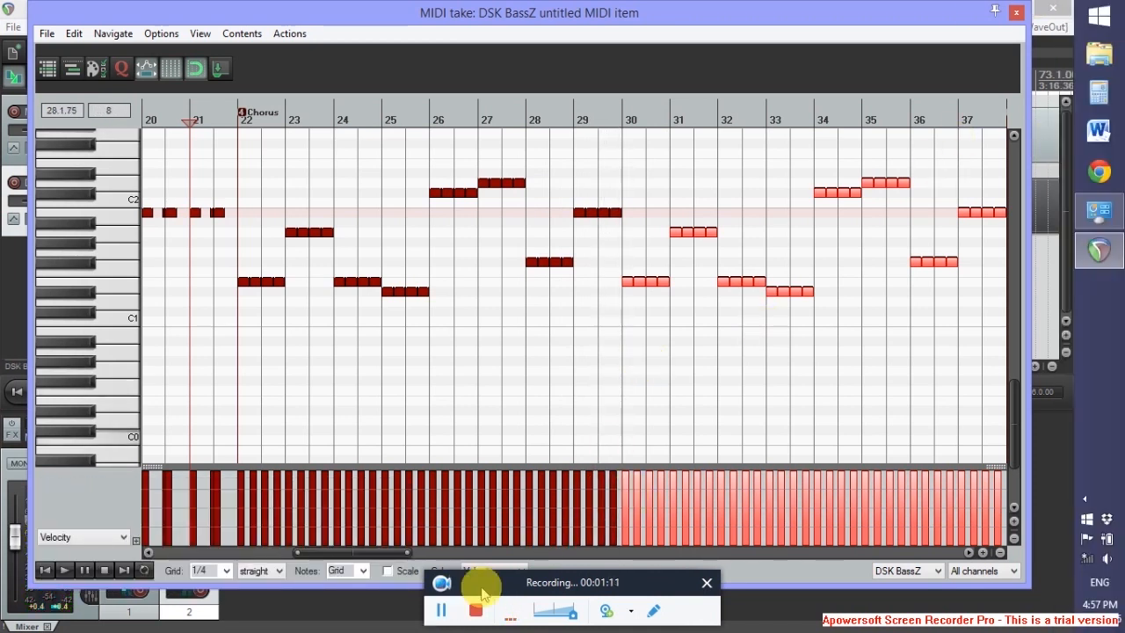
{"action": "left_click_drag", "start_coordinate": [482, 594], "coordinate": [476, 565]}
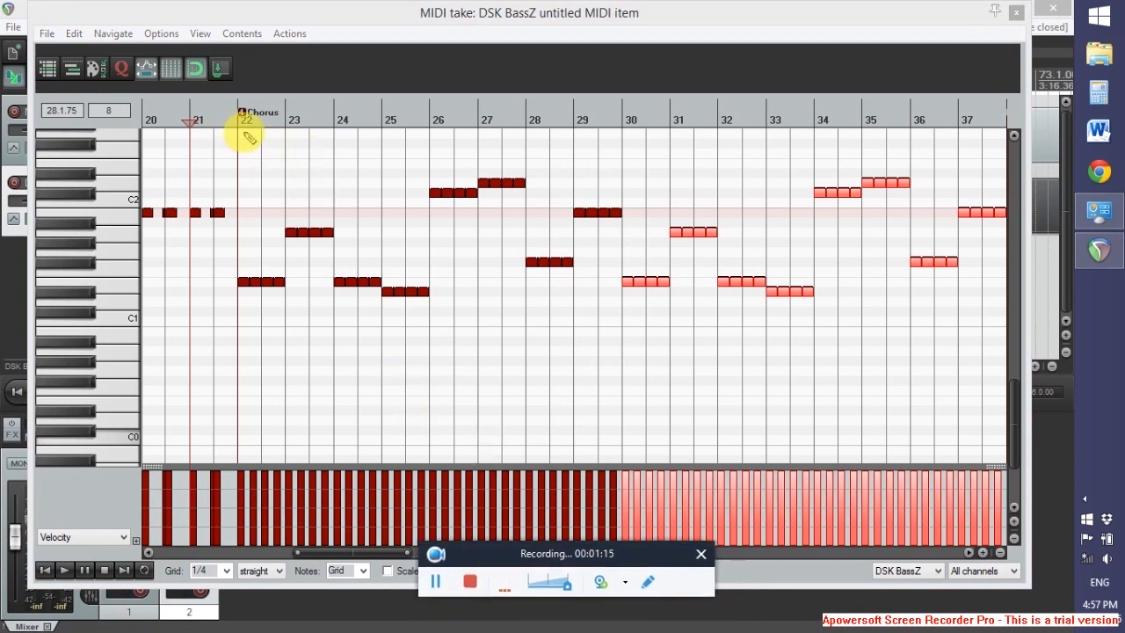
- Copy the full Chorus bass line to the second Chorus at measure 50, and the Verse 1 and Pre-Chorus line to Verse2 at measure 38
{"action": "left_click_drag", "start_coordinate": [244, 134], "coordinate": [1009, 383]}
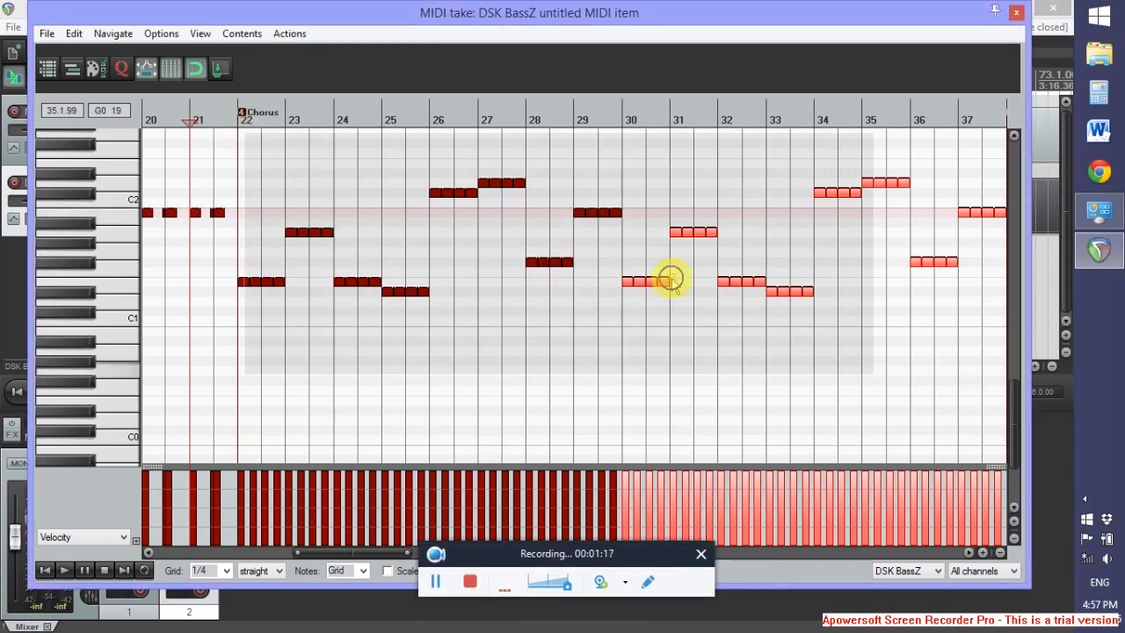
{"action": "left_click_drag", "start_coordinate": [670, 279], "coordinate": [629, 334]}
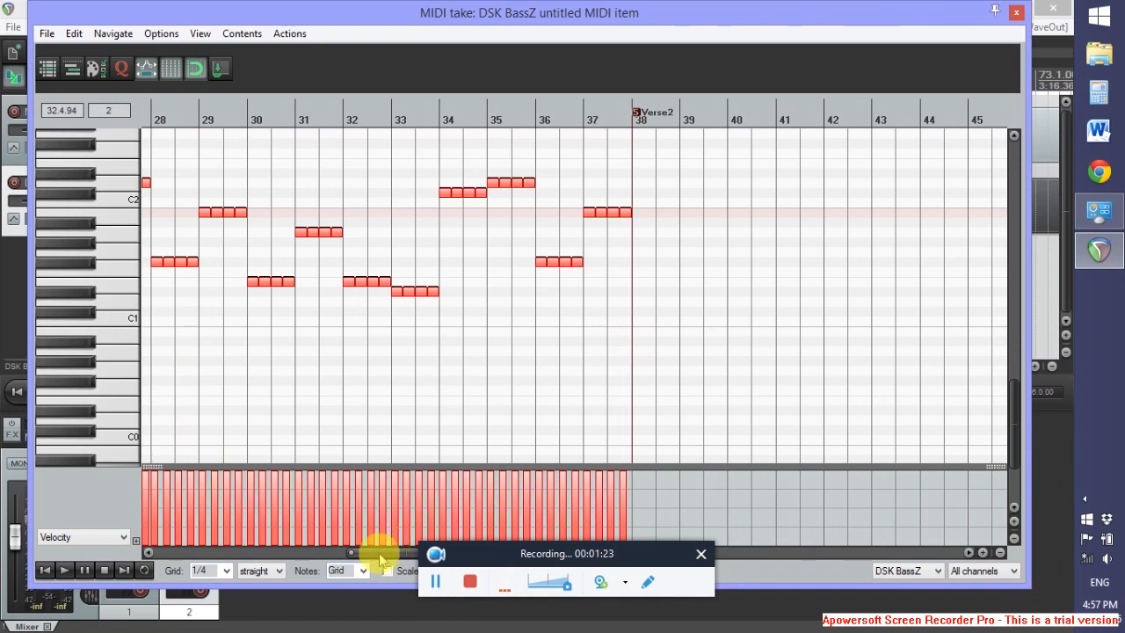
{"action": "scroll", "coordinate": [443, 285], "scroll_direction": "down", "scroll_amount": 5}
{"action": "scroll", "coordinate": [445, 285], "scroll_direction": "down", "scroll_amount": 1}
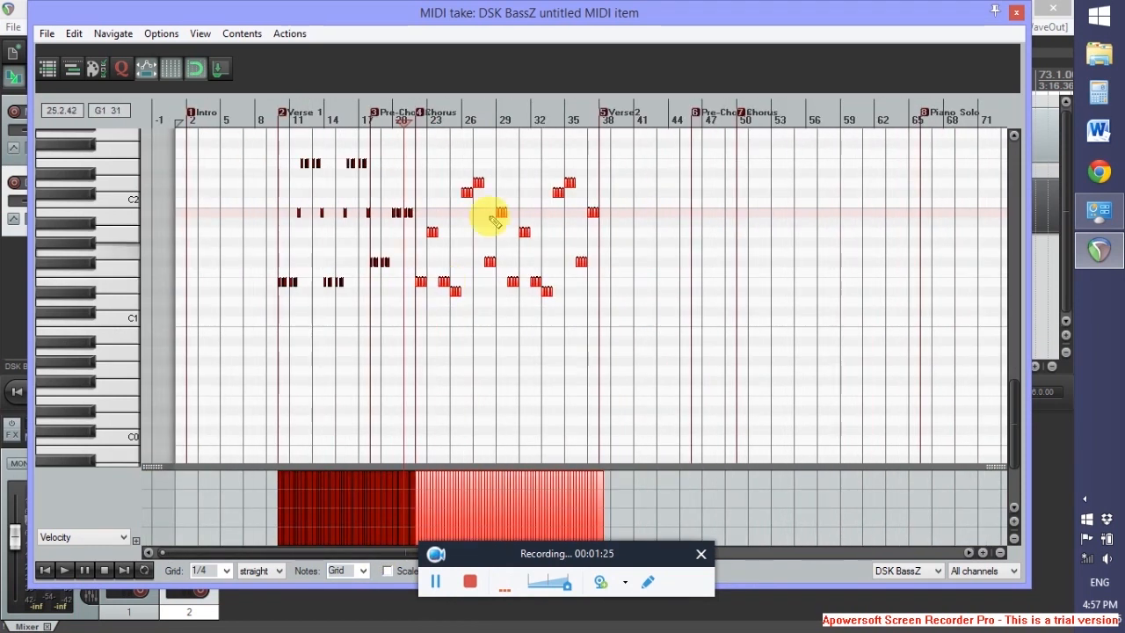
{"action": "left_click", "coordinate": [734, 107]}
{"action": "left_click", "coordinate": [739, 107]}
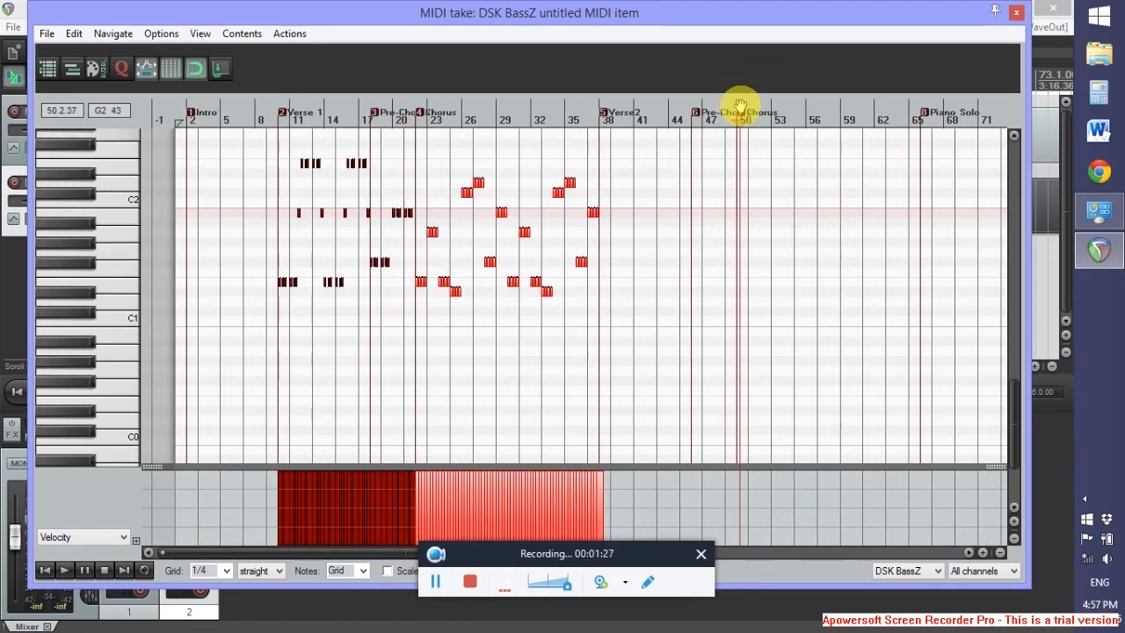
{"action": "key", "text": "ctrl+v"}
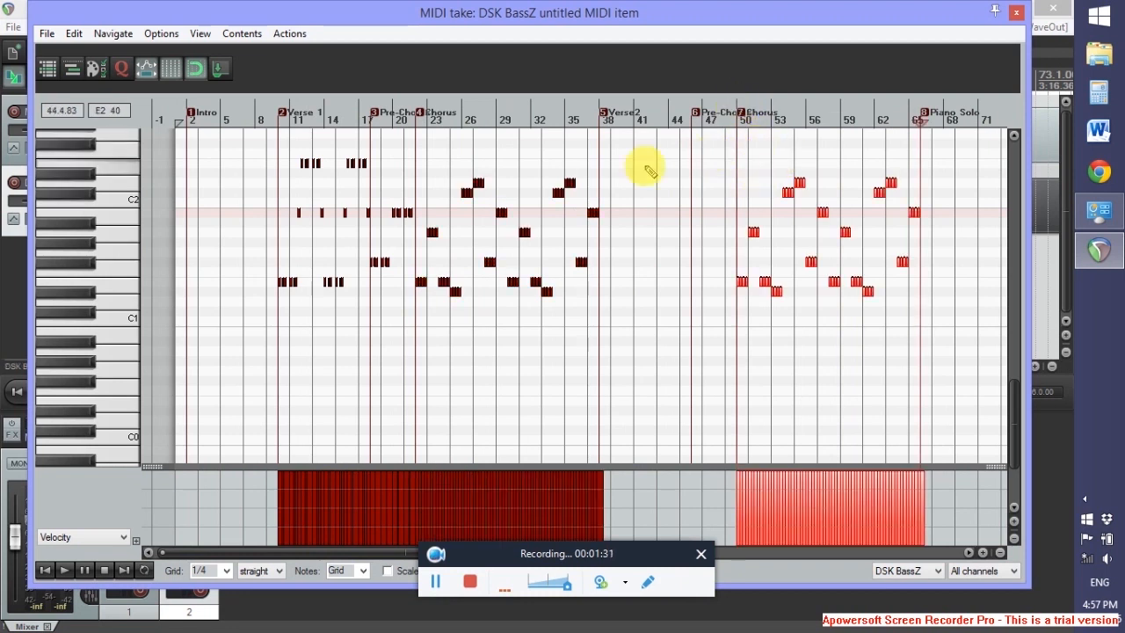
{"action": "left_click_drag", "start_coordinate": [277, 132], "coordinate": [417, 324]}
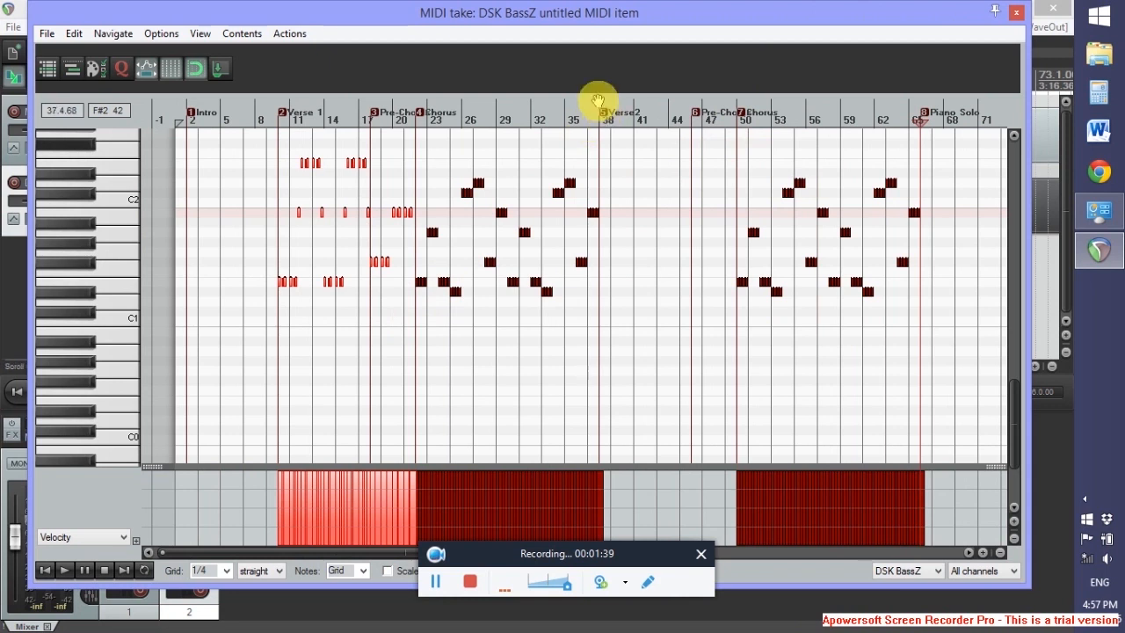
{"action": "key", "text": "ctrl+v"}
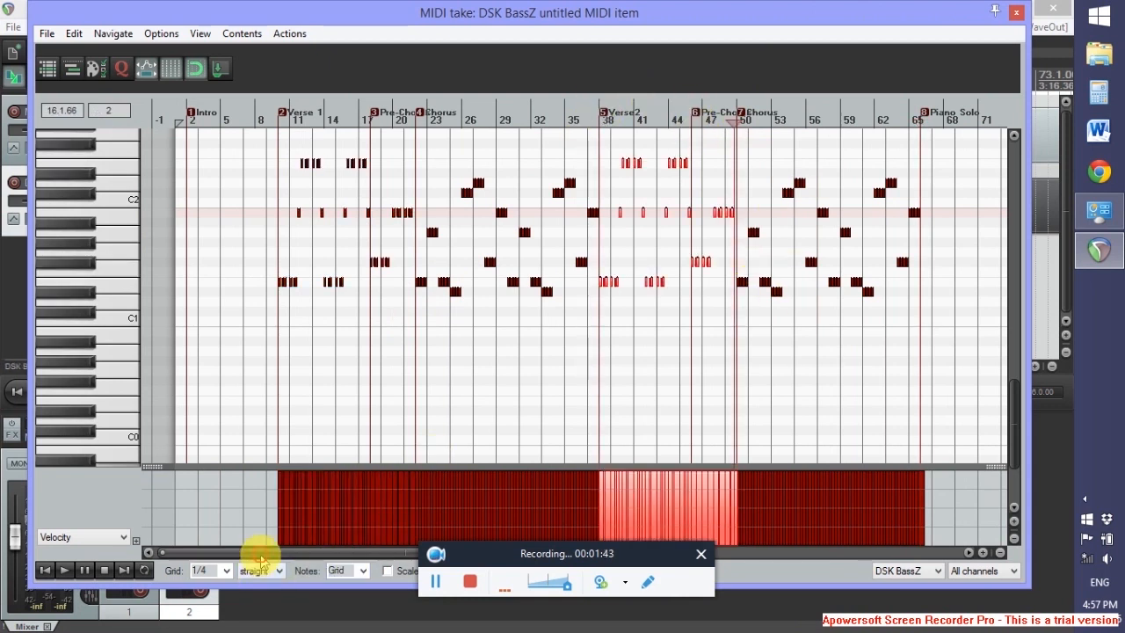
- Copy the second Chorus bass line to the Piano Solo at measure 66, the final Chorus at measure 82 and the End marker at measure 98
{"action": "left_click_drag", "start_coordinate": [259, 555], "coordinate": [490, 552]}
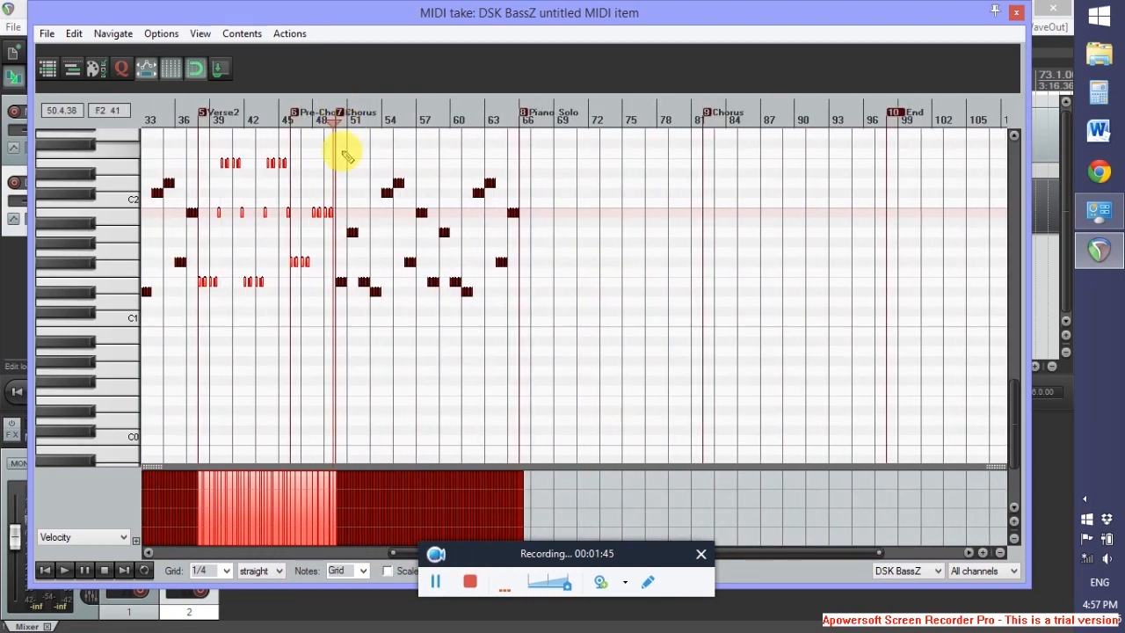
{"action": "left_click_drag", "start_coordinate": [336, 153], "coordinate": [523, 337]}
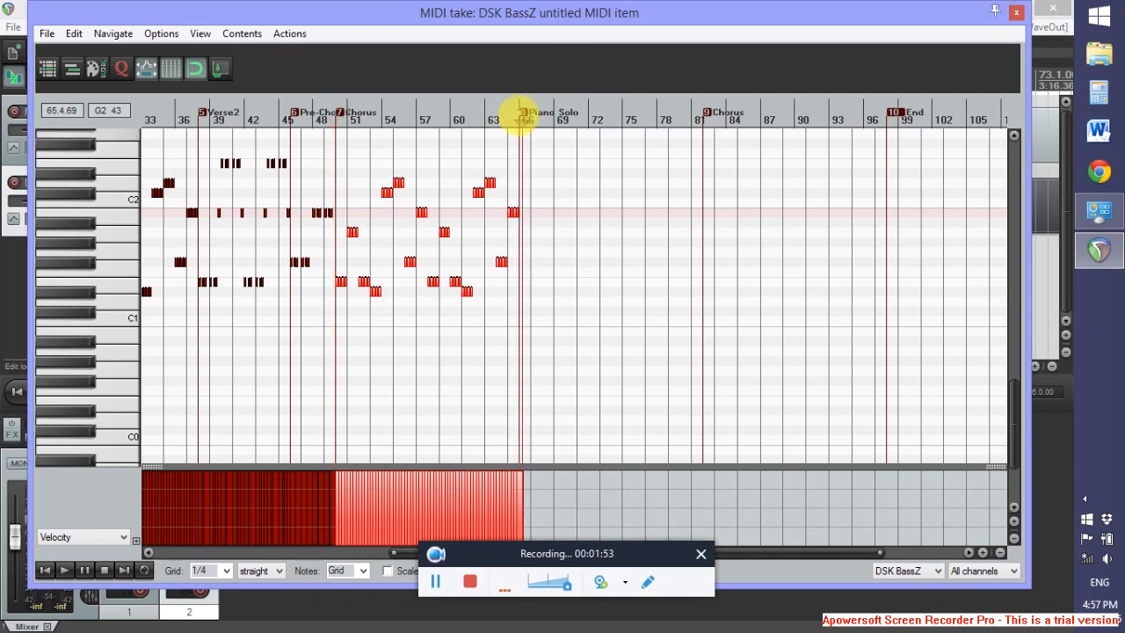
{"action": "key", "text": "ctrl+v"}
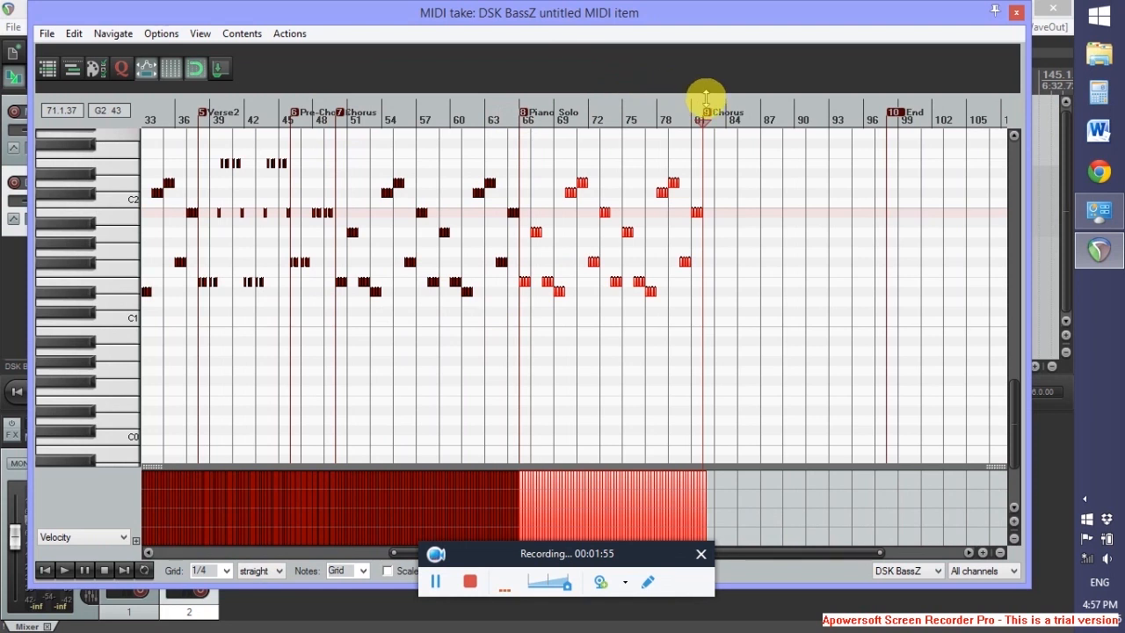
{"action": "left_click", "coordinate": [705, 96]}
{"action": "key", "text": "ctrl+v"}
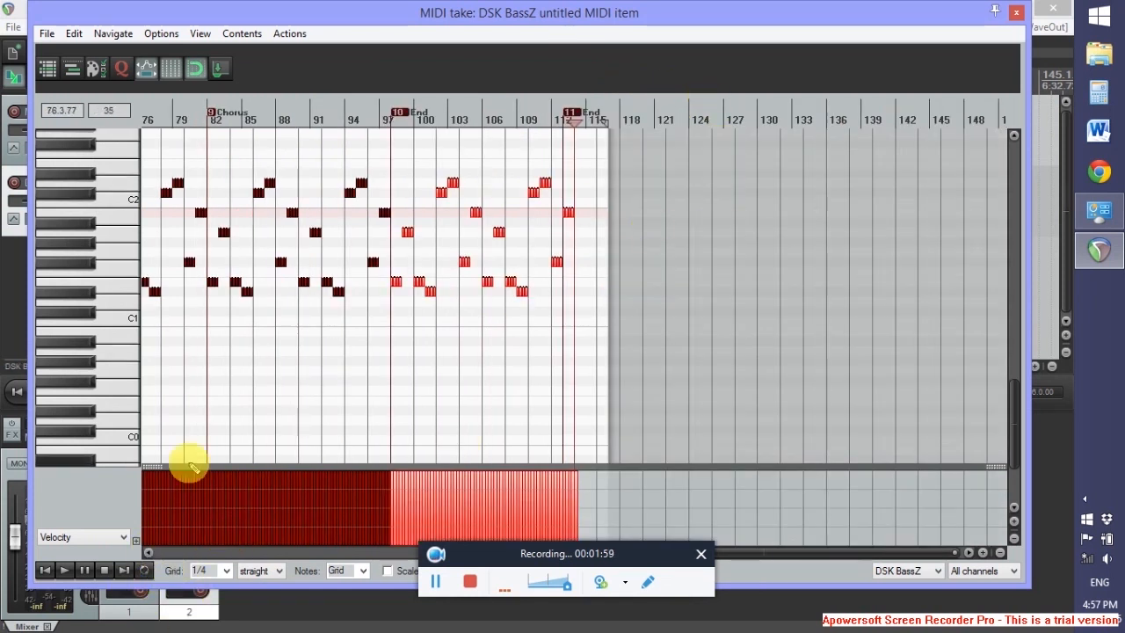
{"action": "scroll", "coordinate": [402, 201], "scroll_direction": "down", "scroll_amount": 4}
{"action": "scroll", "coordinate": [219, 387], "scroll_direction": "up", "scroll_amount": 1}
{"action": "scroll", "coordinate": [216, 369], "scroll_direction": "up", "scroll_amount": 2}
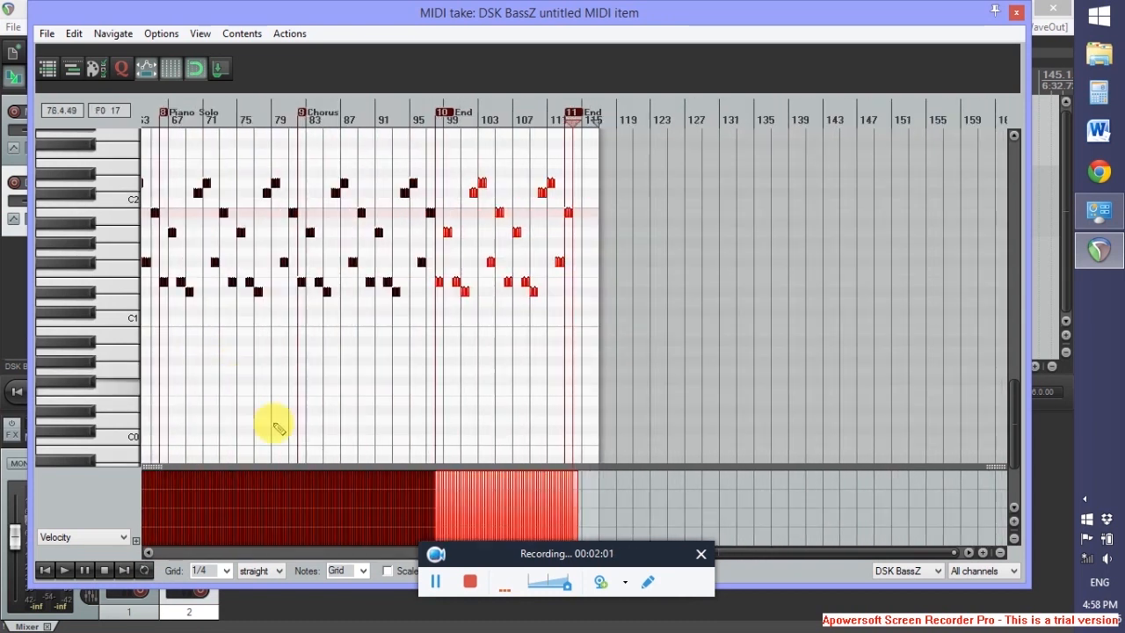
- Play the Intro bass line from measure 2 to check it
{"action": "left_click", "coordinate": [148, 551]}
{"action": "left_click", "coordinate": [148, 551]}
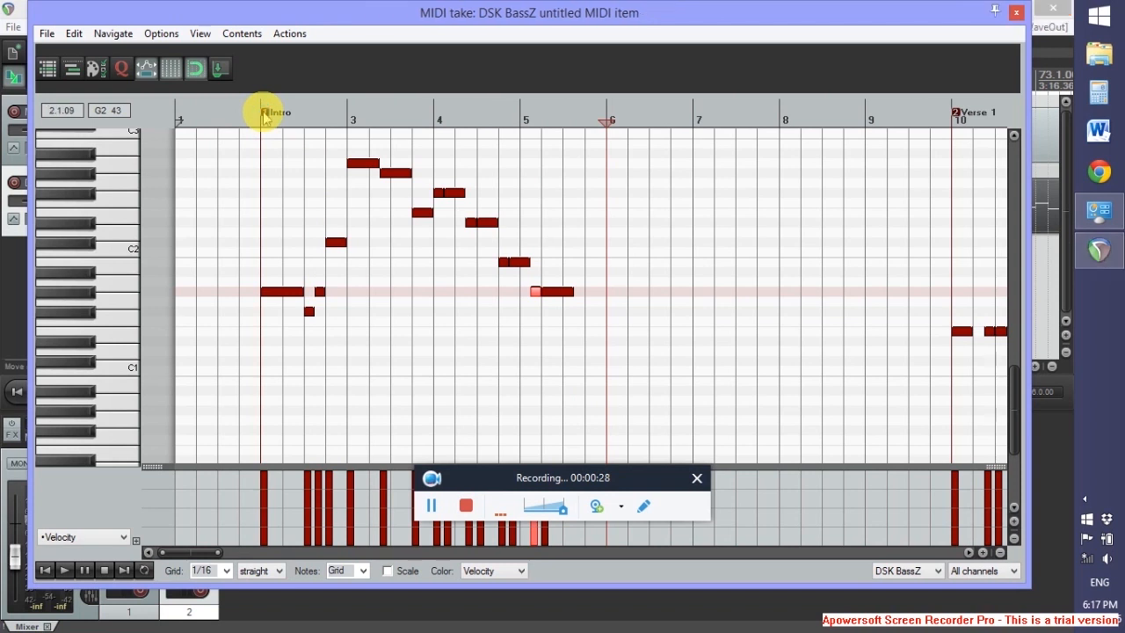
{"action": "left_click", "coordinate": [265, 117]}
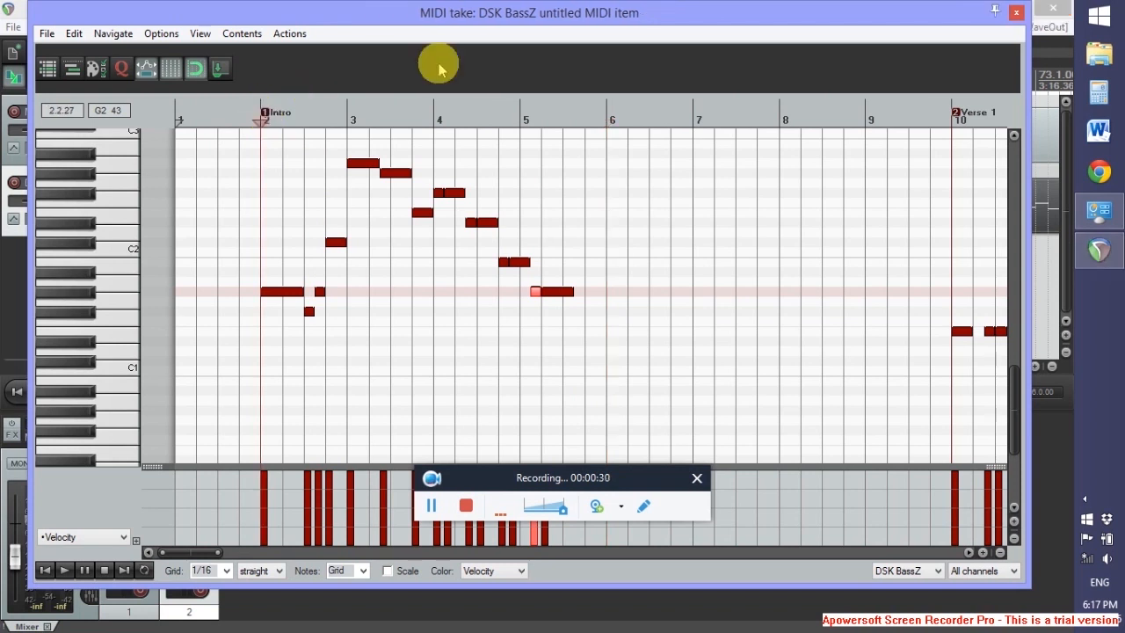
{"action": "key", "text": "space"}
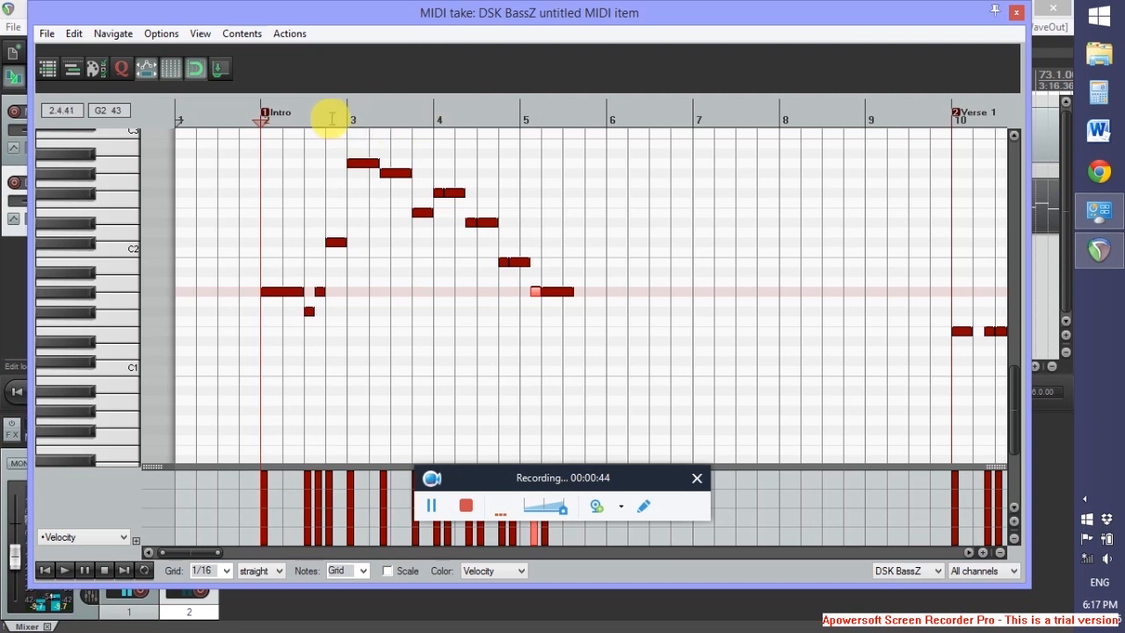
- Copy the Intro bass phrase of measures 2 to 5 and paste it at measure 6
{"action": "scroll", "coordinate": [475, 270], "scroll_direction": "up", "scroll_amount": 2}
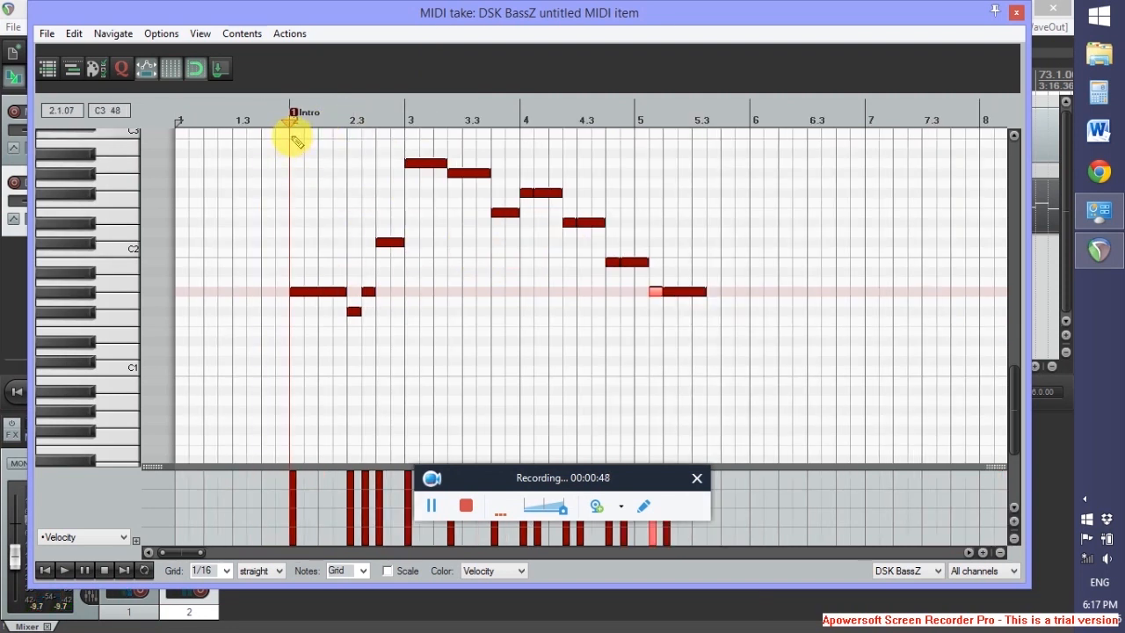
{"action": "left_click_drag", "start_coordinate": [296, 140], "coordinate": [718, 397]}
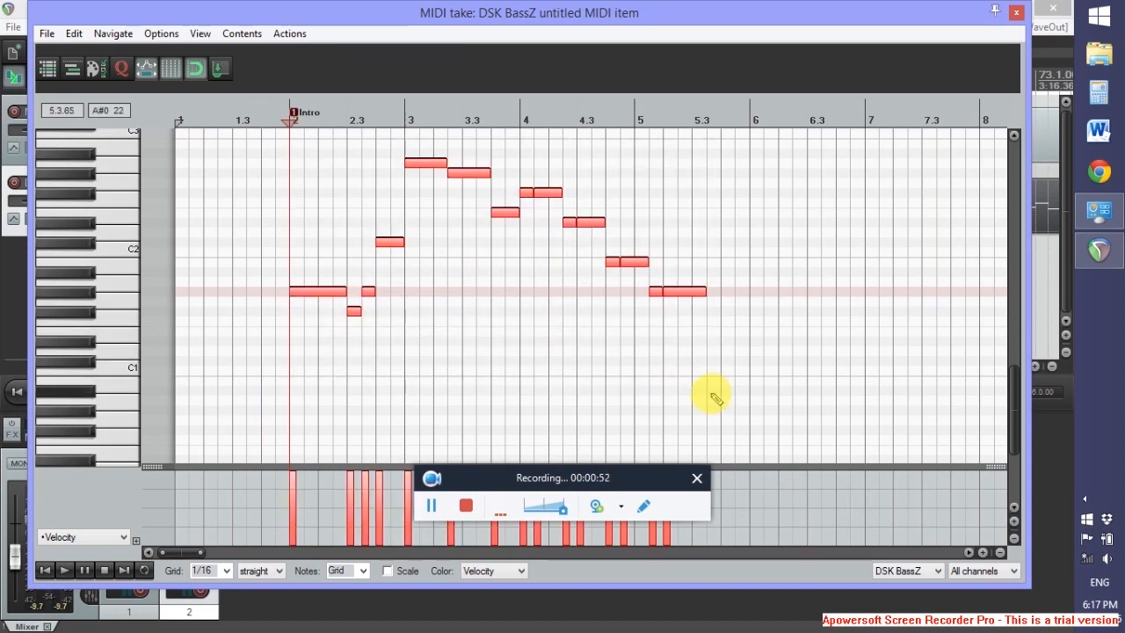
{"action": "left_click", "coordinate": [750, 103]}
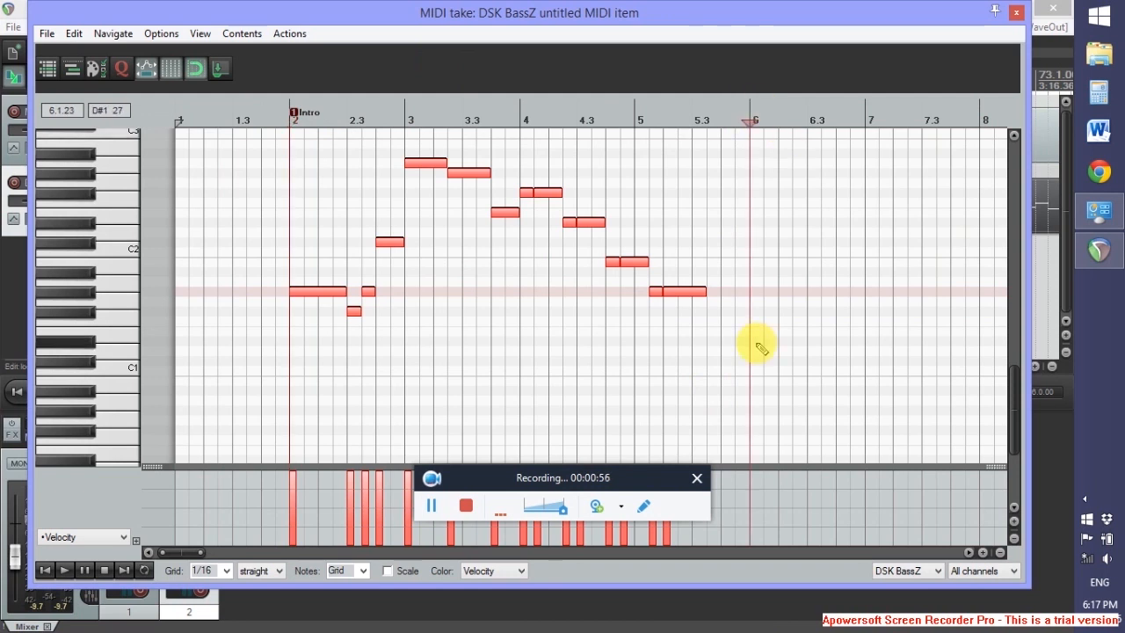
{"action": "key", "text": "ctrl+v"}
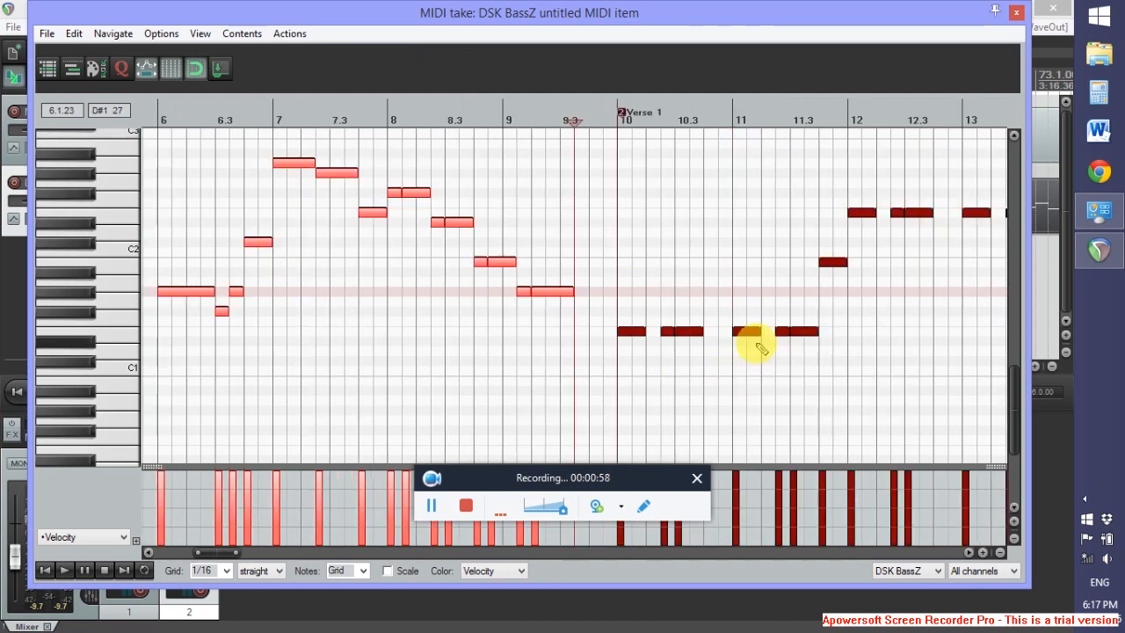
- Adjust the end edge of the last Intro bass note in measure 9 and deselect the pasted phrase
{"action": "left_click_drag", "start_coordinate": [221, 555], "coordinate": [183, 554]}
{"action": "scroll", "coordinate": [316, 322], "scroll_direction": "up", "scroll_amount": 3}
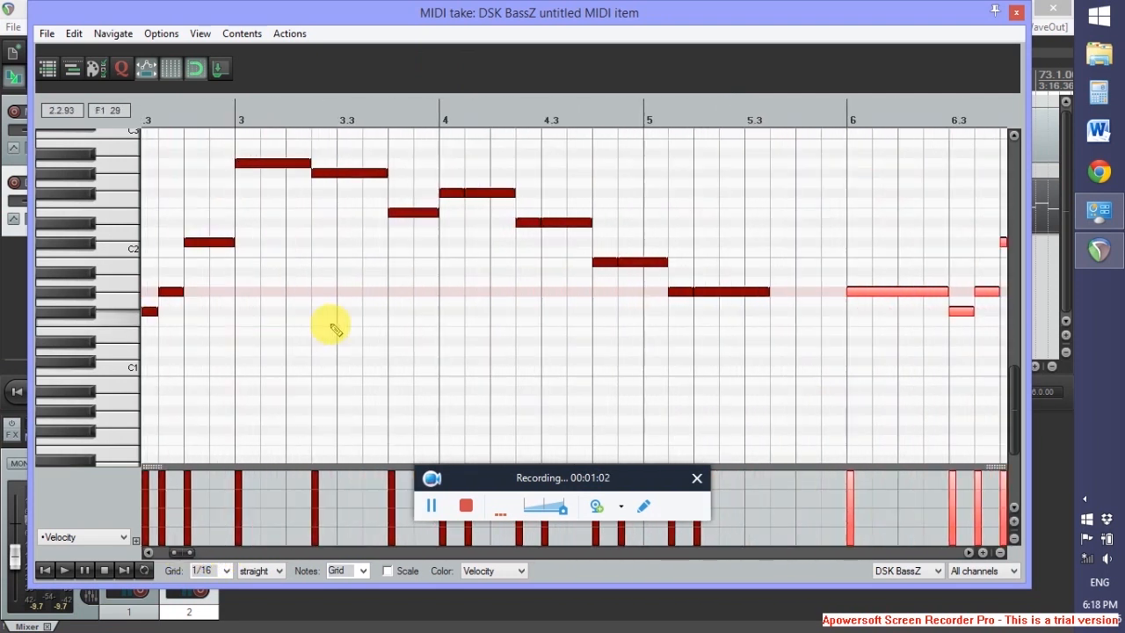
{"action": "scroll", "coordinate": [334, 327], "scroll_direction": "down", "scroll_amount": 3}
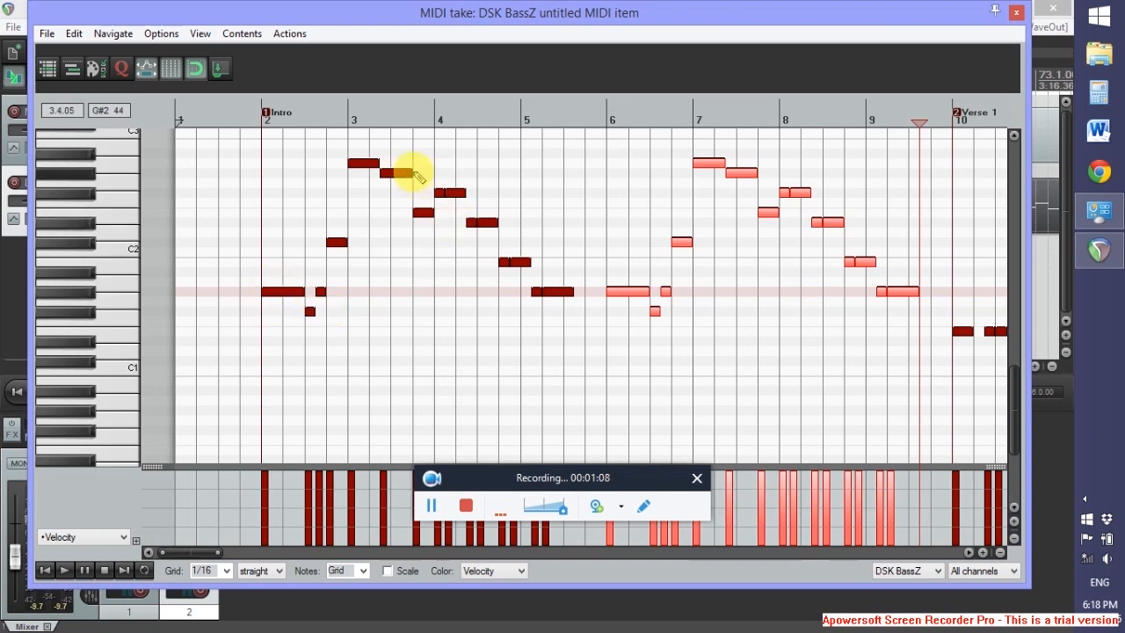
{"action": "scroll", "coordinate": [447, 206], "scroll_direction": "up", "scroll_amount": 5}
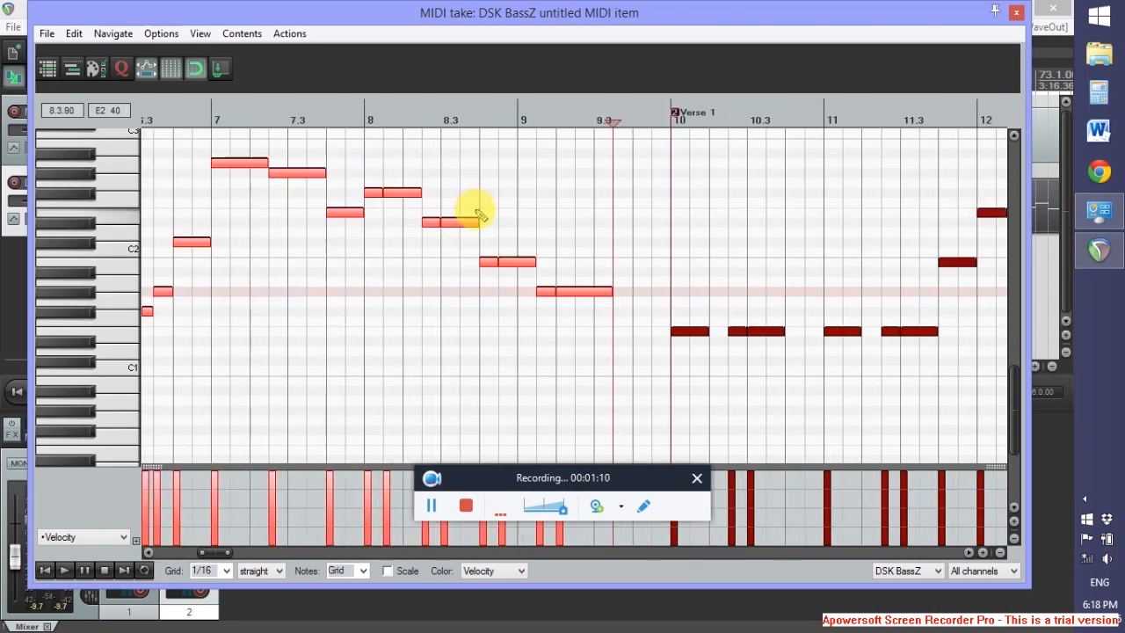
{"action": "scroll", "coordinate": [479, 212], "scroll_direction": "down", "scroll_amount": 4}
{"action": "scroll", "coordinate": [479, 211], "scroll_direction": "up", "scroll_amount": 4}
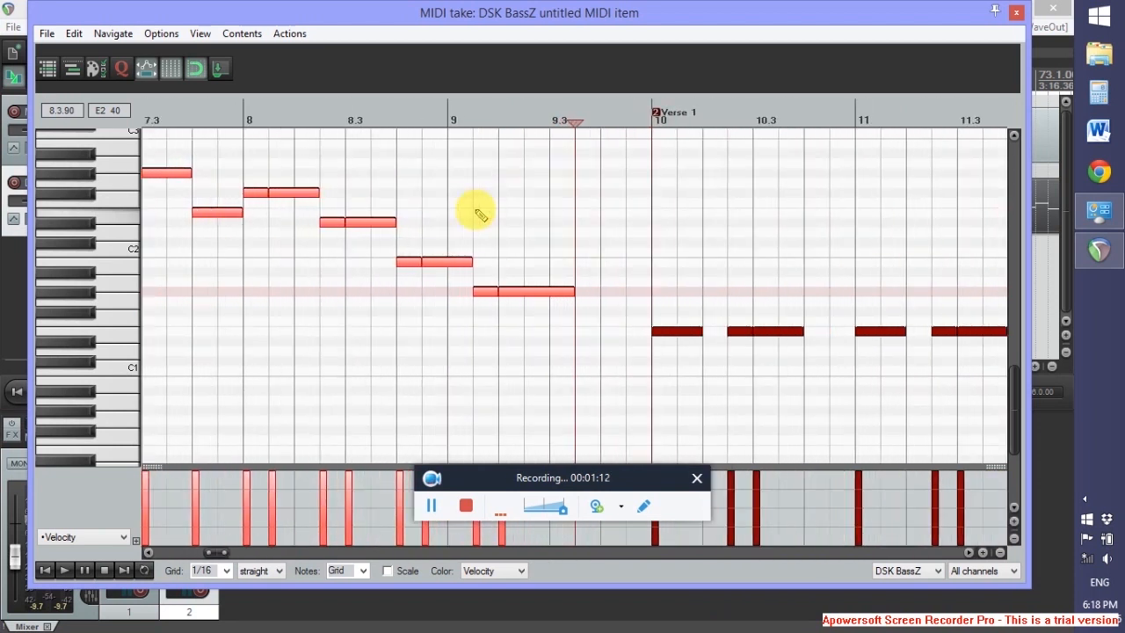
{"action": "scroll", "coordinate": [479, 212], "scroll_direction": "up", "scroll_amount": 1}
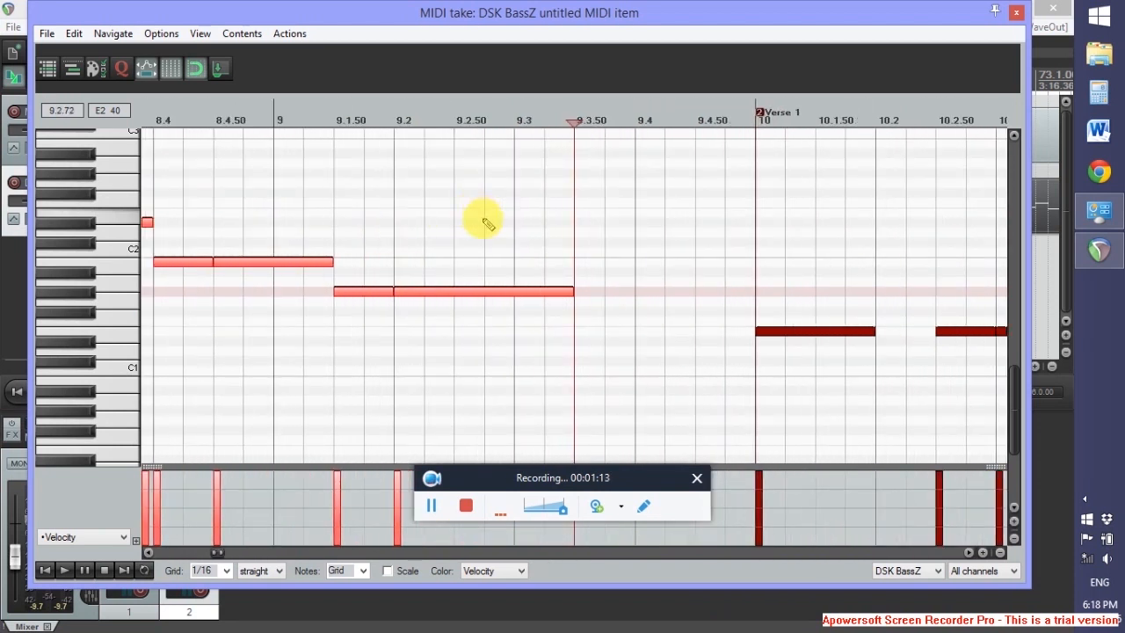
{"action": "mouse_move", "coordinate": [580, 290]}
{"action": "left_mouse_down"}
{"action": "mouse_move", "coordinate": [627, 289]}
{"action": "mouse_move", "coordinate": [572, 294]}
{"action": "left_mouse_up"}
{"action": "left_click", "coordinate": [556, 286]}
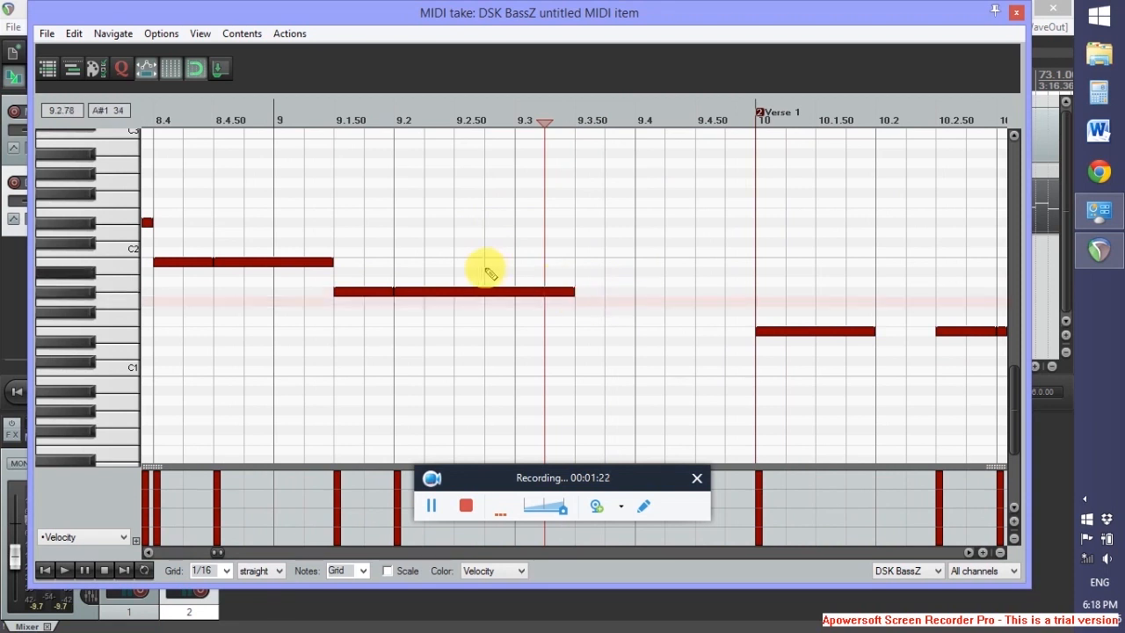
- Review the piano roll's grid size choices and its straight, triplet, dotted and swing grid types
{"action": "scroll", "coordinate": [484, 271], "scroll_direction": "down", "scroll_amount": 4}
{"action": "scroll", "coordinate": [326, 293], "scroll_direction": "down", "scroll_amount": 2}
{"action": "scroll", "coordinate": [302, 431], "scroll_direction": "down", "scroll_amount": 2}
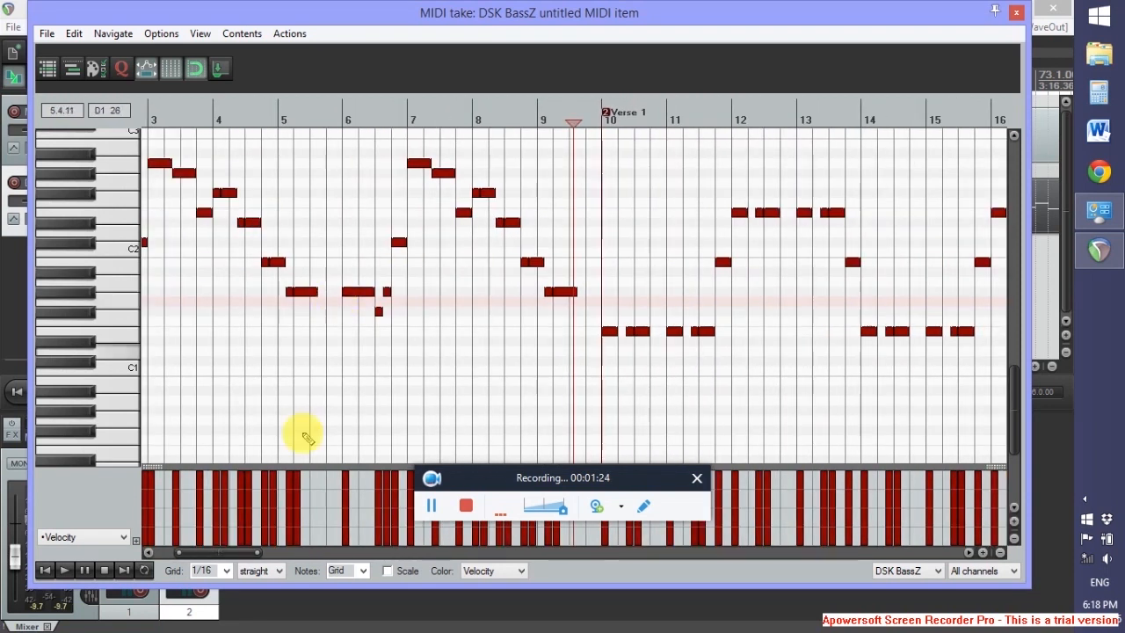
{"action": "scroll", "coordinate": [301, 409], "scroll_direction": "up", "scroll_amount": 2}
{"action": "left_click", "coordinate": [224, 571]}
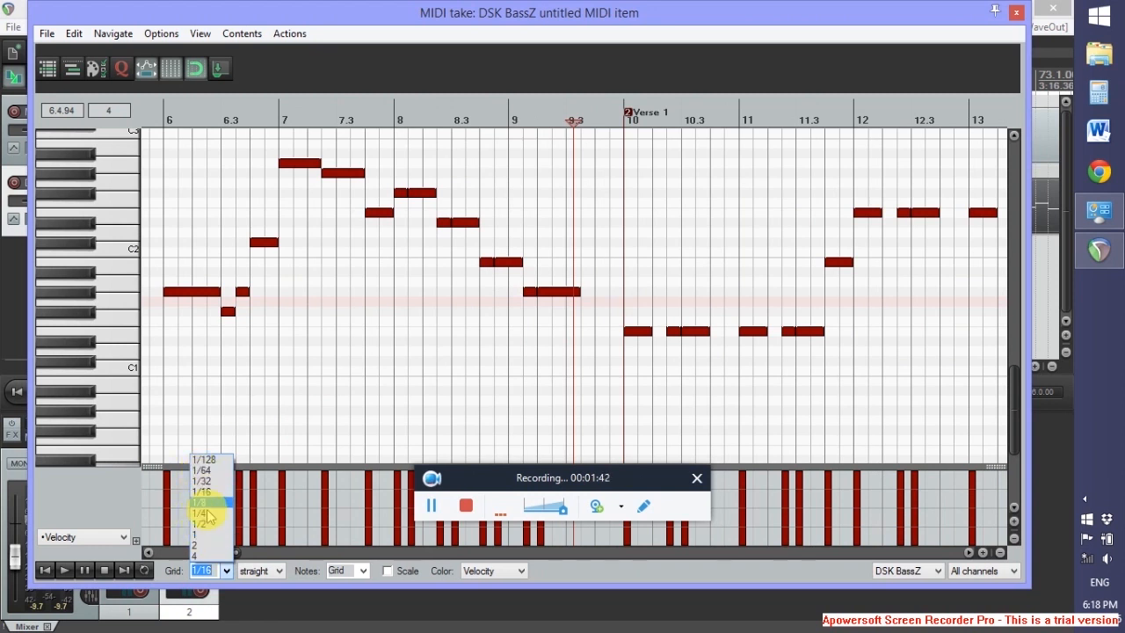
{"action": "left_click", "coordinate": [281, 572]}
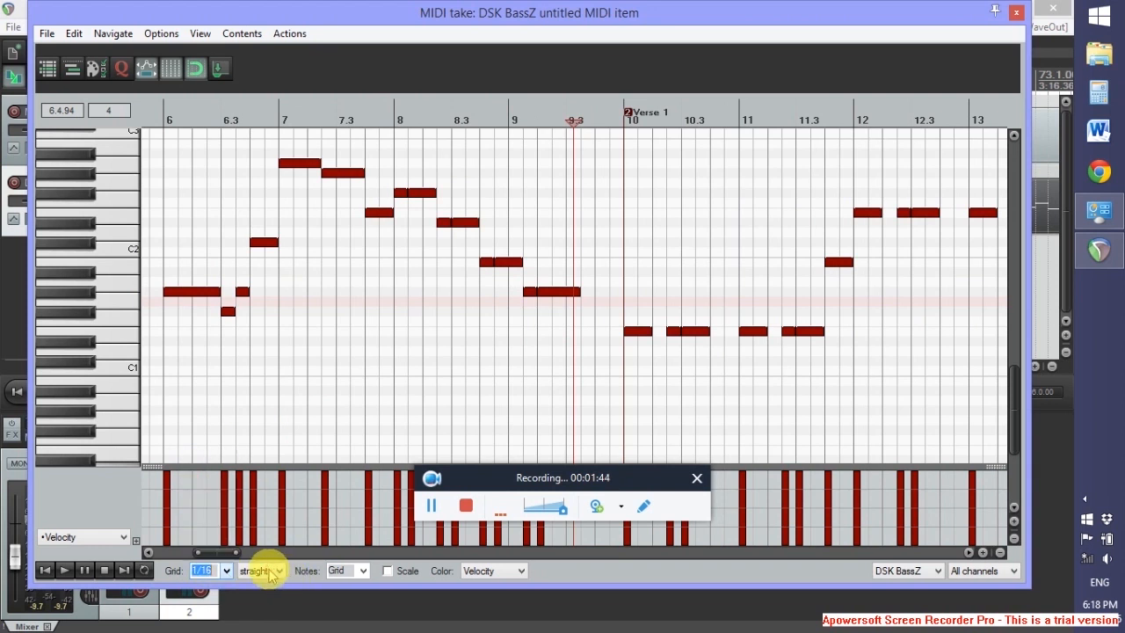
{"action": "left_click", "coordinate": [271, 573]}
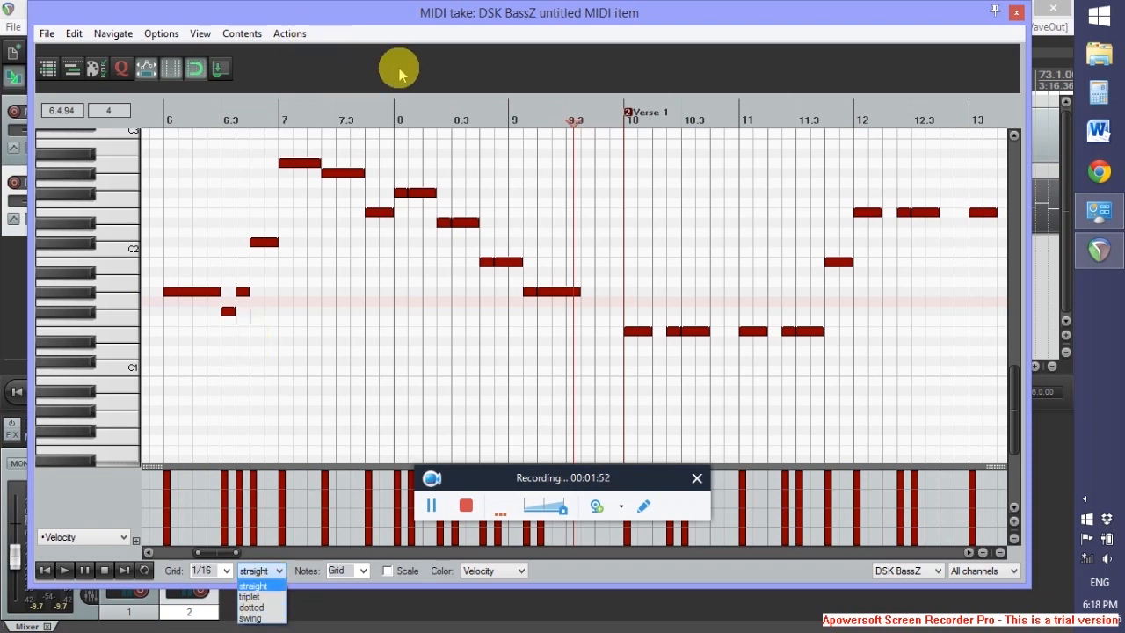
{"action": "left_click", "coordinate": [279, 573]}
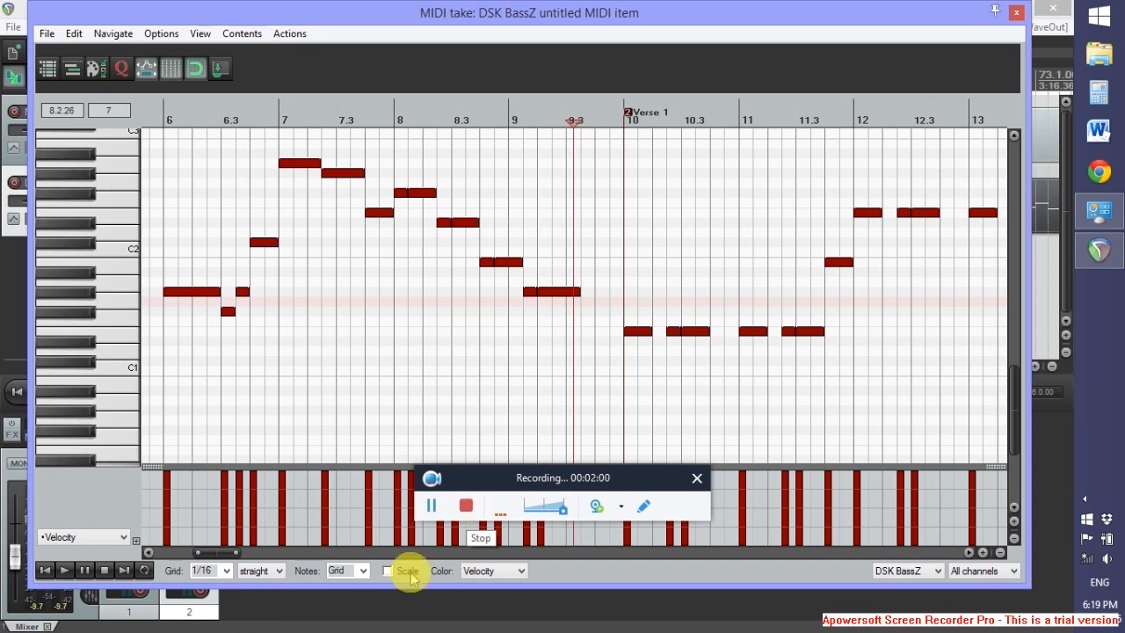
- Close the bass MIDI editor and return the edit cursor to the start of the project
{"action": "left_click", "coordinate": [1016, 13]}
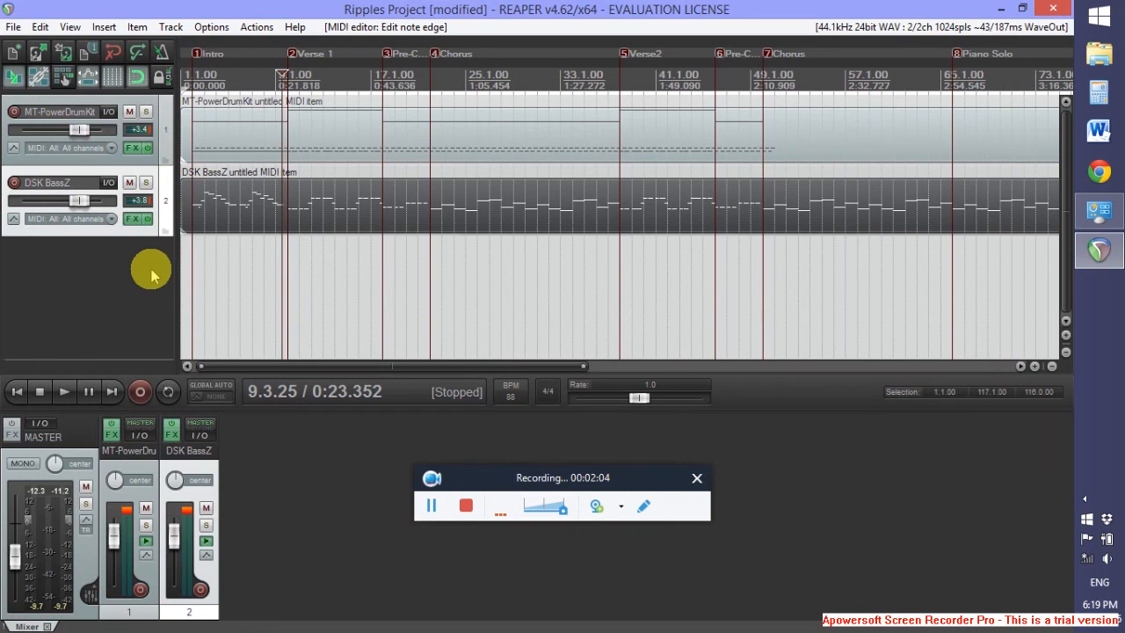
{"action": "key", "text": "Home"}
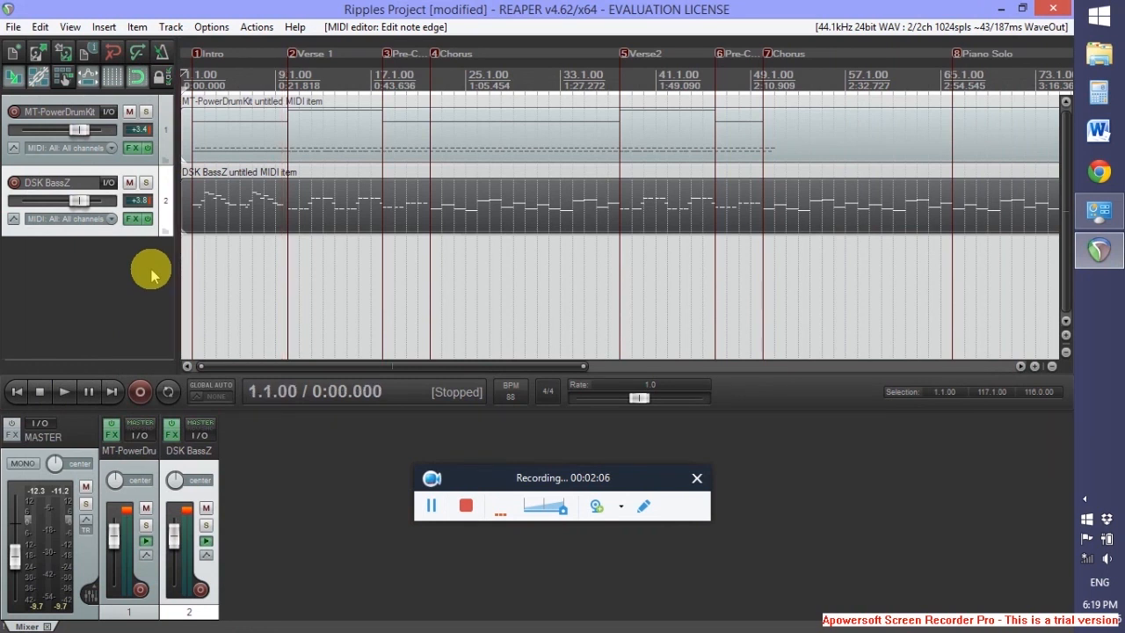
{"action": "scroll", "coordinate": [635, 275], "scroll_direction": "down", "scroll_amount": 2}
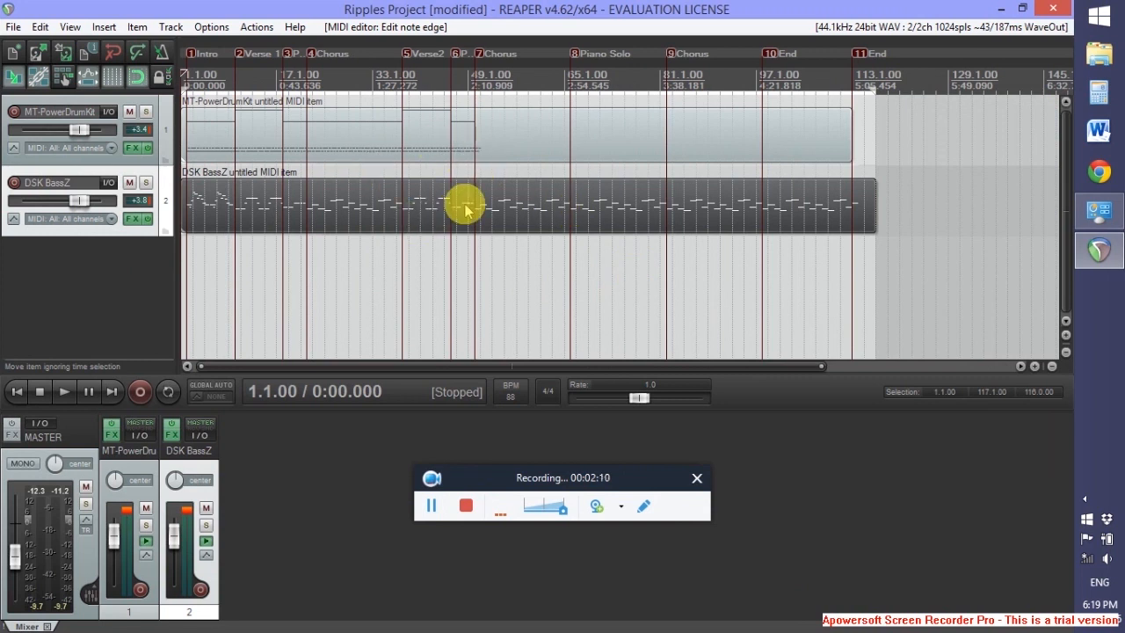
- Examine the drum and bass items across the arrangement, especially the drum part around the second Chorus marker
{"action": "scroll", "coordinate": [474, 204], "scroll_direction": "up", "scroll_amount": 1}
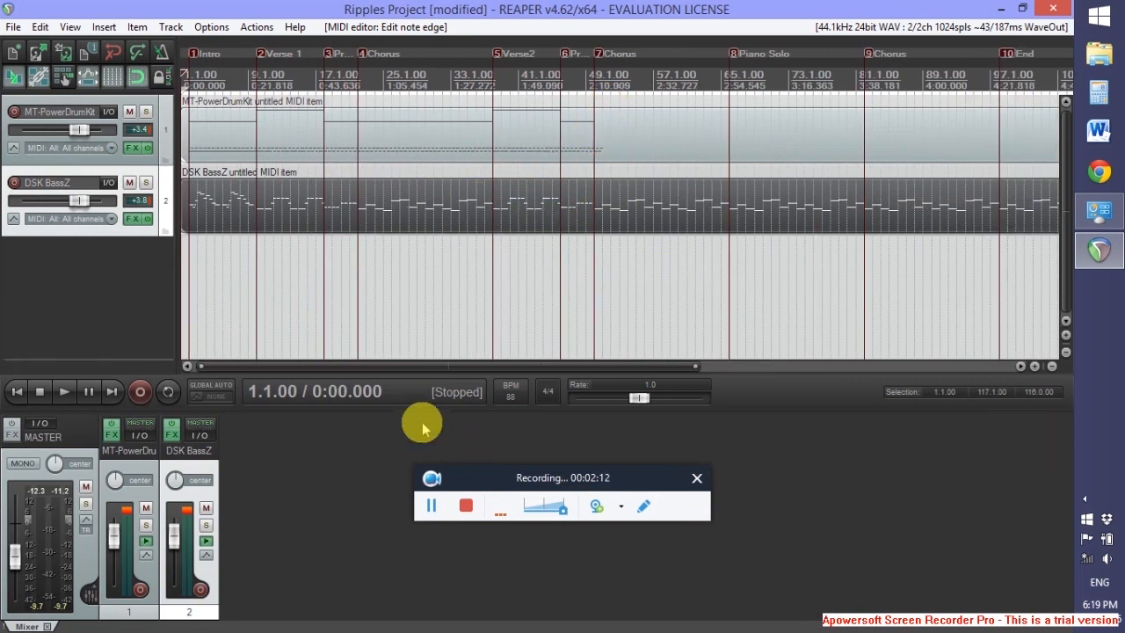
{"action": "mouse_move", "coordinate": [424, 369]}
{"action": "left_mouse_down"}
{"action": "mouse_move", "coordinate": [469, 370]}
{"action": "mouse_move", "coordinate": [407, 368]}
{"action": "left_mouse_up"}
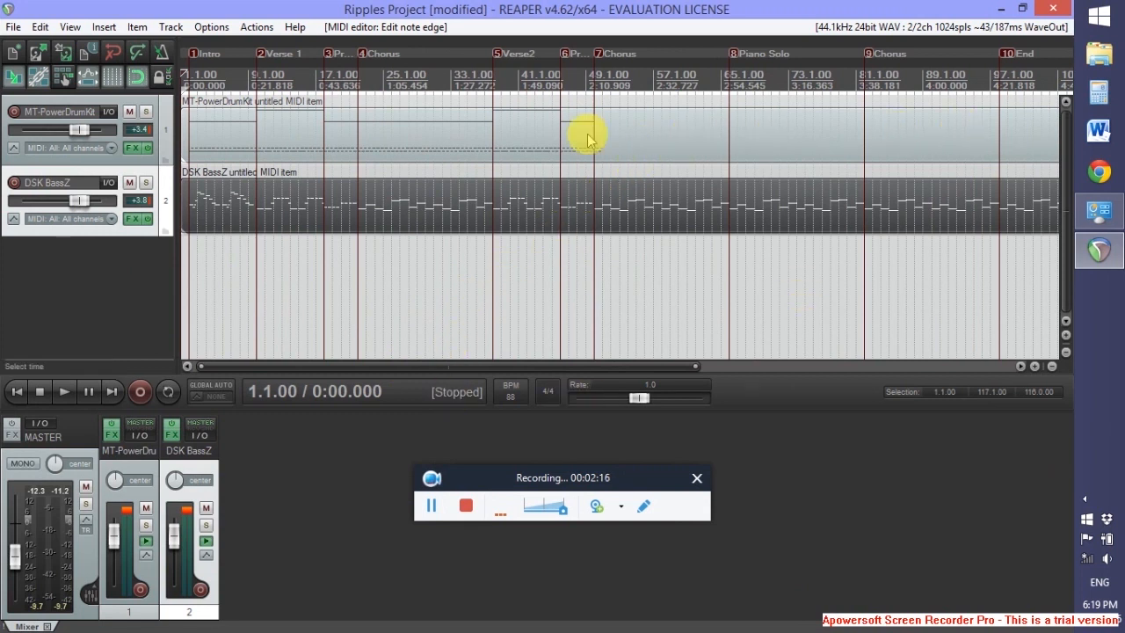
{"action": "left_click", "coordinate": [603, 58]}
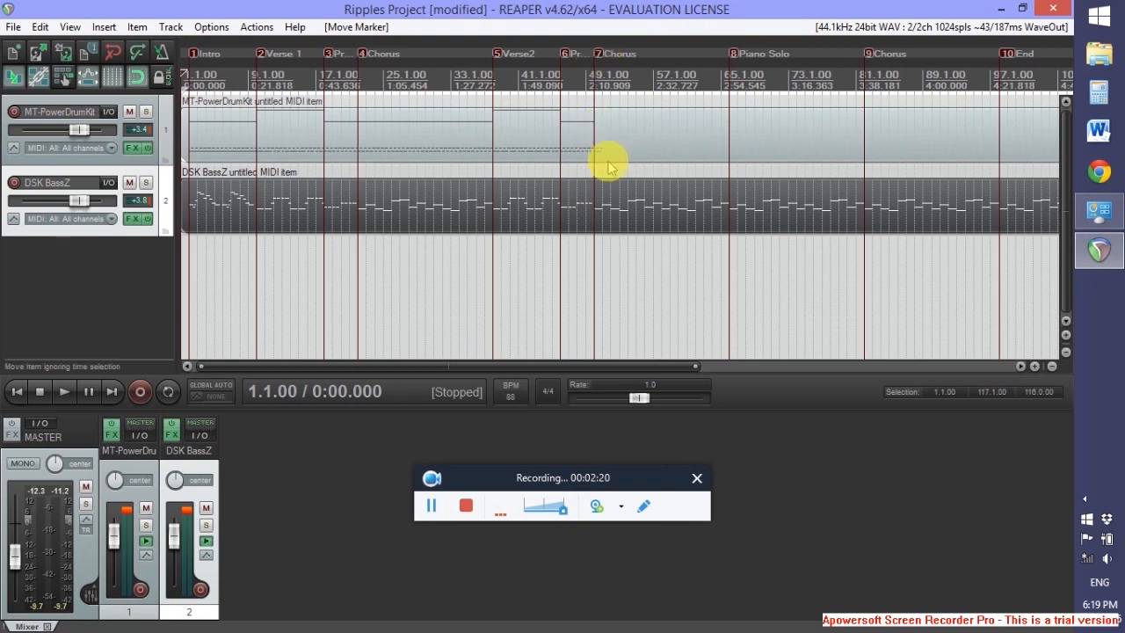
{"action": "scroll", "coordinate": [677, 166], "scroll_direction": "up", "scroll_amount": 6}
{"action": "scroll", "coordinate": [679, 167], "scroll_direction": "down", "scroll_amount": 8}
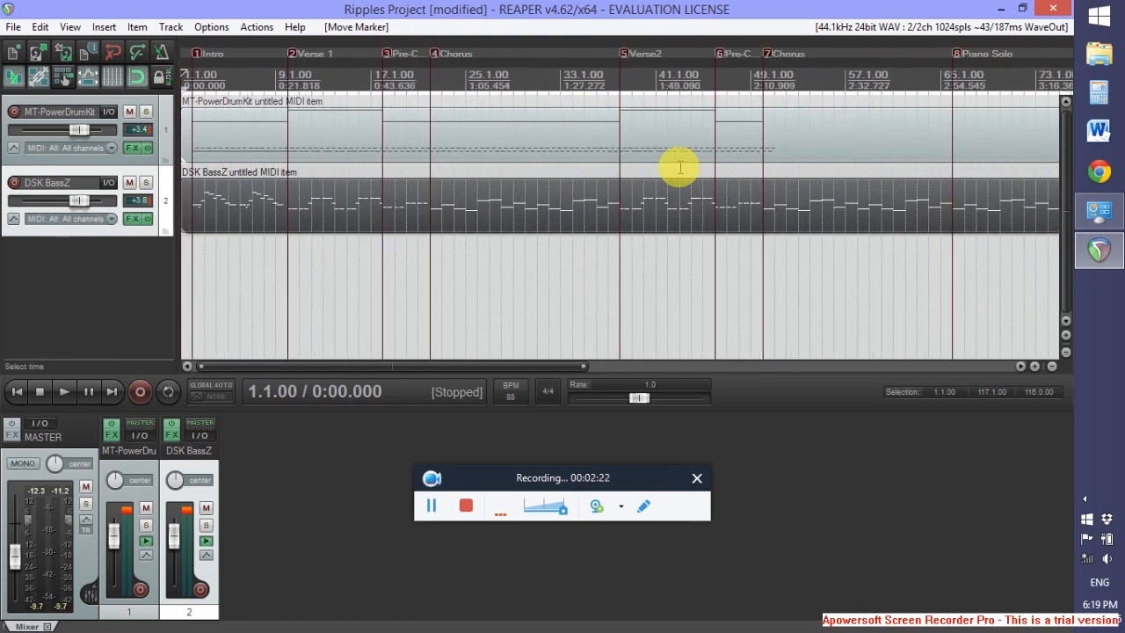